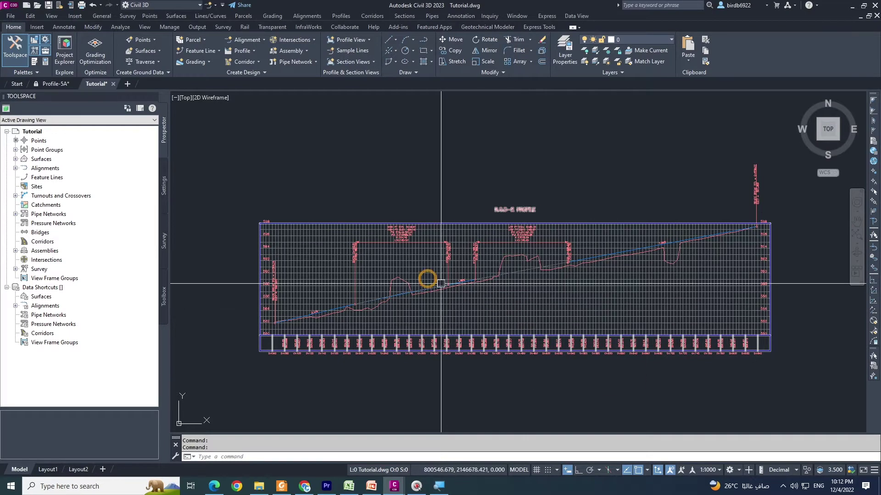
# - Open the properties of the R.O.D-22 profile view
pyautogui.click(433, 307)
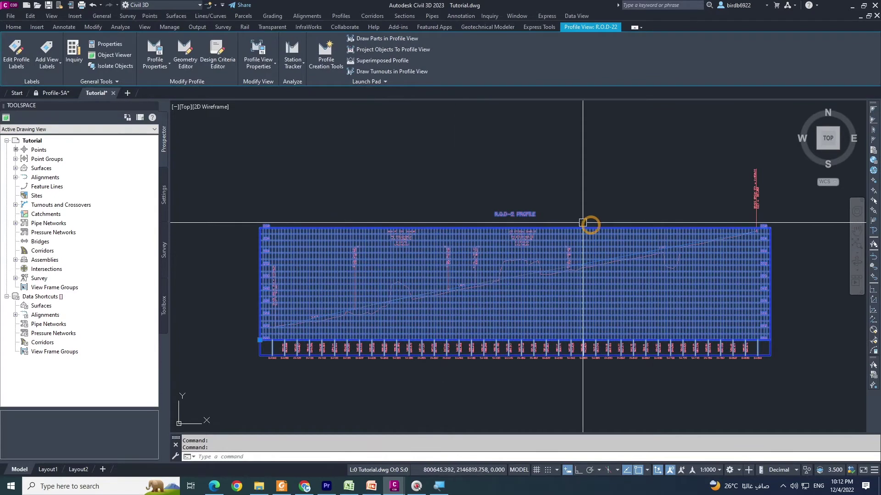
pyautogui.rightClick(409, 266)
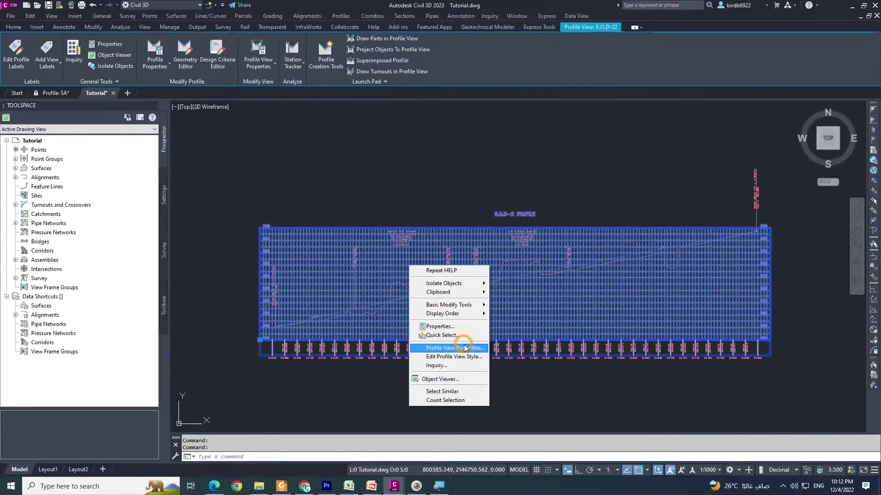
pyautogui.click(464, 348)
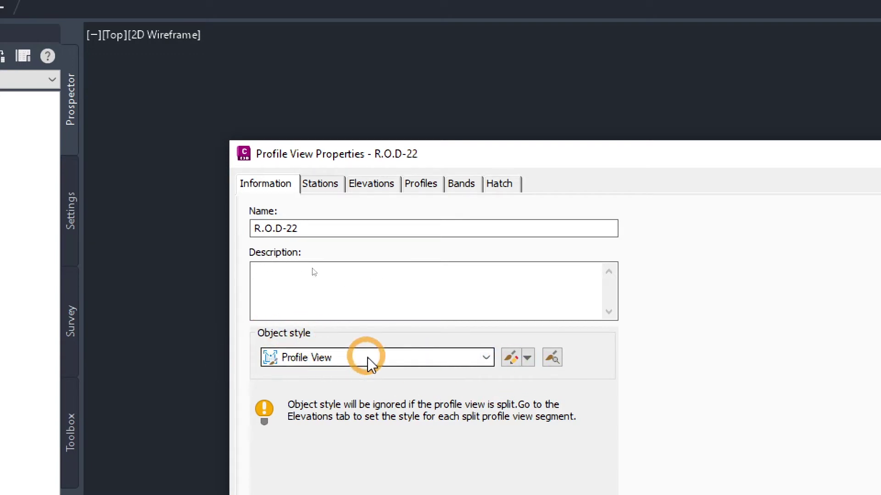
# - Try Top Stacked View as the profile view's object style and bring up the style editing options
pyautogui.click(487, 358)
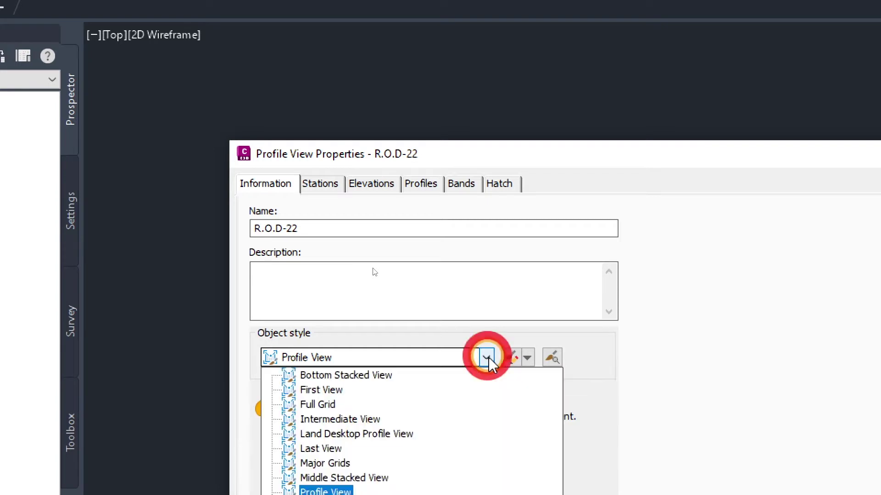
pyautogui.press('Down')
pyautogui.press('Return')
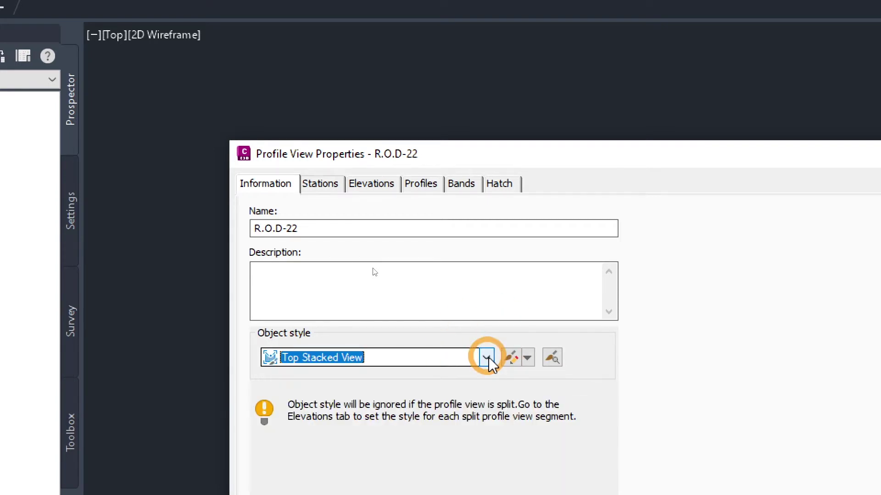
pyautogui.moveTo(547, 161); pyautogui.dragTo(481, 47)
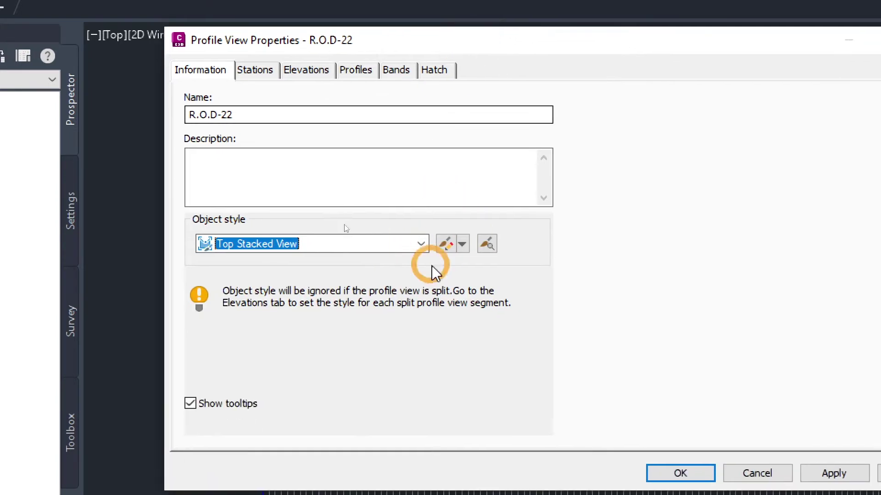
pyautogui.click(461, 243)
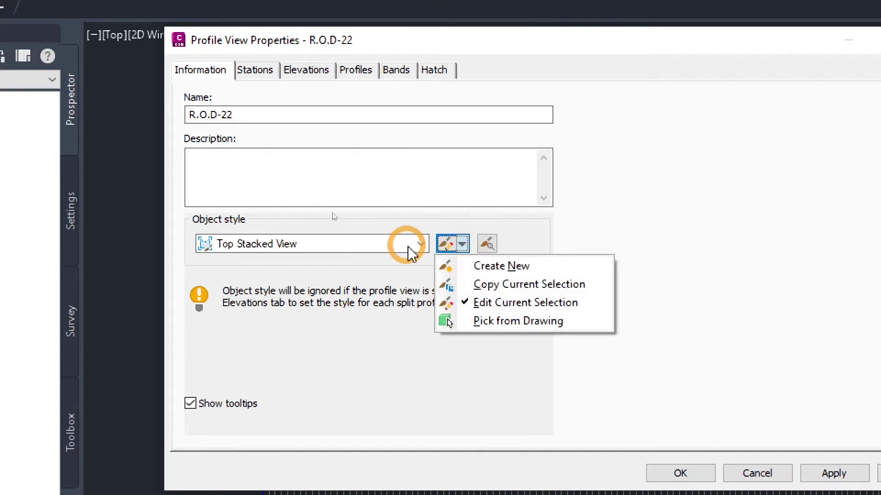
# - Set the profile view's object style to Major Grids, apply it and clear the selection
pyautogui.click(420, 243)
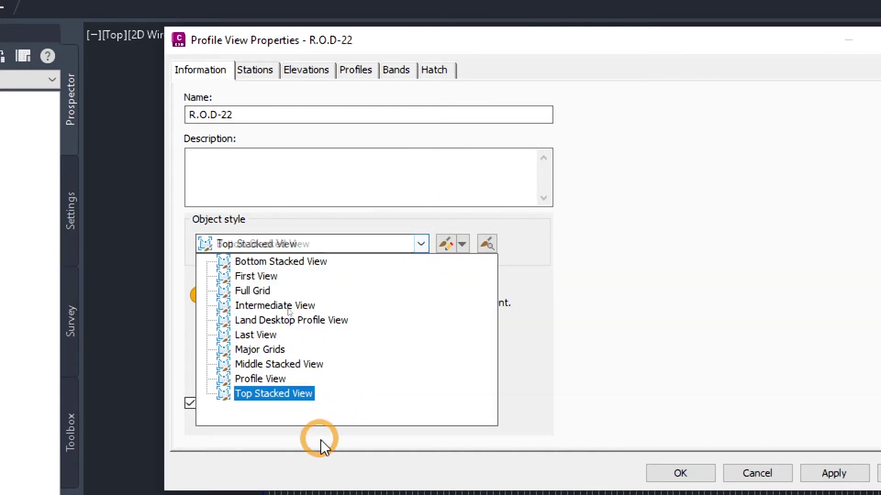
pyautogui.click(238, 351)
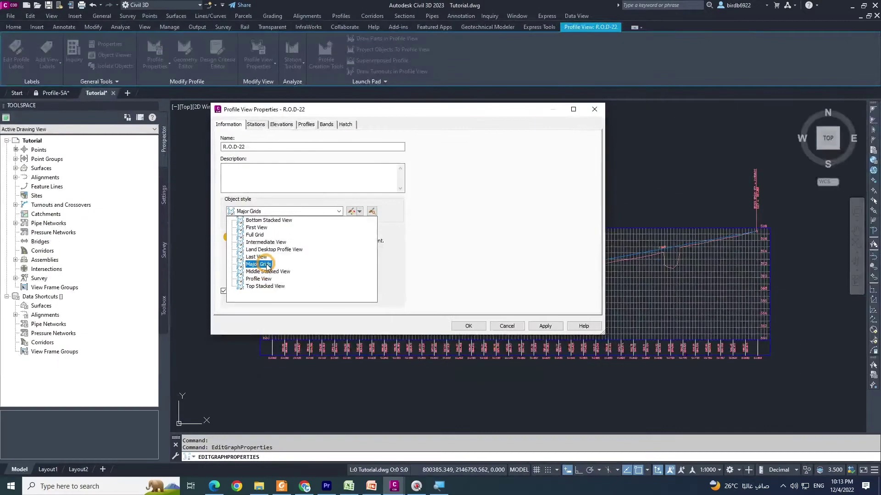
pyautogui.click(266, 265)
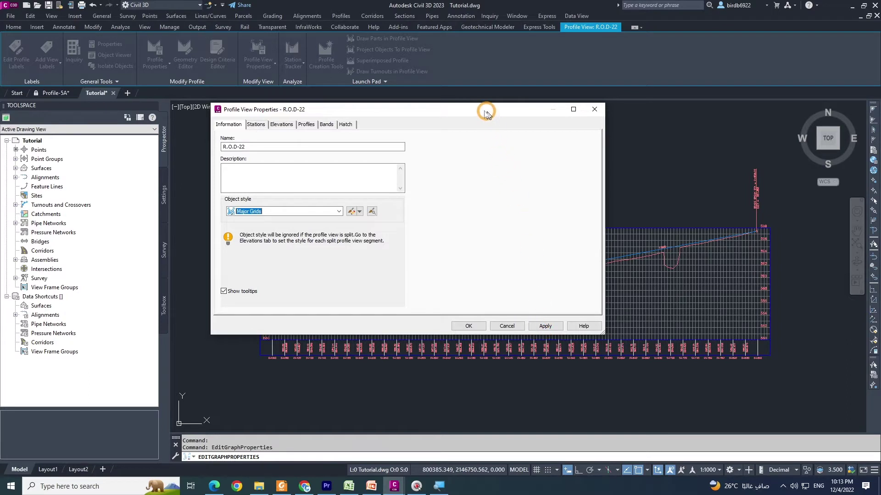
pyautogui.moveTo(486, 112); pyautogui.dragTo(294, 29)
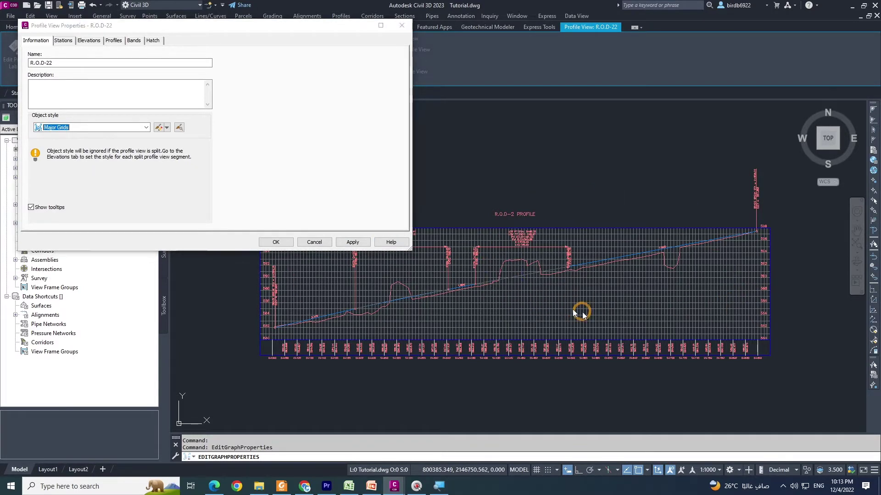
pyautogui.click(354, 242)
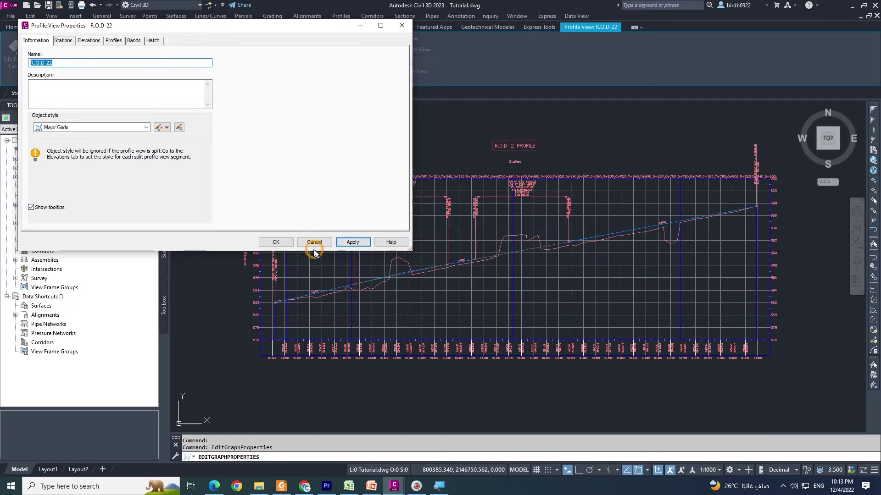
pyautogui.click(276, 242)
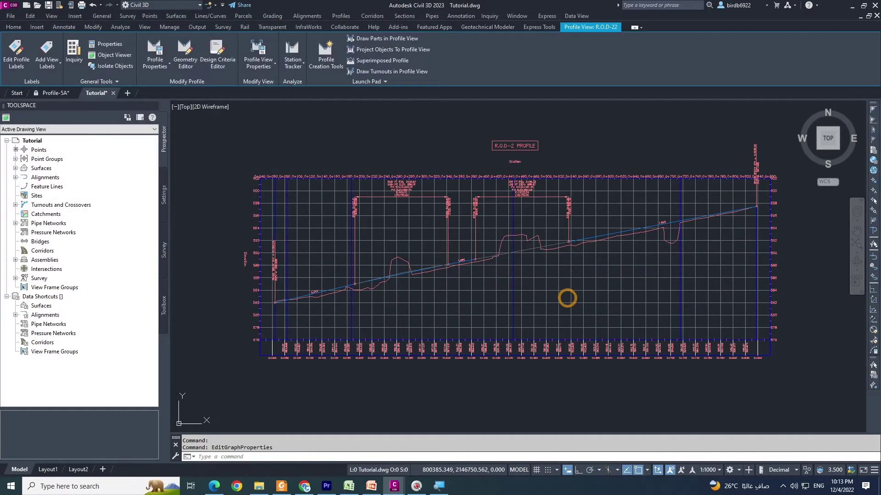
pyautogui.press('Escape')
# - Examine the restyled profile view's grid, its title, and the station and elevation annotations along the axes
pyautogui.scroll(-2, 534, 285)
pyautogui.scroll(2, 505, 252)
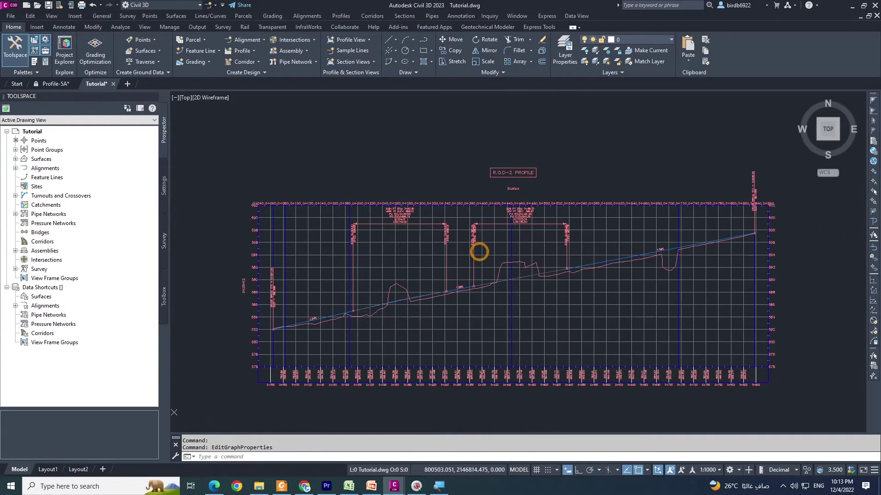
pyautogui.scroll(8, 234, 186)
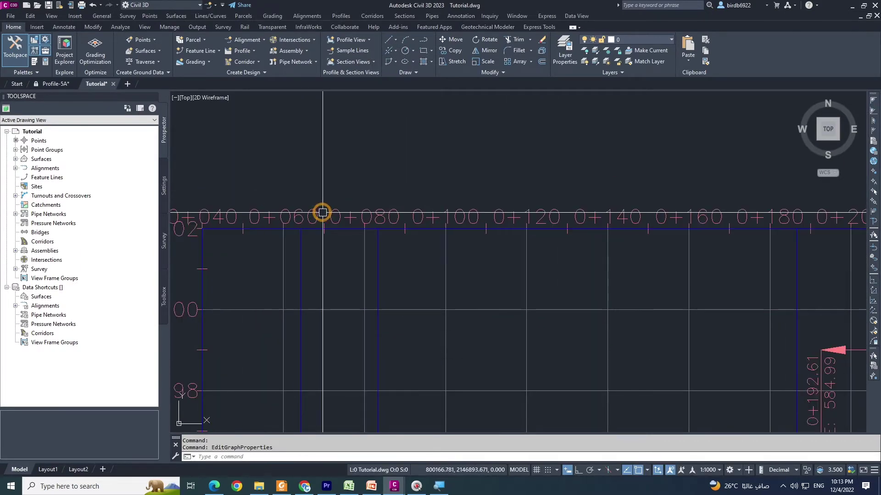
pyautogui.scroll(-3, 541, 212)
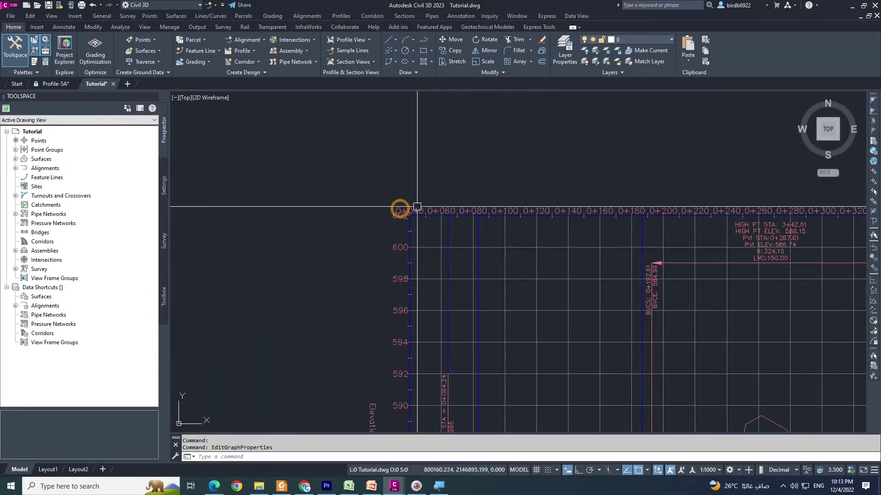
pyautogui.scroll(-4, 416, 206)
pyautogui.scroll(1, 554, 198)
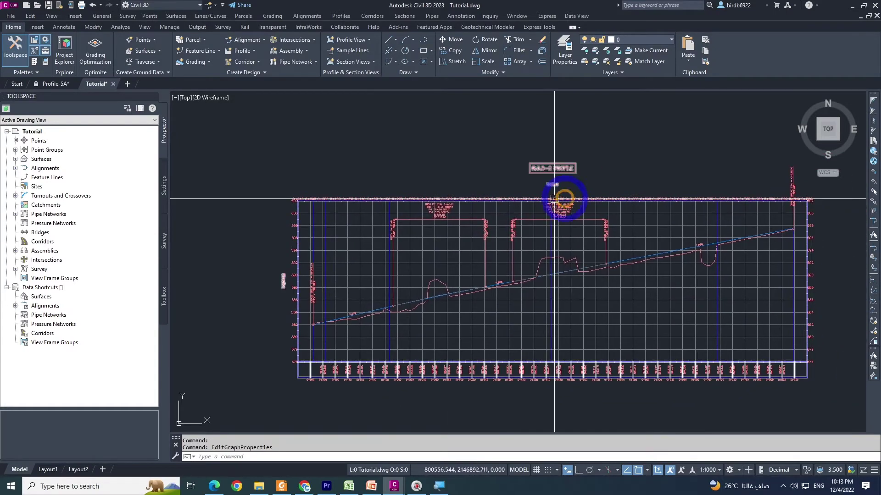
pyautogui.scroll(1, 767, 192)
pyautogui.scroll(-1, 766, 192)
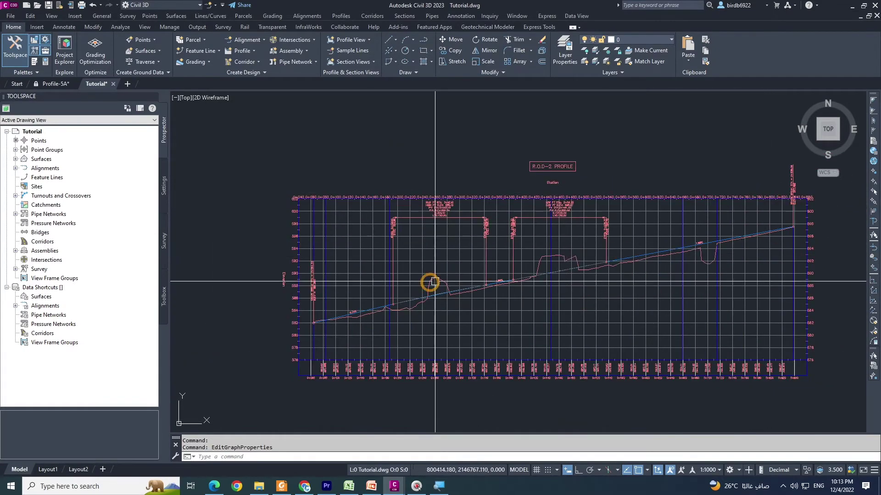
# - Highlight the layout profile and then the NGL surface profile, following the ground line to the alignment's end
pyautogui.scroll(3, 434, 282)
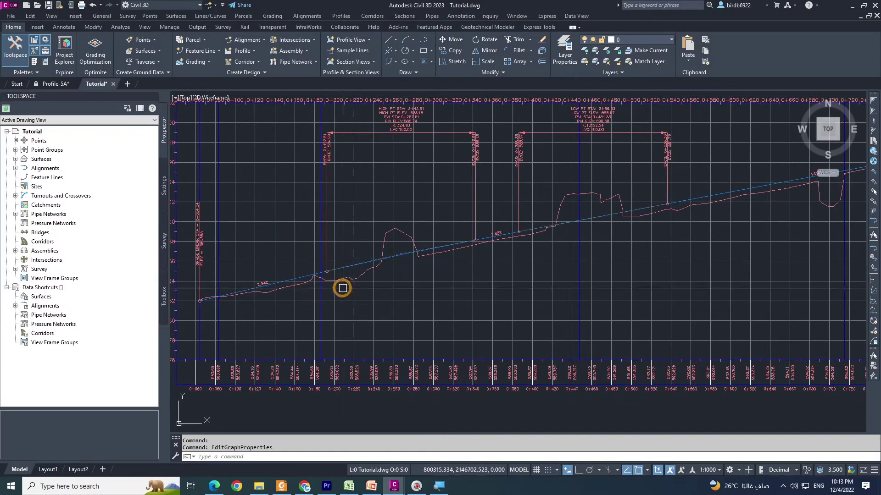
pyautogui.click(290, 278)
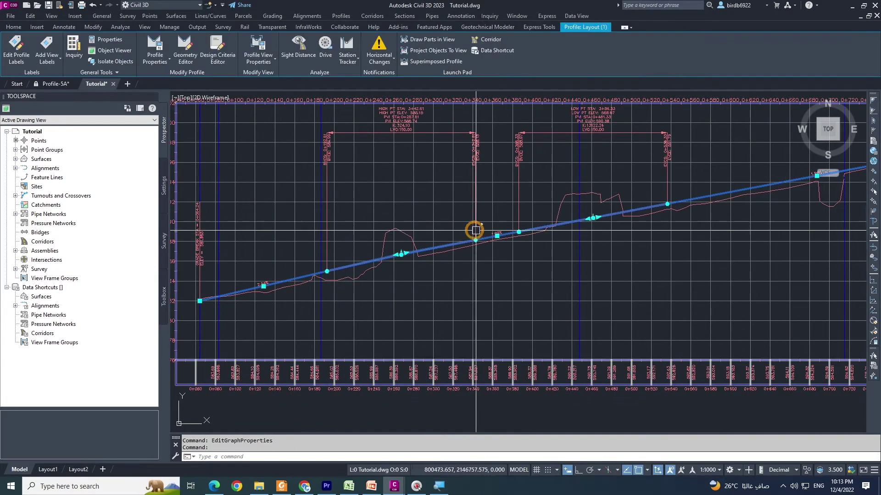
pyautogui.press('Escape')
pyautogui.click(362, 262)
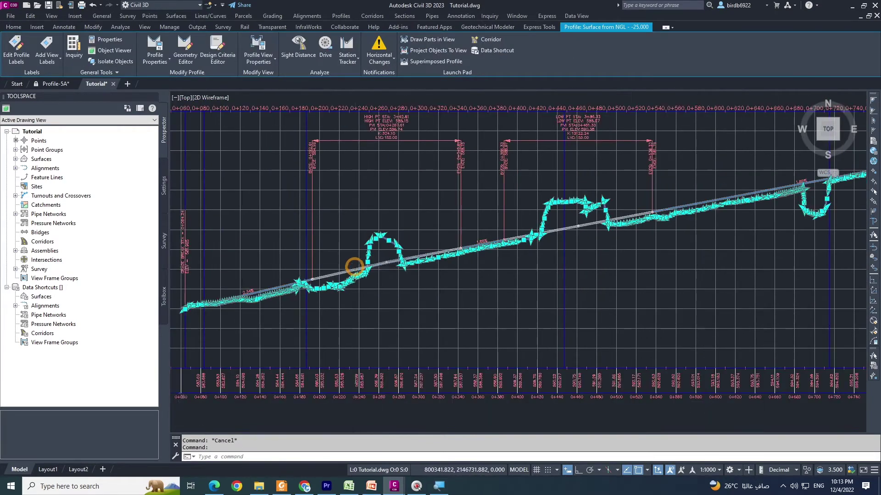
pyautogui.scroll(-3, 354, 266)
pyautogui.scroll(3, 755, 197)
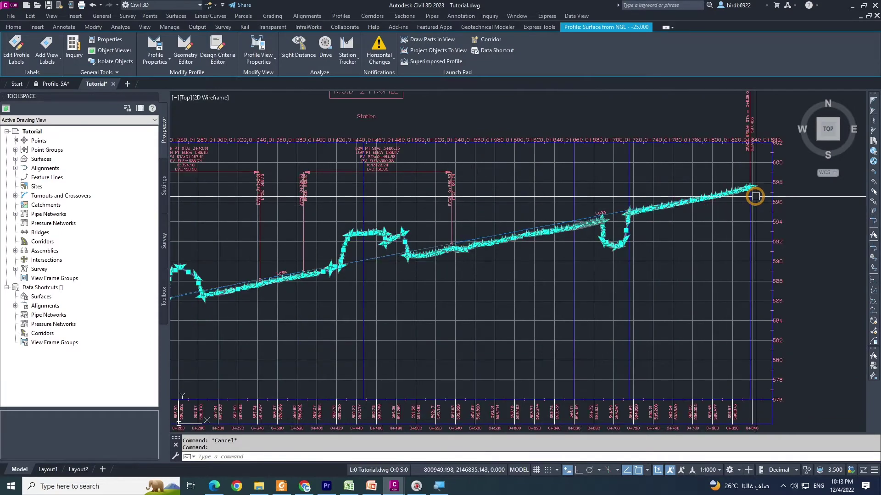
pyautogui.scroll(-3, 755, 196)
pyautogui.press('Escape')
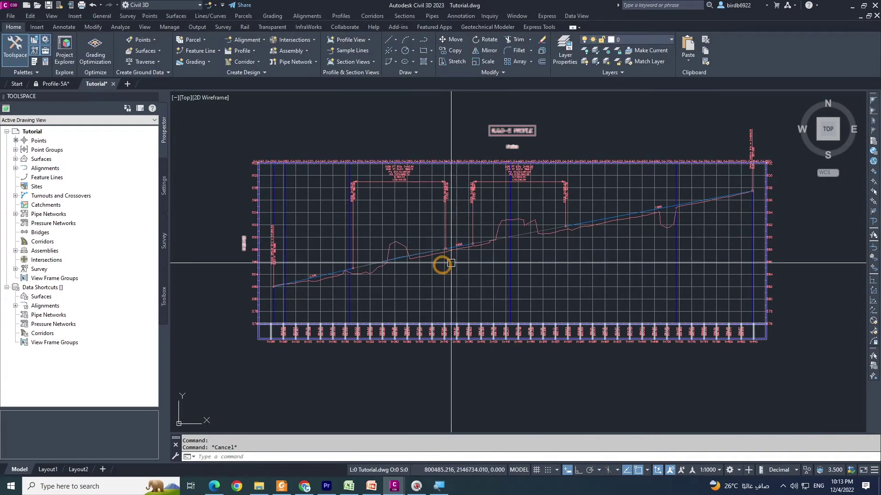
# - Highlight the NGL surface profile and compare it with the design line around the first ground hump
pyautogui.scroll(4, 386, 253)
pyautogui.click(399, 261)
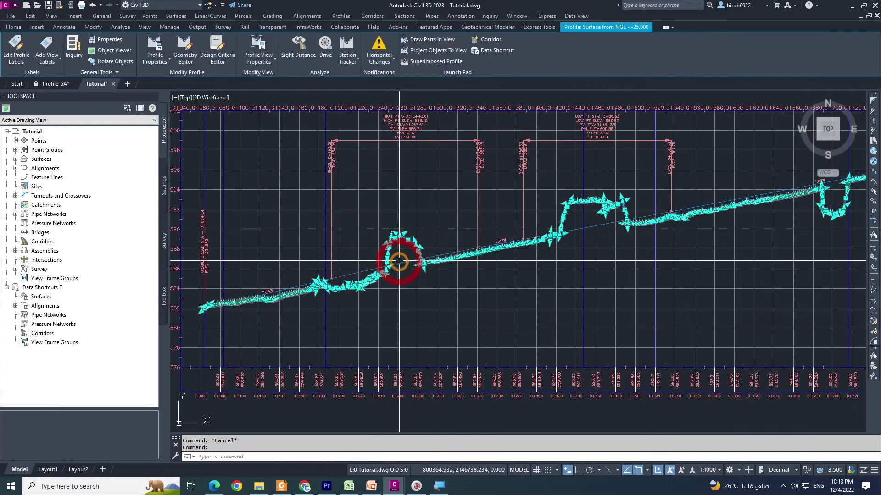
pyautogui.scroll(-2, 353, 264)
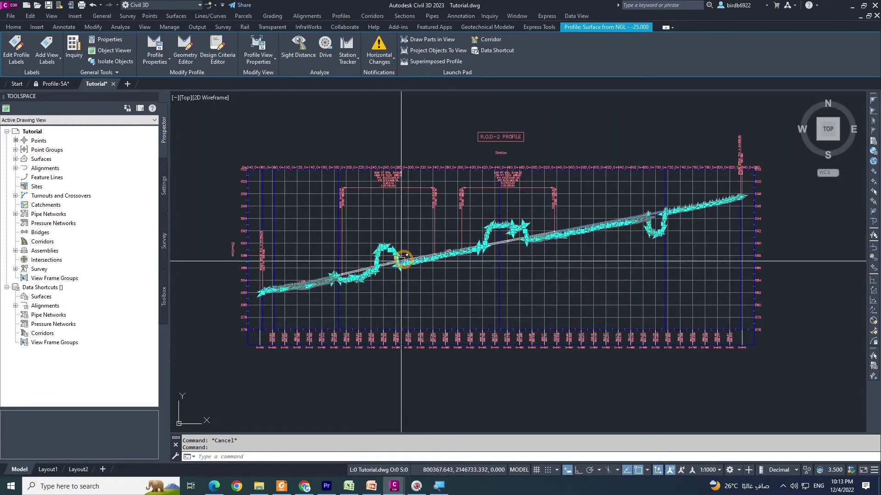
pyautogui.scroll(1, 673, 224)
pyautogui.scroll(-1, 511, 275)
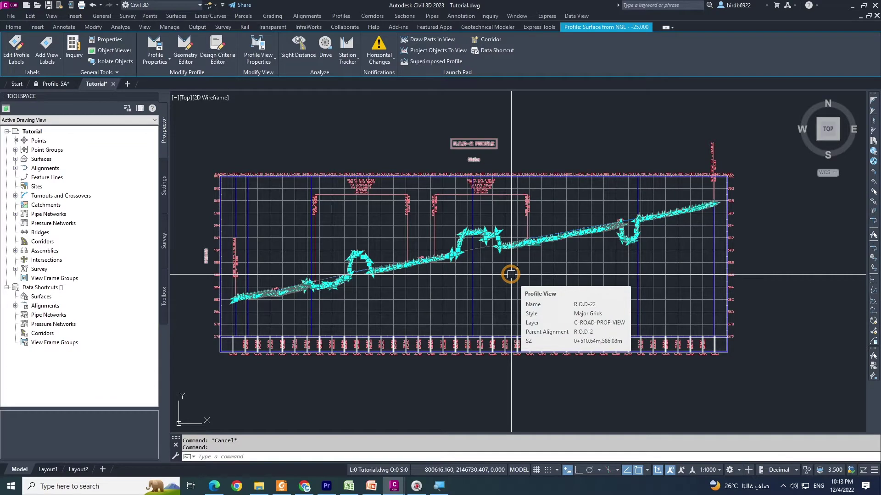
pyautogui.scroll(4, 334, 287)
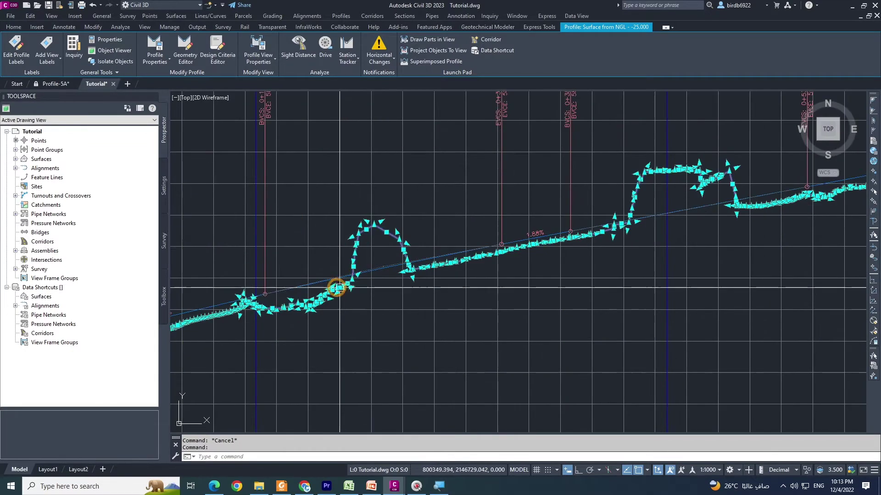
pyautogui.scroll(-2, 394, 265)
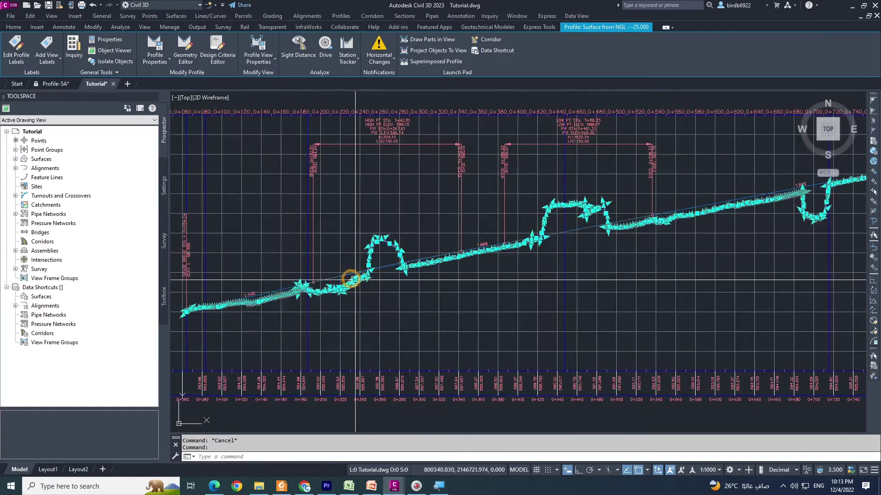
pyautogui.scroll(2, 351, 278)
pyautogui.scroll(2, 477, 250)
pyautogui.scroll(-5, 415, 258)
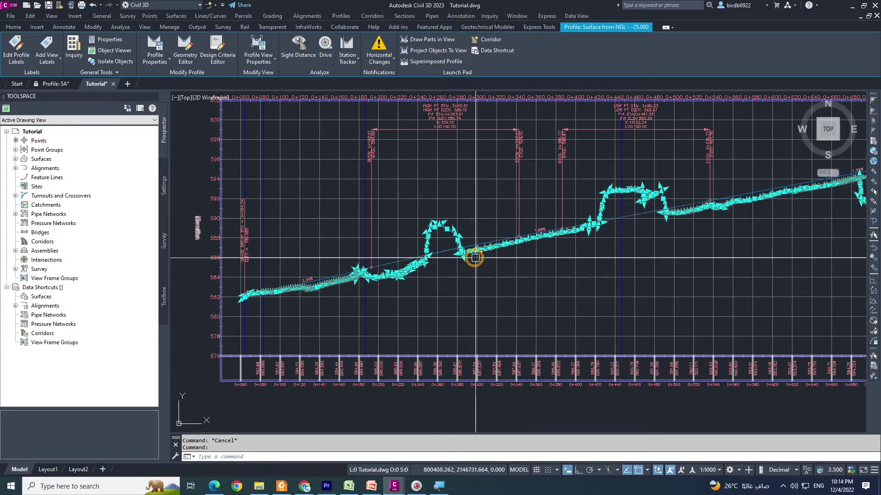
# - Inspect the ground profile's humps and the dip near the end against the design line, then clear the selection
pyautogui.scroll(2, 460, 255)
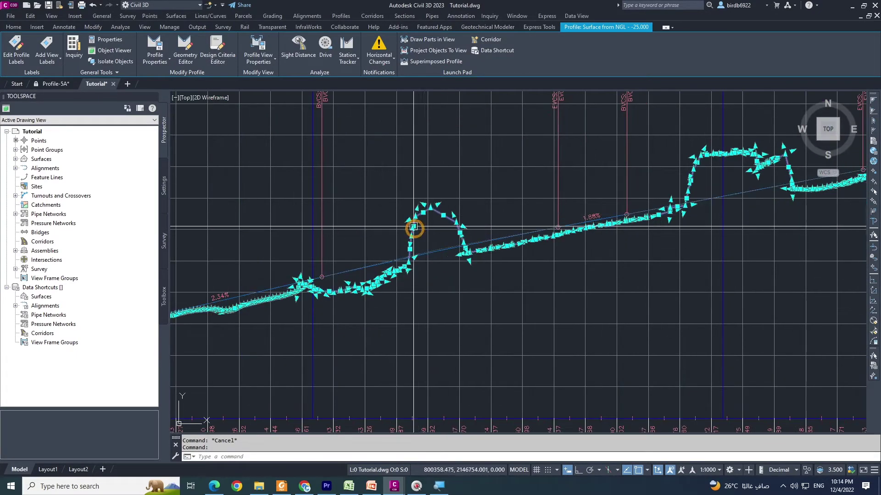
pyautogui.scroll(3, 413, 227)
pyautogui.scroll(-2, 458, 230)
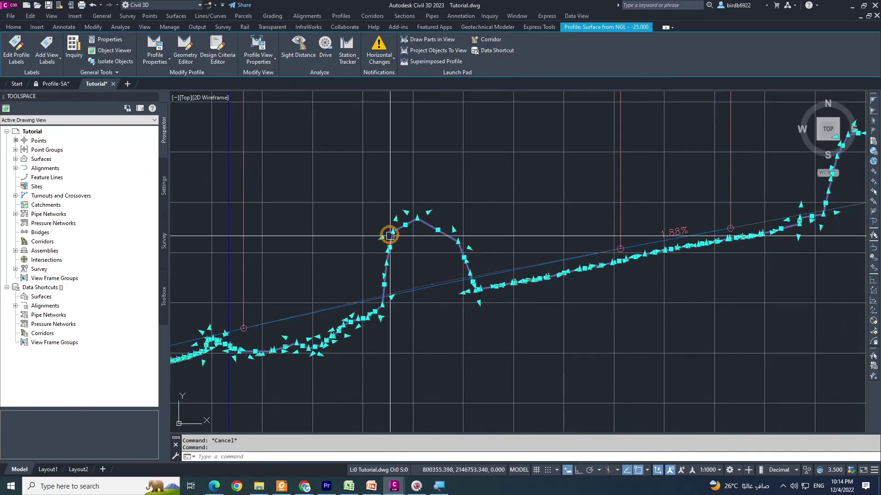
pyautogui.scroll(-2, 406, 224)
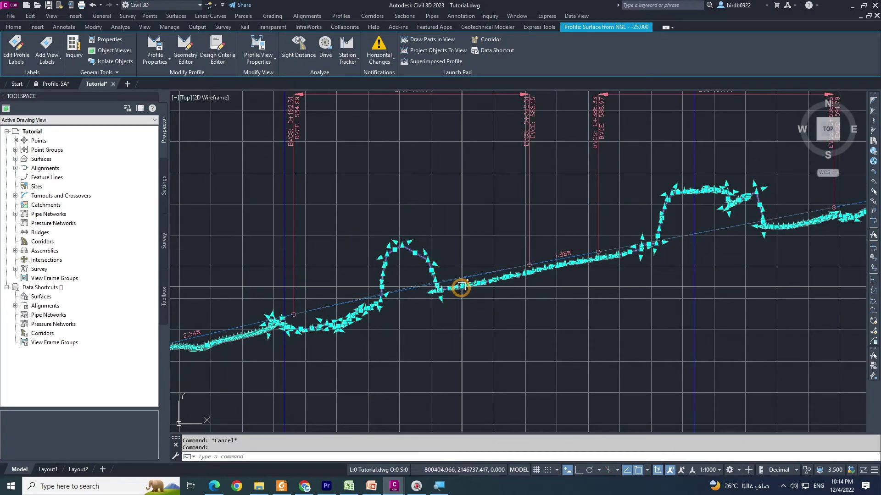
pyautogui.scroll(-2, 412, 277)
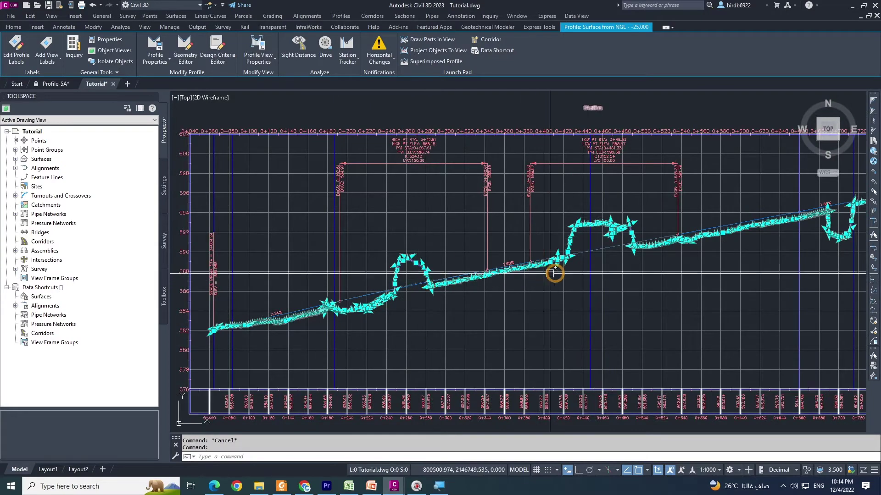
pyautogui.scroll(-2, 642, 250)
pyautogui.scroll(2, 669, 252)
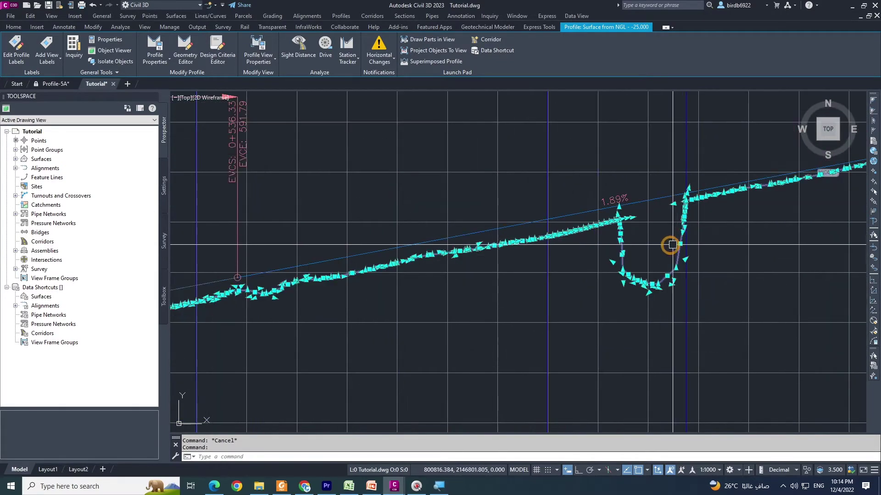
pyautogui.scroll(-2, 616, 250)
pyautogui.press('Escape')
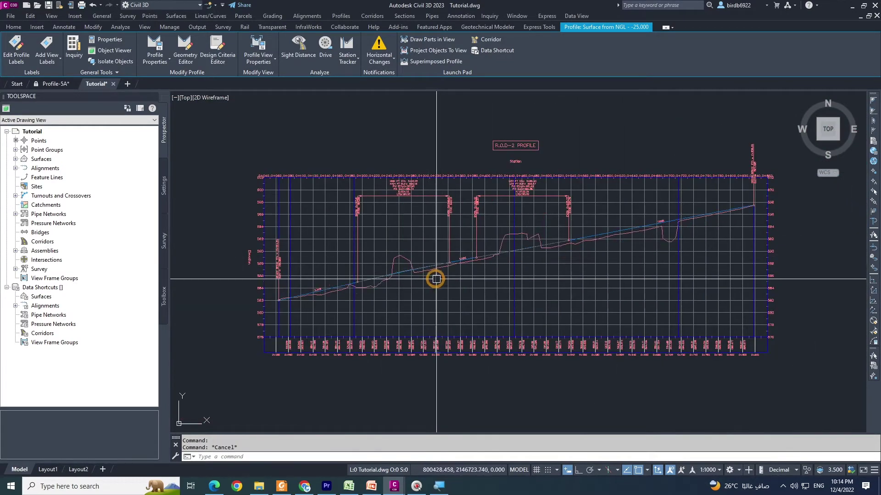
# - Highlight the NGL surface profile at the first ground hump, compare it with the design line, and clear the selection
pyautogui.scroll(2, 422, 278)
pyautogui.scroll(-2, 422, 277)
pyautogui.scroll(3, 390, 248)
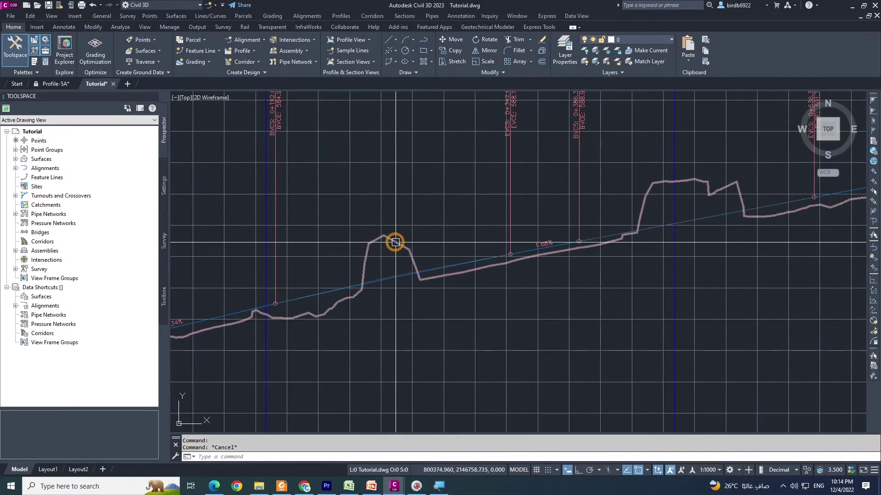
pyautogui.click(368, 246)
pyautogui.scroll(-2, 403, 251)
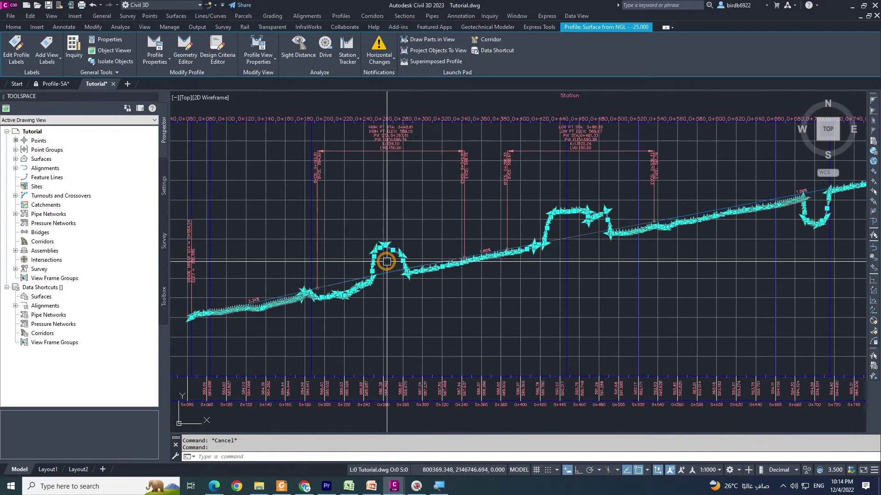
pyautogui.press('Escape')
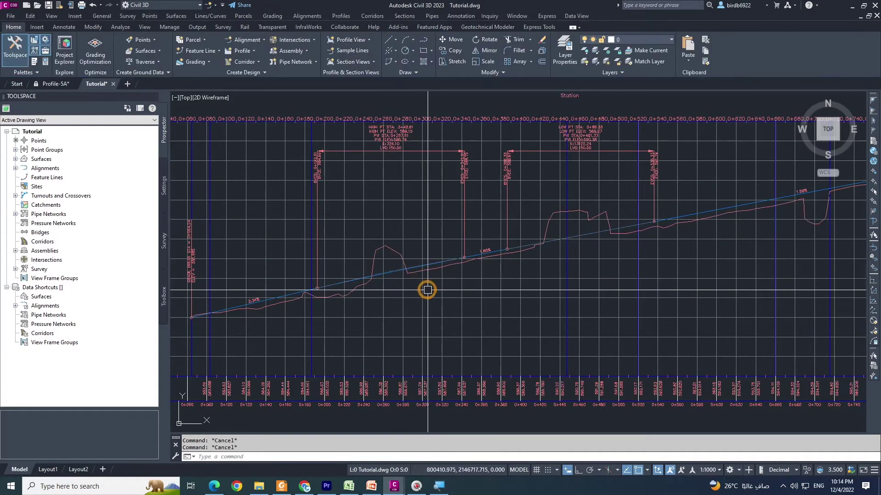
# - Set the update mode of the Surface from NGL - -25.000 profile to Dynamic in the R.O.D-22 profile view properties
pyautogui.click(413, 290)
pyautogui.rightClick(414, 293)
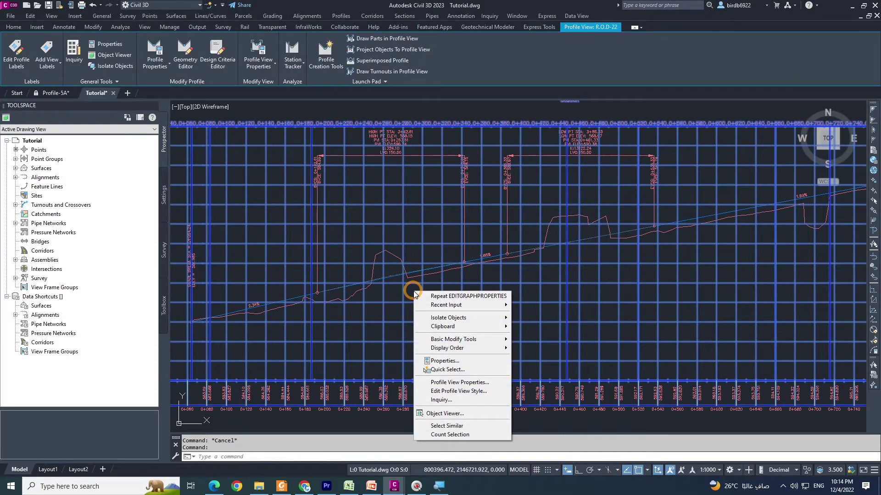
pyautogui.click(471, 384)
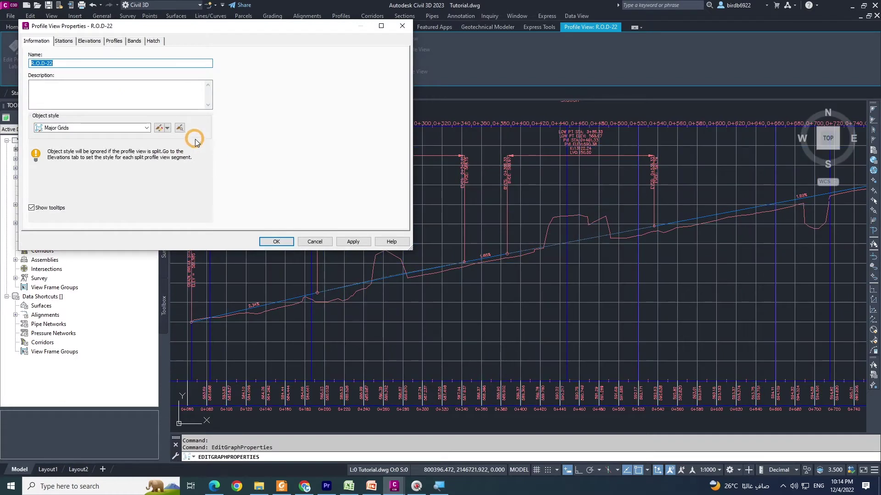
pyautogui.moveTo(210, 33); pyautogui.dragTo(370, 84)
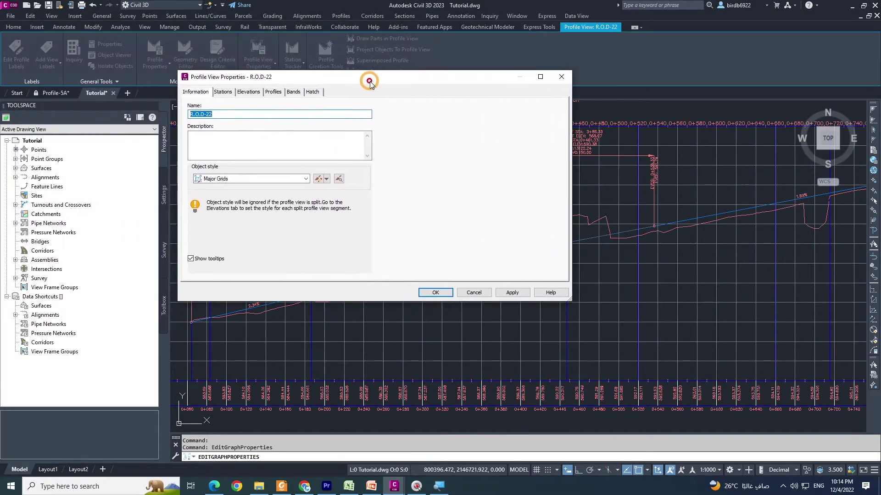
pyautogui.click(274, 92)
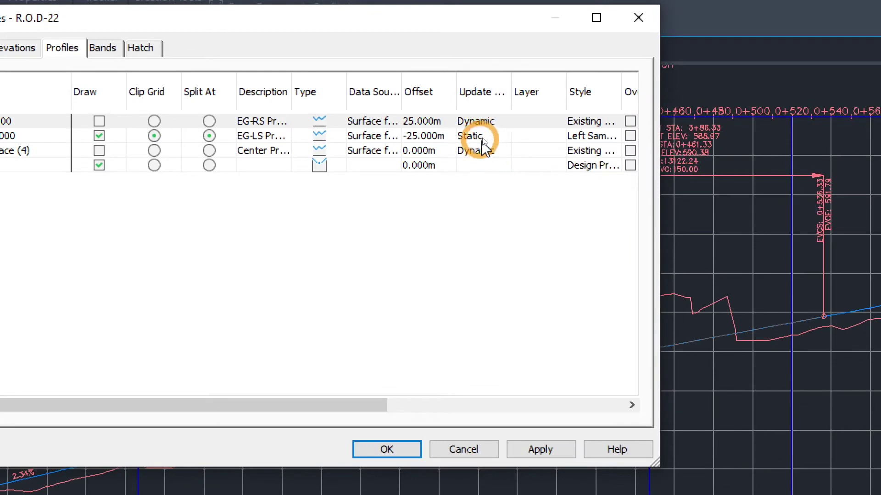
pyautogui.click(482, 137)
pyautogui.click(481, 137)
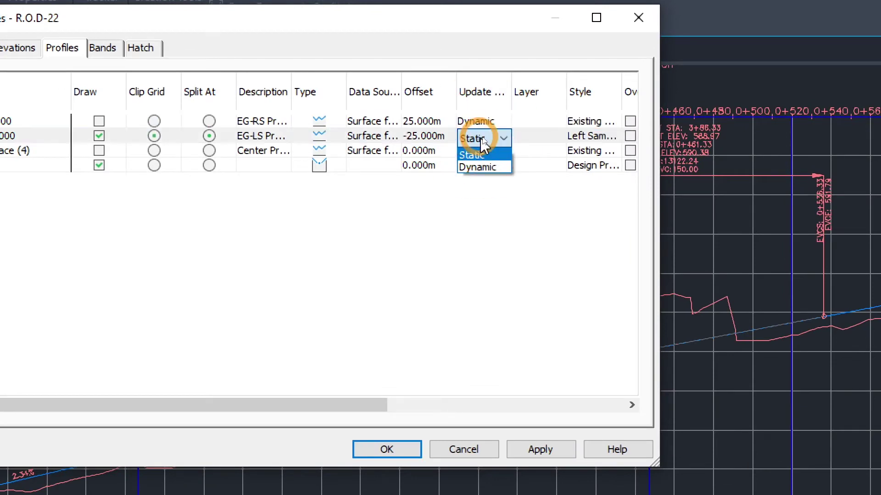
pyautogui.click(486, 166)
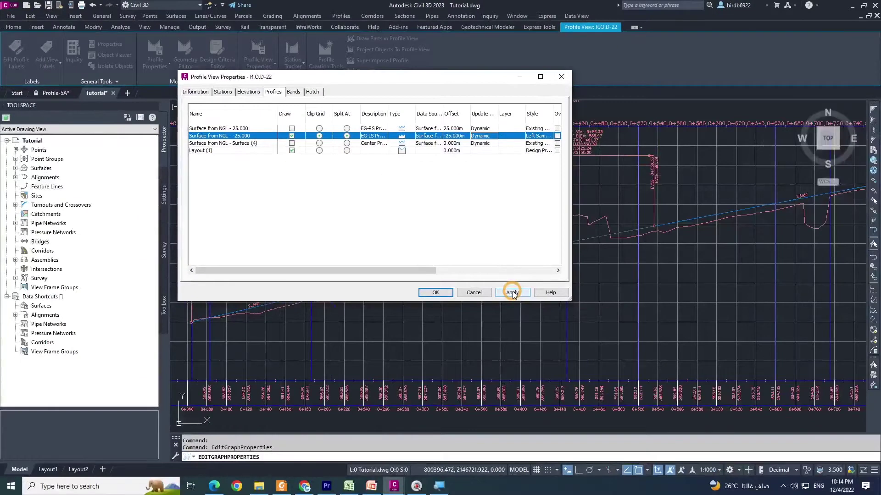
pyautogui.click(542, 408)
pyautogui.click(436, 293)
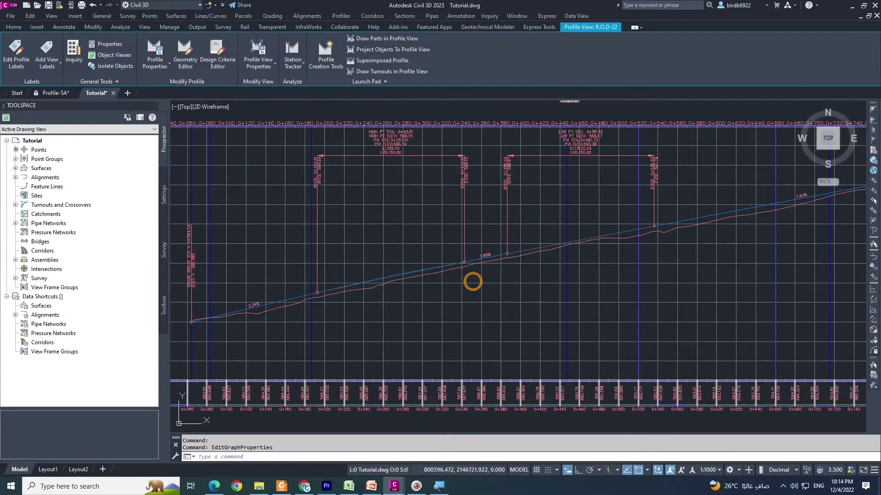
# - Compare the updated ground profile with the design line along the whole alignment, from start to end
pyautogui.scroll(-2, 331, 303)
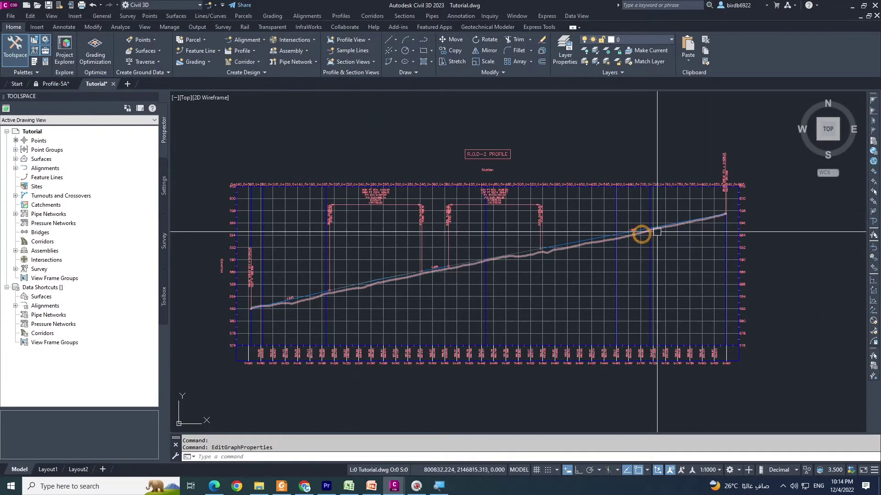
pyautogui.scroll(4, 305, 301)
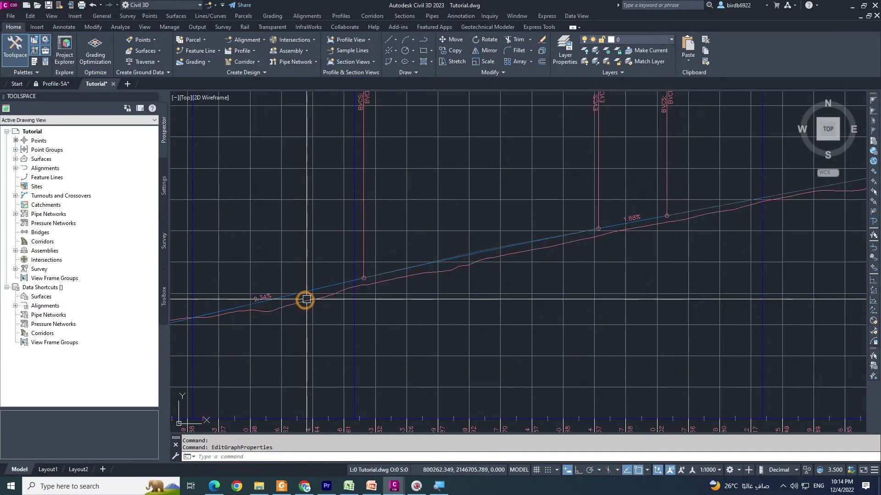
pyautogui.scroll(-4, 378, 277)
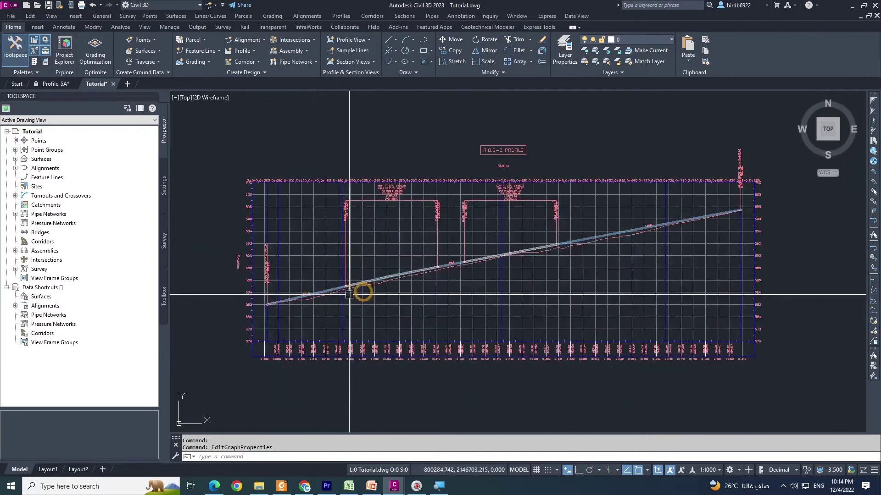
pyautogui.scroll(2, 703, 219)
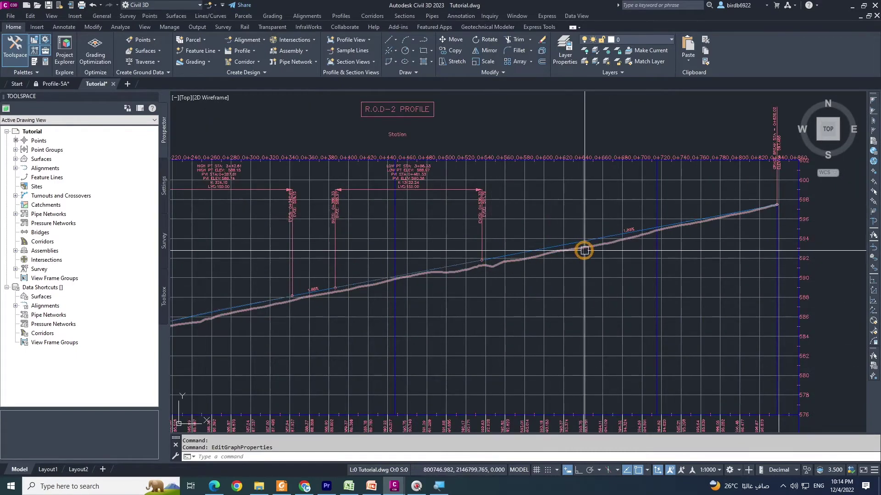
pyautogui.scroll(-3, 515, 275)
pyautogui.press('Escape')
pyautogui.press('Escape')
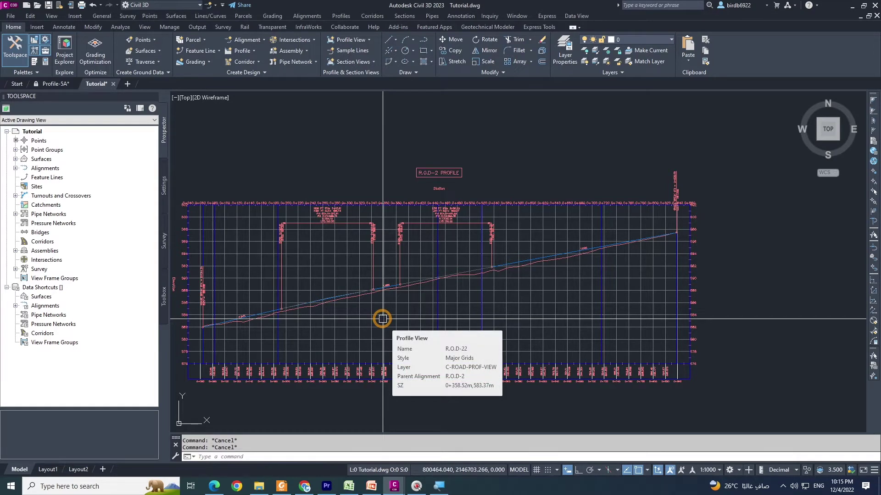
# - Undo the ground profile's update mode change
pyautogui.scroll(2, 383, 319)
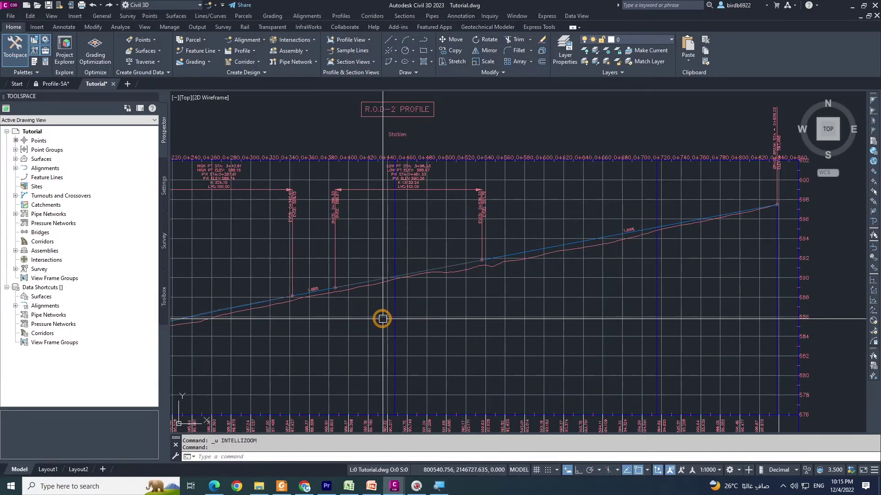
pyautogui.scroll(2, 383, 319)
pyautogui.scroll(-4, 382, 319)
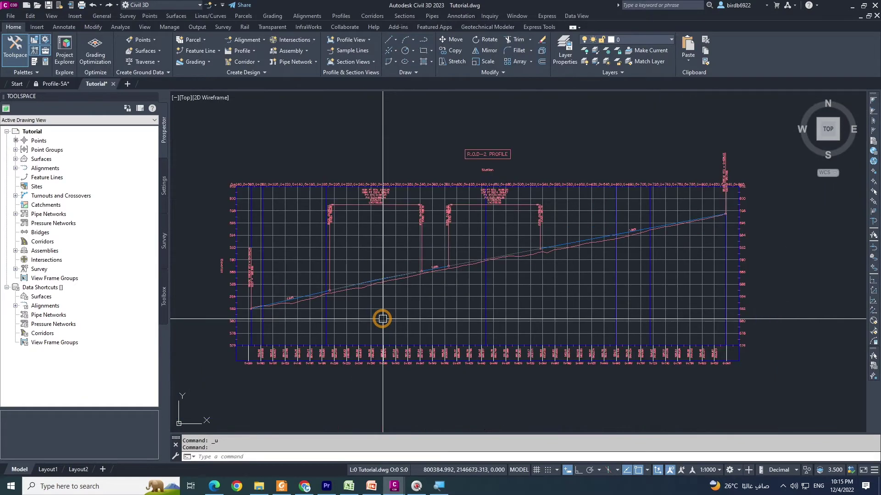
pyautogui.scroll(3, 382, 319)
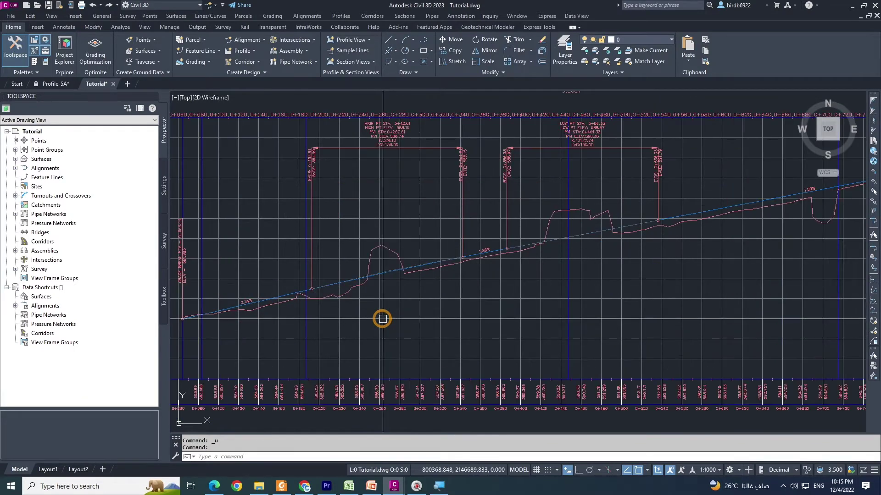
pyautogui.scroll(-1, 492, 275)
pyautogui.scroll(-2, 482, 281)
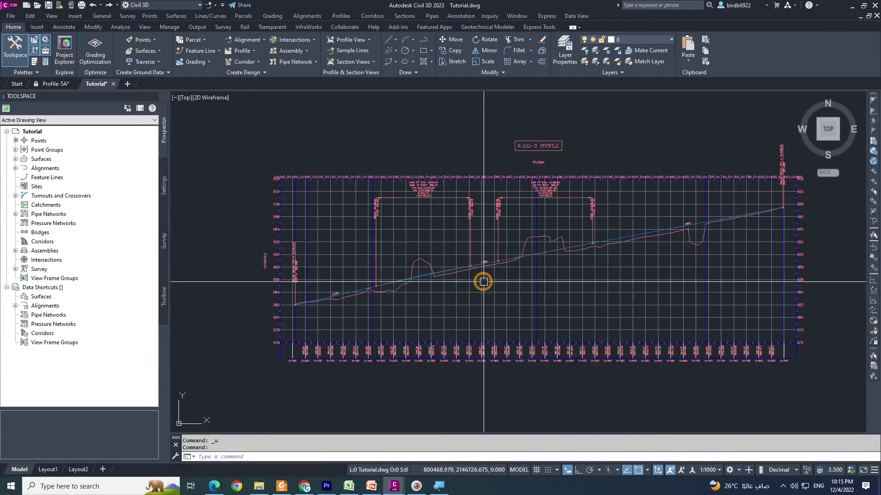
# - Open the R.O.D-22 profile view's Major Grids style for editing and place its dialog clear of the profile's end
pyautogui.scroll(2, 503, 290)
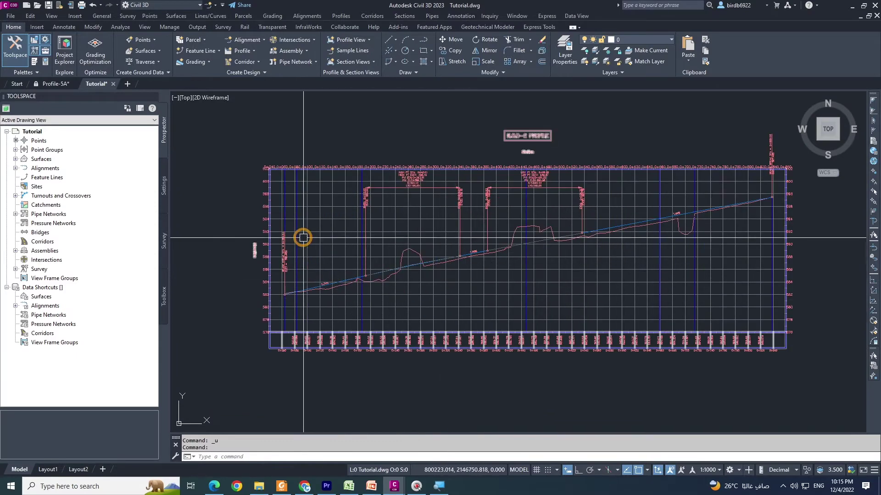
pyautogui.click(475, 281)
pyautogui.rightClick(466, 282)
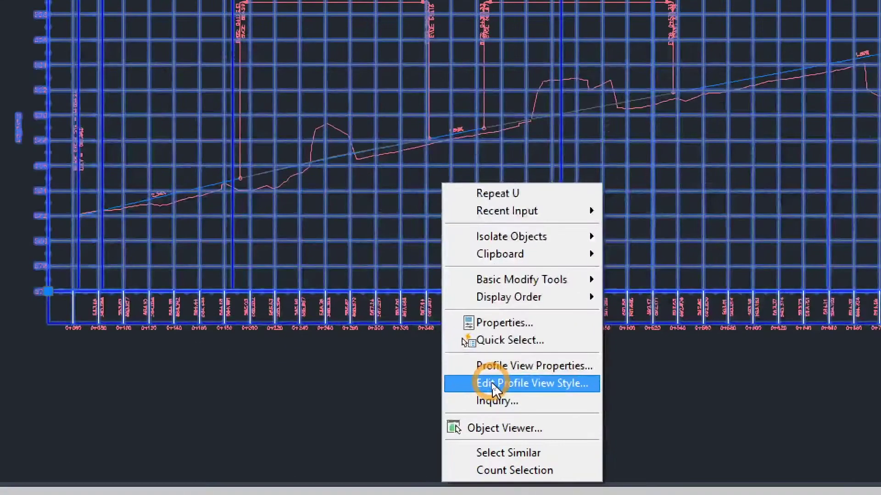
pyautogui.click(568, 383)
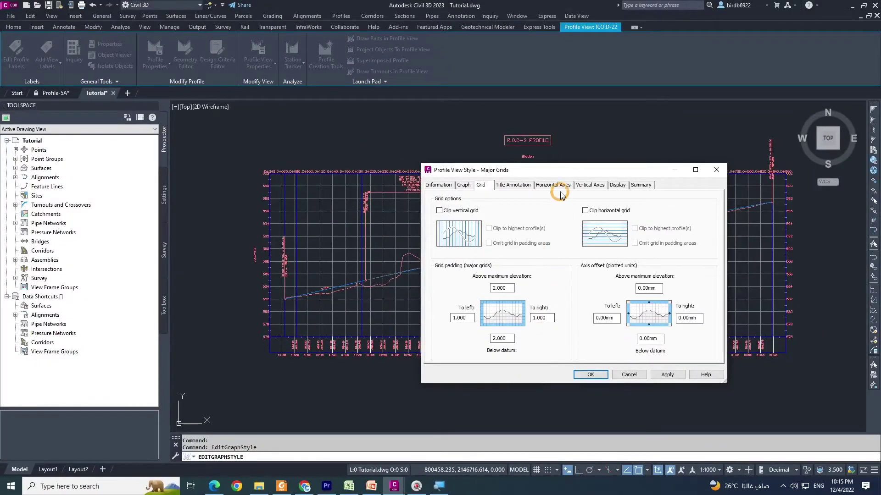
pyautogui.moveTo(559, 177); pyautogui.dragTo(445, 172)
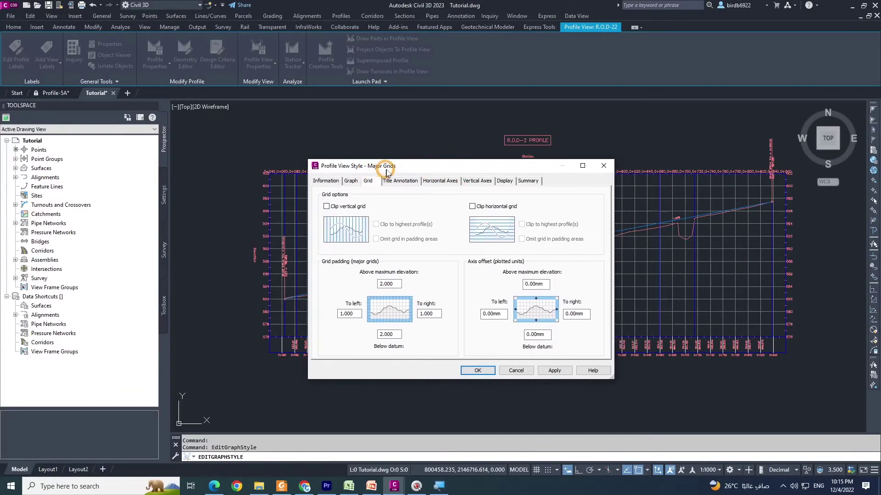
pyautogui.moveTo(417, 172); pyautogui.dragTo(370, 163)
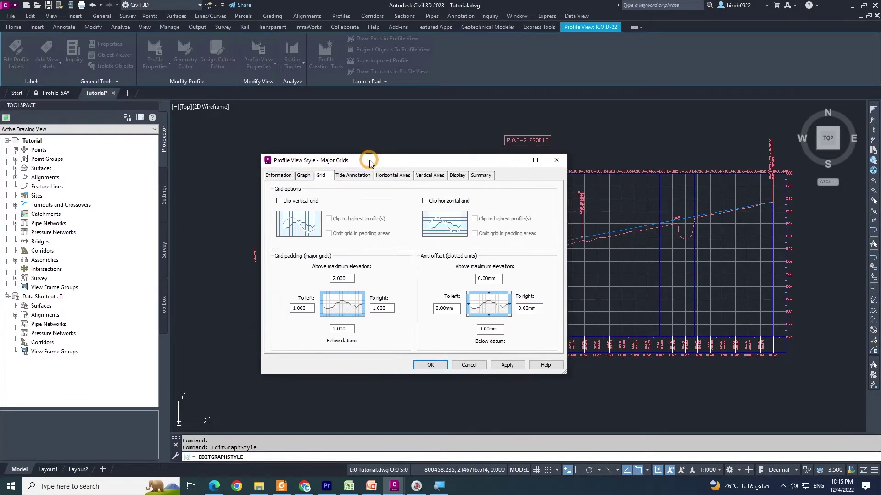
# - Review the Major Grids style's name and description, its graph scale settings, and the list of available vertical scales
pyautogui.click(283, 173)
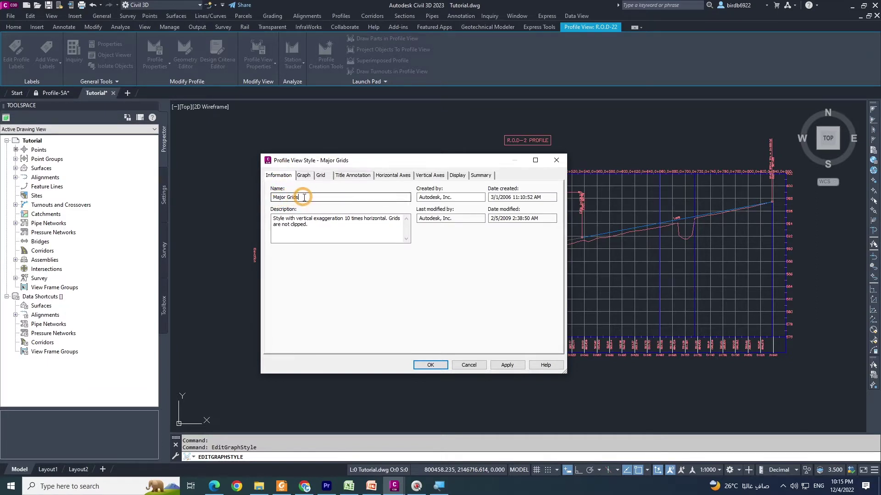
pyautogui.moveTo(307, 198); pyautogui.dragTo(252, 200)
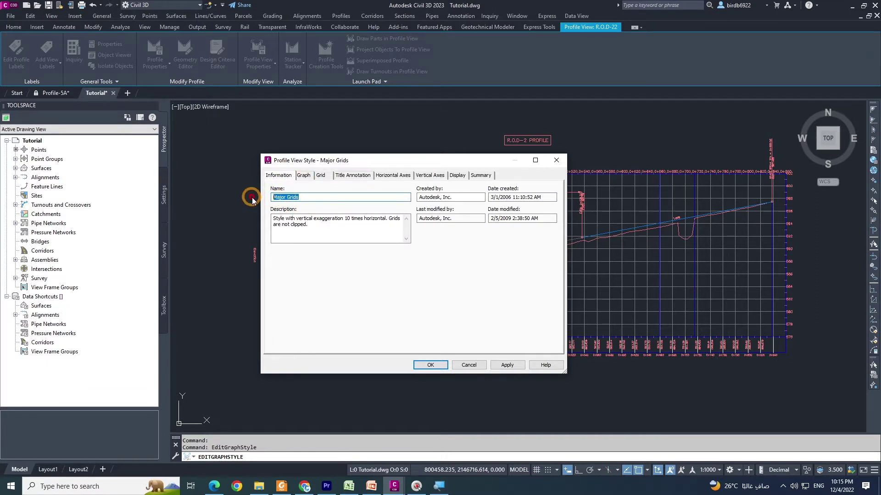
pyautogui.click(303, 177)
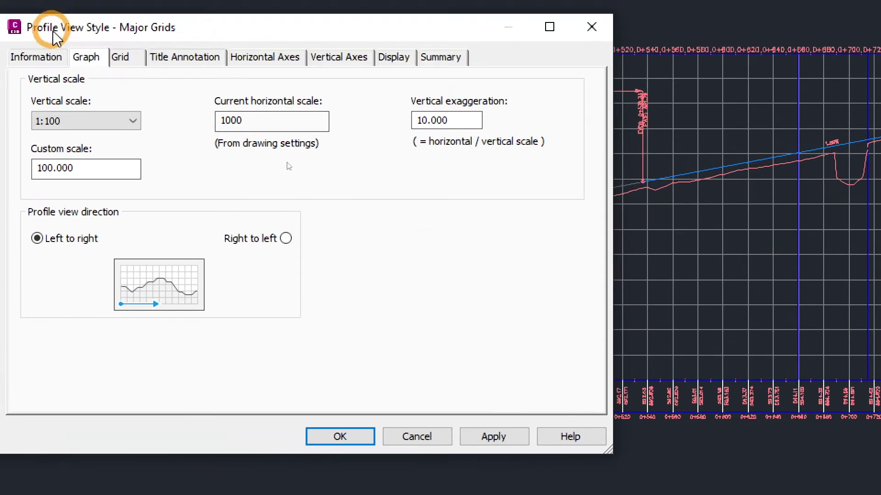
pyautogui.moveTo(98, 37); pyautogui.dragTo(264, 57)
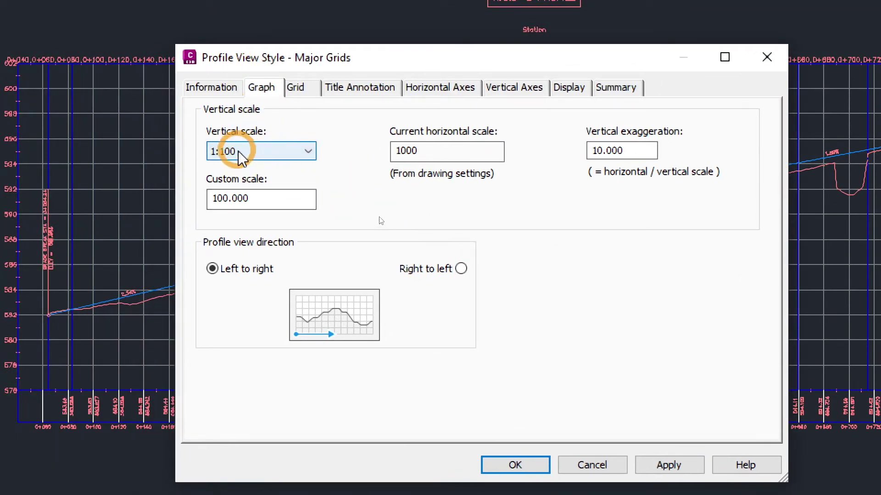
pyautogui.click(308, 152)
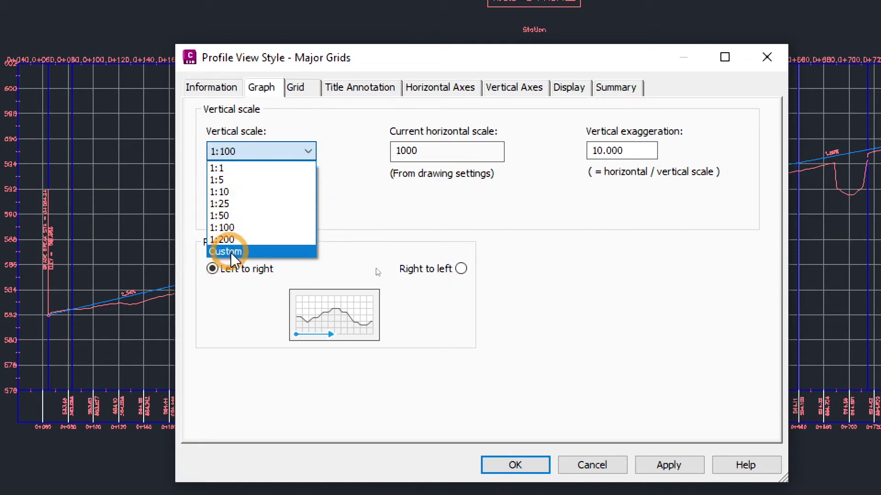
pyautogui.click(352, 147)
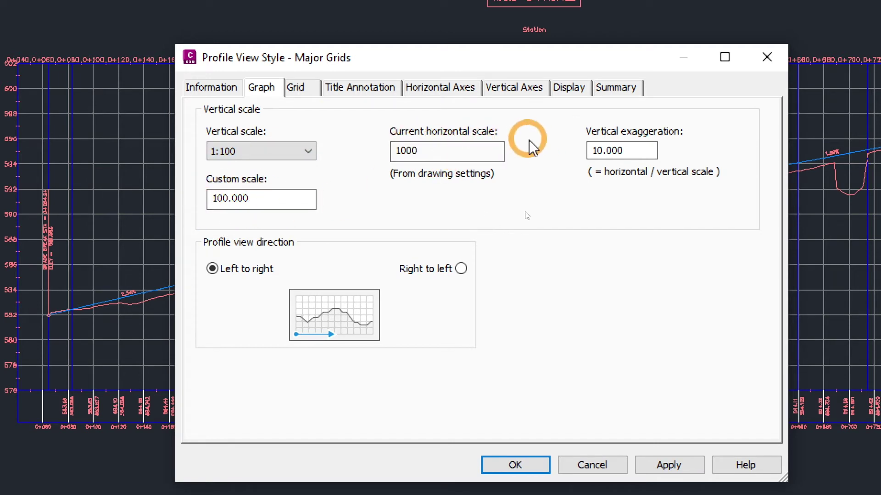
# - Check the vertical exaggeration and preview the right-to-left profile view direction before restoring left to right
pyautogui.moveTo(639, 149); pyautogui.dragTo(555, 188)
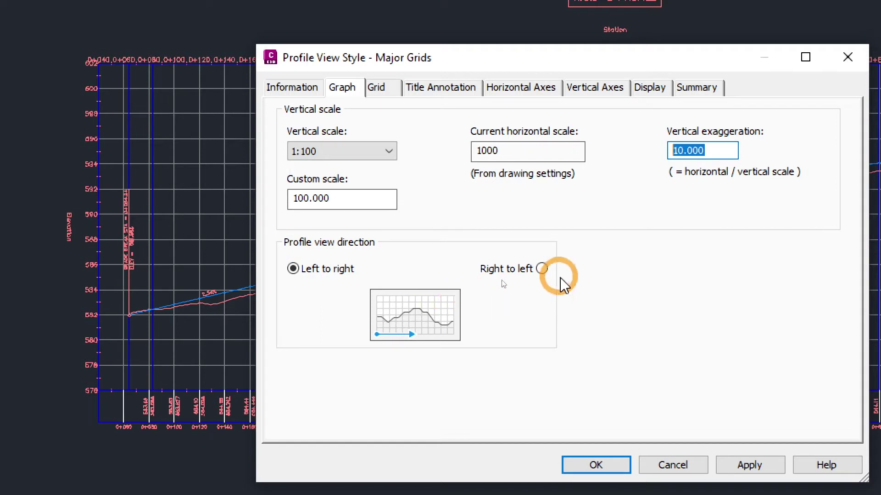
pyautogui.click(542, 269)
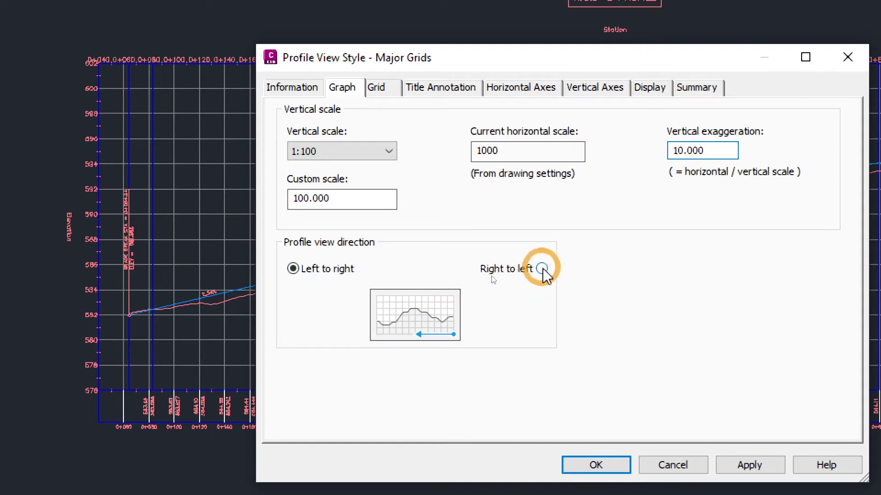
pyautogui.click(293, 269)
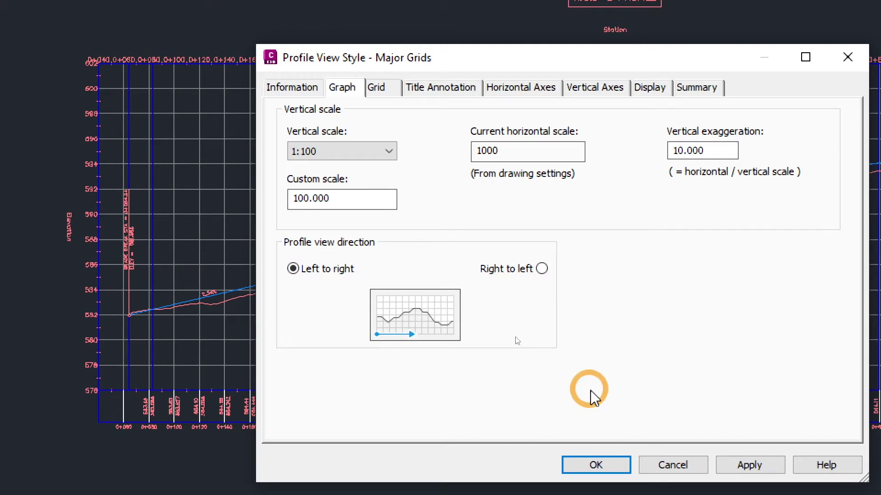
pyautogui.moveTo(499, 55); pyautogui.dragTo(403, 44)
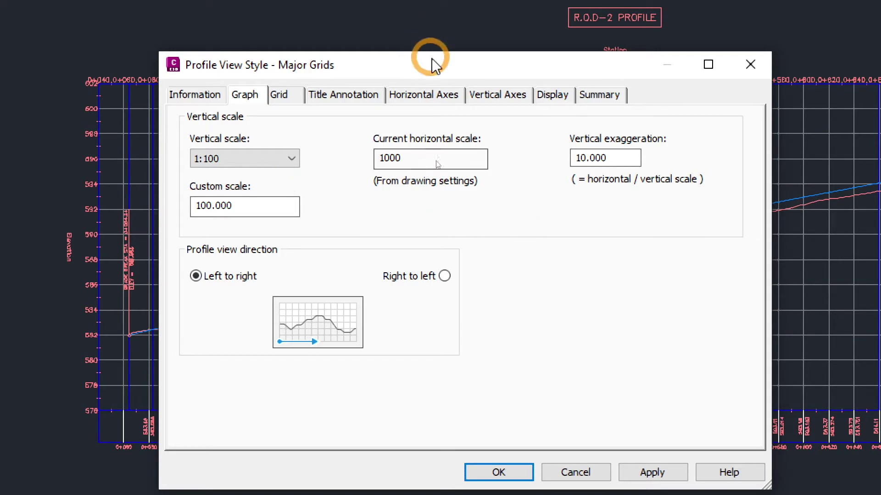
pyautogui.moveTo(434, 63); pyautogui.dragTo(453, 59)
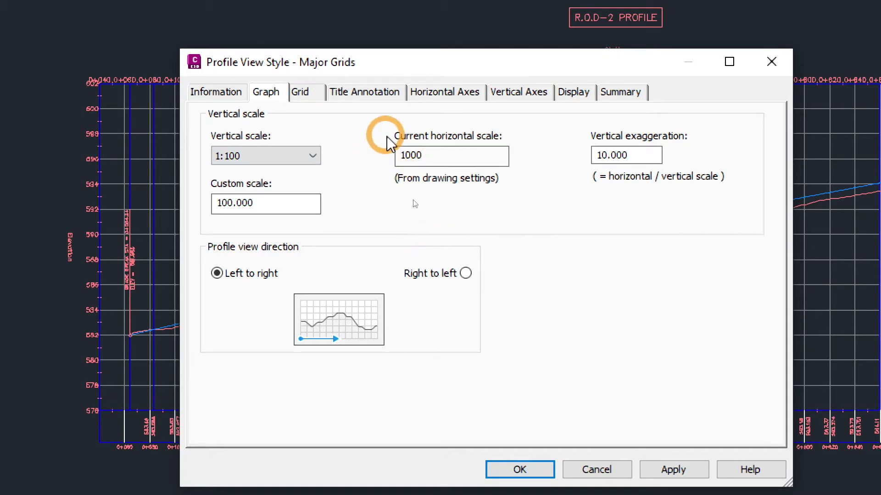
# - Turn on vertical grid clipping in the Major Grids style's grid options, apply it and accept the style
pyautogui.click(310, 92)
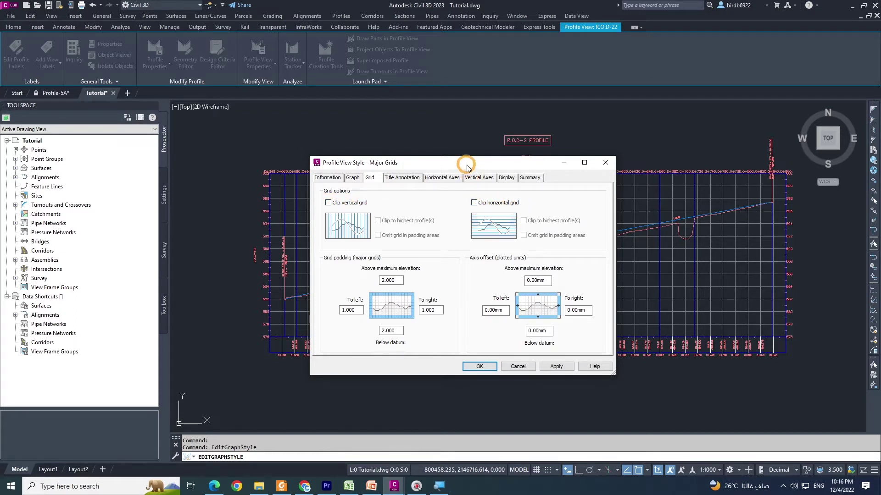
pyautogui.moveTo(467, 167); pyautogui.dragTo(600, 177)
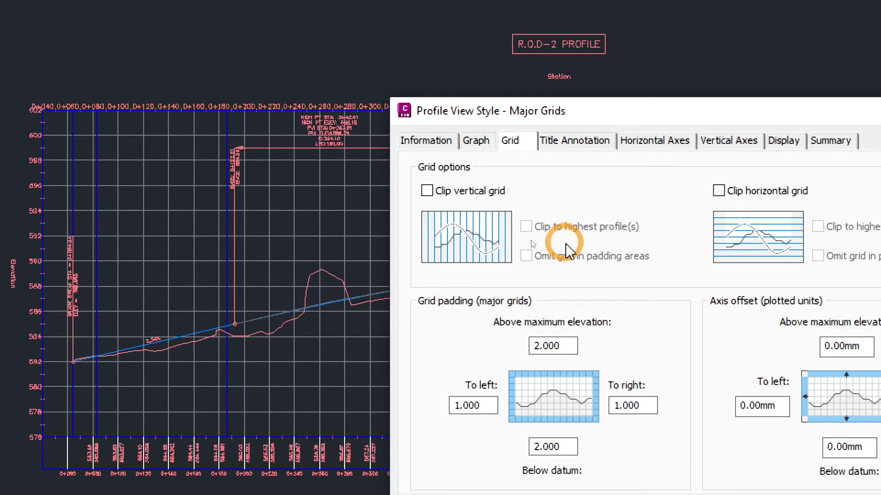
pyautogui.moveTo(551, 111); pyautogui.dragTo(468, 87)
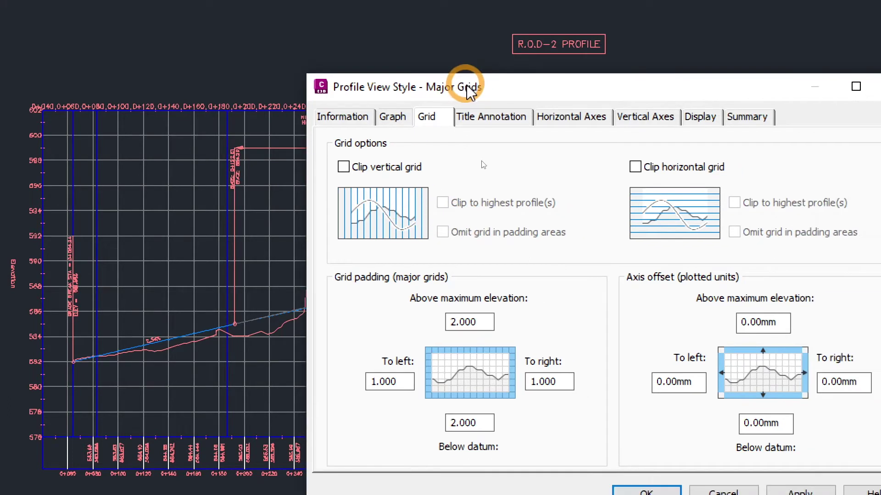
pyautogui.click(343, 167)
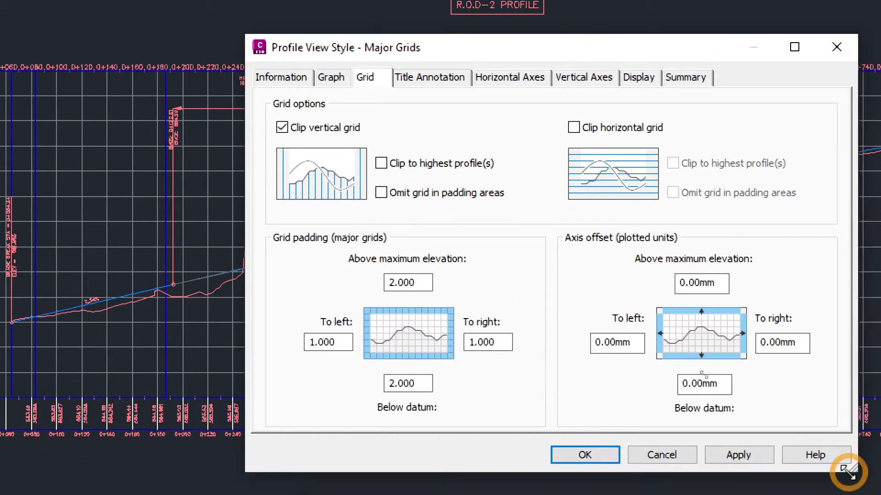
pyautogui.click(738, 455)
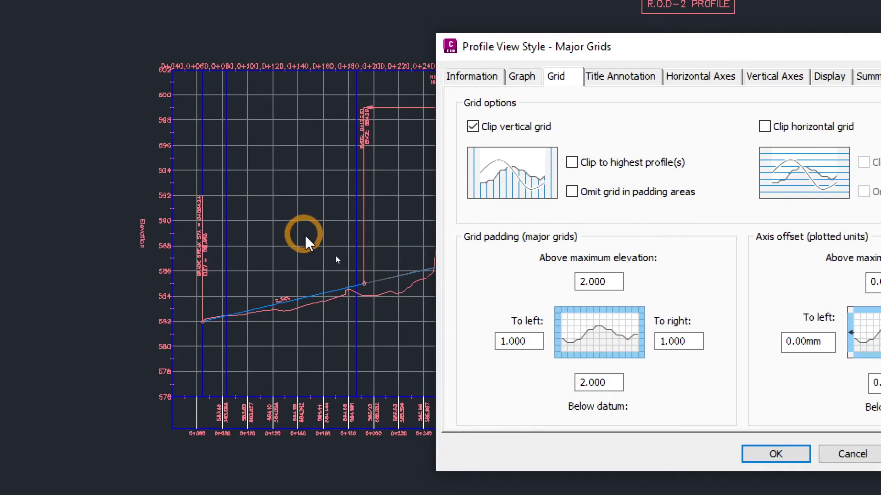
pyautogui.moveTo(593, 61)
pyautogui.mouseDown()
pyautogui.moveTo(472, 46)
pyautogui.moveTo(511, 48)
pyautogui.moveTo(501, 49)
pyautogui.mouseUp()
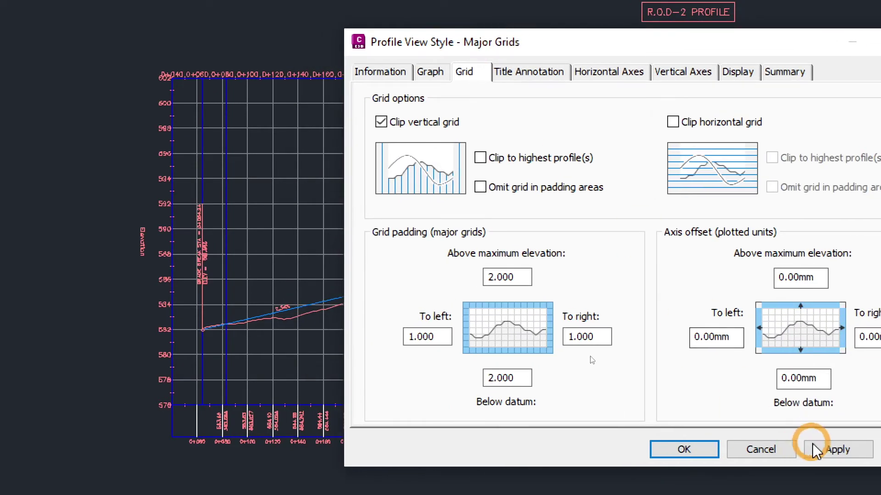
pyautogui.click(816, 448)
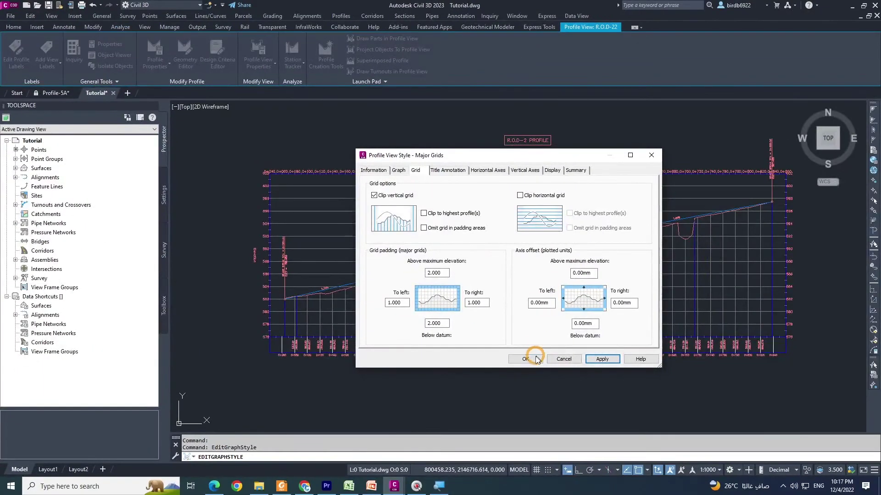
pyautogui.moveTo(481, 161); pyautogui.dragTo(573, 173)
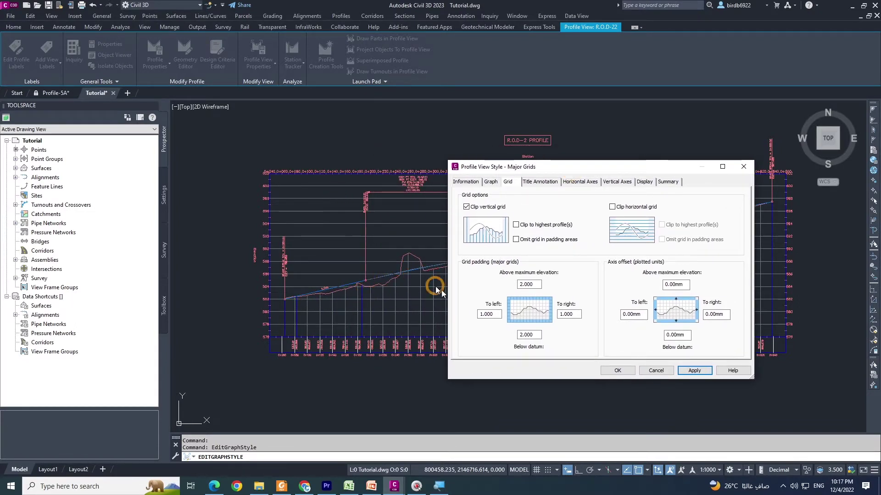
pyautogui.click(606, 371)
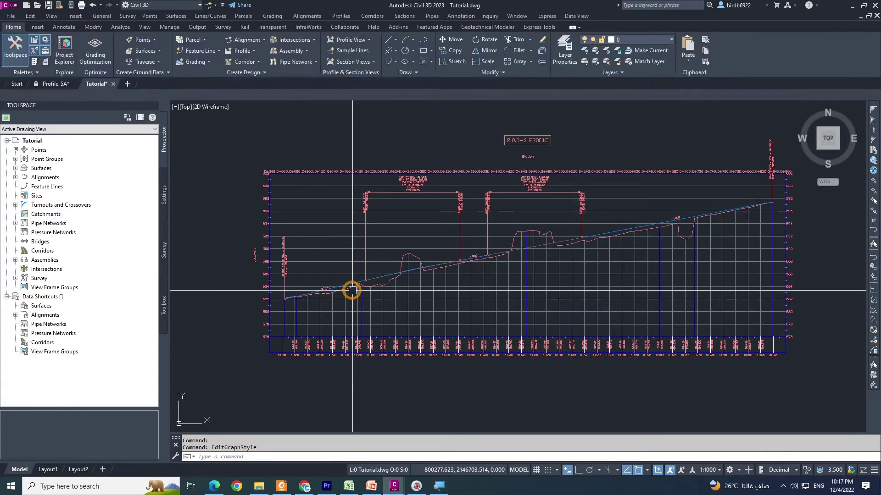
# - Examine where the clipped vertical grid lines end against the ground and design profiles along the R.O.D-2 profile view
pyautogui.scroll(6, 363, 286)
pyautogui.scroll(2, 386, 284)
pyautogui.click(417, 291)
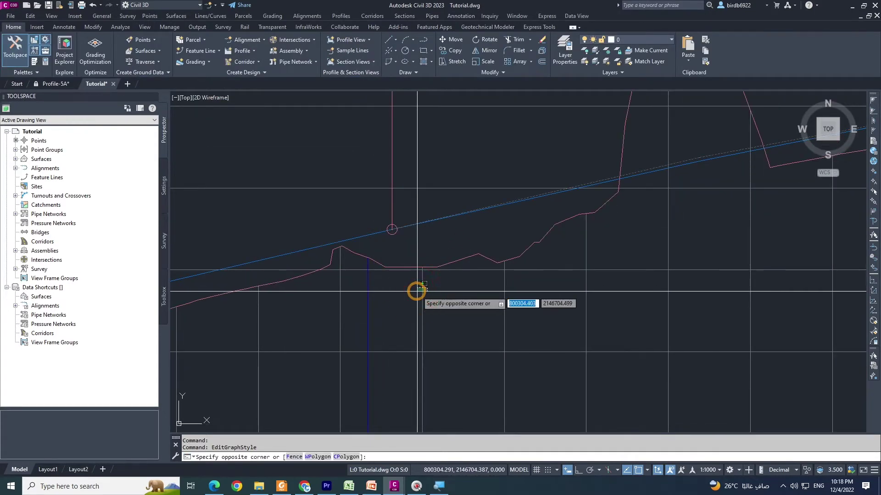
pyautogui.click(394, 302)
pyautogui.scroll(-4, 549, 234)
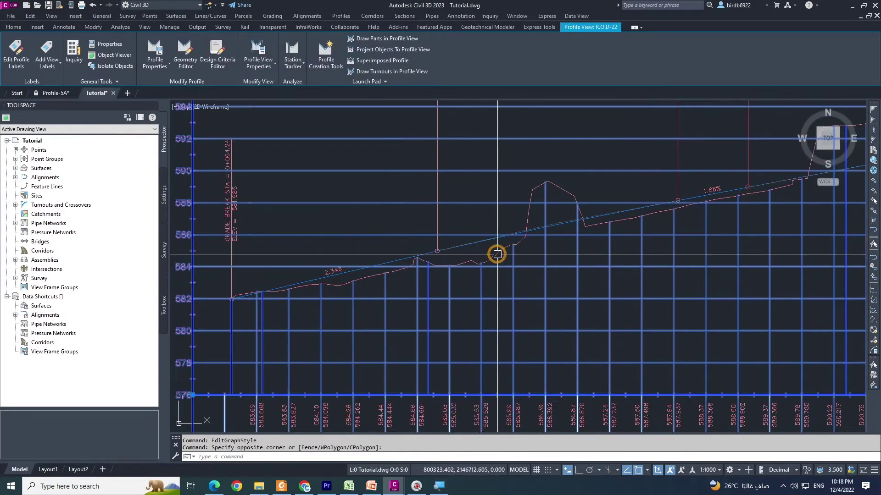
pyautogui.click(461, 257)
pyautogui.press('Escape')
pyautogui.press('Escape')
pyautogui.scroll(-5, 379, 293)
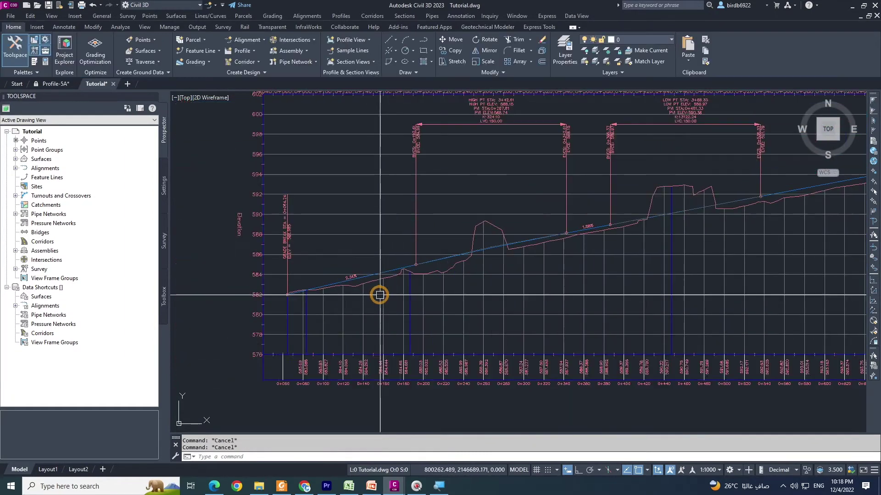
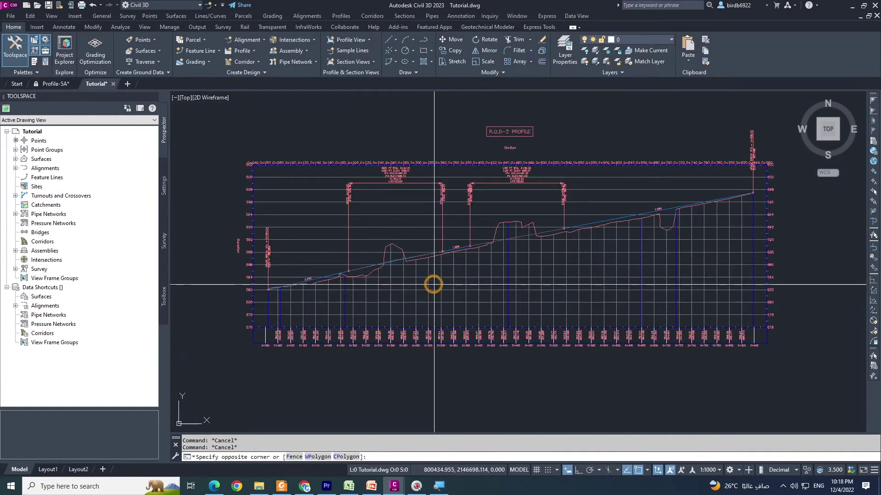
# - Reopen the profile view's Major Grids style, turn on horizontal grid clipping, apply it and keep the dialog clear of the profile's start
pyautogui.click(415, 281)
pyautogui.rightClick(416, 284)
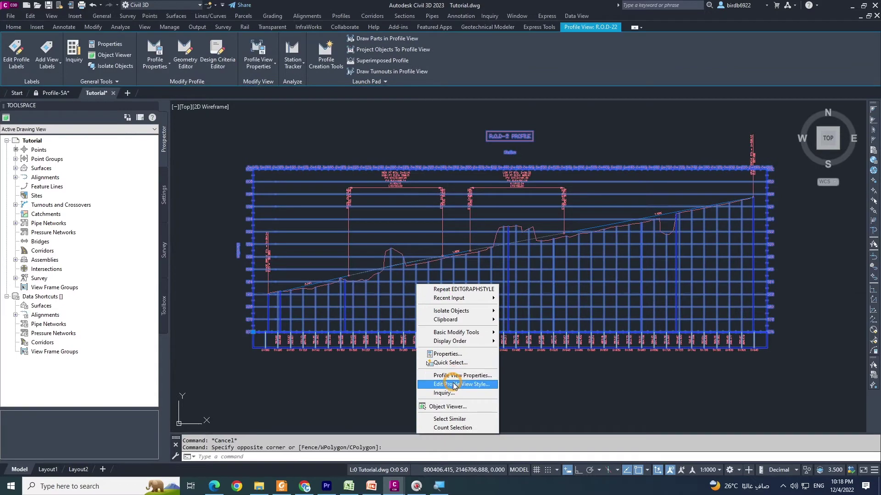
pyautogui.click(479, 384)
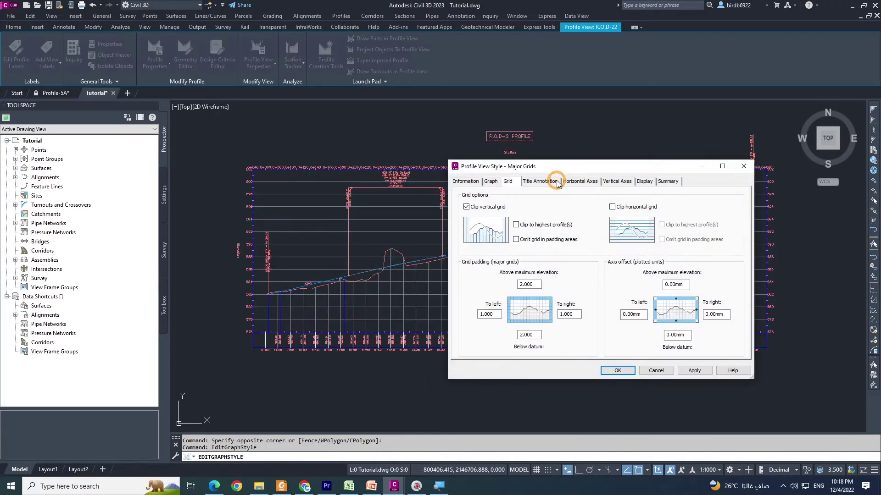
pyautogui.click(612, 208)
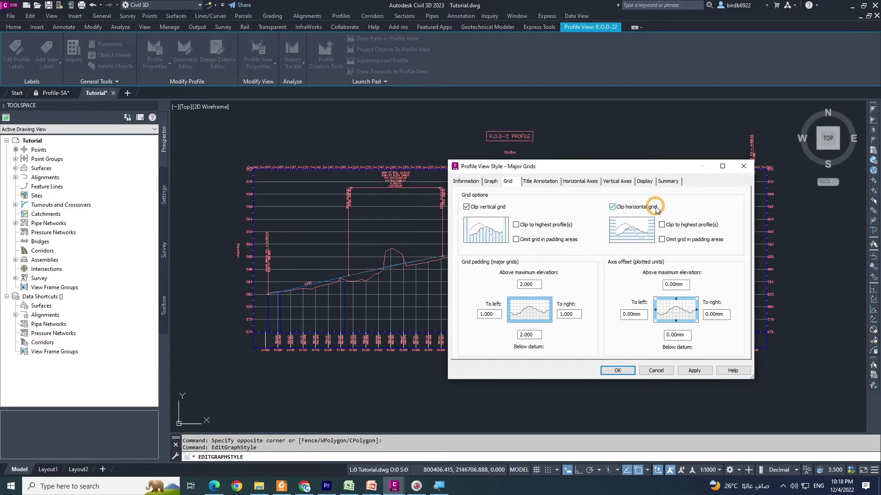
pyautogui.click(697, 370)
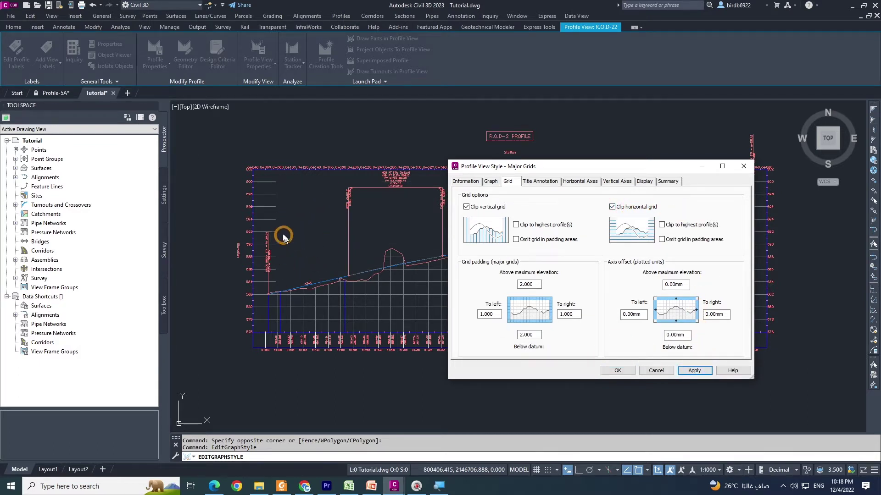
pyautogui.moveTo(541, 168); pyautogui.dragTo(605, 232)
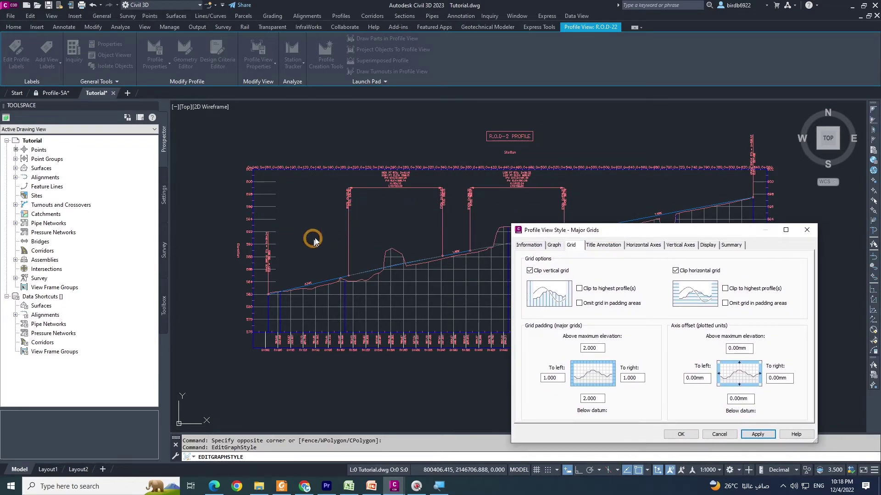
pyautogui.moveTo(580, 237); pyautogui.dragTo(602, 175)
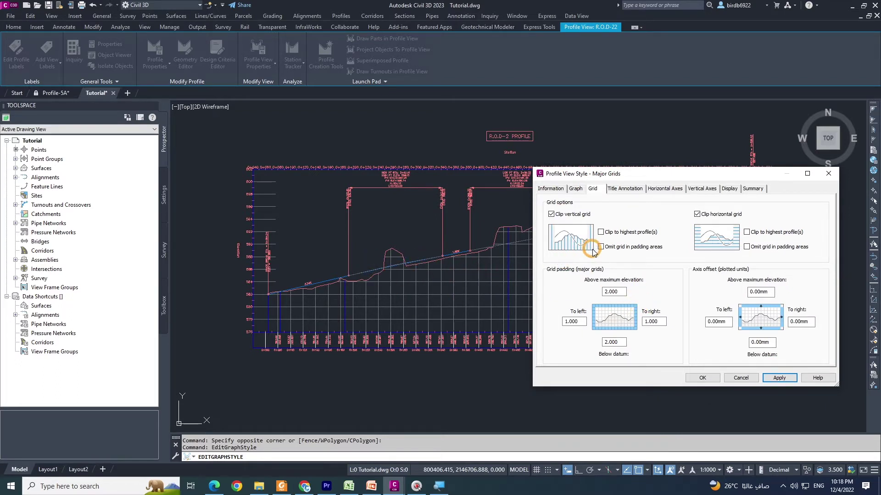
# - Omit the grid in padding areas for both the vertical and horizontal grids and apply the change
pyautogui.moveTo(647, 178); pyautogui.dragTo(675, 163)
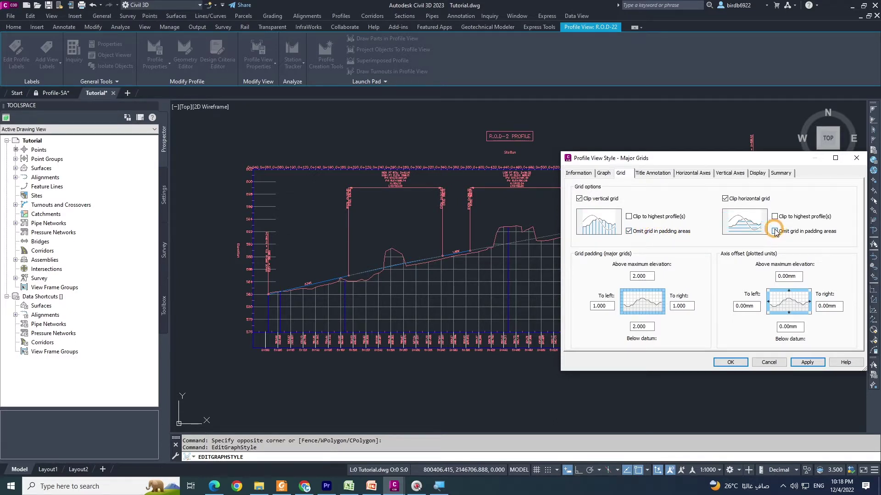
pyautogui.click(807, 363)
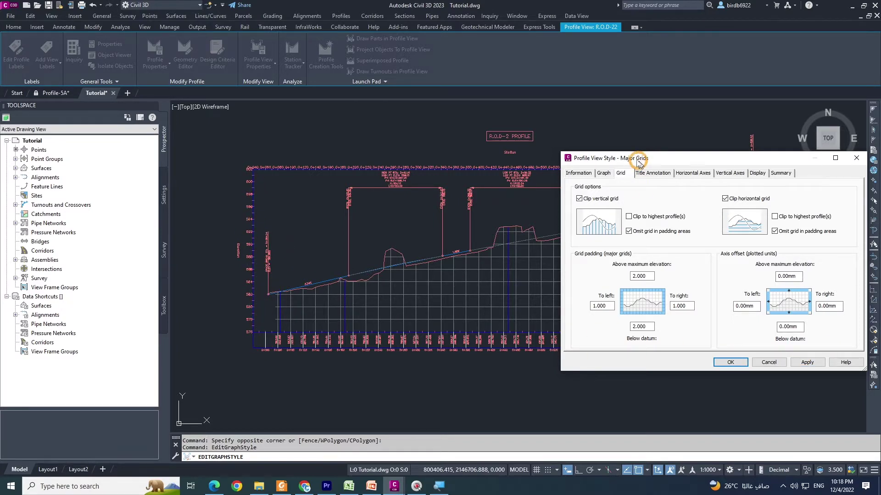
pyautogui.moveTo(656, 159)
pyautogui.mouseDown()
pyautogui.moveTo(679, 360)
pyautogui.moveTo(653, 279)
pyautogui.moveTo(496, 92)
pyautogui.moveTo(454, 144)
pyautogui.moveTo(609, 154)
pyautogui.moveTo(547, 175)
pyautogui.moveTo(611, 229)
pyautogui.moveTo(540, 147)
pyautogui.mouseUp()
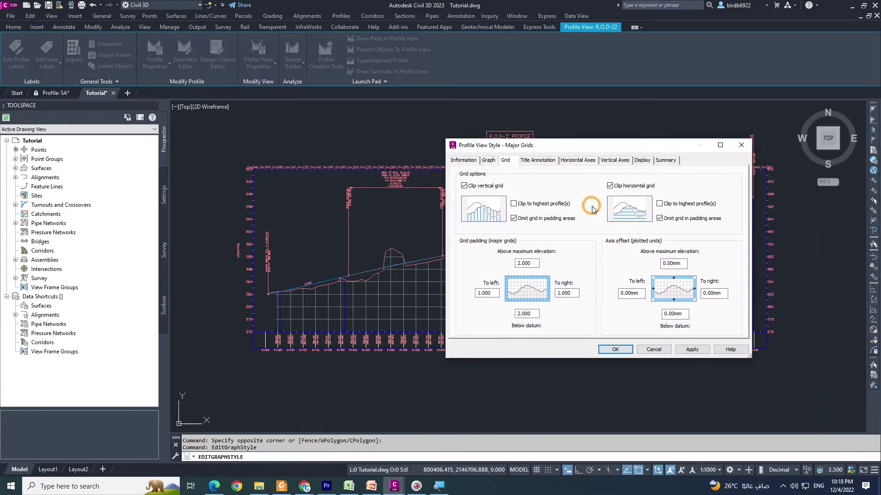
# - Clip both the vertical and horizontal grids to the highest profiles, apply the change and accept the style
pyautogui.click(513, 203)
pyautogui.click(514, 204)
pyautogui.click(660, 204)
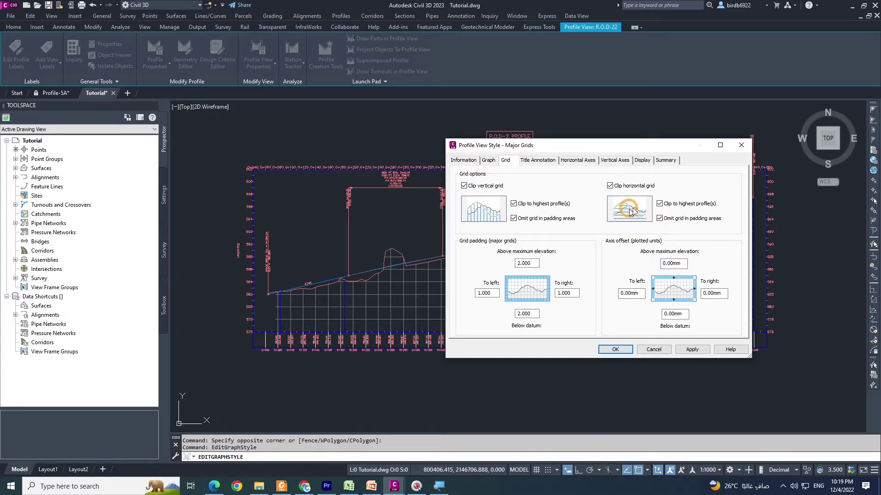
pyautogui.click(691, 349)
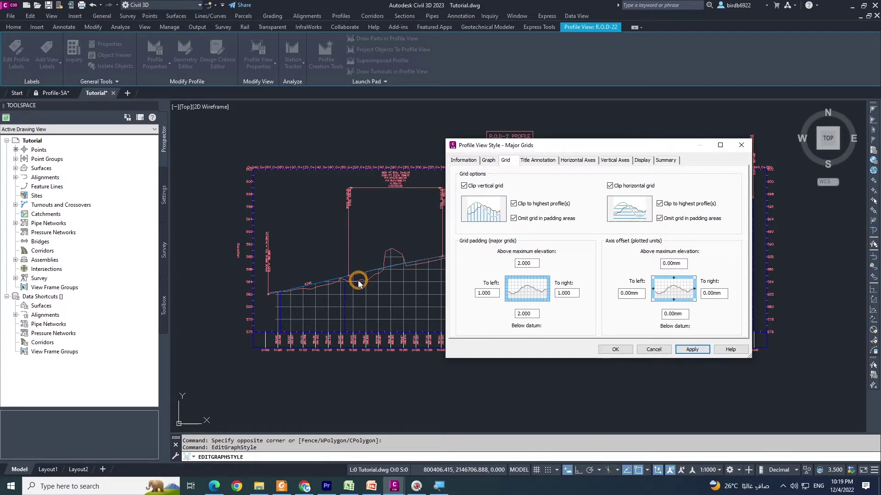
pyautogui.click(616, 349)
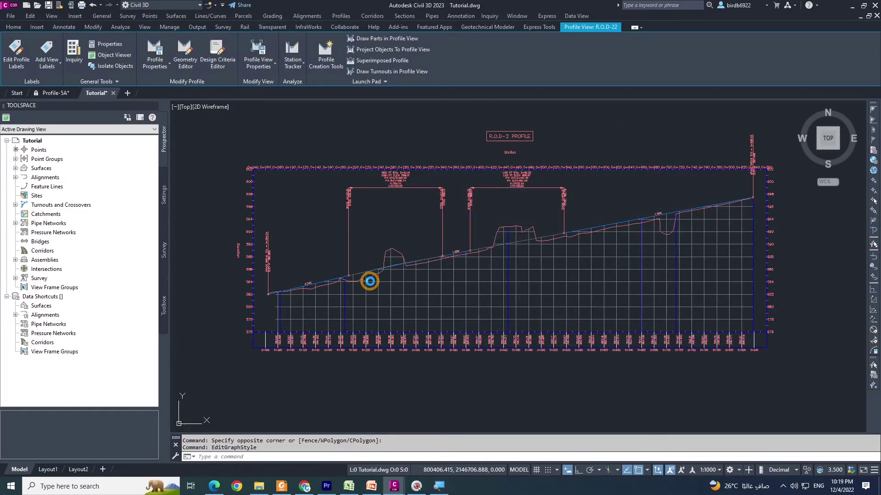
# - Examine how the grid lines meet the ground and design profiles along the whole R.O.D-2 profile view
pyautogui.scroll(5, 361, 275)
pyautogui.scroll(6, 464, 246)
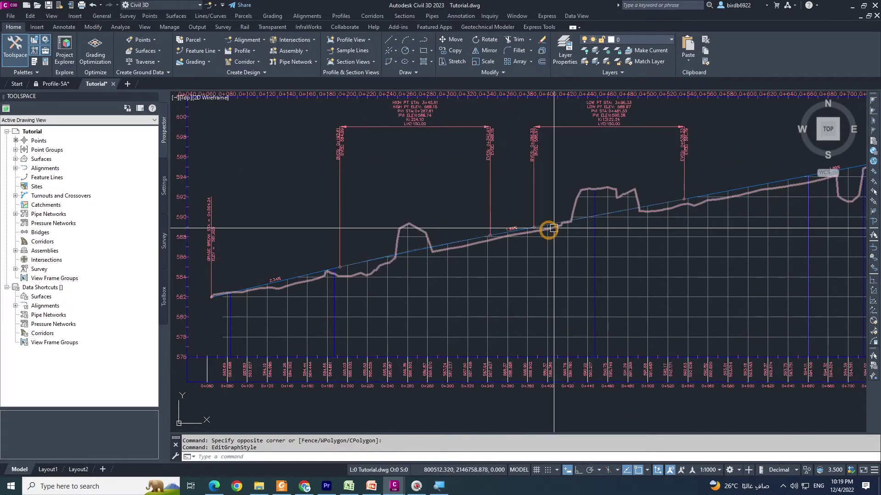
pyautogui.scroll(-4, 432, 248)
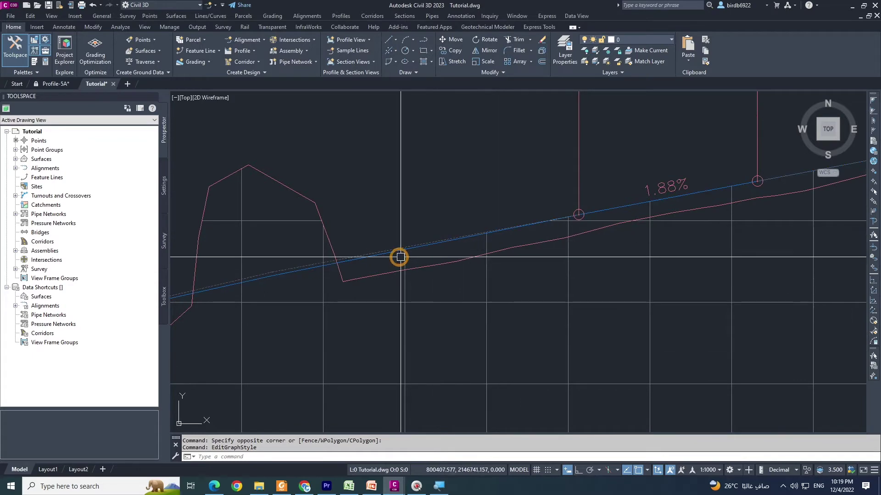
pyautogui.scroll(-4, 574, 229)
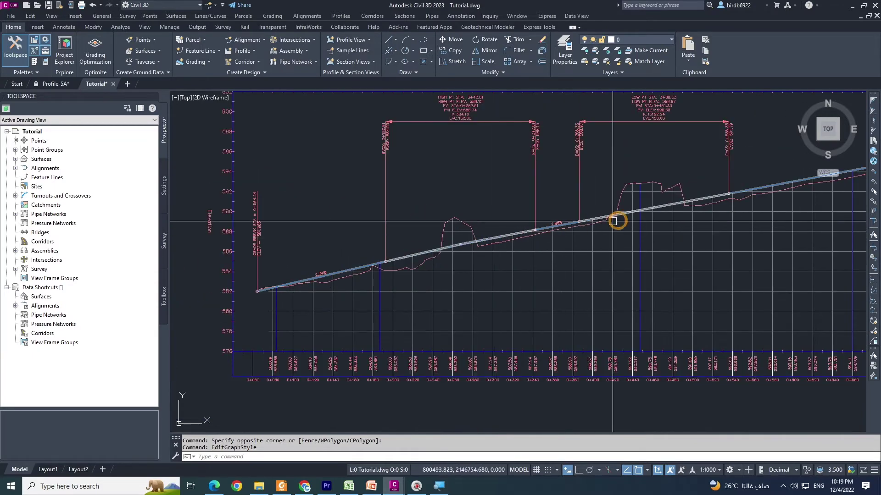
pyautogui.scroll(8, 587, 210)
pyautogui.scroll(-6, 662, 207)
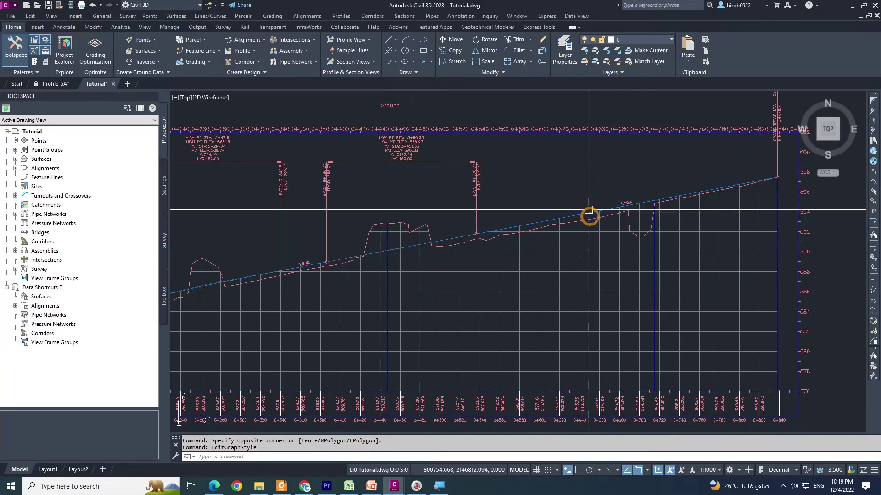
pyautogui.scroll(-3, 505, 230)
pyautogui.scroll(6, 375, 261)
pyautogui.scroll(-2, 422, 266)
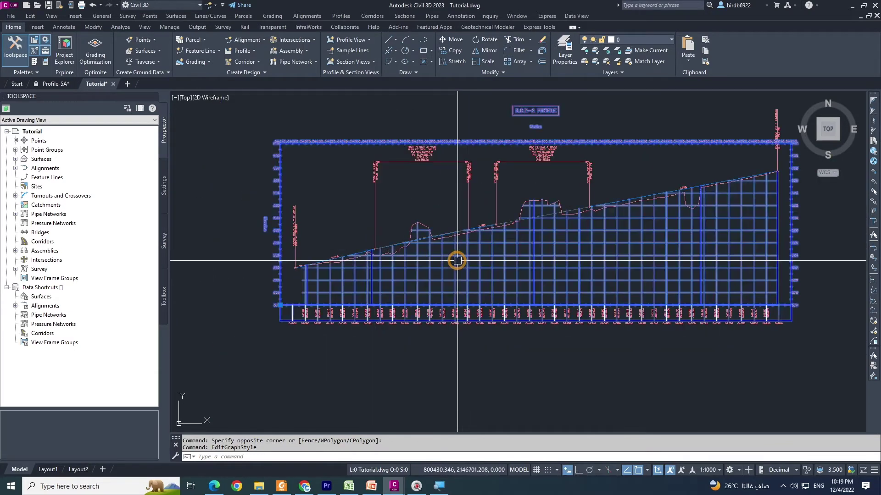
# - Reopen the Major Grids style and turn off clipping to the highest profiles for the vertical and horizontal grids
pyautogui.click(421, 263)
pyautogui.rightClick(445, 257)
pyautogui.click(494, 356)
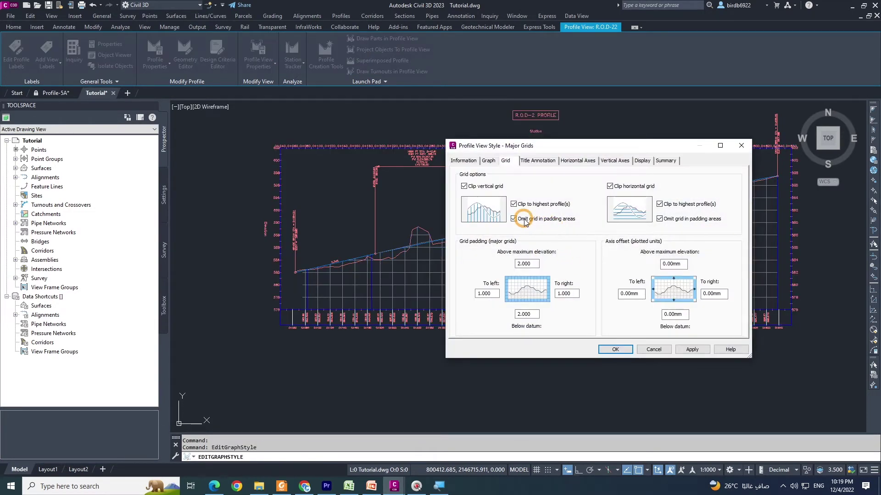
pyautogui.click(516, 207)
pyautogui.click(660, 205)
pyautogui.moveTo(578, 150); pyautogui.dragTo(630, 182)
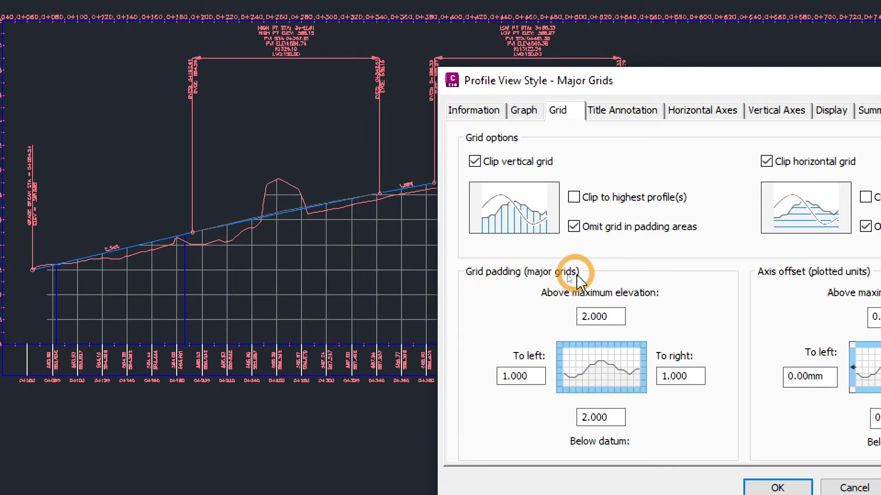
# - Set the major grid padding above maximum elevation and below datum to 1 each
pyautogui.moveTo(653, 80); pyautogui.dragTo(300, 48)
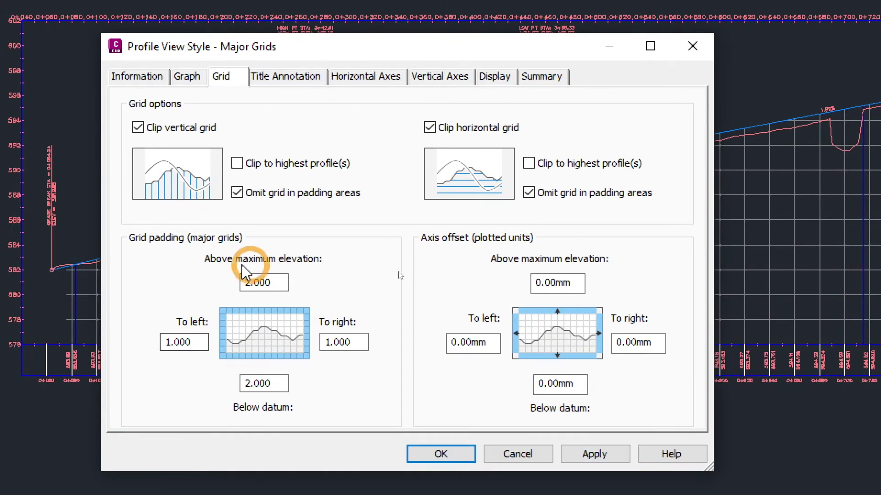
pyautogui.moveTo(275, 280); pyautogui.dragTo(211, 286)
pyautogui.write('1')
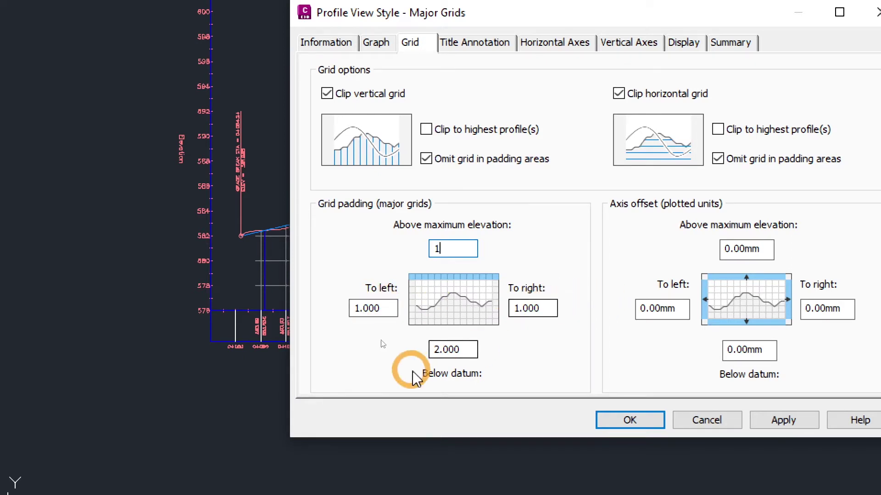
pyautogui.moveTo(462, 353); pyautogui.dragTo(403, 350)
pyautogui.write('1')
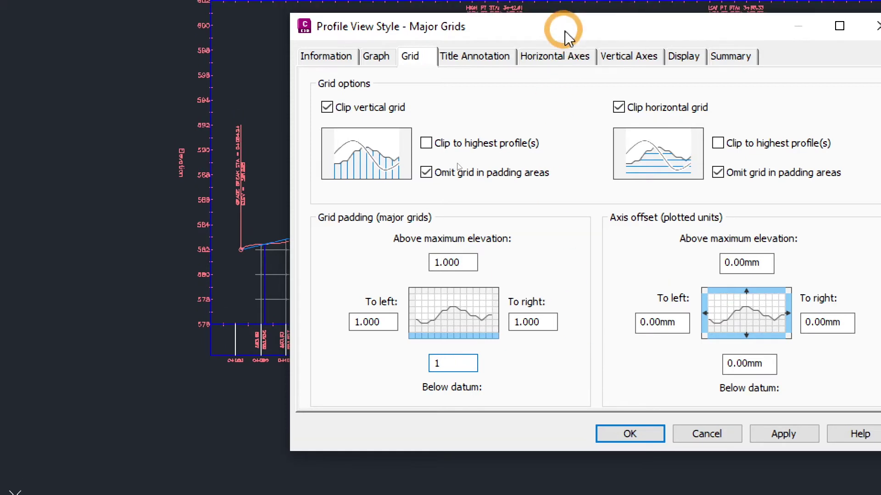
# - Apply the edited grid padding to the profile view, keeping the style dialog clear of the graph
pyautogui.moveTo(565, 22); pyautogui.dragTo(492, 32)
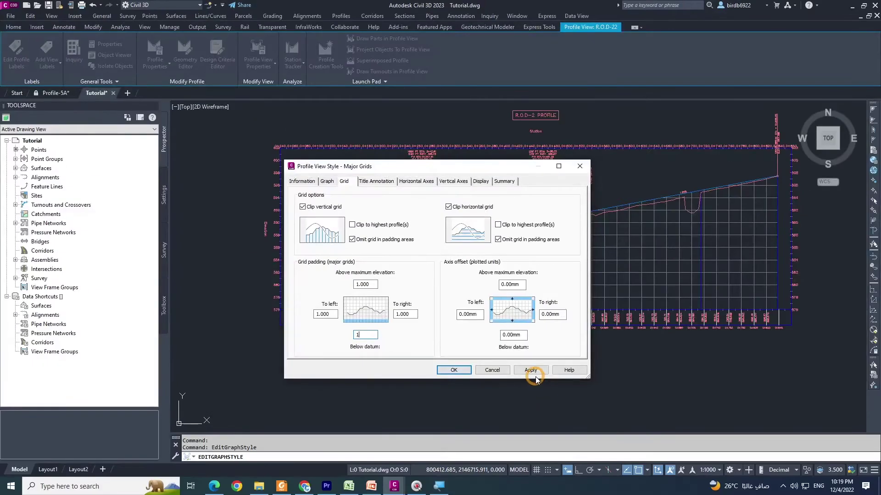
pyautogui.click(535, 374)
pyautogui.moveTo(493, 176); pyautogui.dragTo(572, 218)
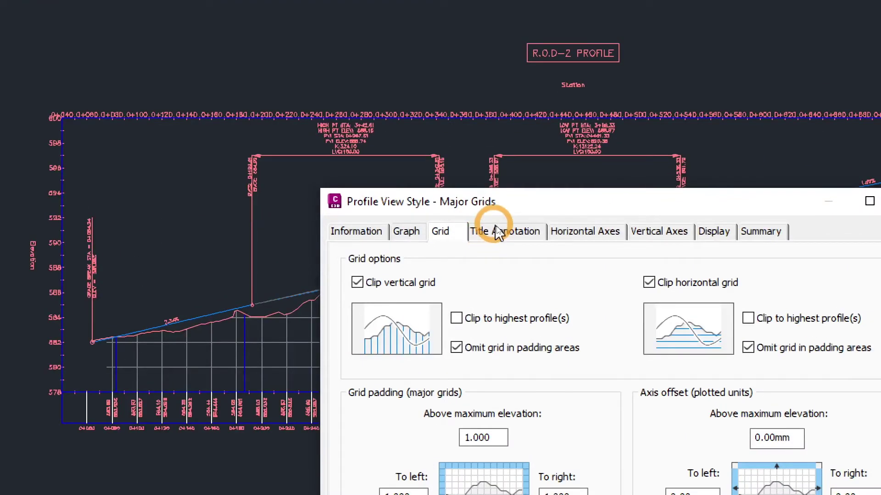
# - Open the Major Grids title annotation settings and inspect the title content and the properties available for it in the Text Component Editor
pyautogui.click(510, 228)
pyautogui.moveTo(548, 200); pyautogui.dragTo(400, 67)
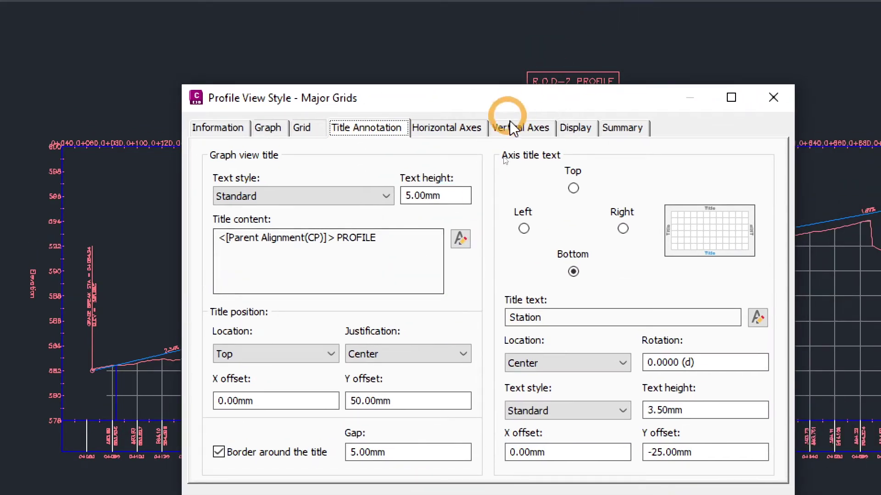
pyautogui.moveTo(511, 95); pyautogui.dragTo(546, 132)
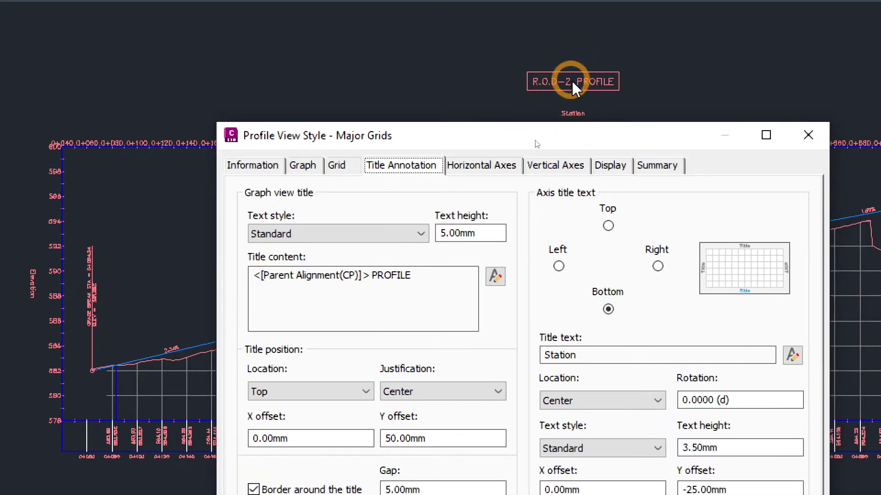
pyautogui.click(498, 281)
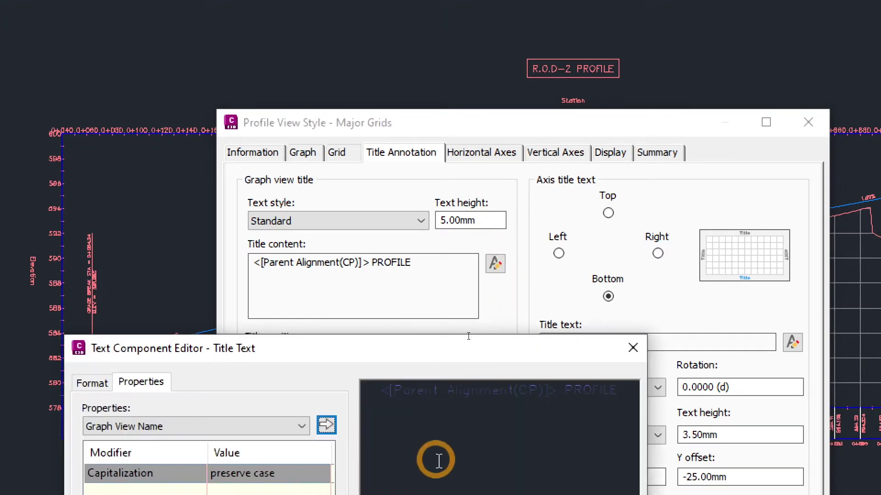
pyautogui.click(452, 408)
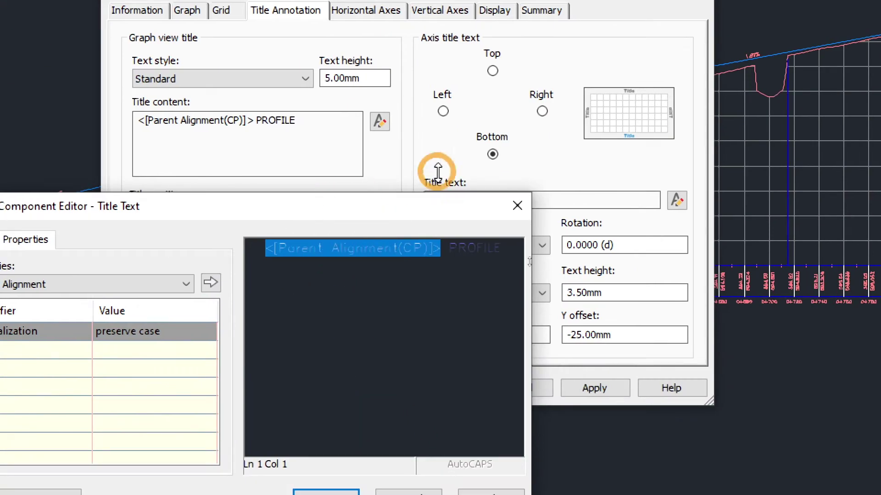
pyautogui.moveTo(438, 172); pyautogui.dragTo(665, 118)
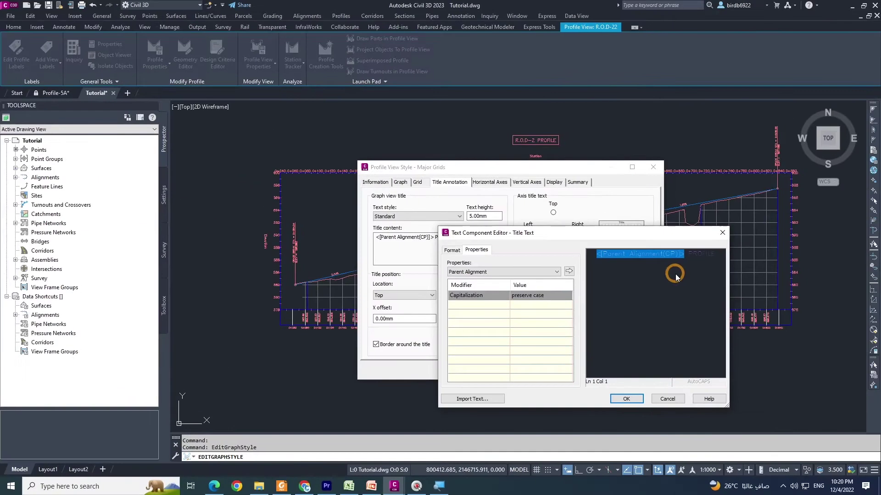
pyautogui.click(488, 277)
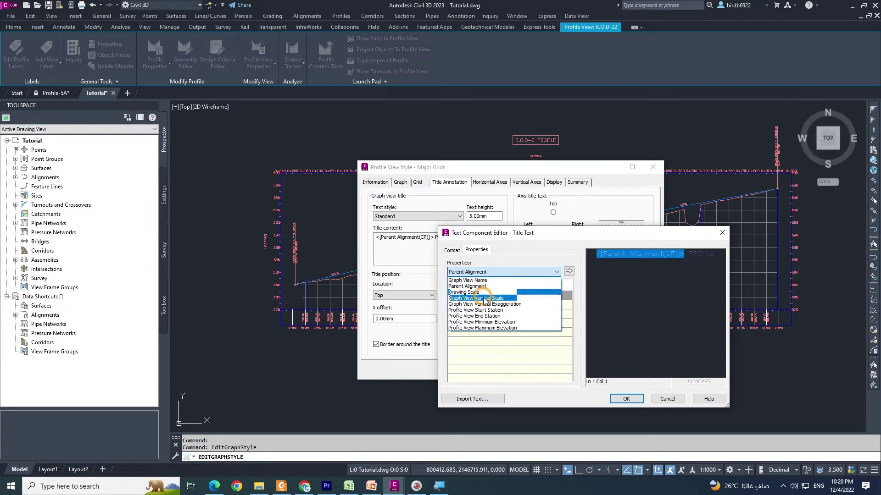
pyautogui.click(518, 258)
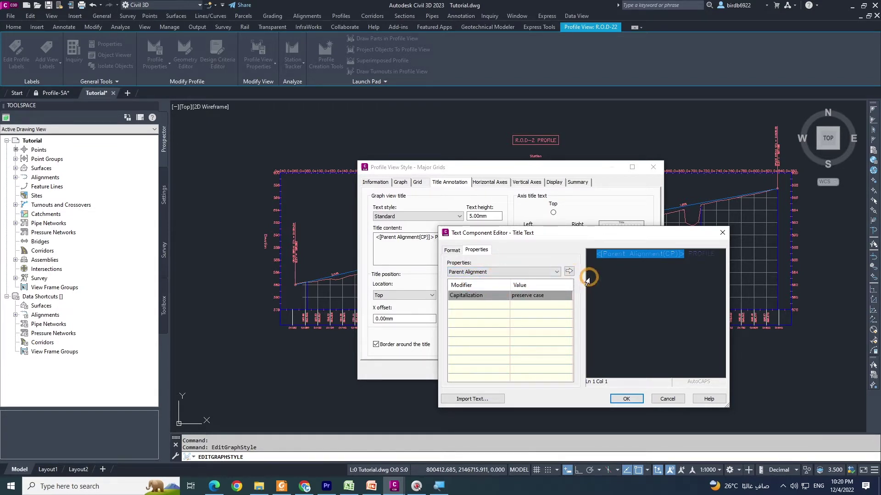
# - Inspect the parent alignment field and PROFILE text in the title content, then cancel the text editor without changes
pyautogui.moveTo(682, 255); pyautogui.dragTo(696, 255)
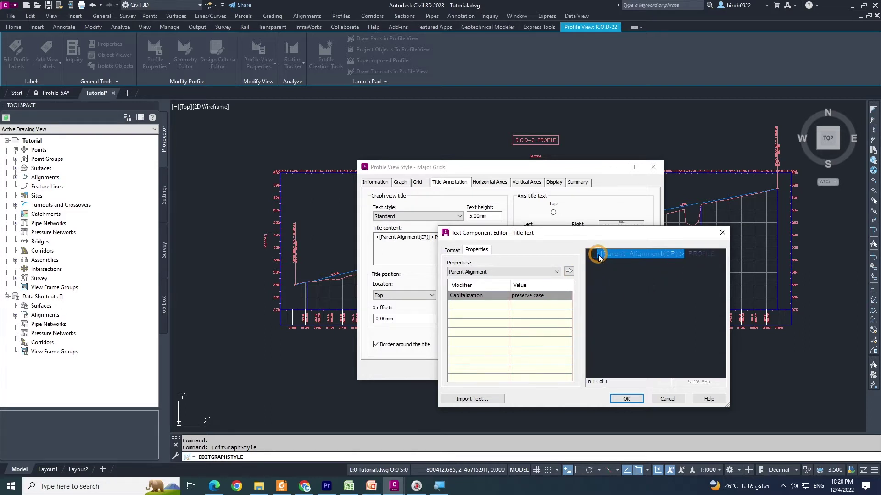
pyautogui.moveTo(590, 257); pyautogui.dragTo(590, 259)
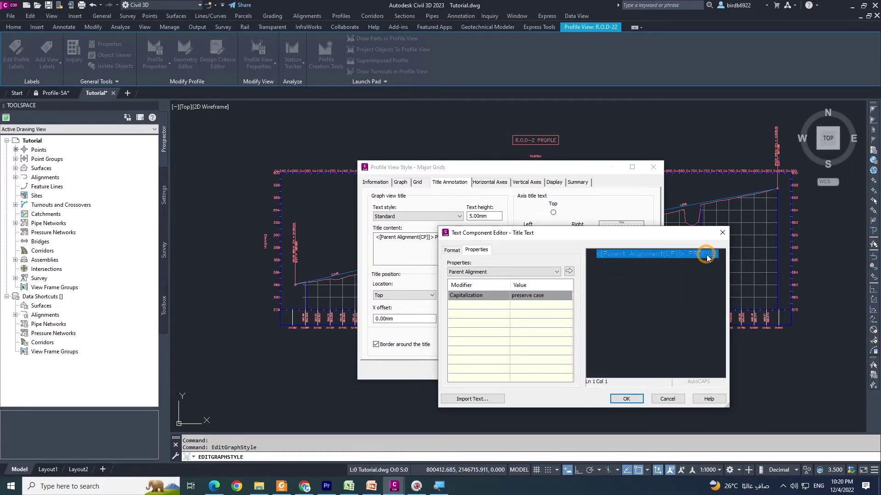
pyautogui.click(709, 274)
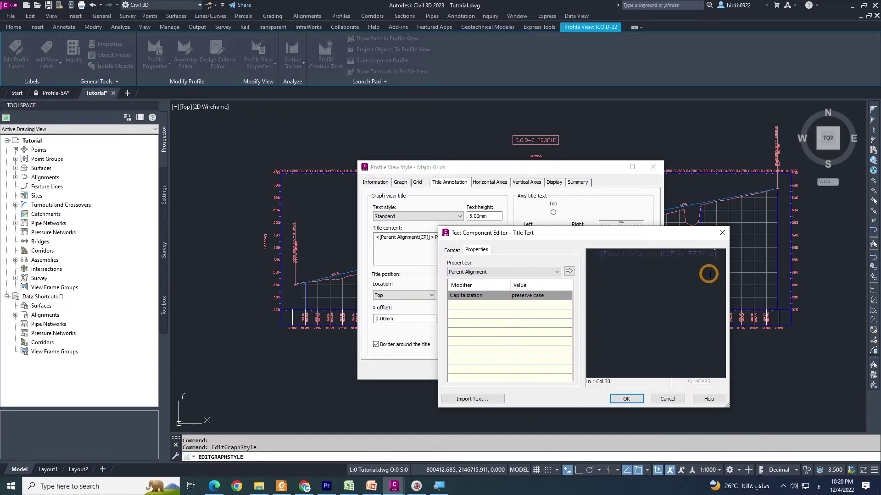
pyautogui.click(592, 256)
pyautogui.click(582, 254)
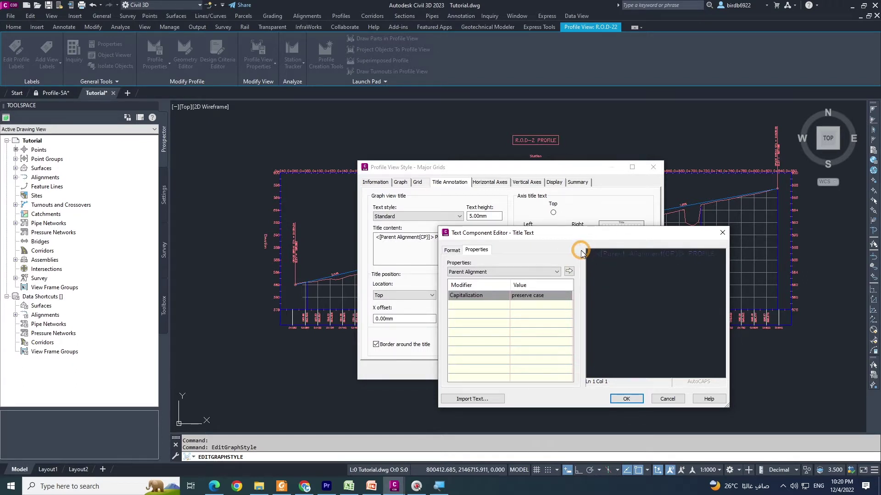
pyautogui.click(665, 394)
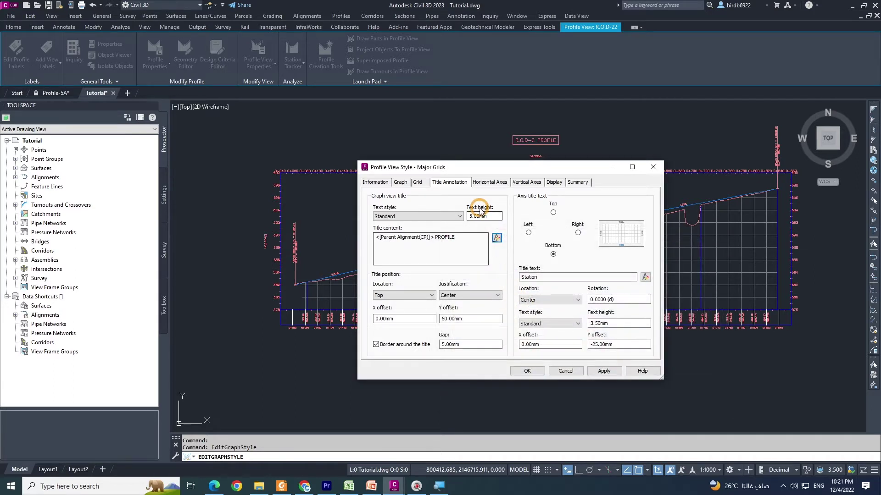
# - Review the graph view title's text height, Y offset and border gap settings
pyautogui.doubleClick(488, 225)
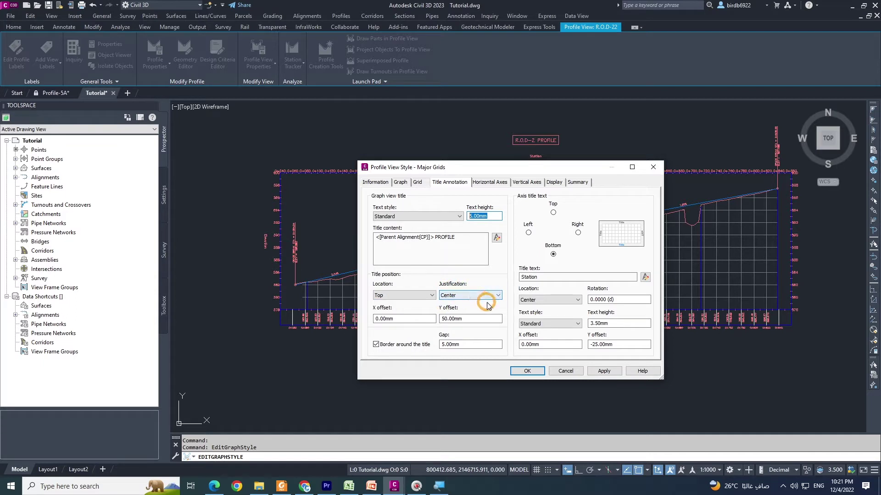
pyautogui.click(453, 319)
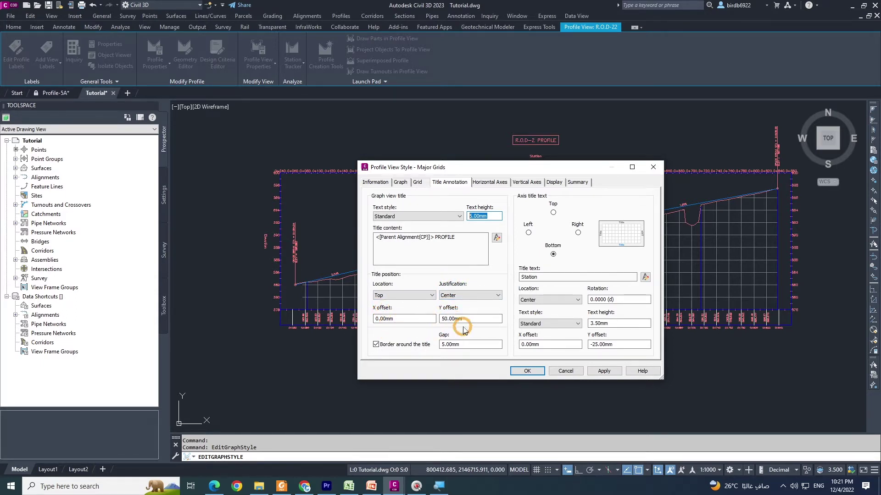
pyautogui.click(486, 343)
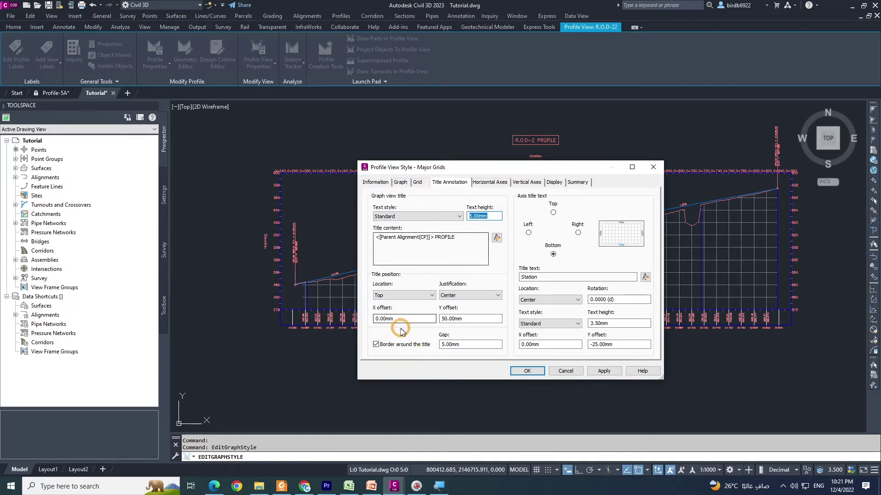
# - Turn the border around the graph view title off and back on, applying each change to compare the effect
pyautogui.click(376, 344)
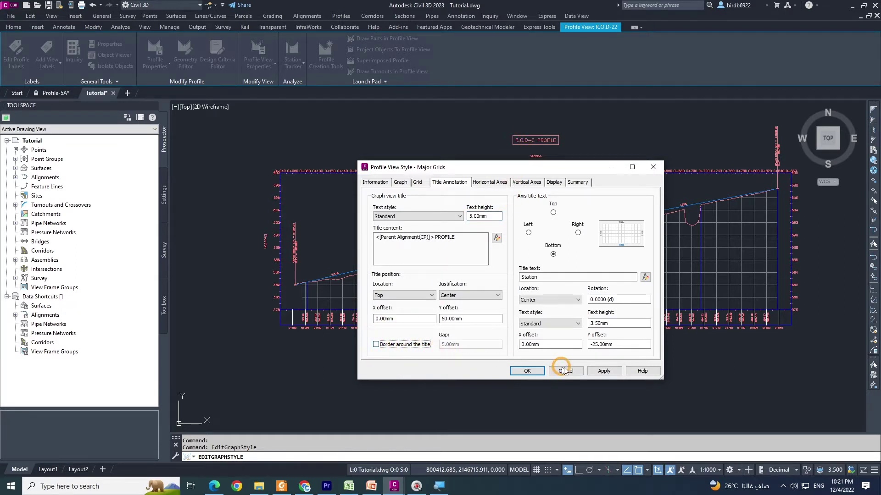
pyautogui.click(596, 371)
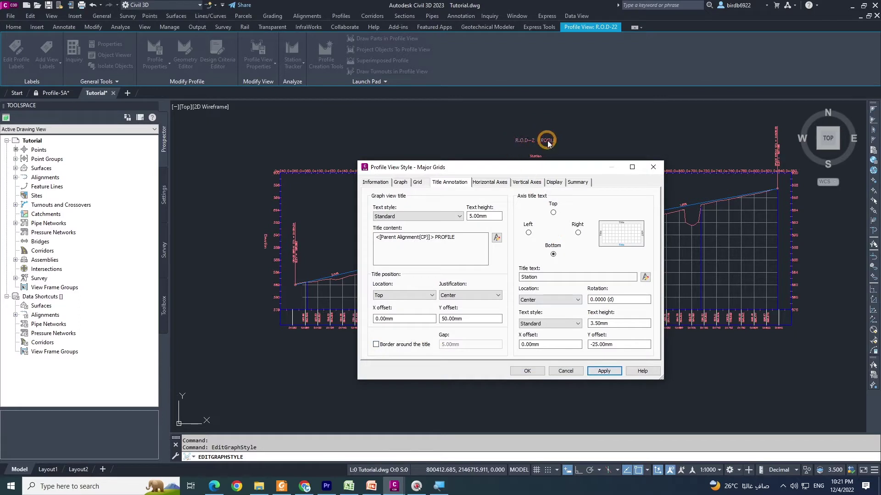
pyautogui.click(376, 344)
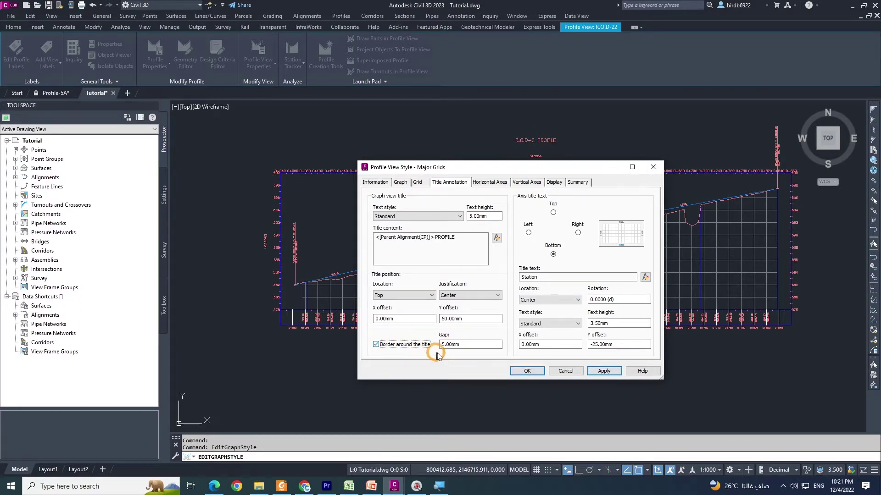
pyautogui.moveTo(469, 342); pyautogui.dragTo(442, 344)
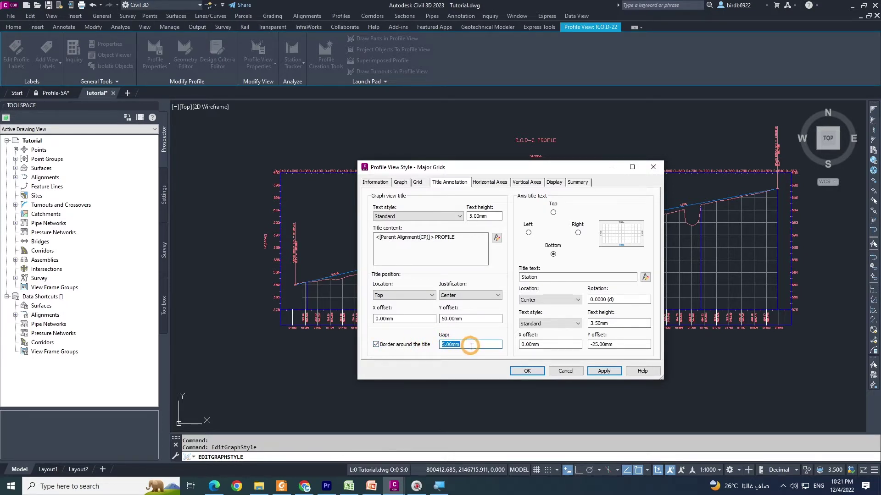
pyautogui.click(589, 371)
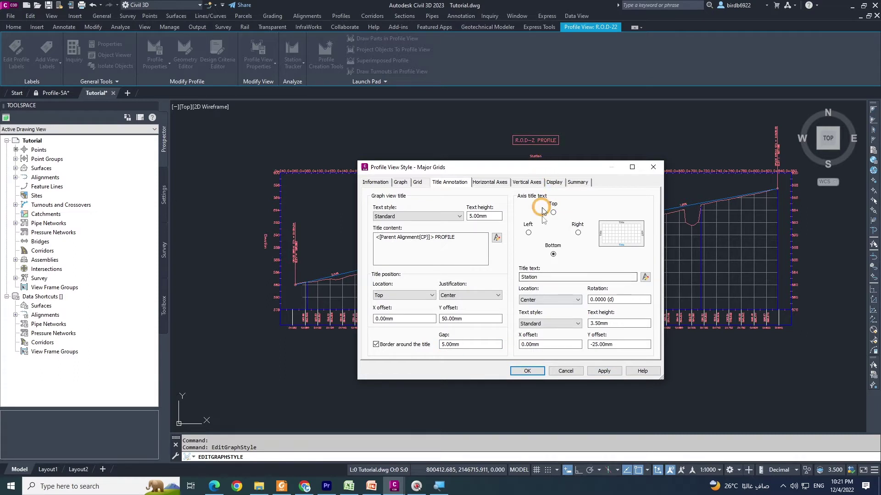
# - Set the gap of the title border to 2 mm and apply it to the profile view
pyautogui.moveTo(471, 348); pyautogui.dragTo(427, 343)
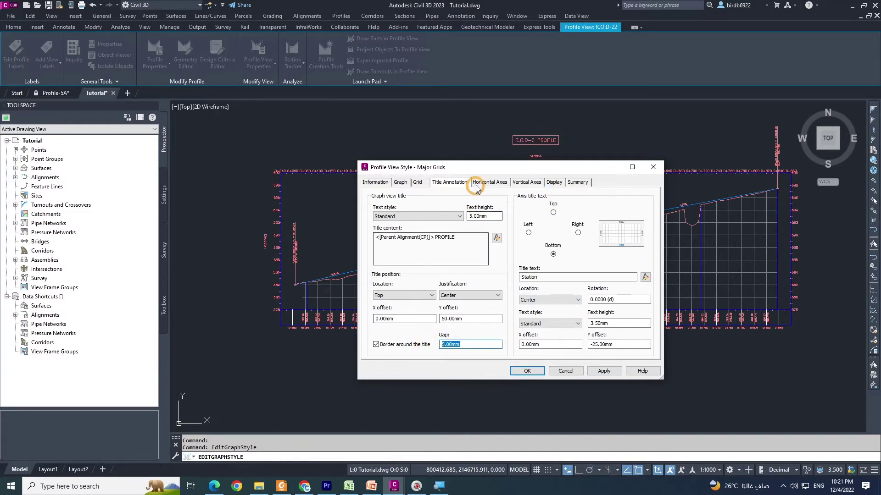
pyautogui.moveTo(486, 172); pyautogui.dragTo(485, 212)
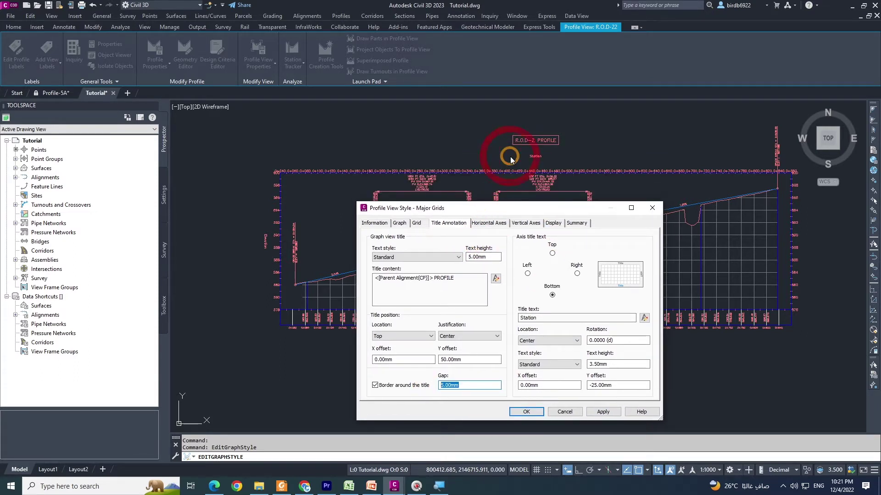
pyautogui.write('2')
pyautogui.click(601, 411)
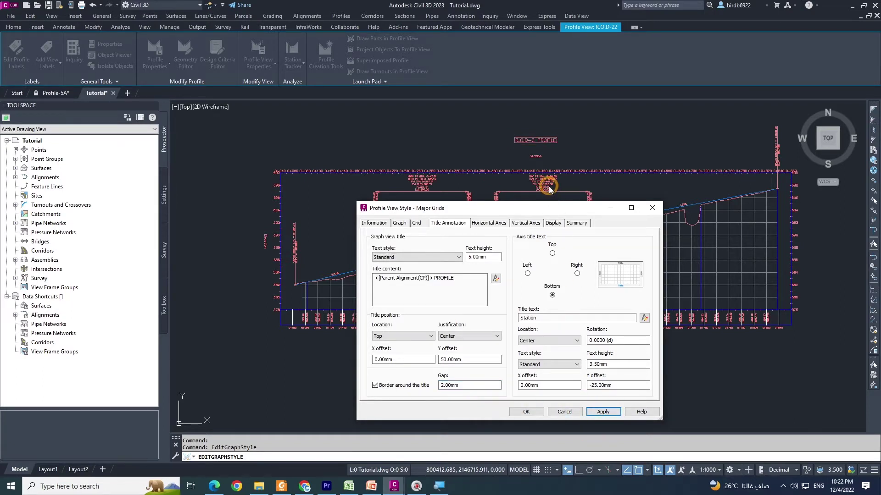
# - Return the title border gap to 5 mm and apply the style
pyautogui.moveTo(477, 384); pyautogui.dragTo(430, 385)
pyautogui.write('5')
pyautogui.click(602, 411)
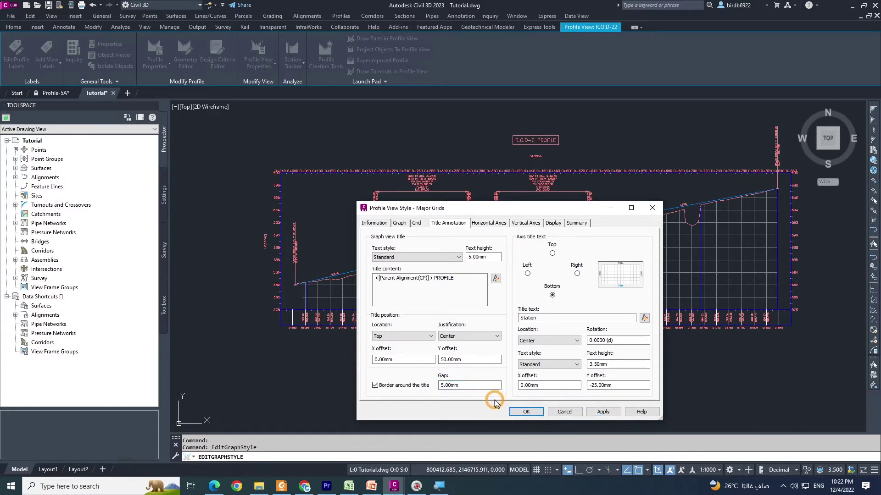
# - Review the graph title's text style and the bottom axis title's text, location, text height and X and Y offset settings
pyautogui.click(442, 259)
pyautogui.click(534, 339)
pyautogui.click(537, 318)
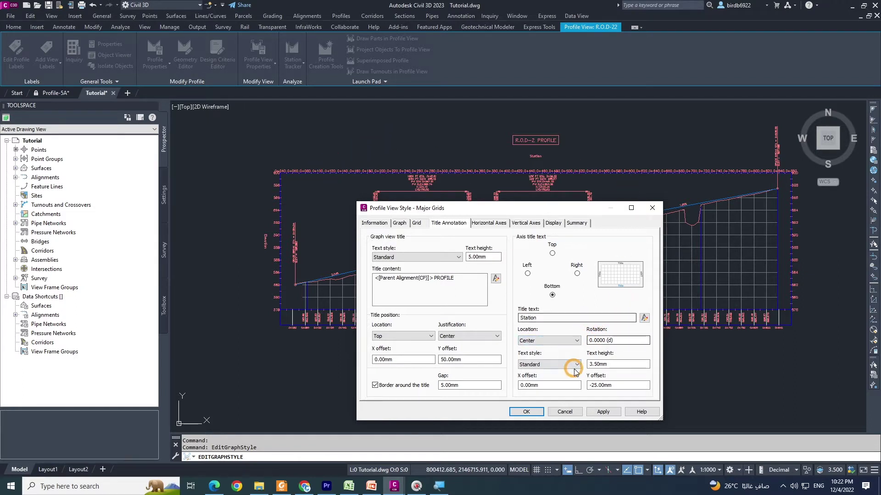
pyautogui.click(614, 388)
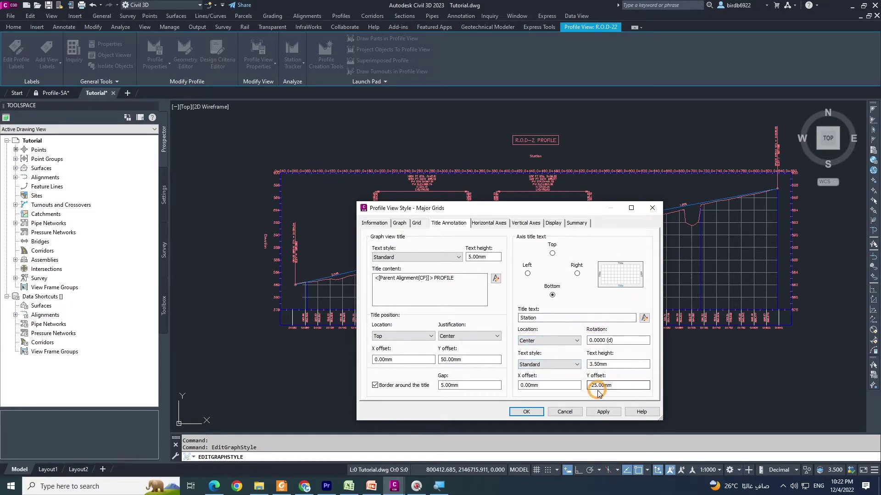
pyautogui.click(530, 383)
pyautogui.click(532, 383)
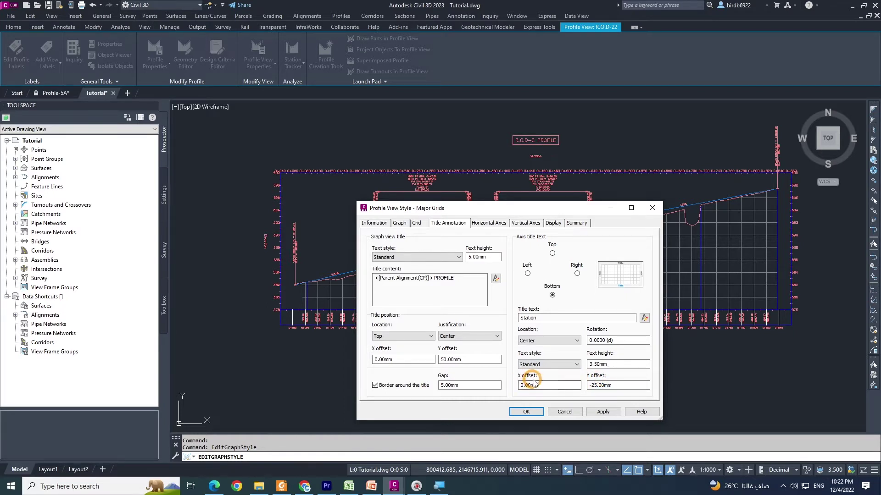
pyautogui.click(596, 365)
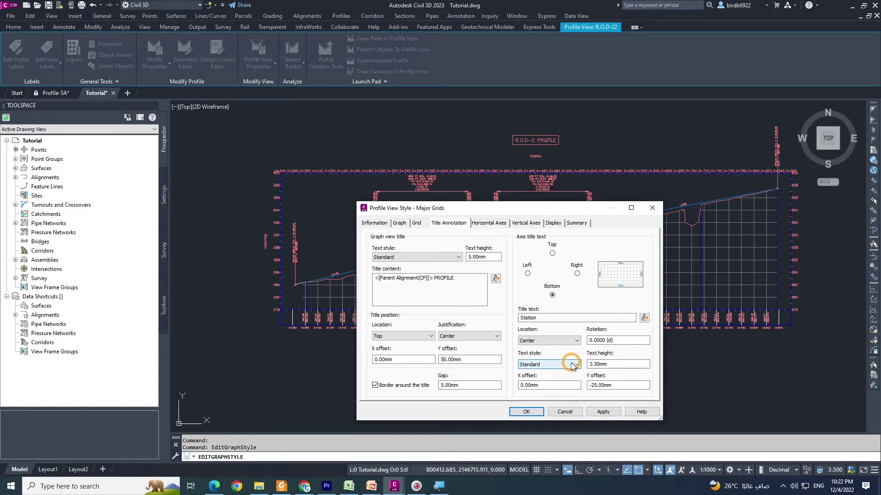
# - Examine the major and minor tick settings of the horizontal and vertical axes, returning to the horizontal axes settings
pyautogui.moveTo(547, 209); pyautogui.dragTo(507, 210)
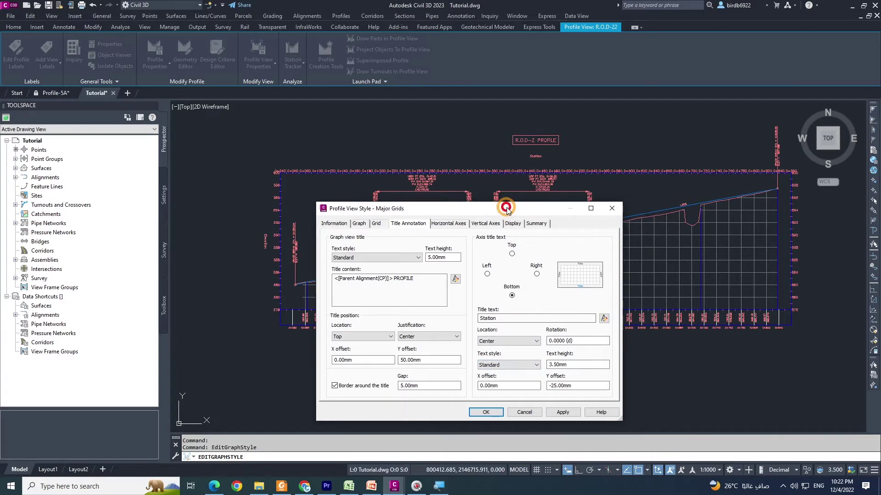
pyautogui.click(449, 225)
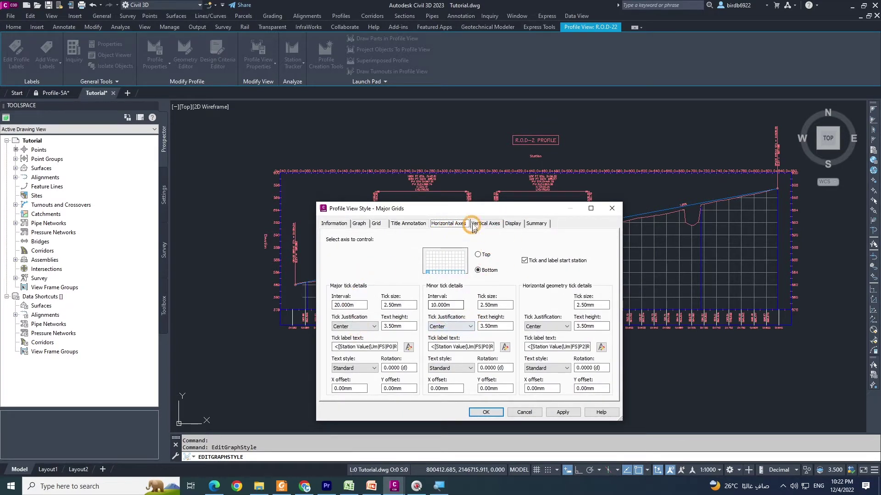
pyautogui.moveTo(470, 212); pyautogui.dragTo(554, 153)
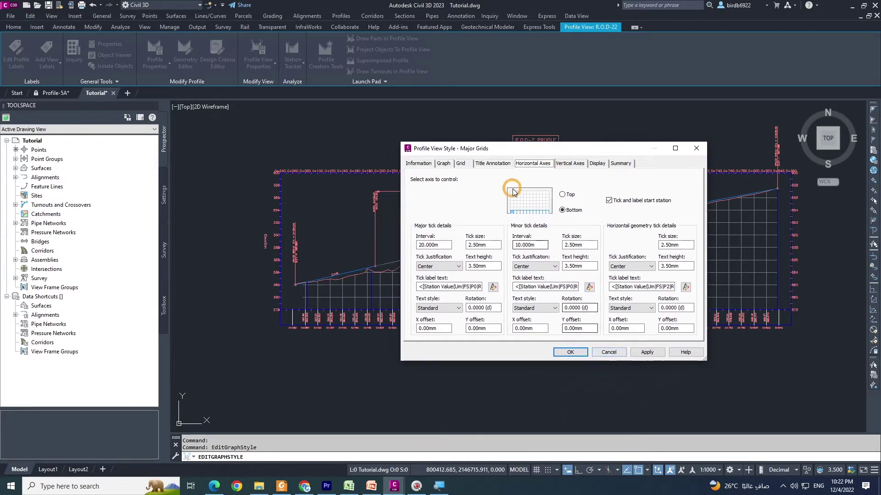
pyautogui.click(567, 169)
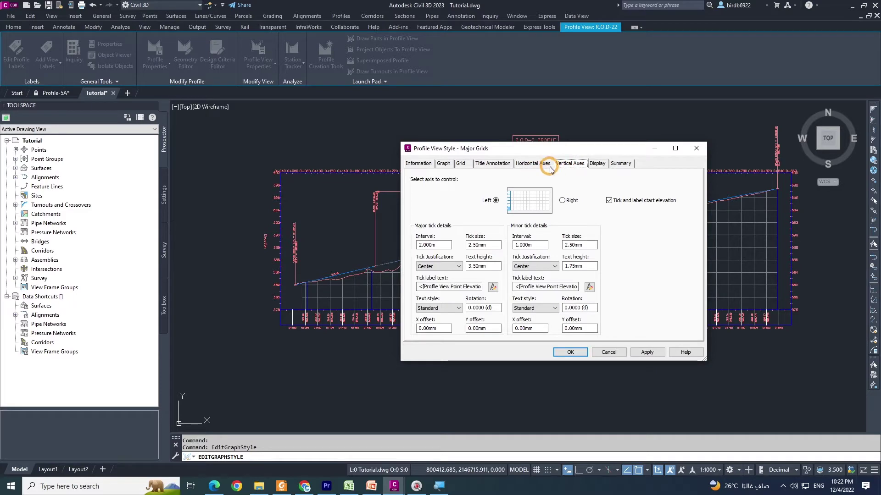
pyautogui.click(545, 168)
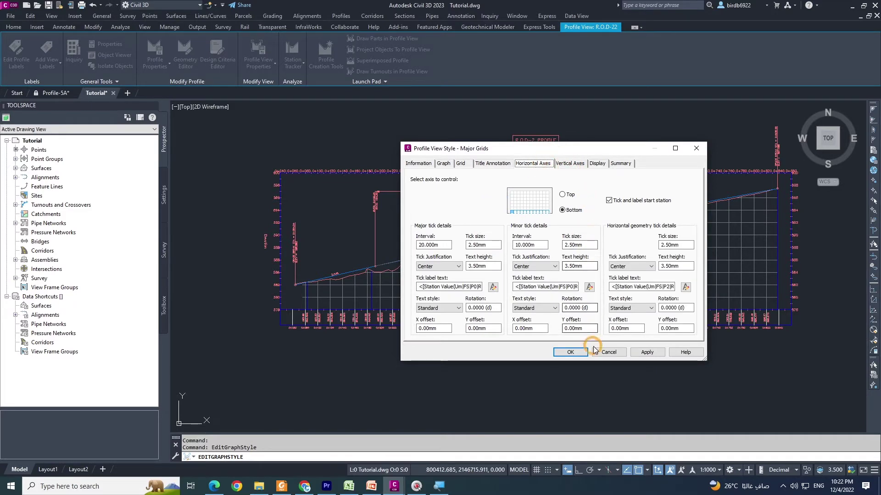
# - Close the profile view style and examine the station labels and tick spacing along the bottom axis of the profile view
pyautogui.click(571, 352)
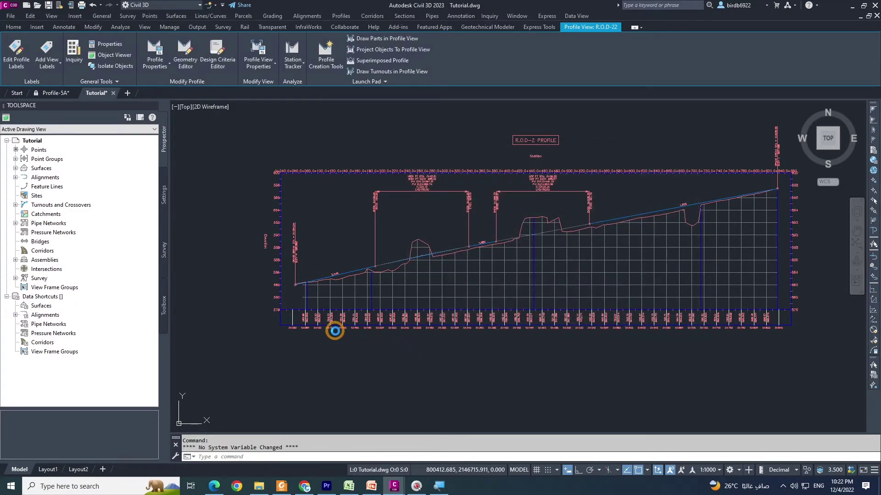
pyautogui.scroll(6, 303, 331)
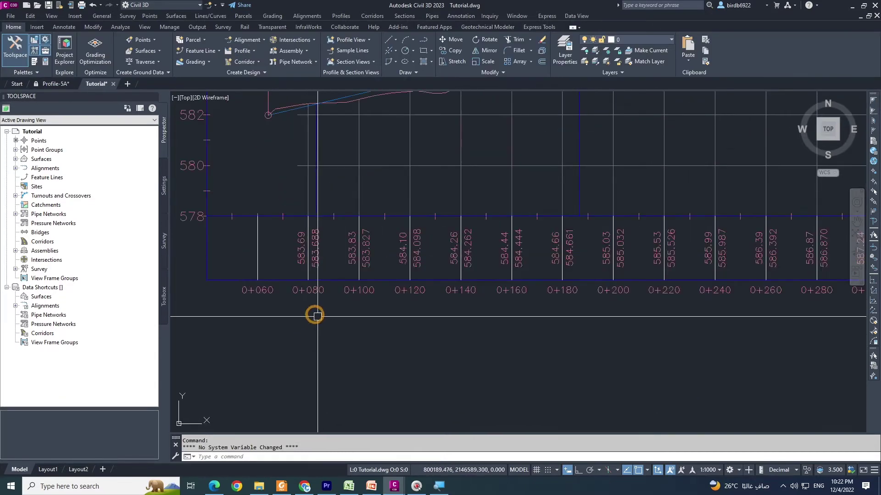
pyautogui.moveTo(308, 307)
pyautogui.mouseDown(button='middle')
pyautogui.moveTo(352, 320)
pyautogui.moveTo(342, 318)
pyautogui.mouseUp(button='middle')
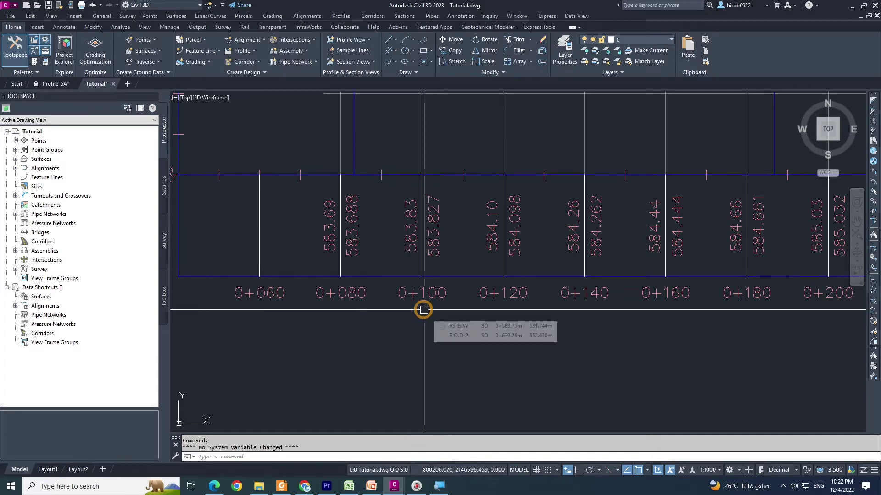
pyautogui.scroll(-2, 419, 310)
pyautogui.scroll(-5, 370, 304)
pyautogui.moveTo(436, 315); pyautogui.dragTo(367, 301, button='middle')
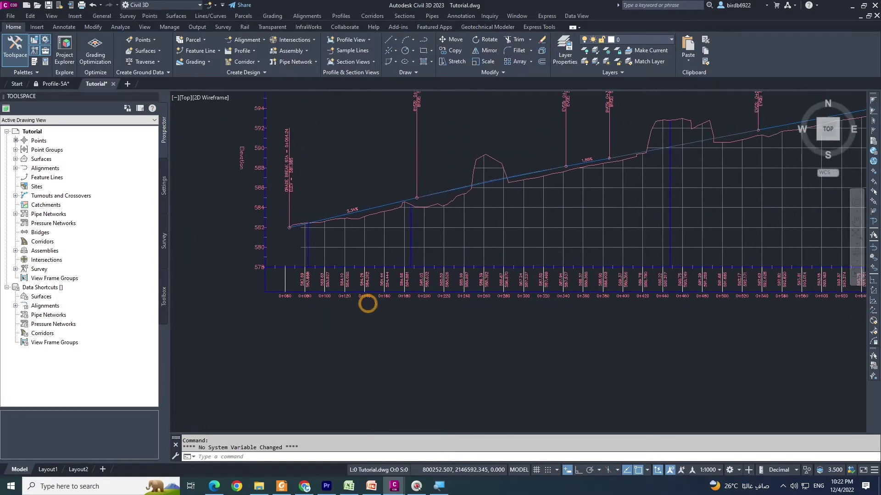
pyautogui.scroll(-2, 362, 308)
pyautogui.scroll(5, 321, 300)
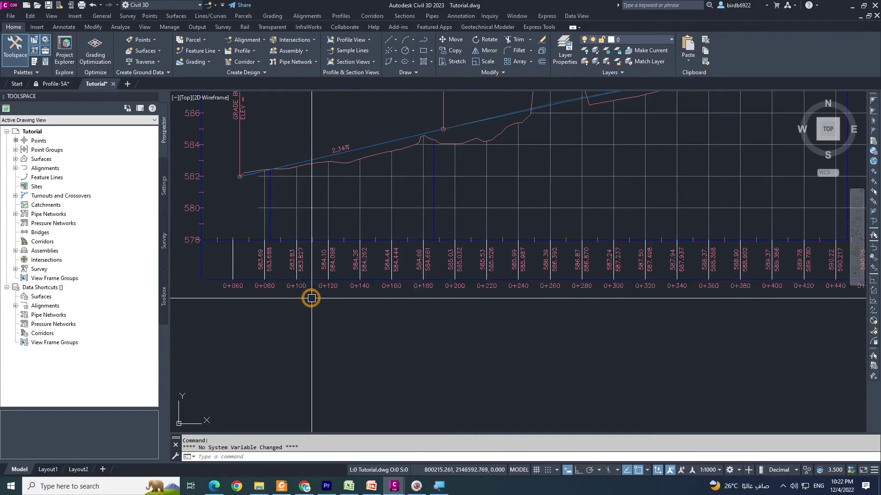
pyautogui.moveTo(254, 289); pyautogui.dragTo(299, 299, button='middle')
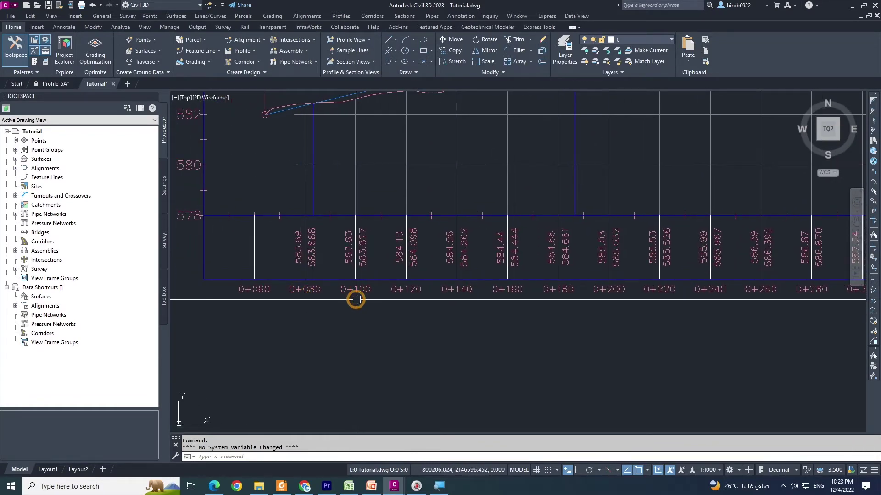
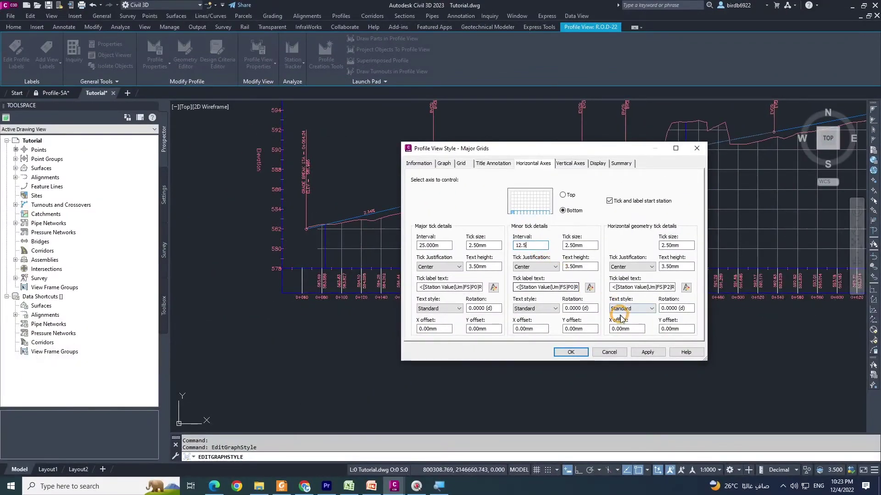
# - Set the bottom horizontal axis to a 25 m major and 12.5 m minor tick interval and apply the style
pyautogui.click(671, 459)
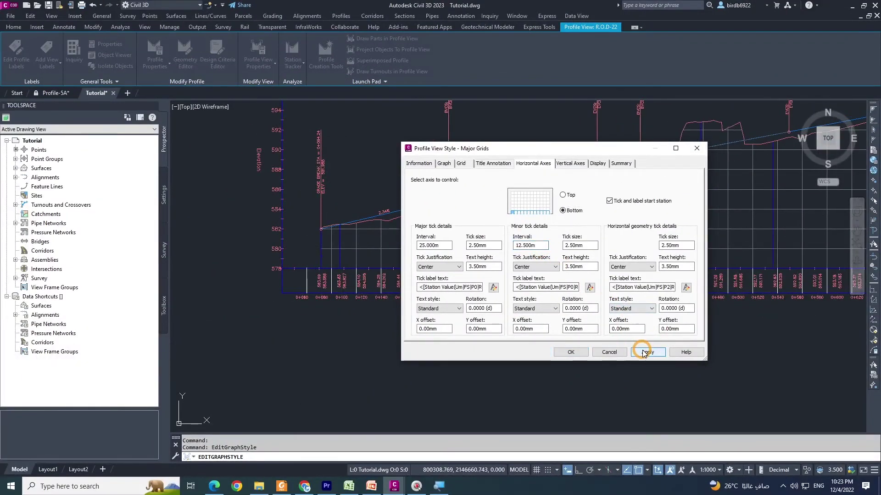
pyautogui.click(578, 354)
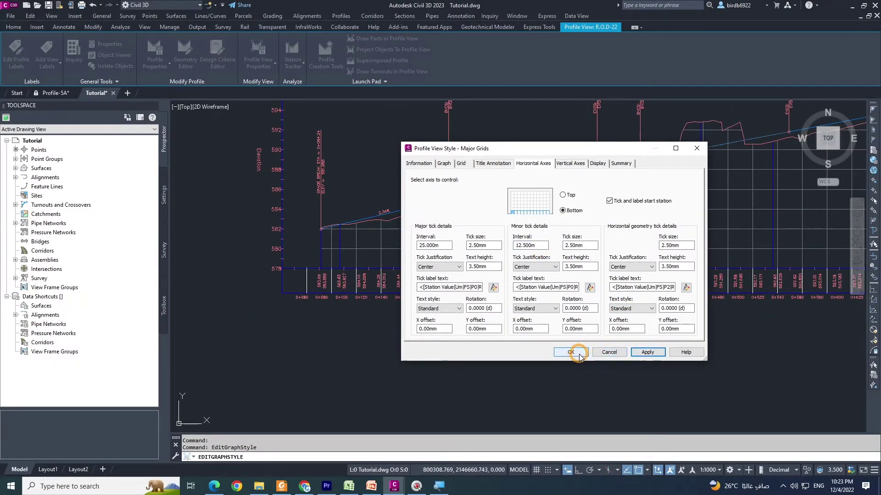
pyautogui.moveTo(587, 151); pyautogui.dragTo(655, 160)
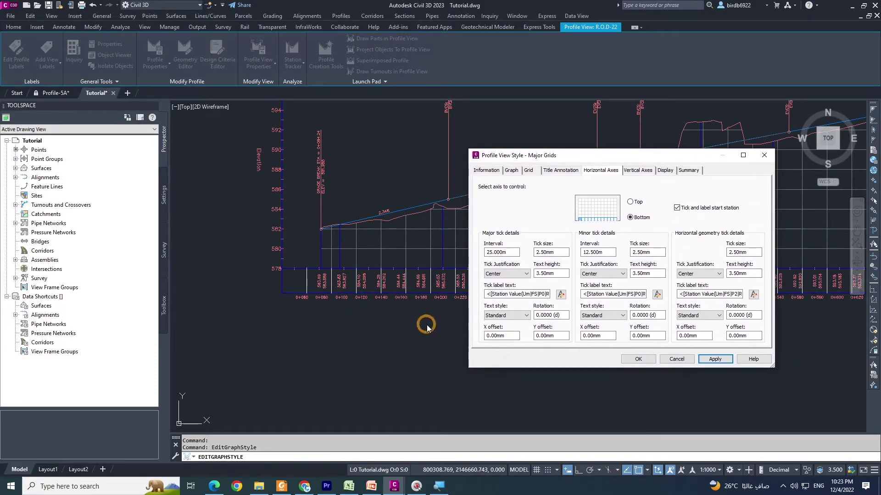
# - Review the left vertical axis tick settings, including its major interval, and close the profile view style
pyautogui.click(639, 171)
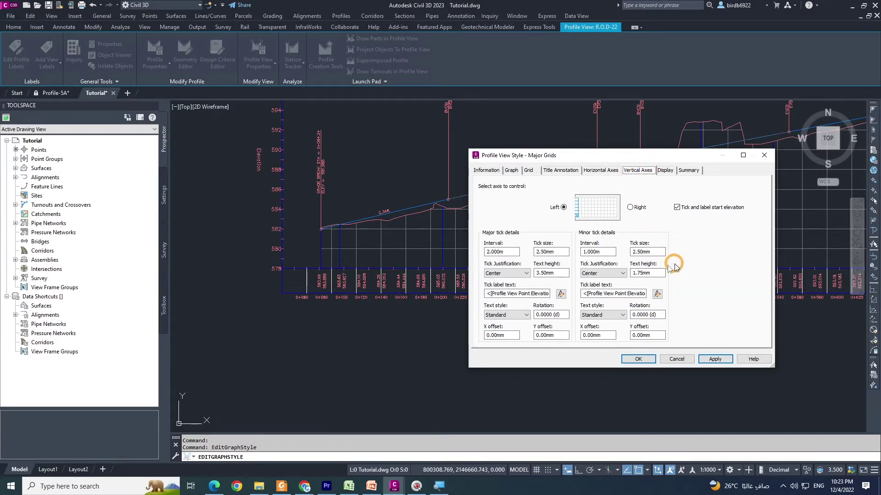
pyautogui.doubleClick(502, 251)
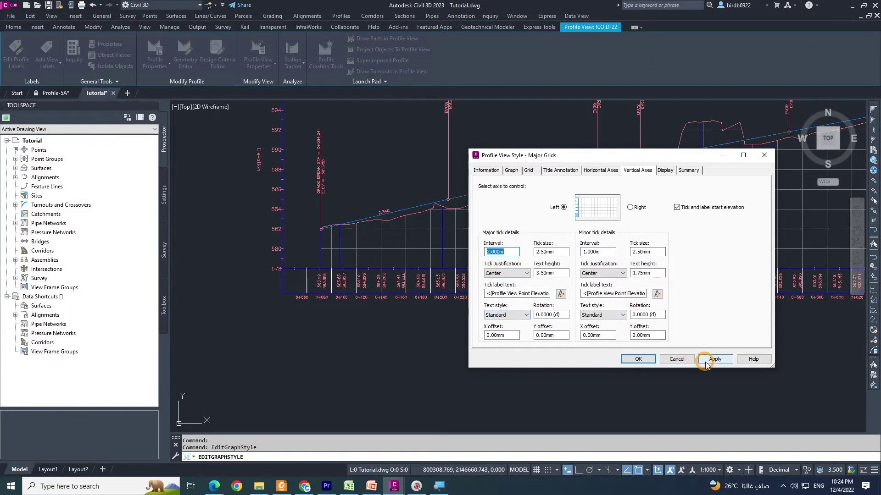
pyautogui.click(639, 360)
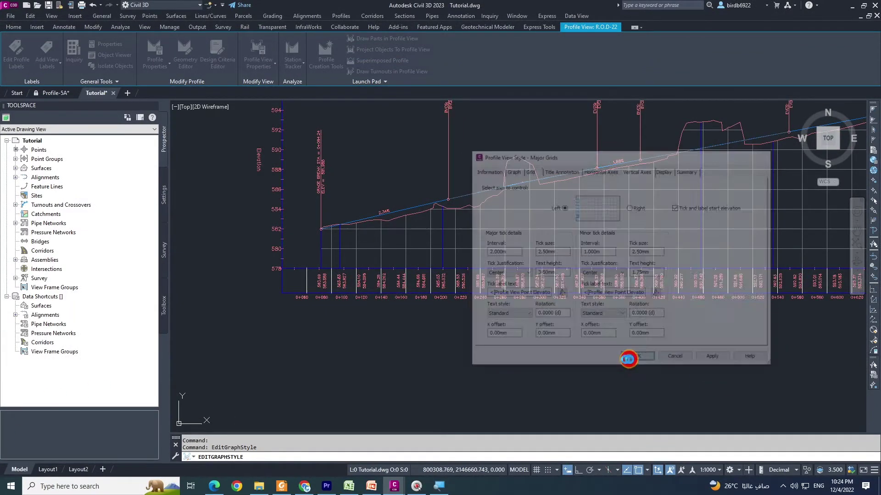
pyautogui.press('Escape')
# - Examine the station labels, elevation labels and minor ticks along the bottom axis for the updated intervals
pyautogui.scroll(8, 353, 299)
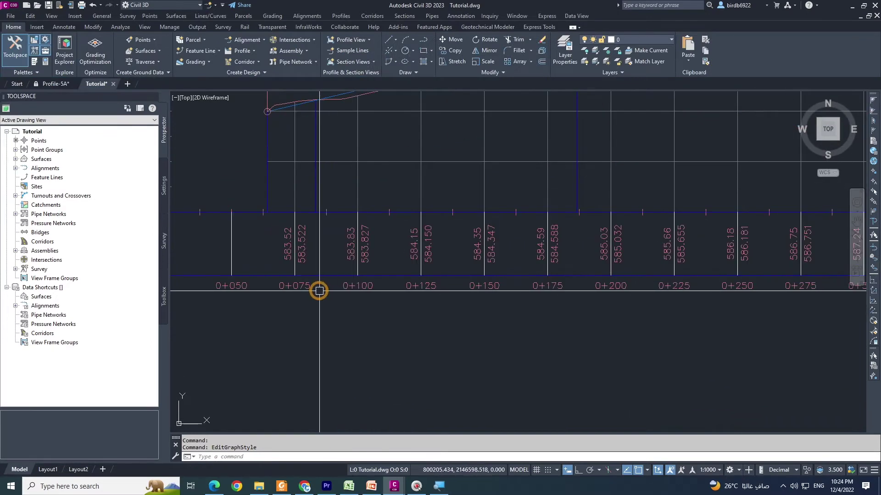
pyautogui.scroll(-5, 330, 314)
pyautogui.scroll(3, 338, 312)
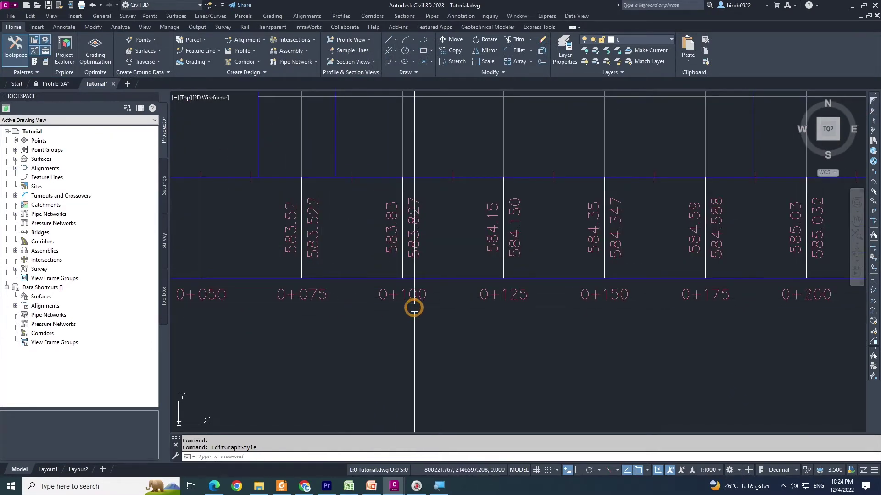
pyautogui.moveTo(517, 310); pyautogui.dragTo(403, 310, button='middle')
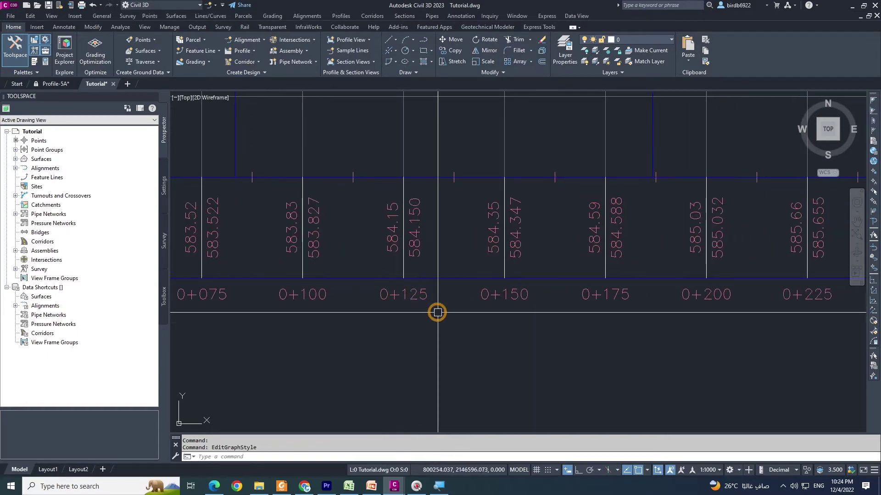
pyautogui.scroll(-5, 529, 309)
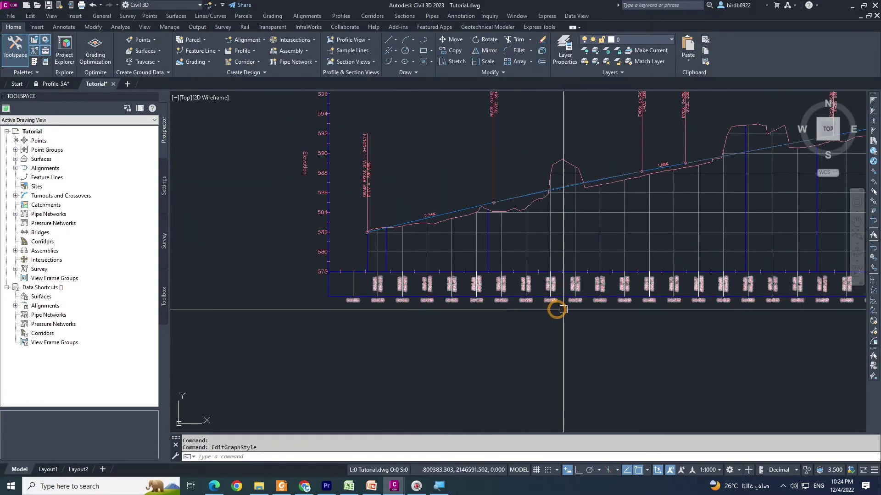
pyautogui.scroll(6, 506, 302)
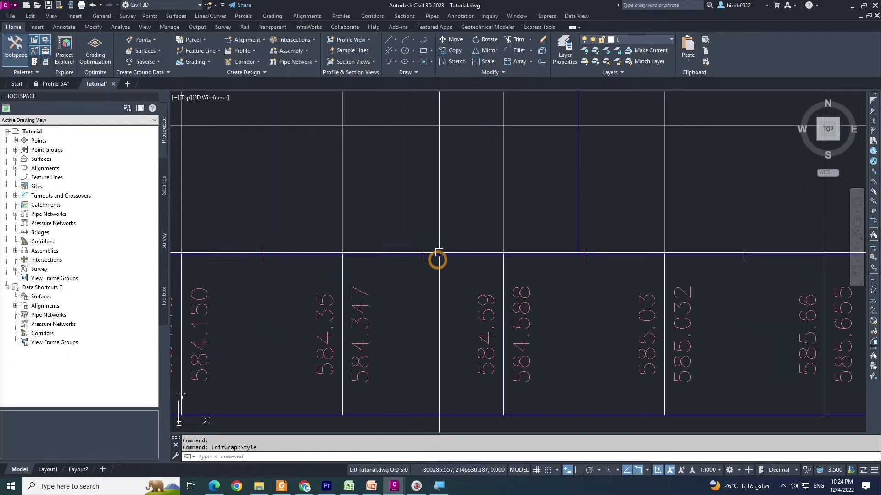
pyautogui.scroll(-5, 428, 239)
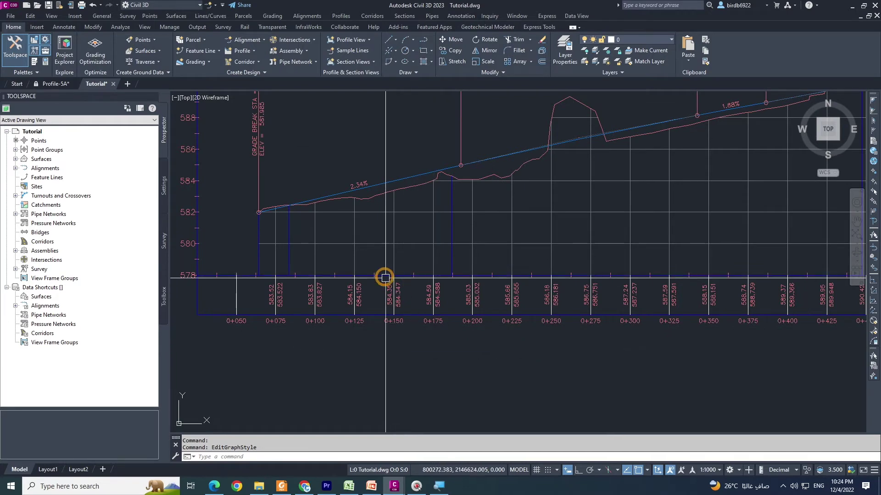
# - Place an aligned dimension on the bottom axis from station 0+150 to the following minor tick
pyautogui.scroll(2, 400, 280)
pyautogui.scroll(2, 419, 286)
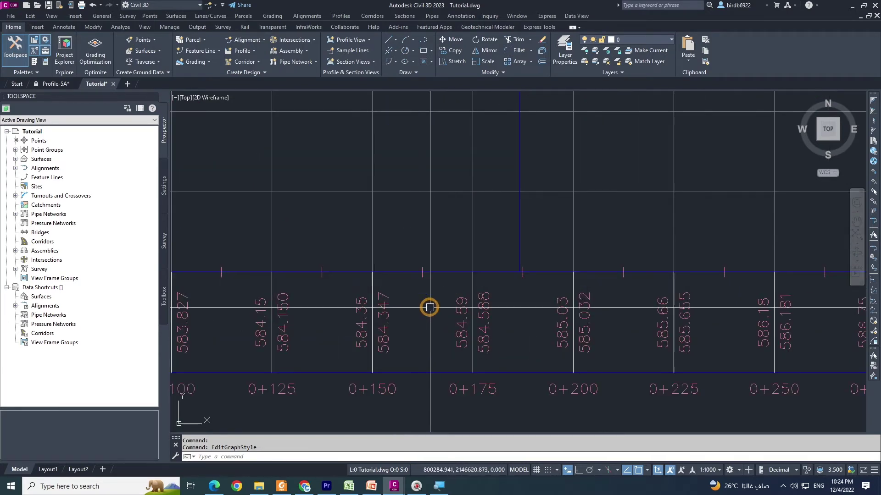
pyautogui.press('Return')
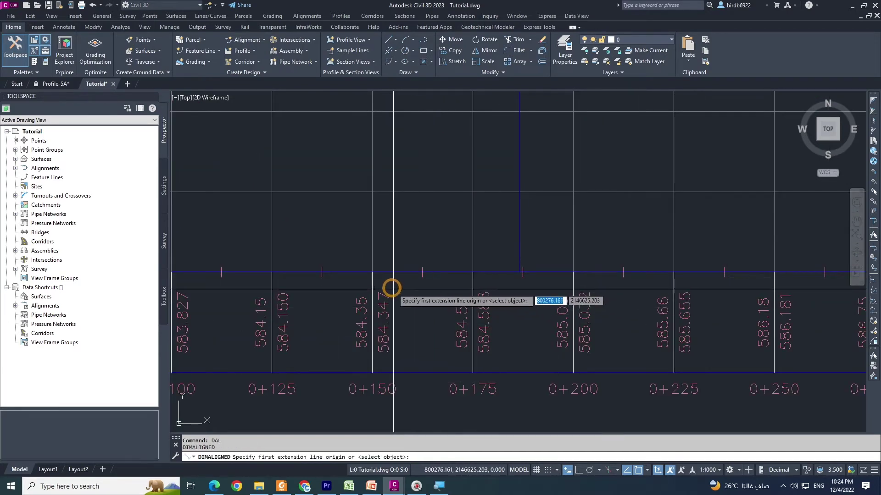
pyautogui.click(372, 272)
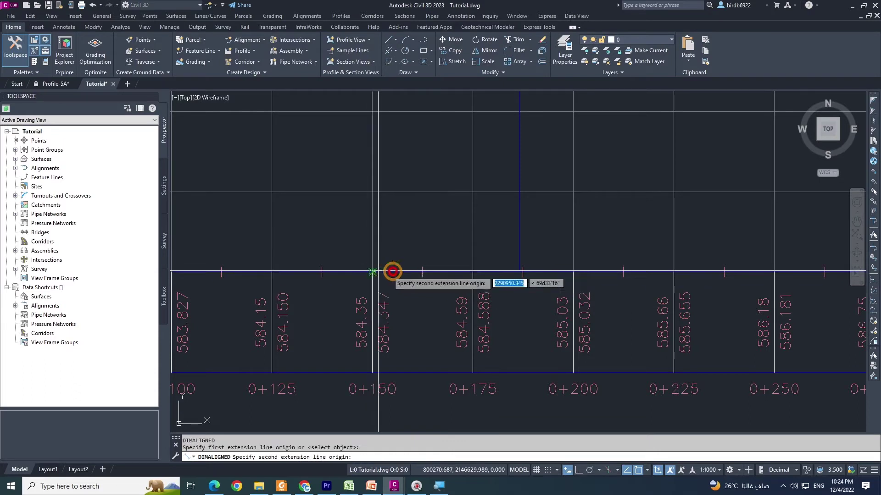
pyautogui.click(422, 271)
pyautogui.click(428, 247)
pyautogui.scroll(2, 403, 250)
pyautogui.scroll(4, 403, 250)
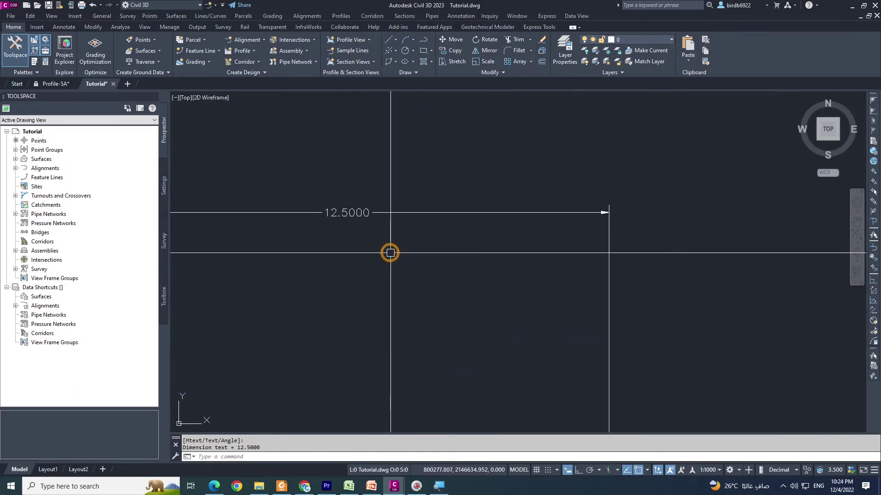
pyautogui.scroll(-2, 389, 251)
pyautogui.scroll(2, 372, 236)
pyautogui.press('Escape')
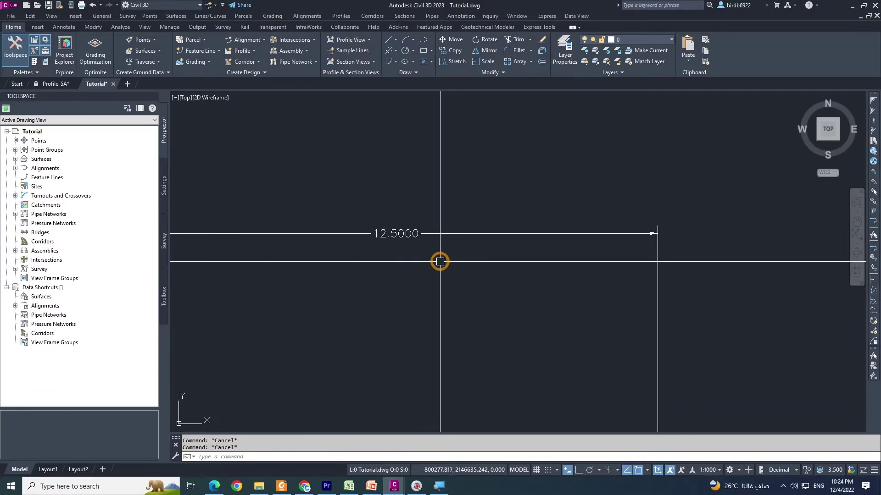
# - Erase the aligned dimension placed above the bottom axis
pyautogui.click(378, 221)
pyautogui.scroll(-3, 381, 233)
pyautogui.scroll(-1, 419, 252)
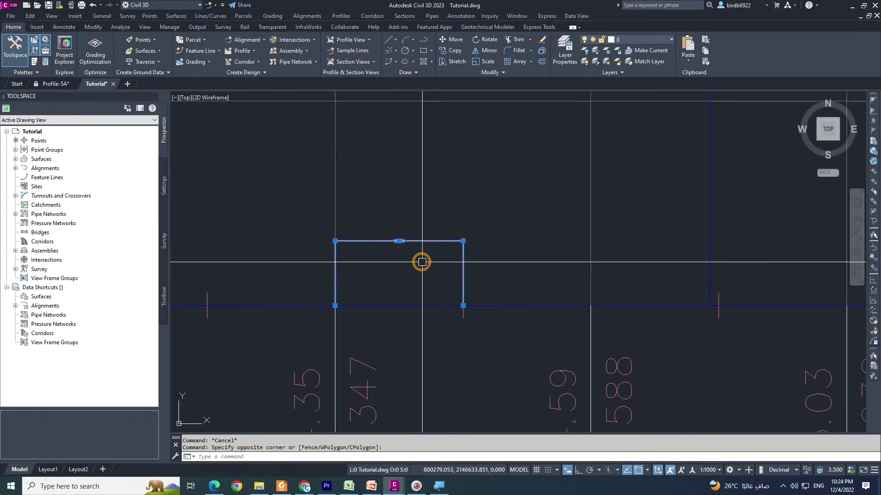
pyautogui.click(421, 260)
pyautogui.press('Delete')
pyautogui.scroll(-2, 421, 261)
pyautogui.scroll(-4, 403, 287)
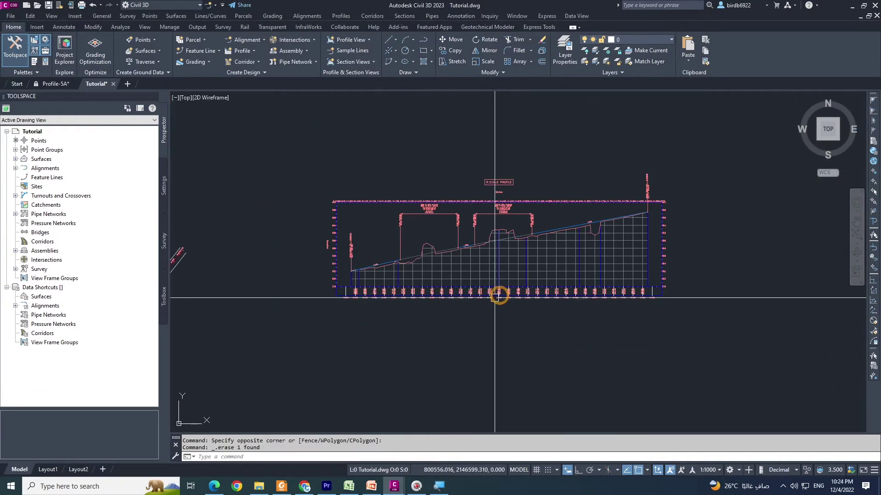
pyautogui.press('Escape')
# - Reopen the style of the R.O.D-2 profile view and examine the minor tick text height of the left vertical axis
pyautogui.scroll(2, 560, 257)
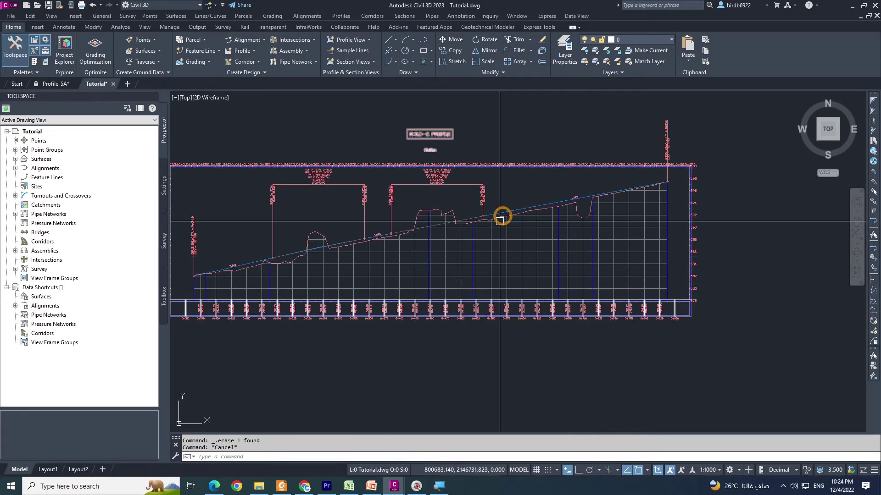
pyautogui.scroll(-2, 596, 269)
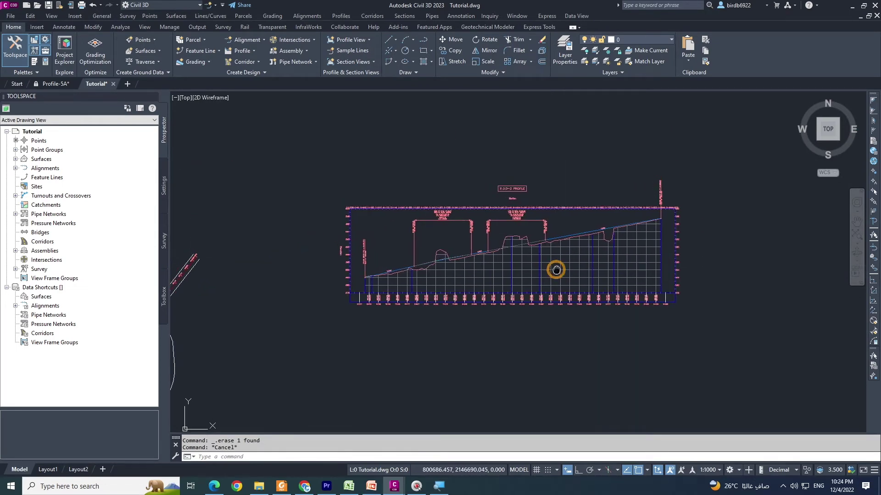
pyautogui.press('Escape')
pyautogui.scroll(2, 554, 268)
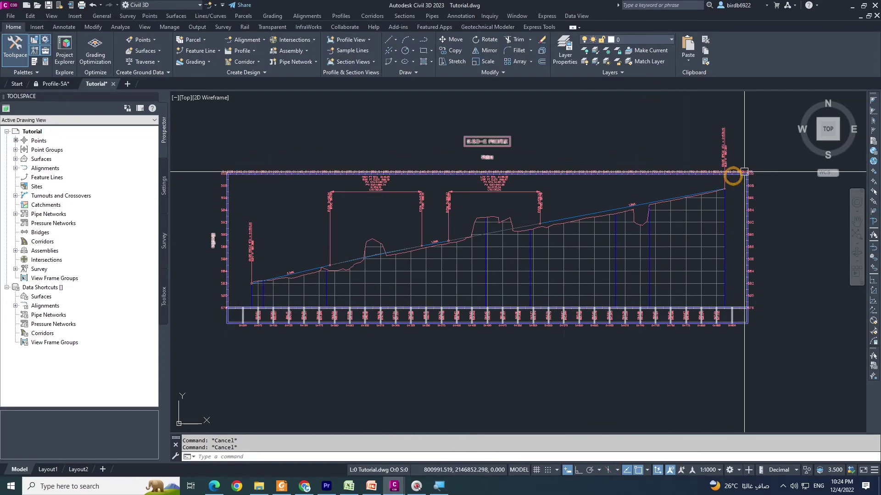
pyautogui.click(440, 262)
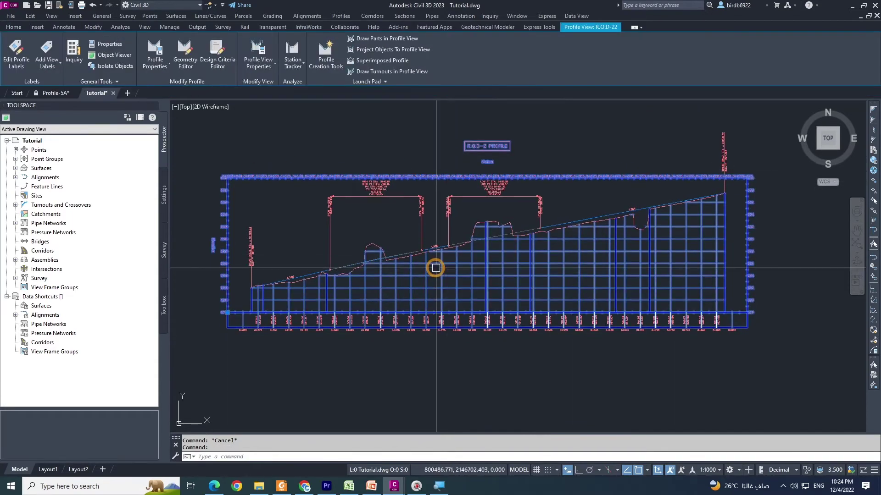
pyautogui.rightClick(435, 268)
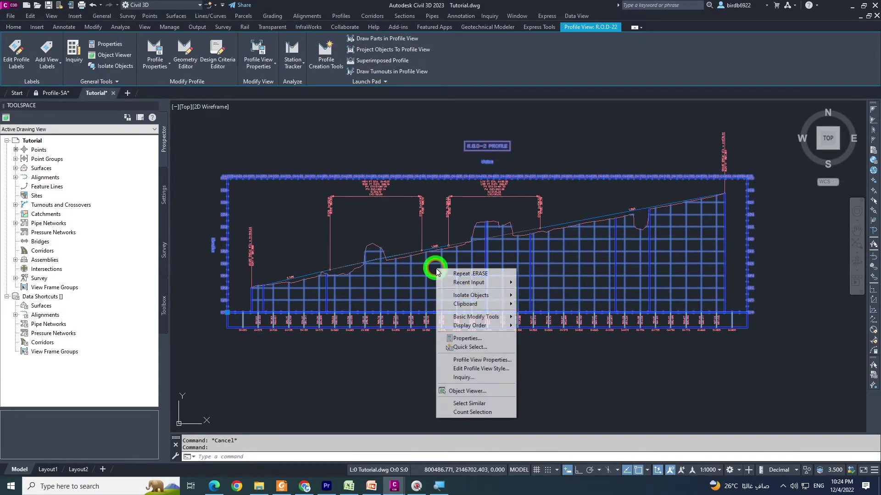
pyautogui.click(490, 369)
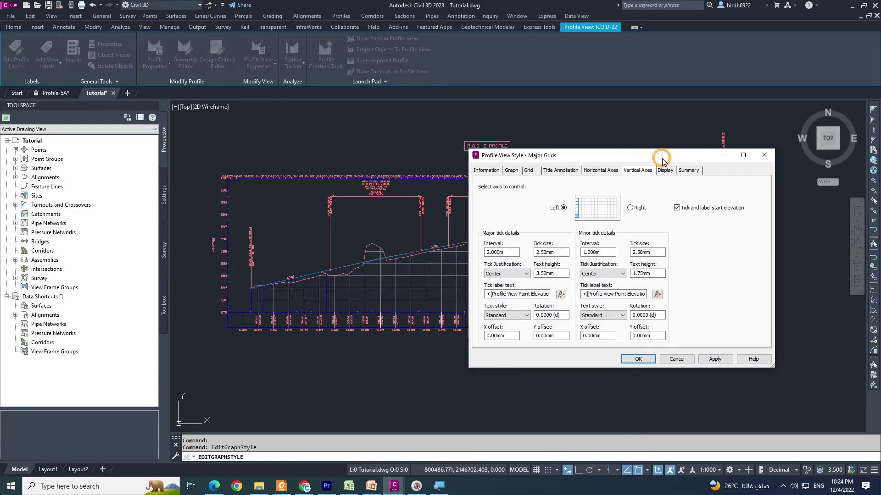
pyautogui.moveTo(662, 160); pyautogui.dragTo(452, 215)
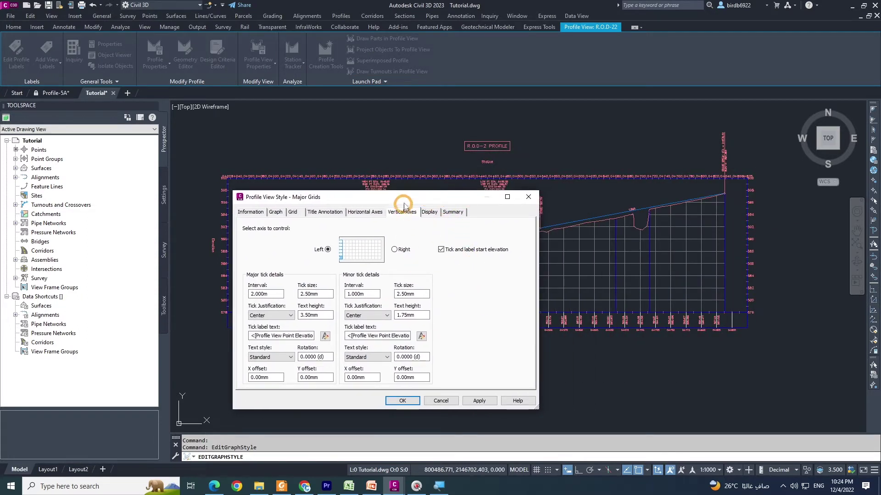
pyautogui.moveTo(403, 206); pyautogui.dragTo(547, 223)
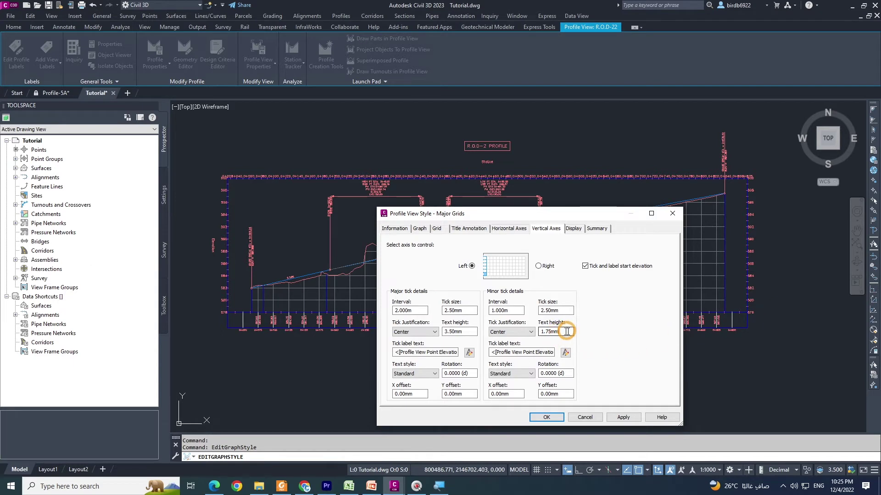
pyautogui.moveTo(567, 331); pyautogui.dragTo(532, 331)
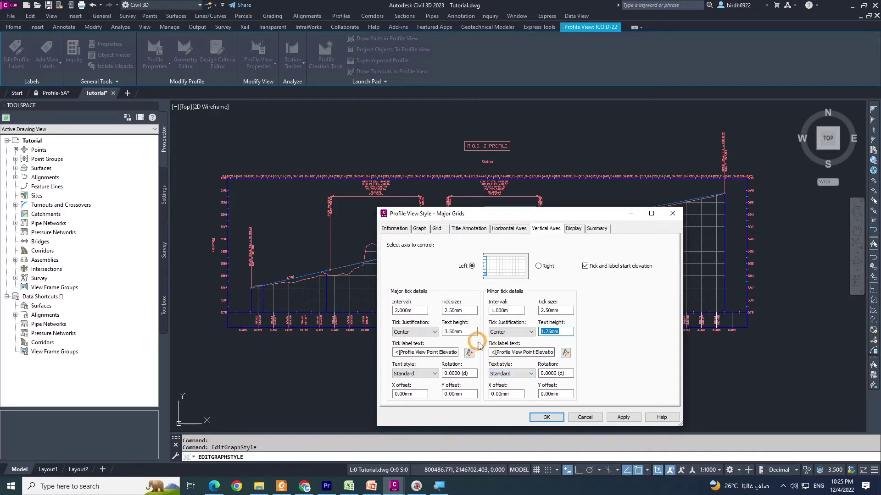
# - Compare the major and minor tick text heights of the left vertical axis with the elevation labels in the drawing
pyautogui.moveTo(472, 331); pyautogui.dragTo(443, 332)
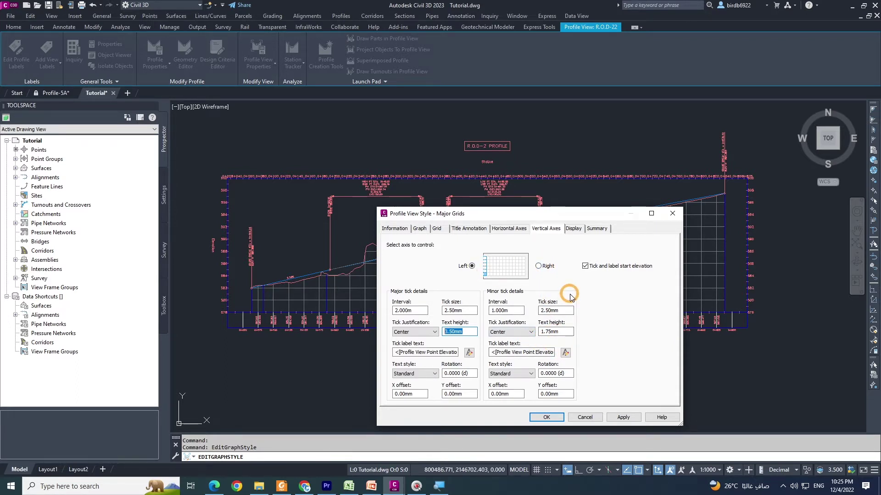
pyautogui.moveTo(522, 213); pyautogui.dragTo(493, 205)
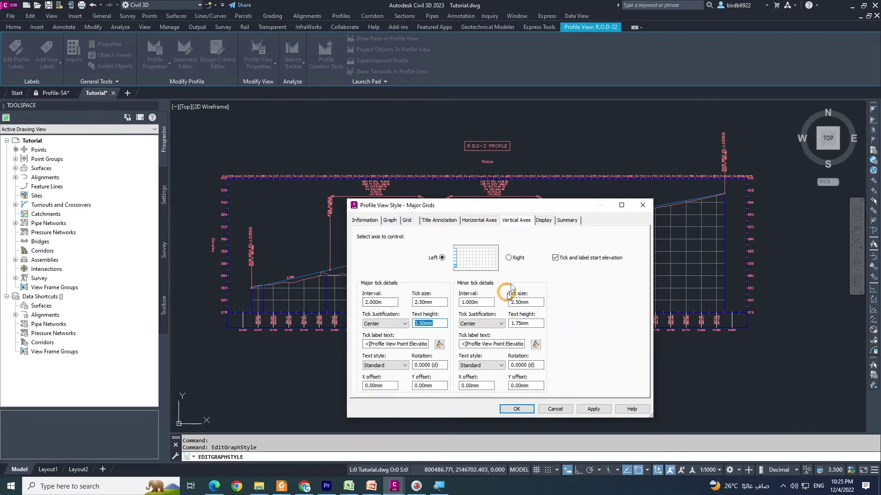
pyautogui.moveTo(518, 212); pyautogui.dragTo(620, 216)
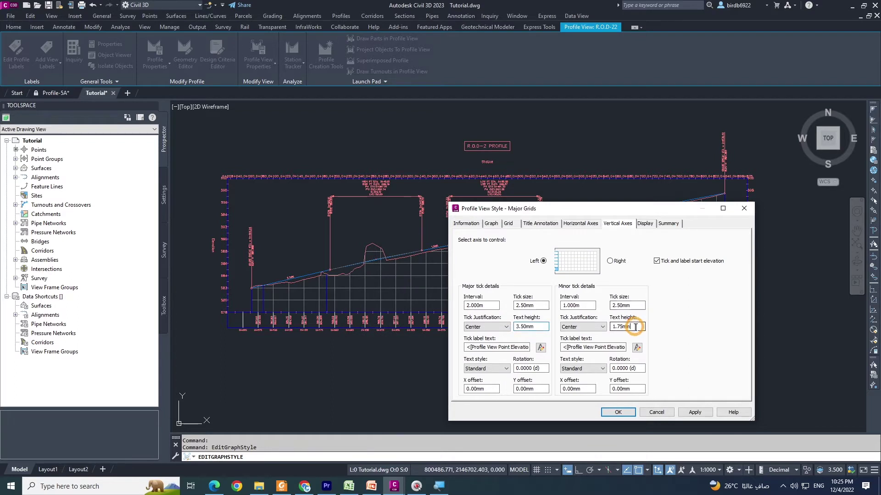
pyautogui.moveTo(636, 327); pyautogui.dragTo(607, 327)
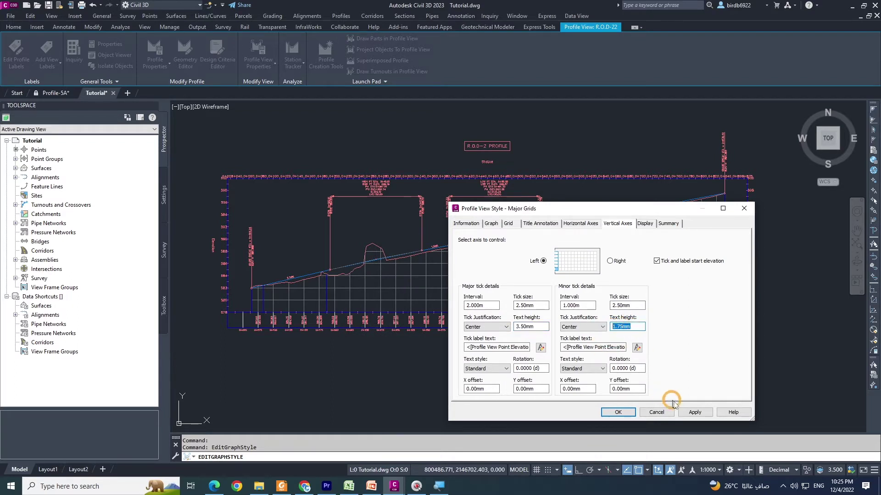
pyautogui.click(695, 412)
pyautogui.moveTo(608, 213); pyautogui.dragTo(457, 214)
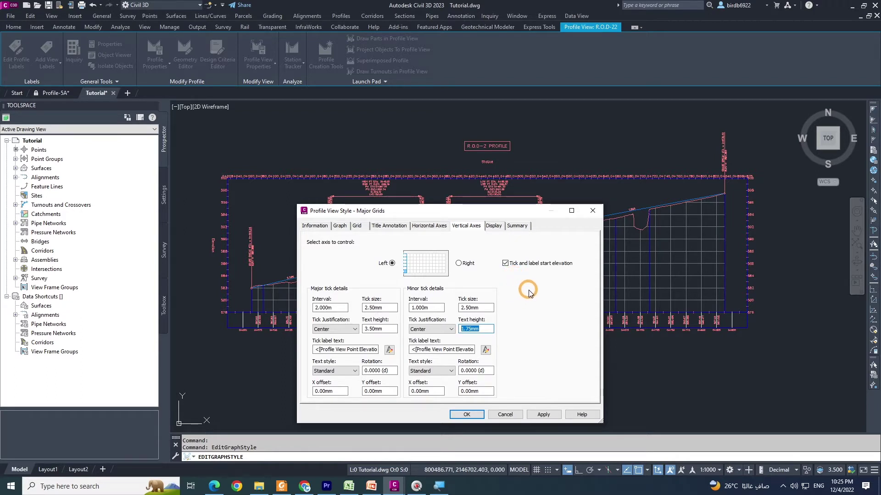
pyautogui.moveTo(517, 214); pyautogui.dragTo(574, 243)
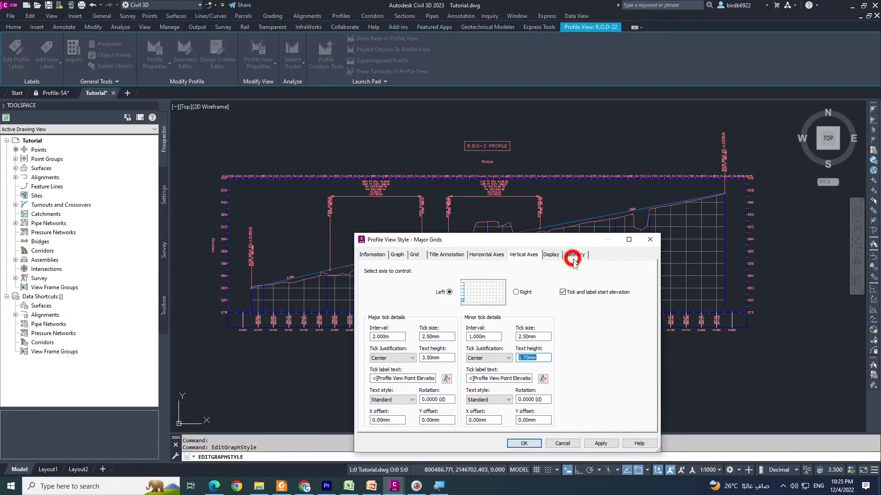
# - Turn off the visibility of the Top Axis Annotation Major component in the Major Grids style and apply it
pyautogui.click(550, 255)
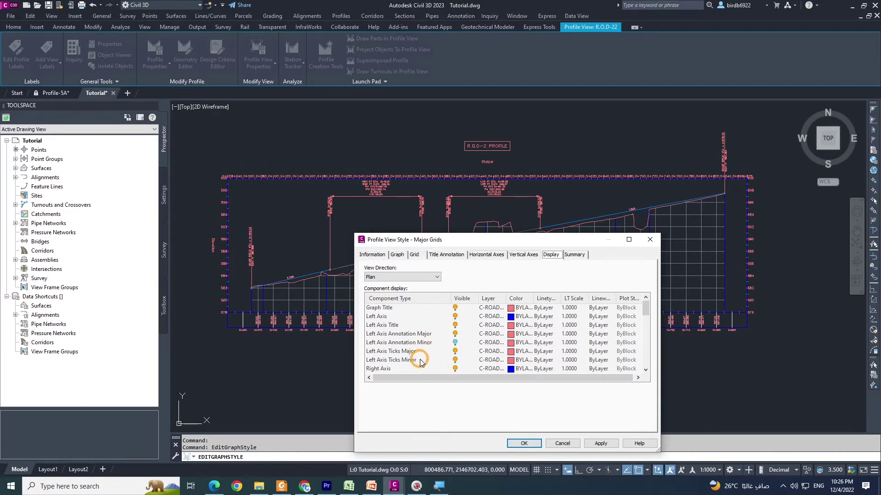
pyautogui.scroll(-3, 421, 362)
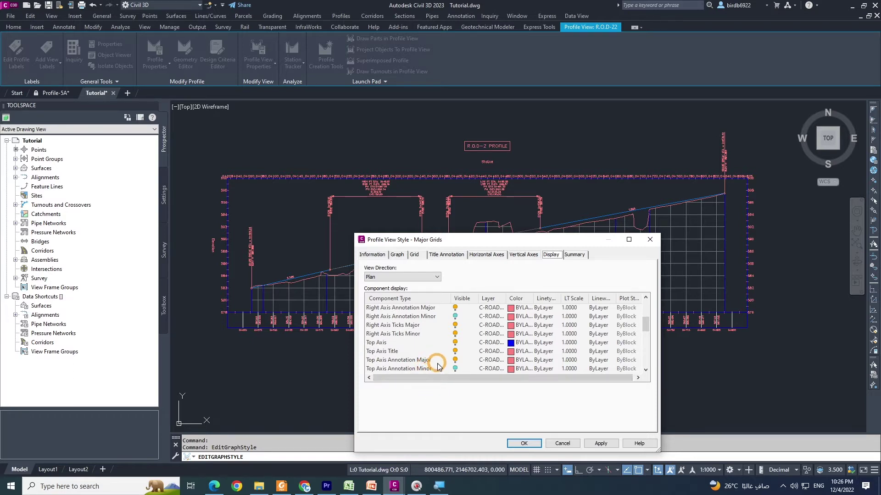
pyautogui.click(422, 364)
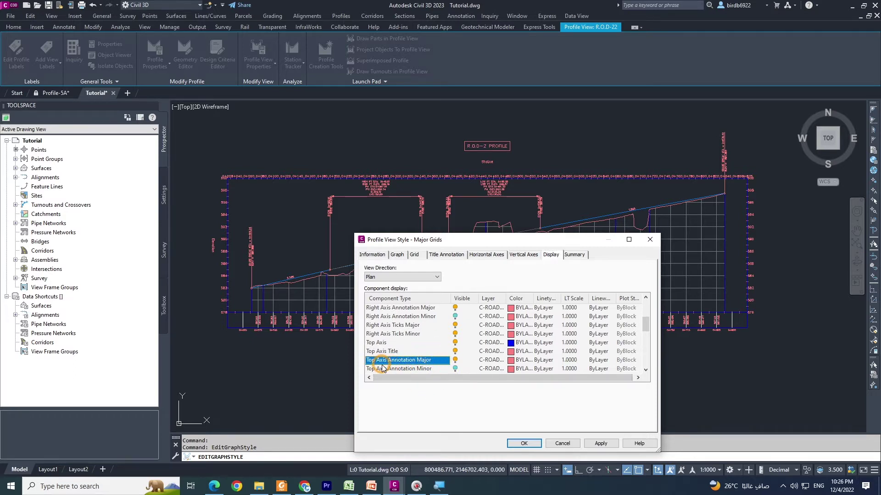
pyautogui.click(455, 361)
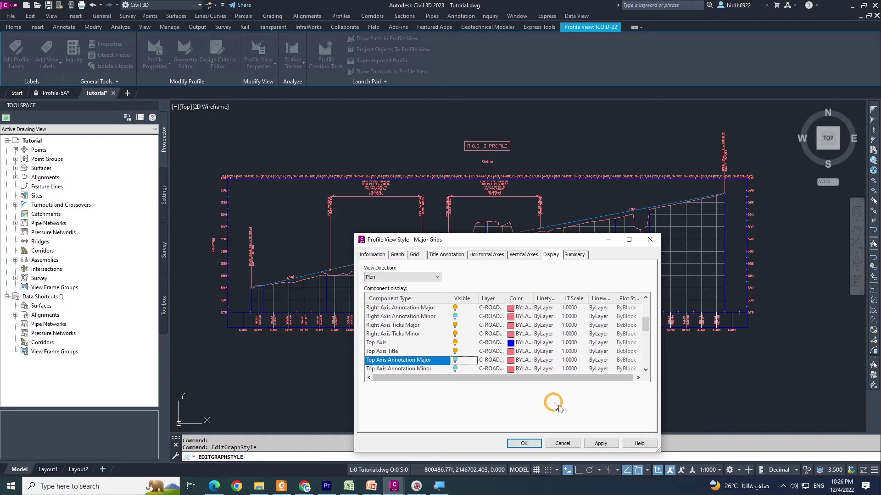
pyautogui.click(601, 444)
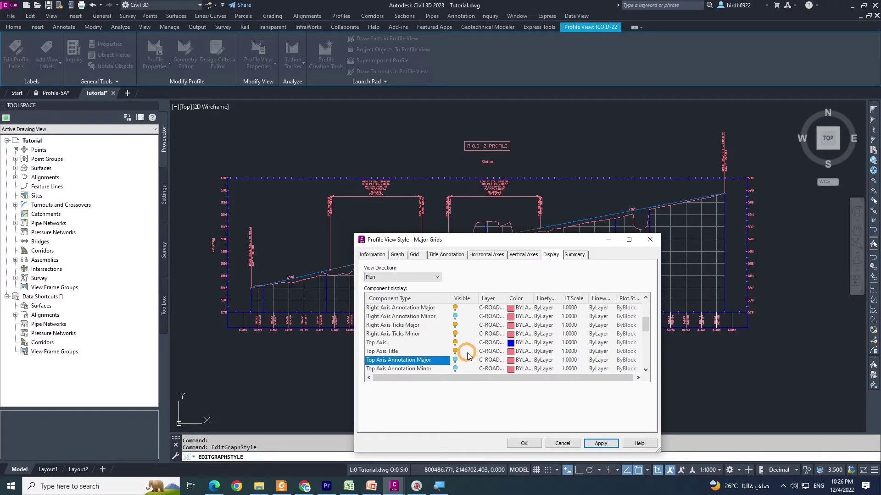
# - Turn off the Top Axis Ticks Major and Top Axis Ticks Minor components, accept the style and deselect the profile view
pyautogui.scroll(-1, 455, 356)
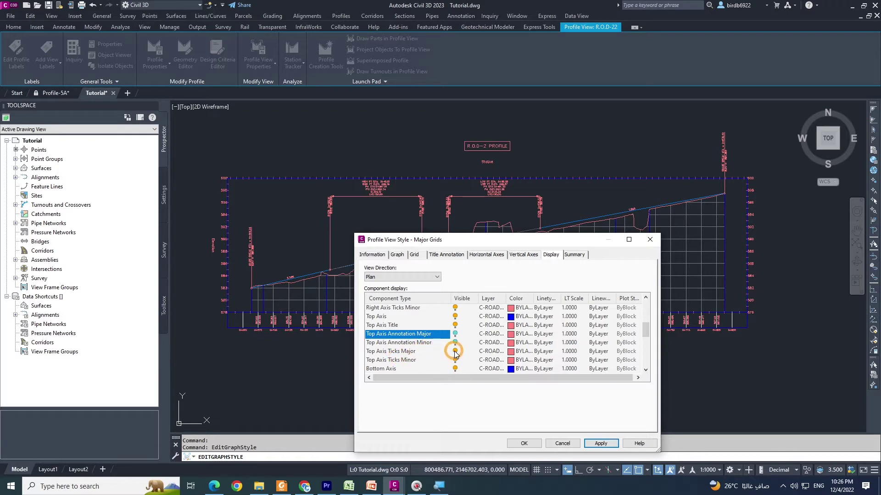
pyautogui.click(456, 352)
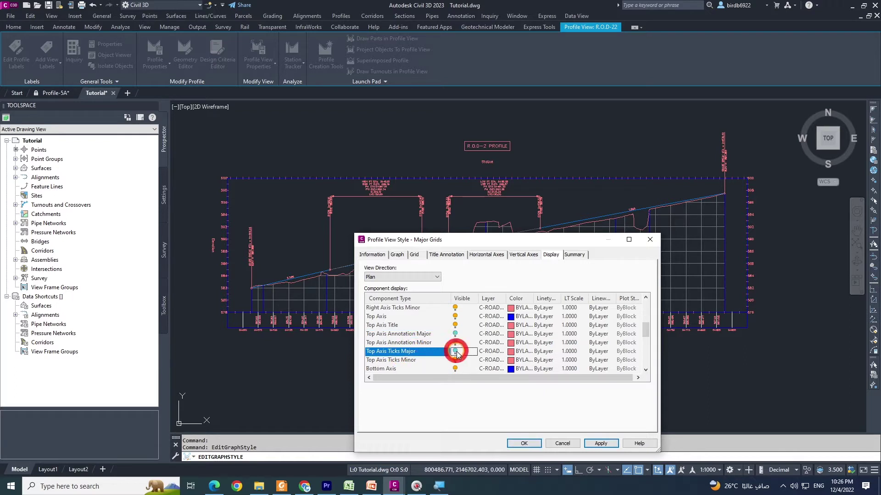
pyautogui.click(601, 444)
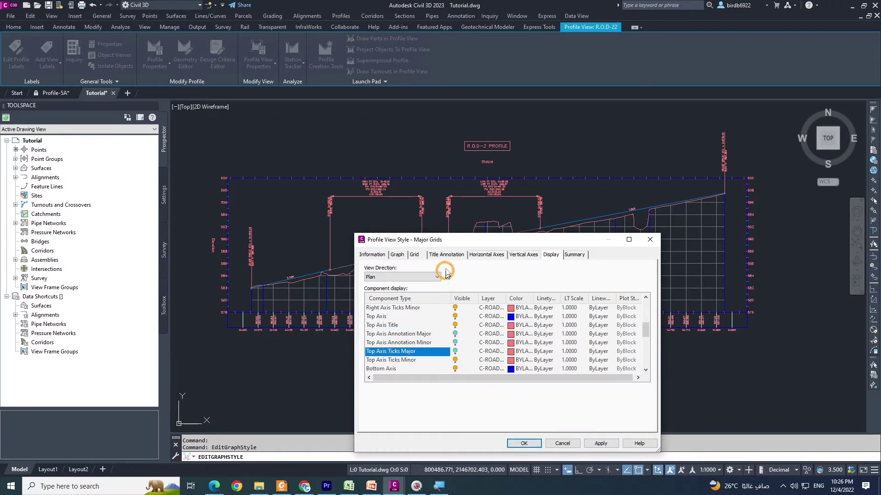
pyautogui.click(456, 361)
pyautogui.click(601, 443)
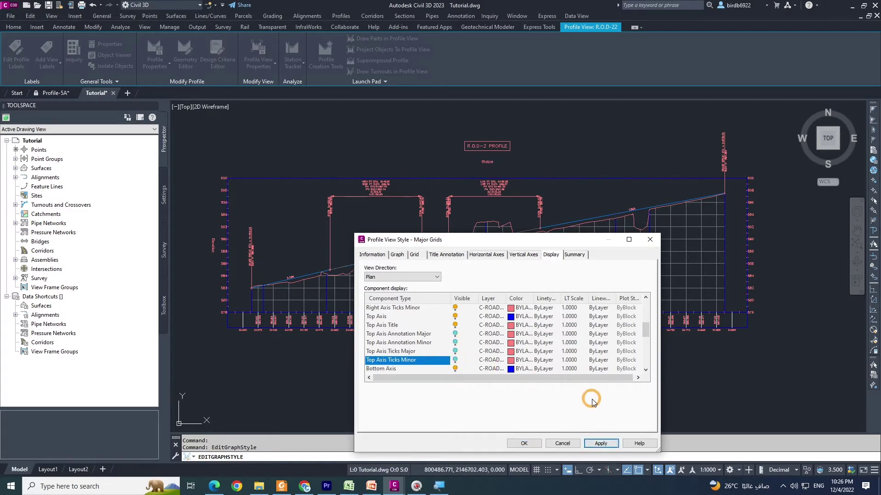
pyautogui.click(524, 443)
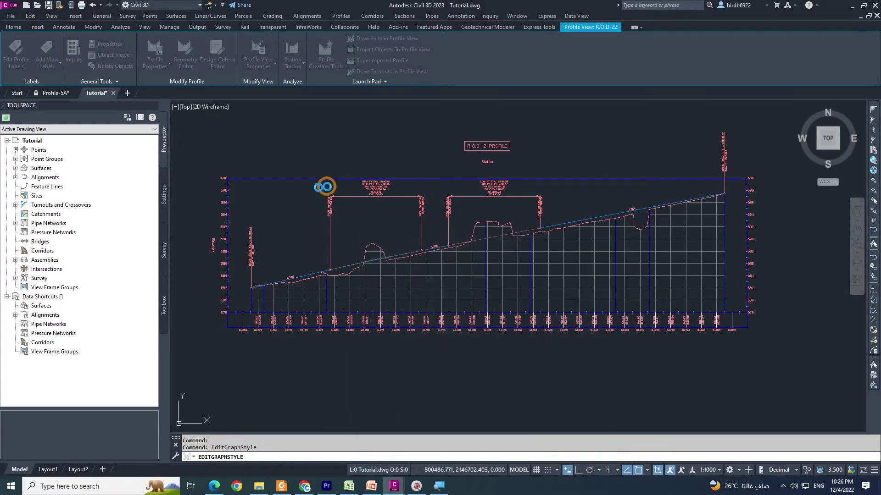
pyautogui.press('Escape')
pyautogui.press('Escape')
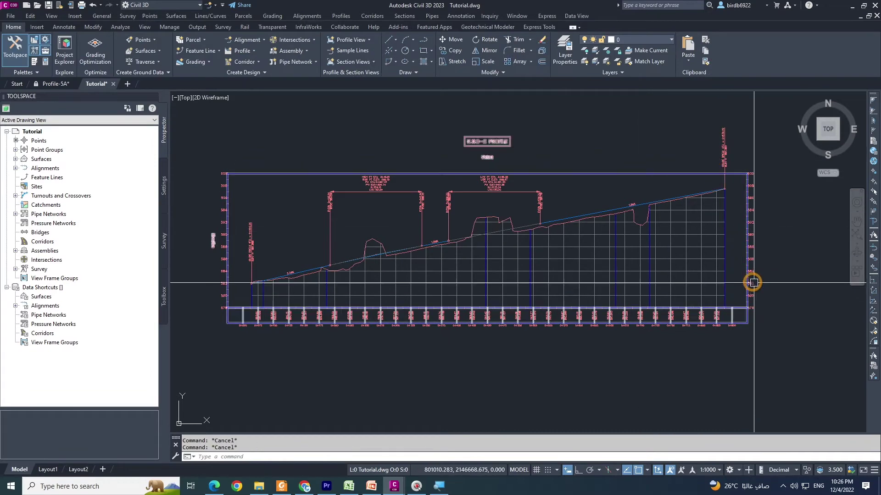
# - Examine the top axis and the right axis elevation labels of the R.O.D-2 profile view after the style edit
pyautogui.moveTo(749, 281); pyautogui.dragTo(669, 275, button='middle')
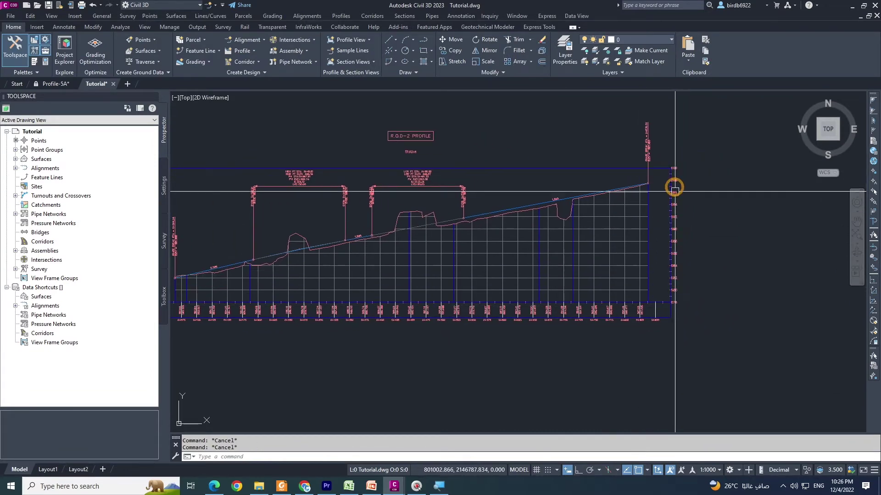
pyautogui.scroll(4, 674, 174)
pyautogui.scroll(-3, 670, 170)
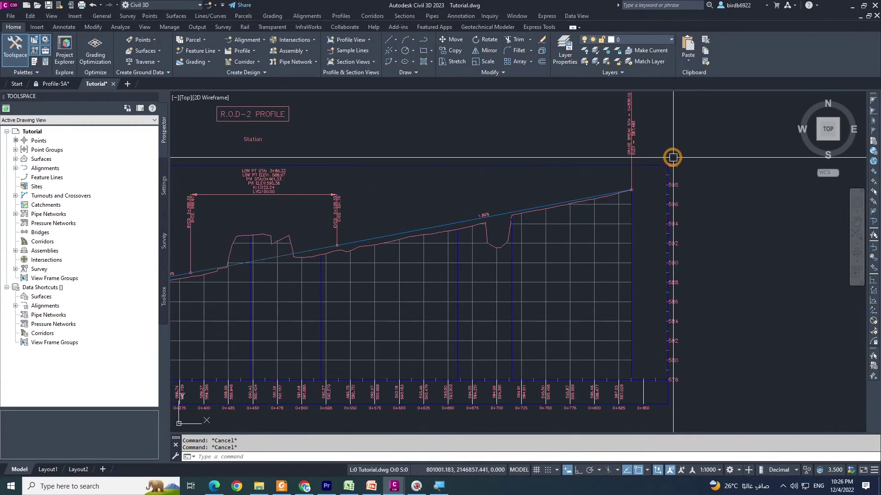
pyautogui.scroll(5, 690, 293)
pyautogui.scroll(-5, 690, 293)
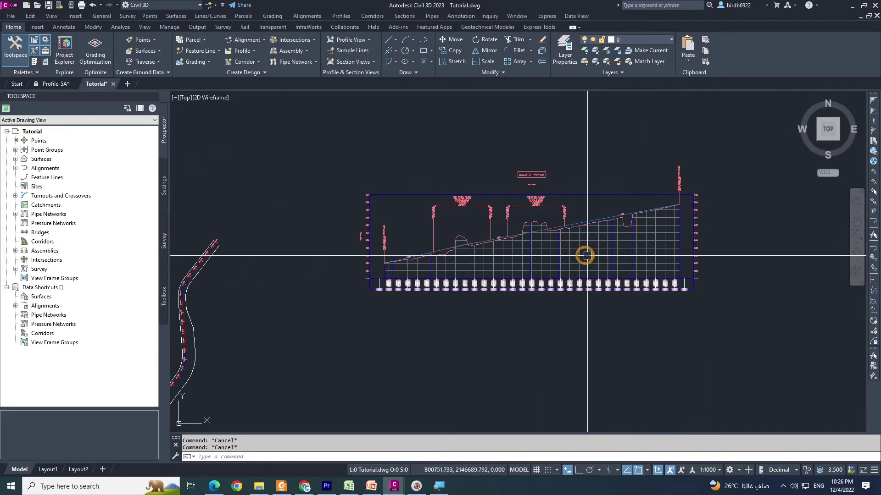
pyautogui.scroll(1, 521, 268)
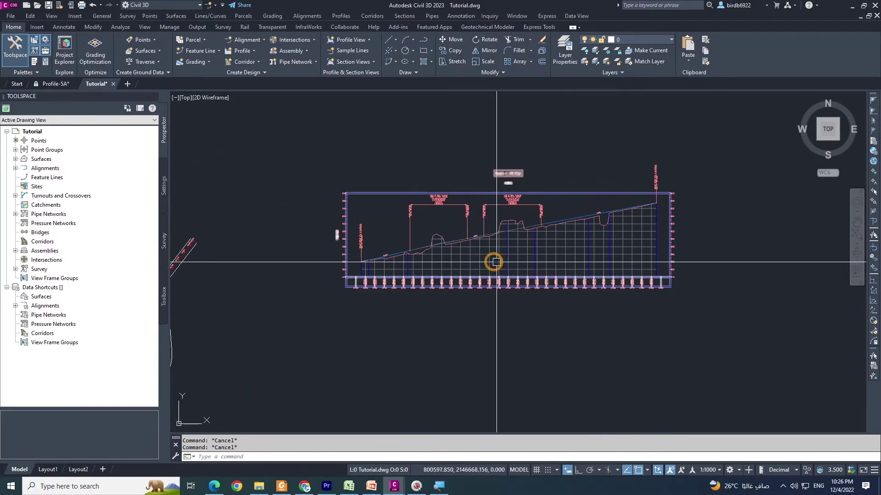
pyautogui.scroll(-1, 472, 262)
pyautogui.scroll(2, 464, 252)
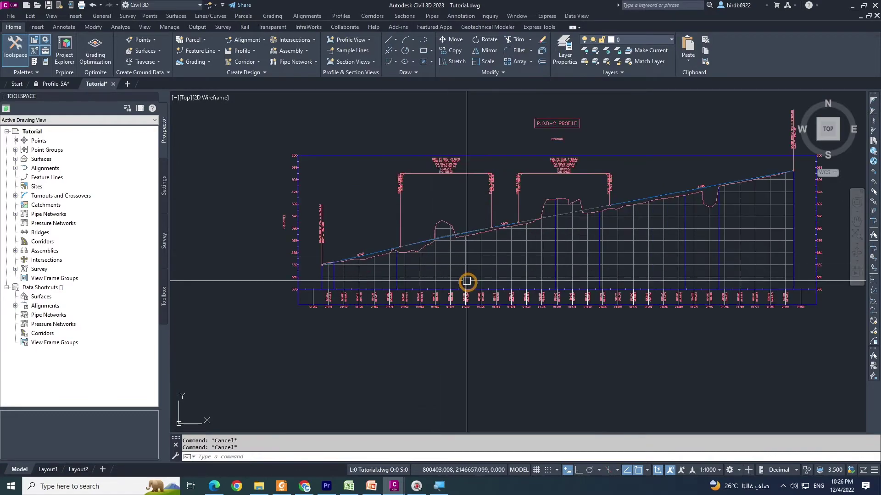
pyautogui.scroll(-1, 501, 319)
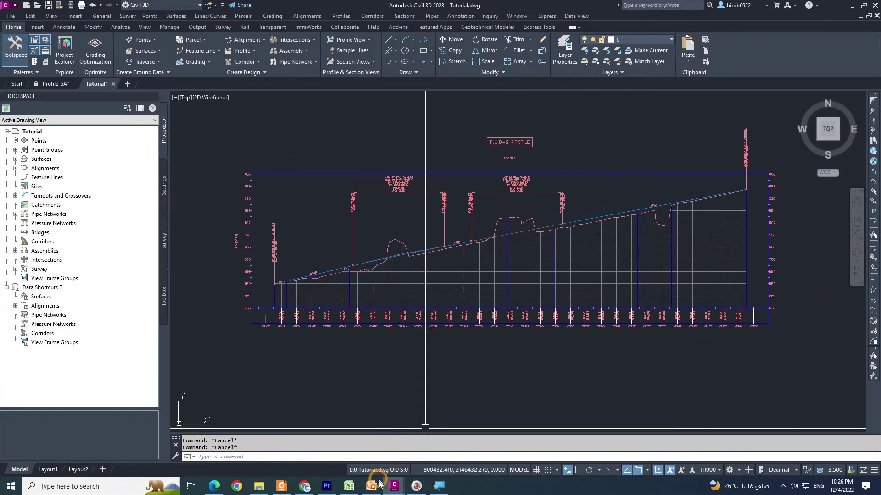
# - Examine the grid lines and the station and elevation labels along the bottom axis of the profile view
pyautogui.click(379, 479)
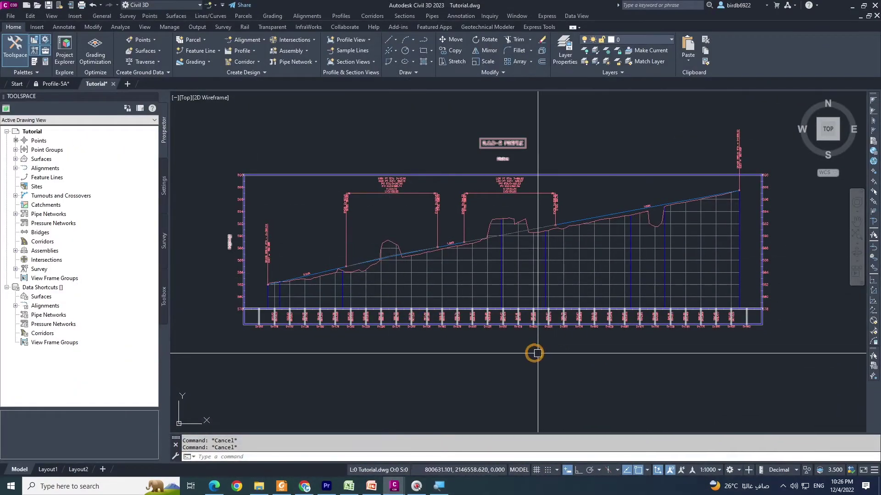
pyautogui.scroll(5, 333, 266)
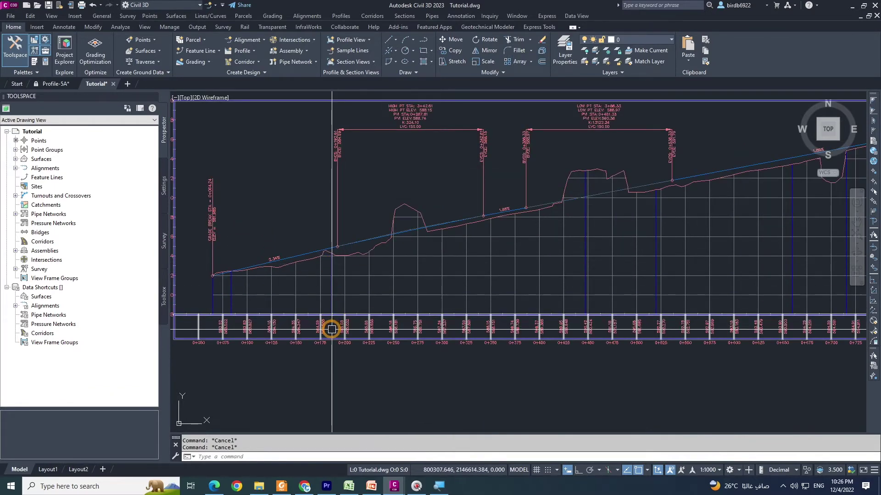
pyautogui.scroll(2, 331, 261)
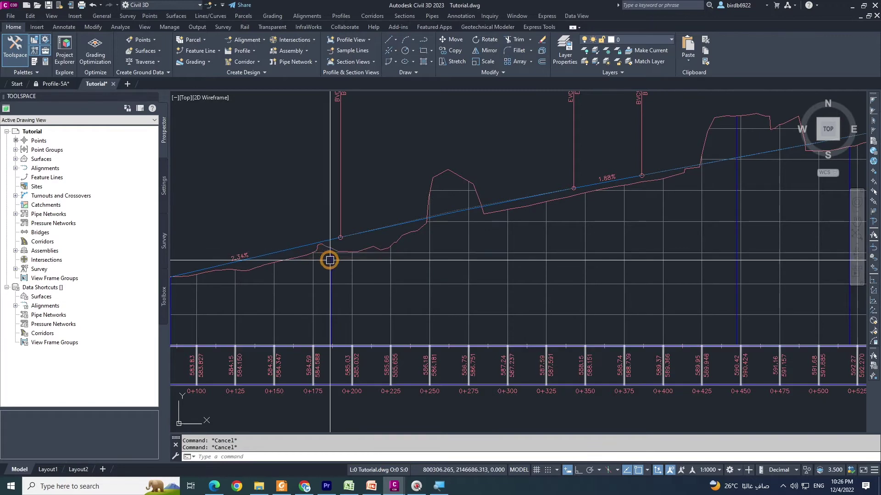
pyautogui.scroll(-3, 328, 258)
pyautogui.scroll(-2, 359, 307)
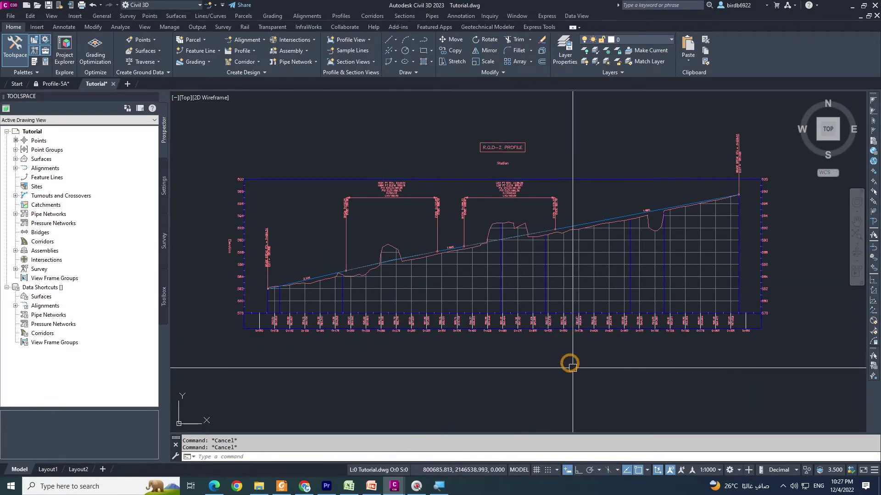
pyautogui.moveTo(482, 279)
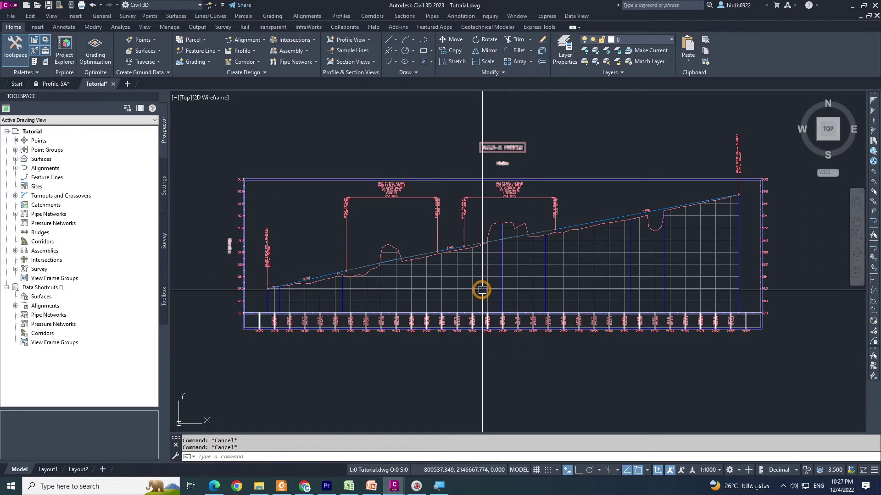
pyautogui.moveTo(491, 287); pyautogui.dragTo(494, 268, button='middle')
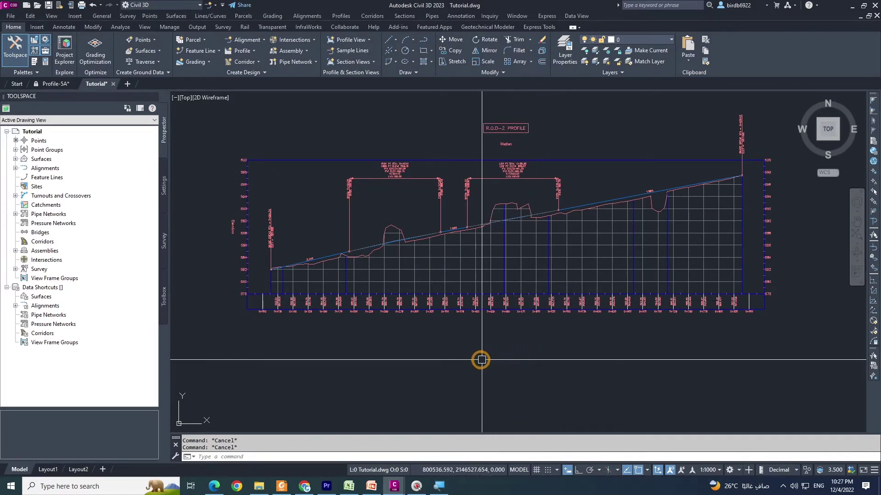
# - Switch to PowerPoint to read the Exercise 29 topic list, and return to Civil 3D
pyautogui.click(370, 487)
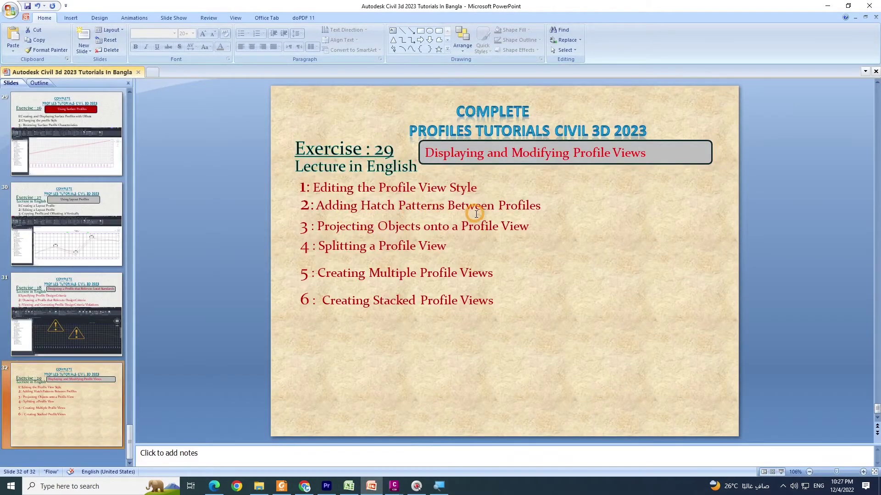
pyautogui.click(828, 7)
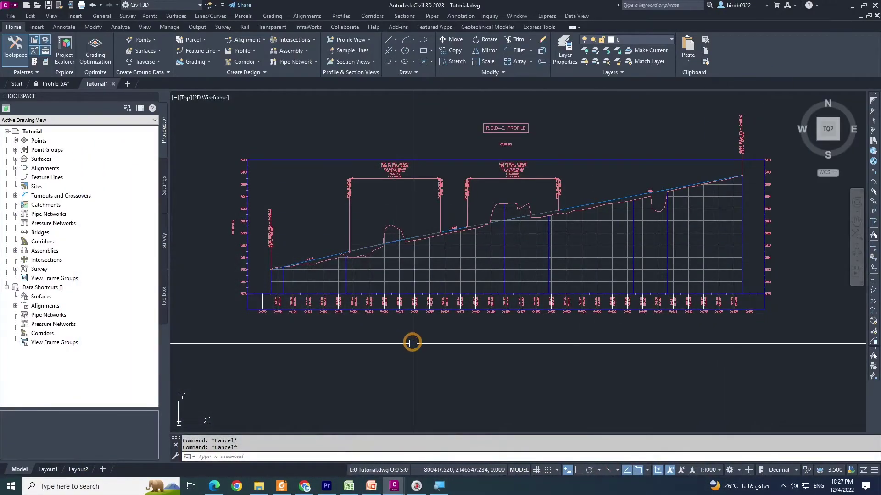
# - Add a cut area hatch to the R.O.D-2 profile view through its profile view properties
pyautogui.moveTo(446, 271); pyautogui.dragTo(431, 281, button='middle')
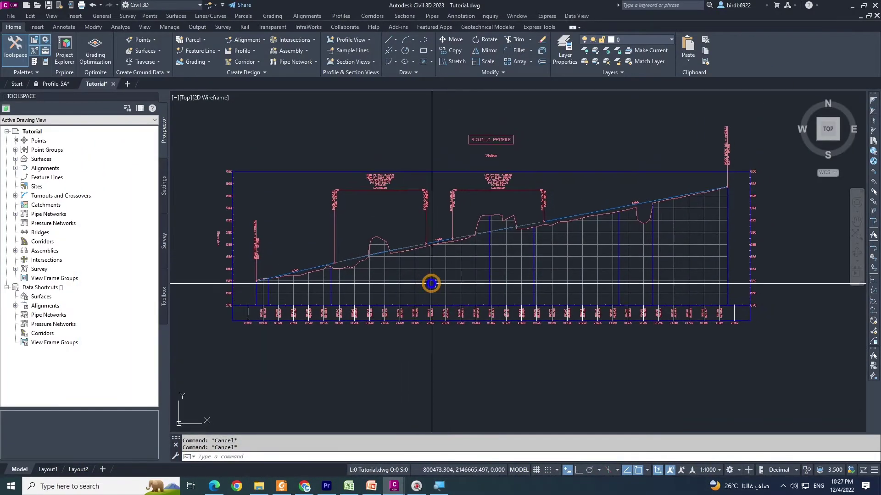
pyautogui.click(403, 272)
pyautogui.rightClick(407, 277)
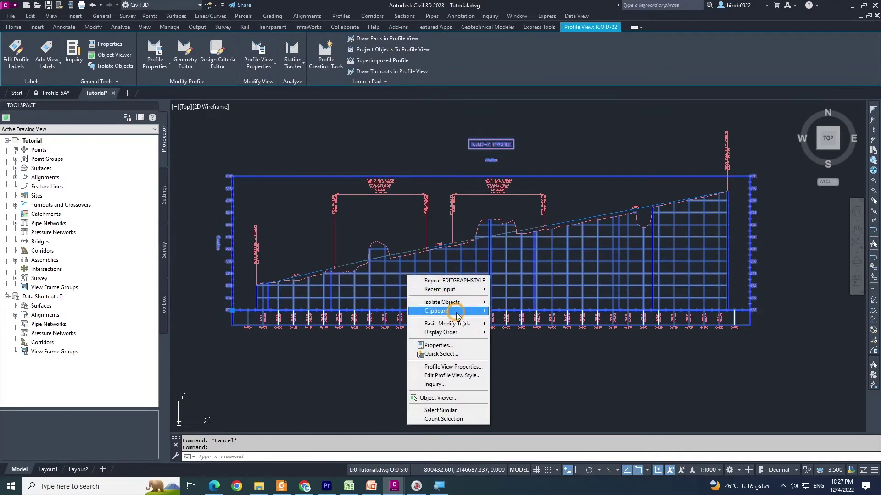
pyautogui.click(443, 367)
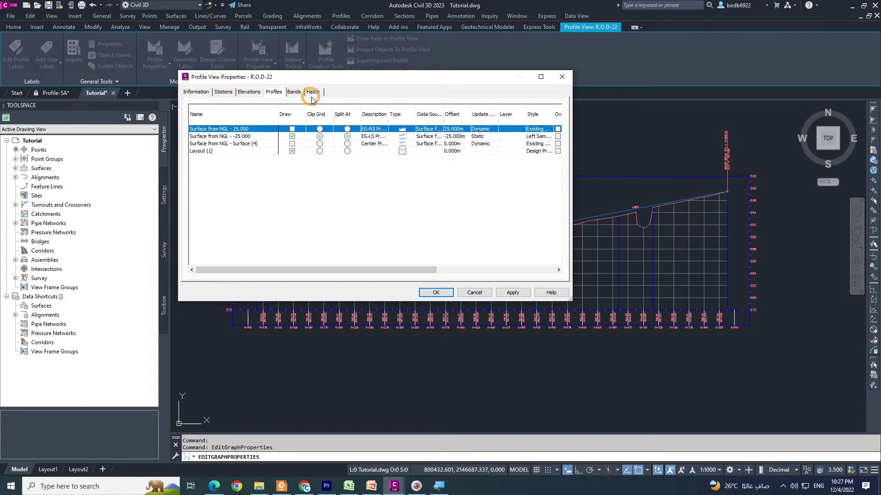
pyautogui.click(314, 93)
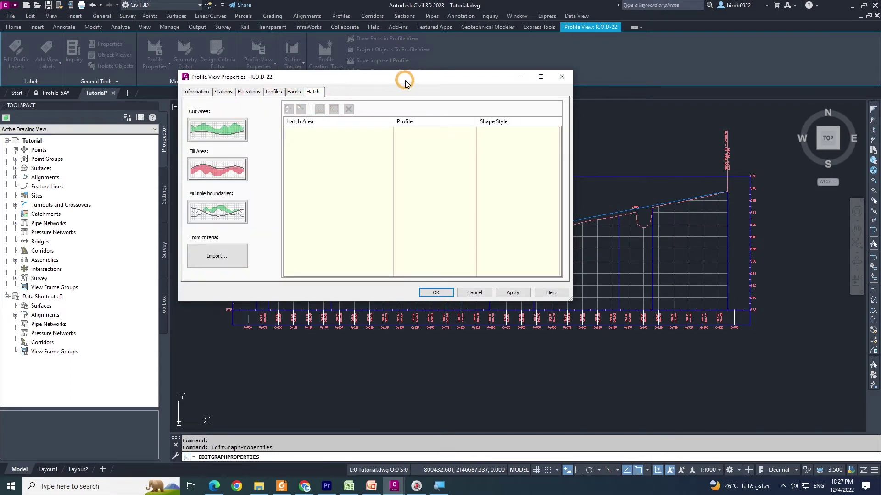
pyautogui.moveTo(406, 81); pyautogui.dragTo(581, 182)
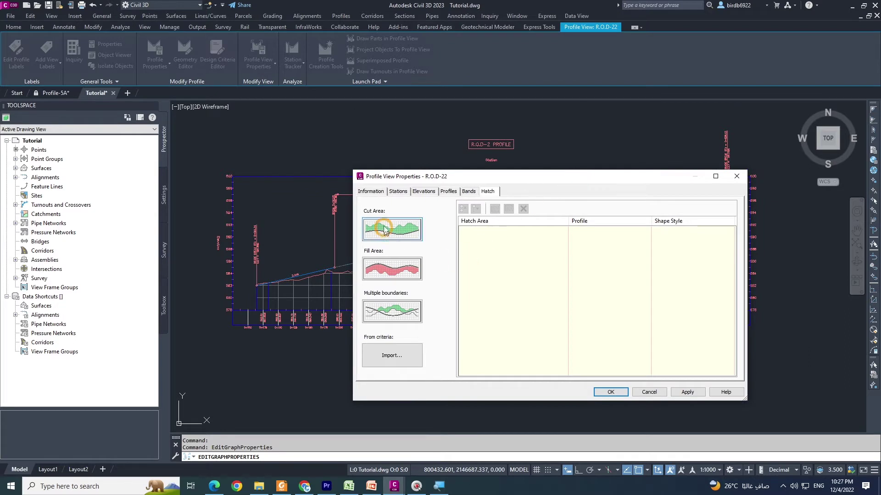
pyautogui.click(398, 225)
pyautogui.click(393, 234)
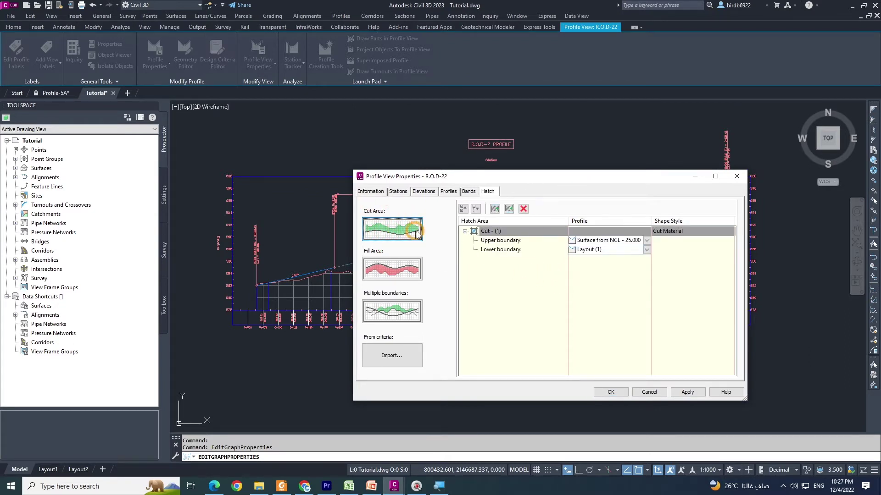
pyautogui.click(494, 234)
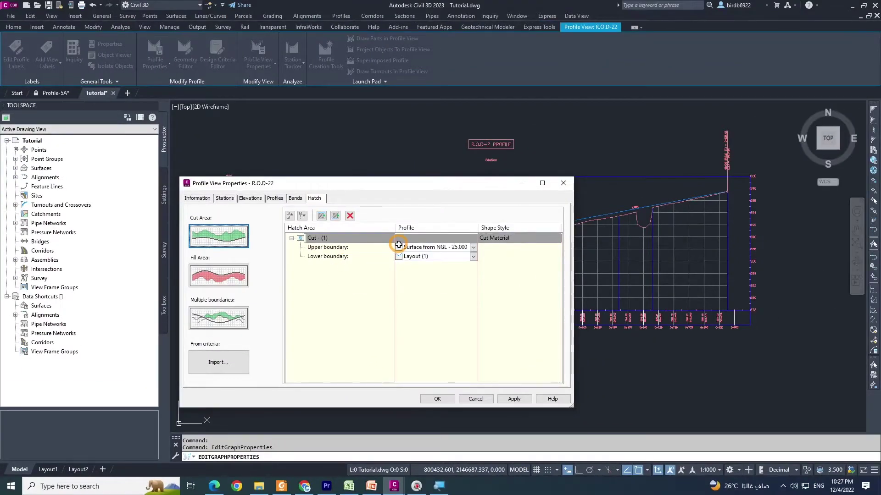
pyautogui.moveTo(453, 183); pyautogui.dragTo(532, 182)
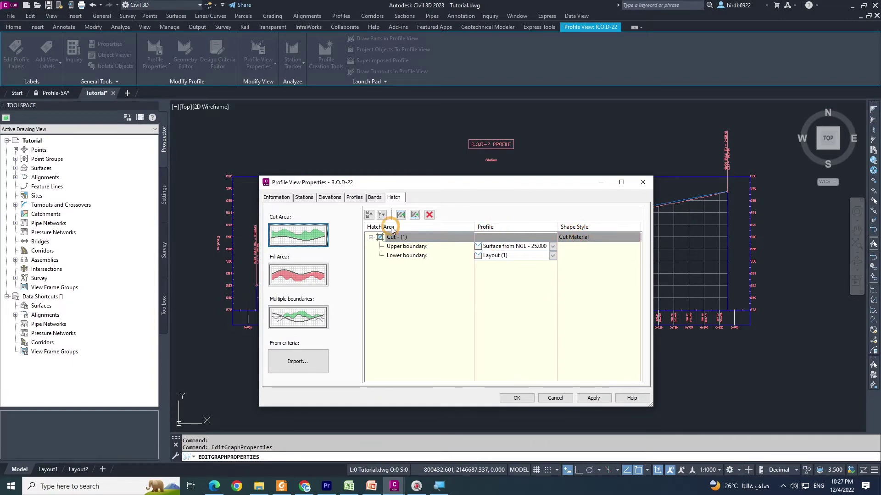
# - Pick Cut Material from the available shape styles for the Cut - (1) hatch area
pyautogui.doubleClick(600, 239)
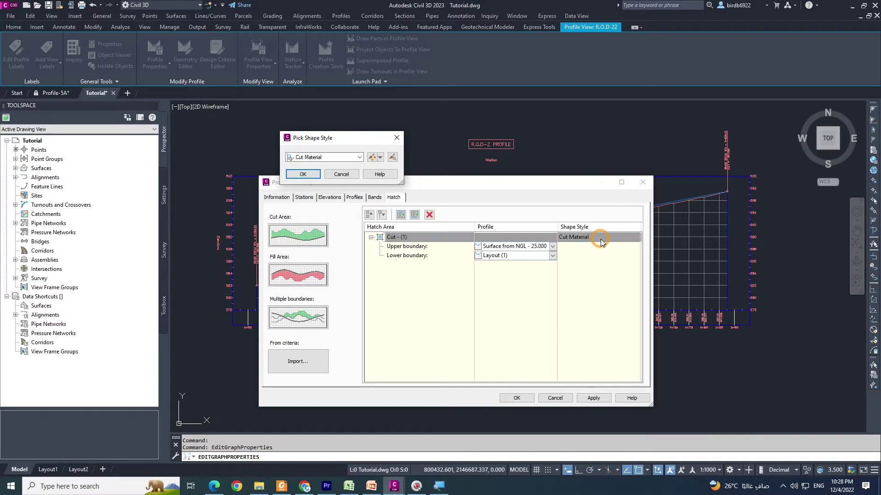
pyautogui.click(380, 158)
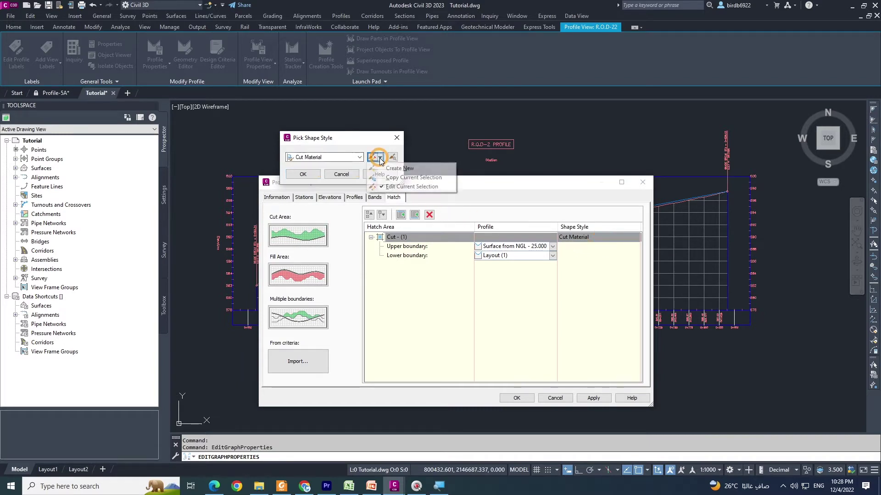
pyautogui.click(405, 188)
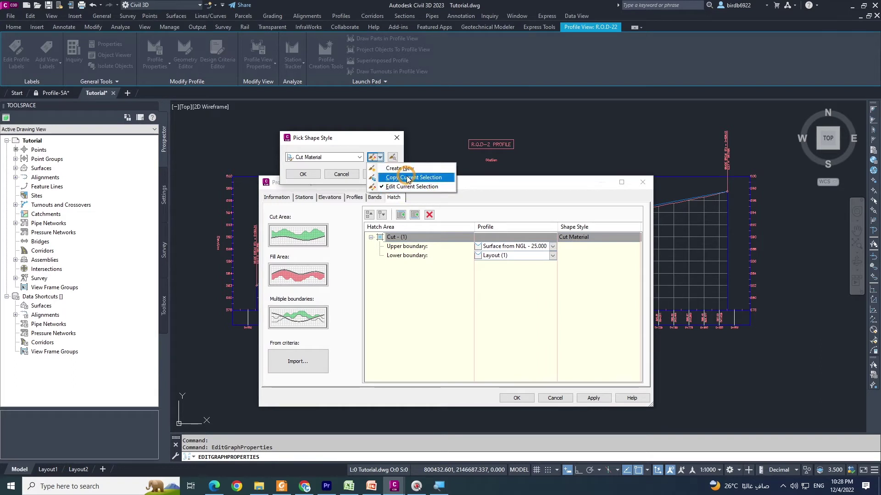
pyautogui.click(348, 158)
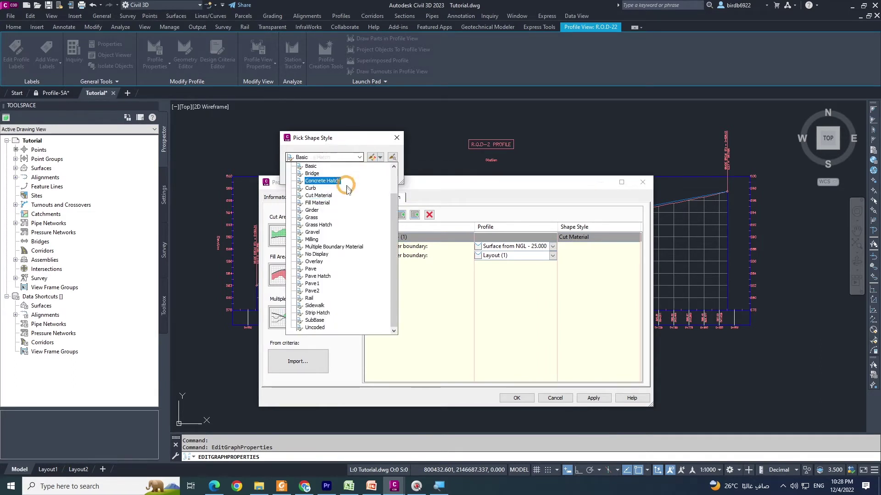
pyautogui.scroll(1, 339, 312)
pyautogui.scroll(-2, 338, 287)
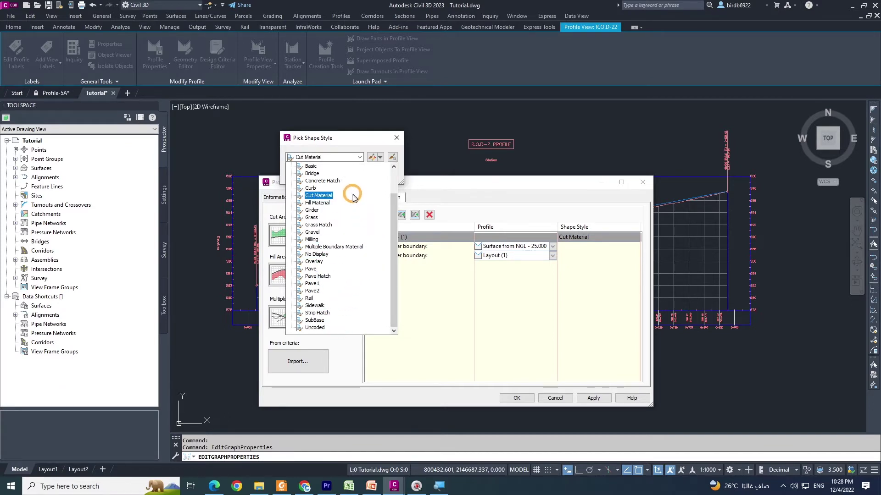
pyautogui.click(329, 196)
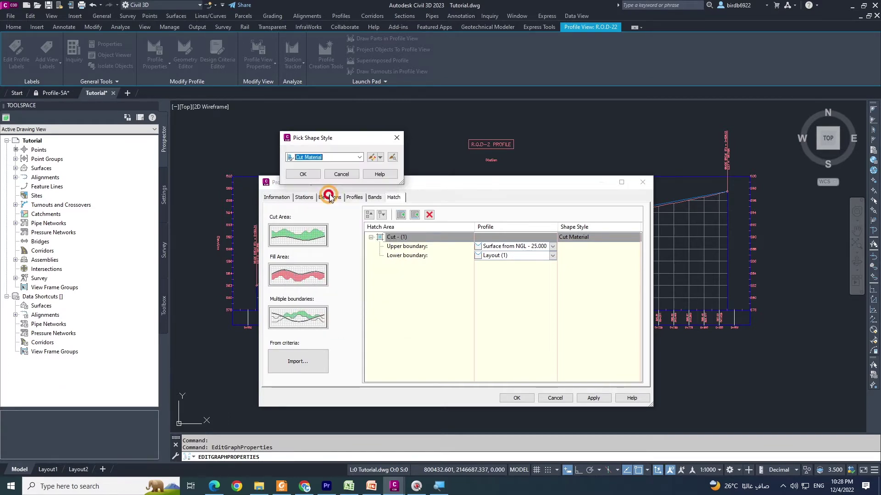
# - Edit the Cut Material shape style, set its view direction to Profile and choose red for the Shape Area Fill component
pyautogui.click(371, 158)
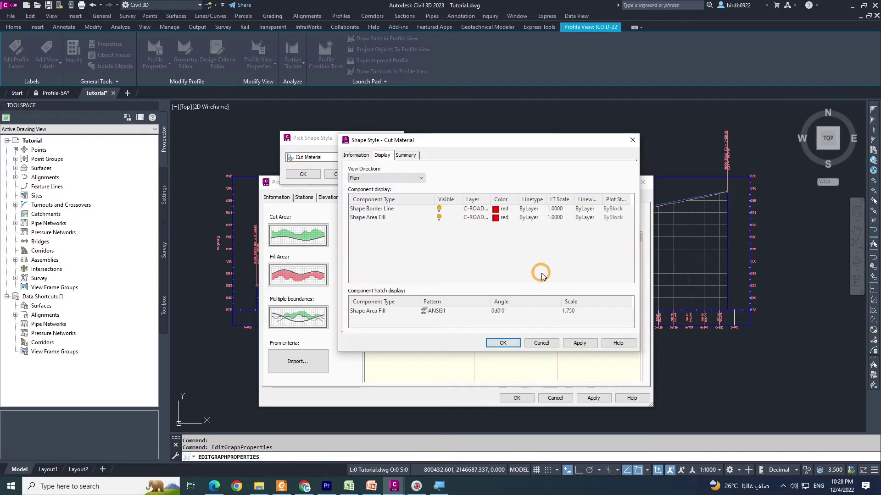
pyautogui.moveTo(480, 142); pyautogui.dragTo(634, 146)
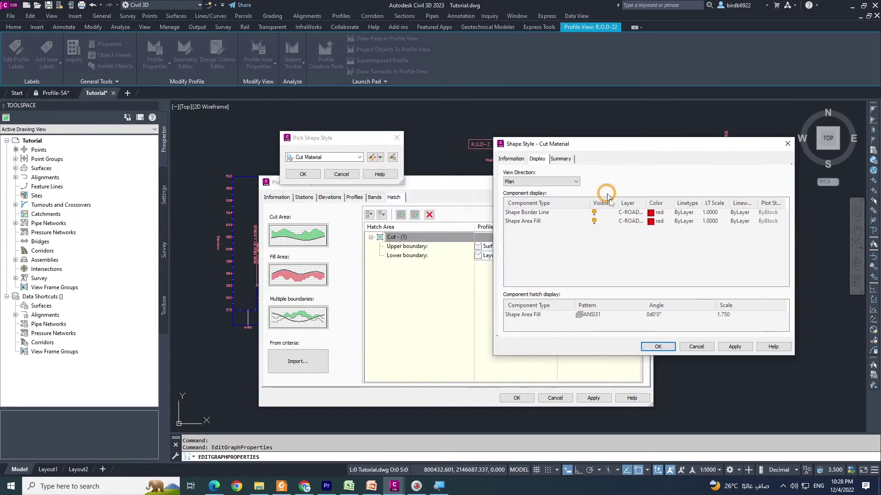
pyautogui.click(511, 180)
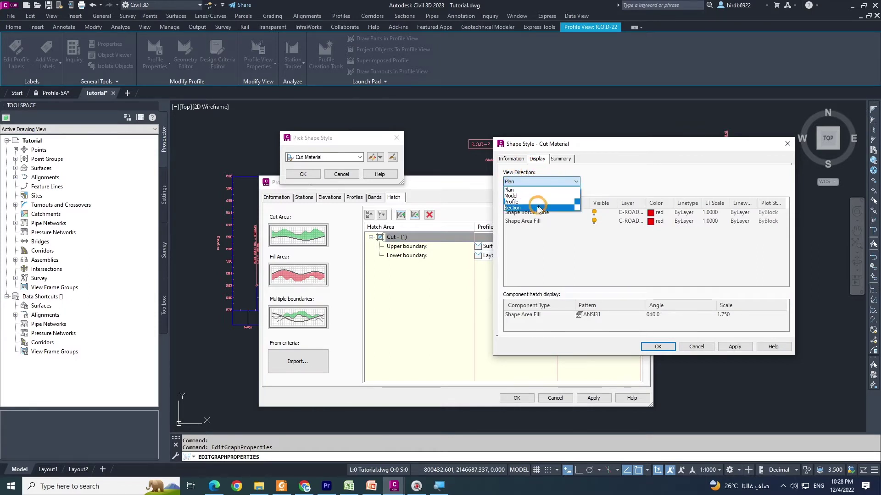
pyautogui.click(513, 201)
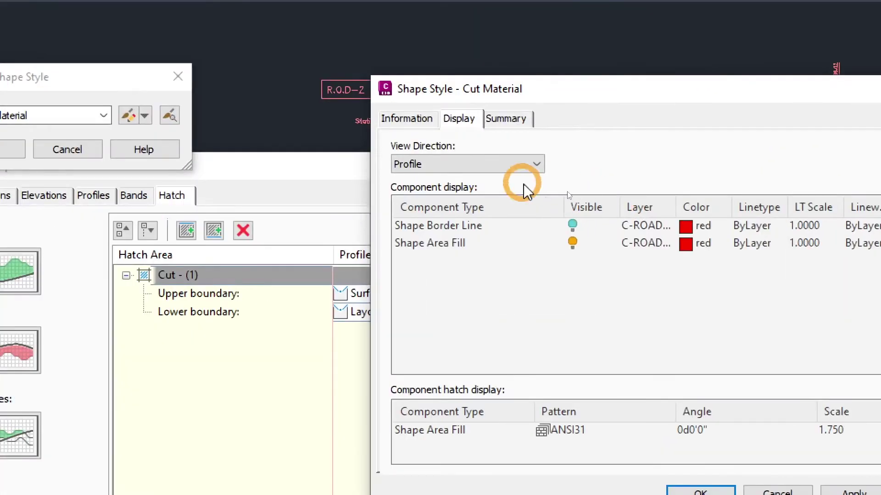
pyautogui.click(534, 180)
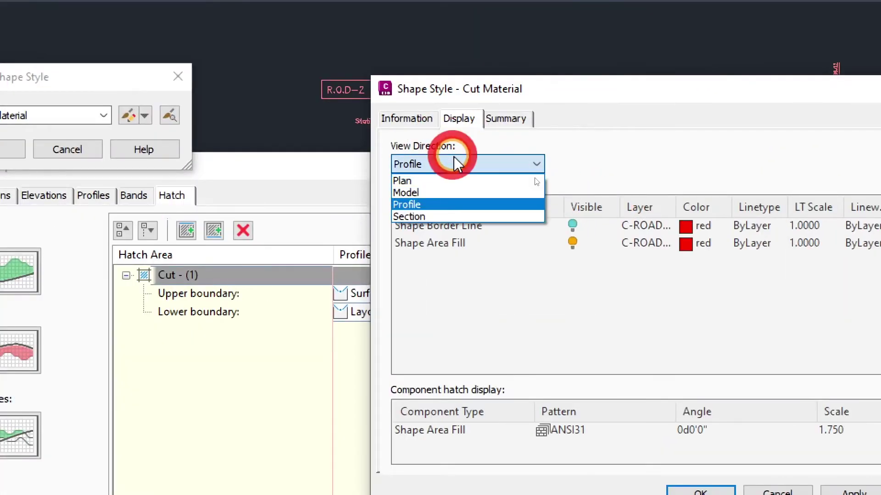
pyautogui.click(455, 160)
pyautogui.moveTo(576, 90); pyautogui.dragTo(370, 37)
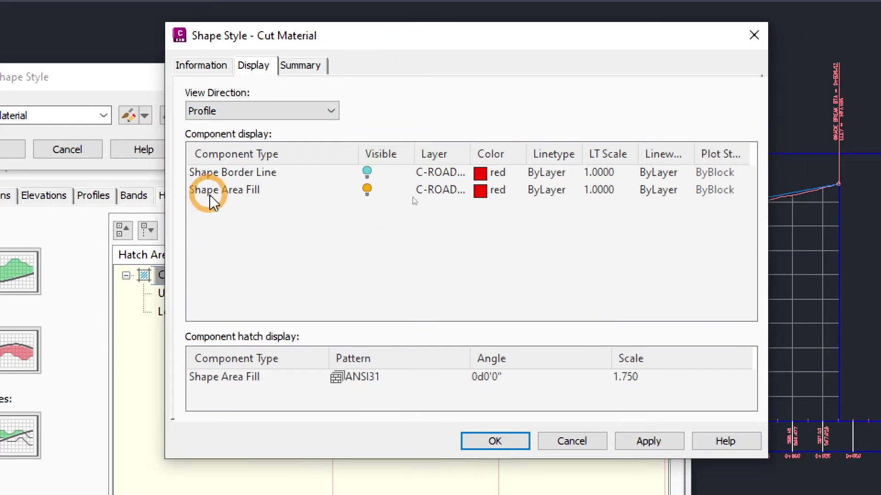
pyautogui.click(481, 191)
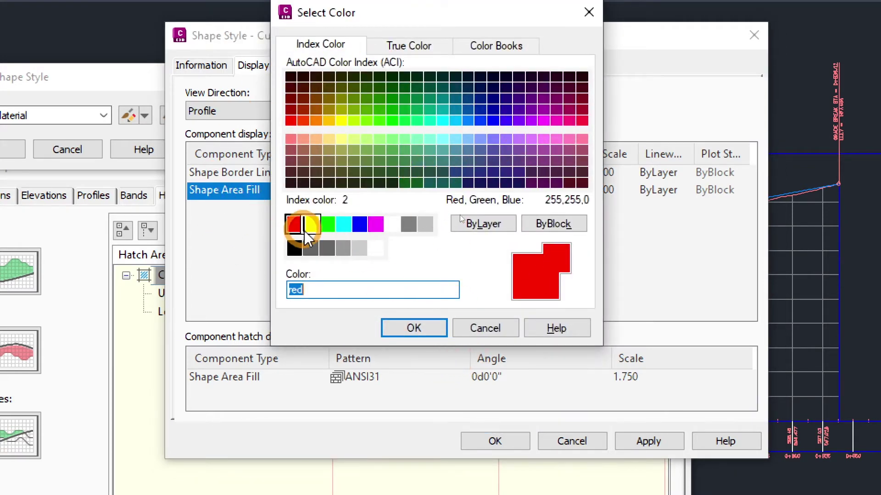
pyautogui.click(413, 328)
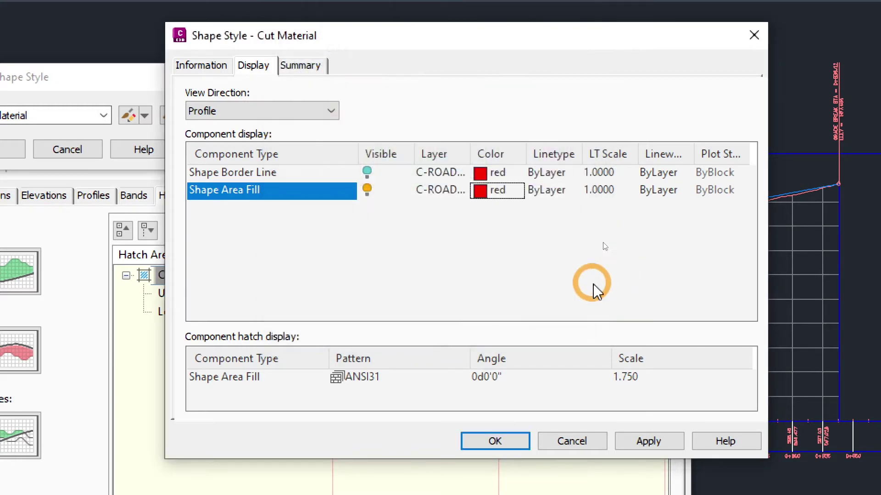
# - Browse the ISO, Other Predefined and Custom hatch palettes and set the Shape Area Fill pattern type to Solid Fill
pyautogui.click(365, 377)
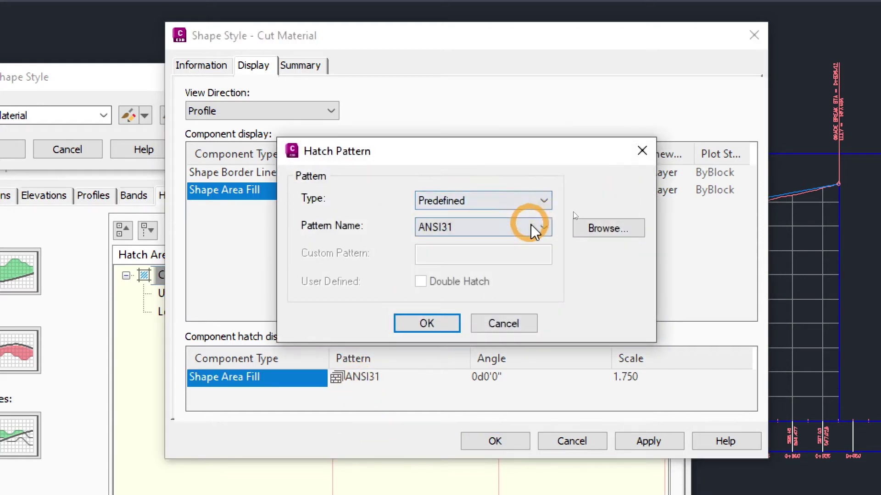
pyautogui.click(524, 200)
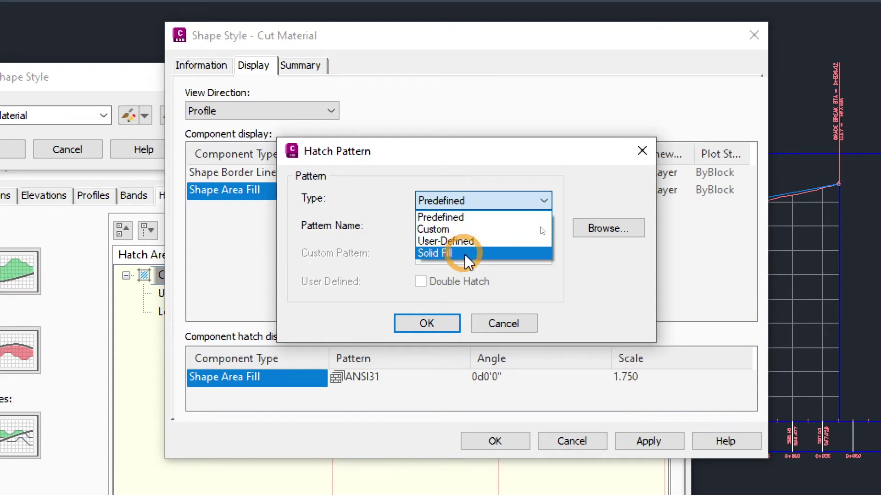
pyautogui.click(466, 259)
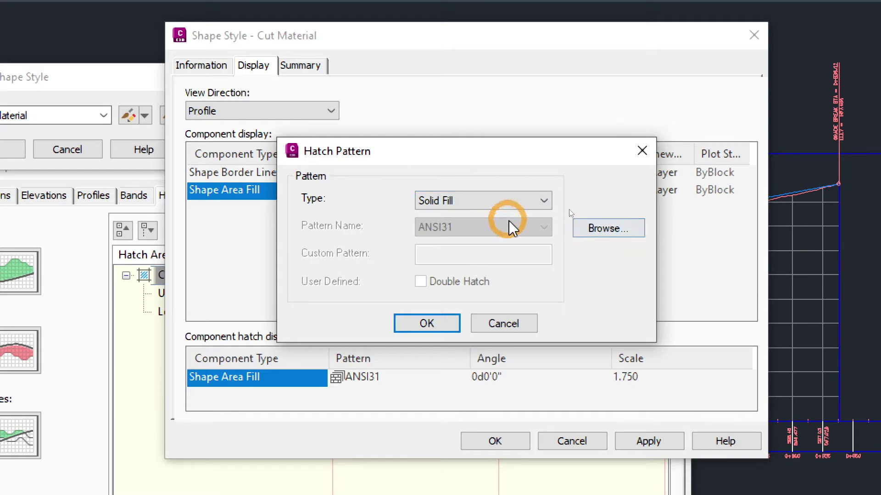
pyautogui.click(605, 228)
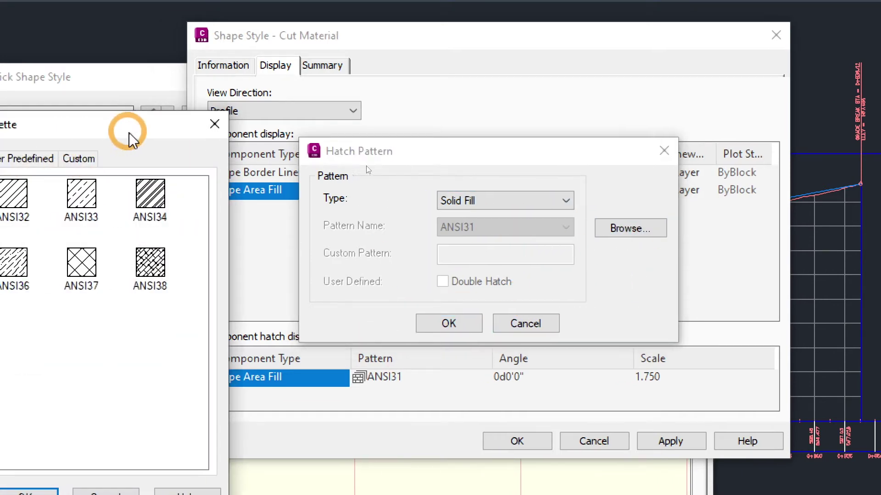
pyautogui.moveTo(129, 134); pyautogui.dragTo(403, 125)
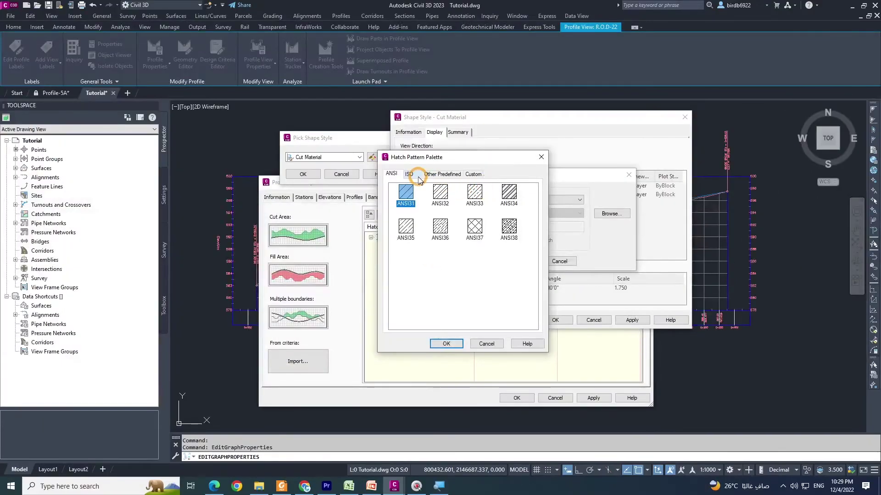
pyautogui.click(235, 152)
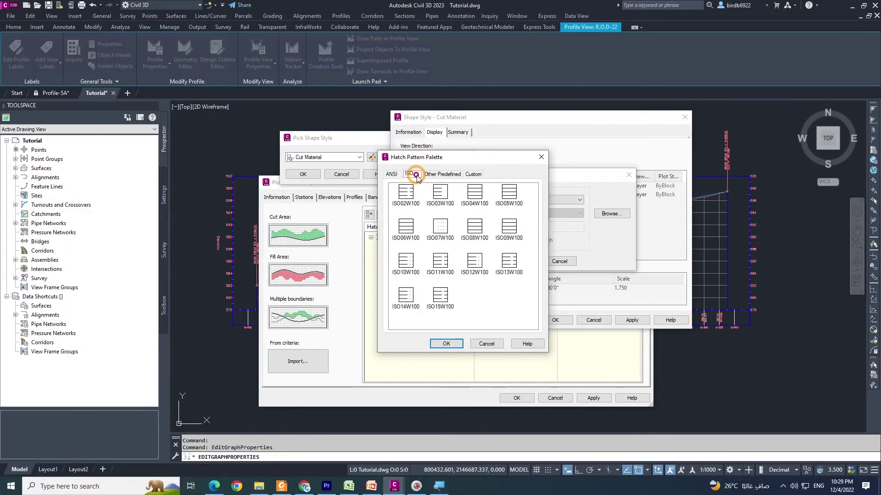
pyautogui.click(443, 174)
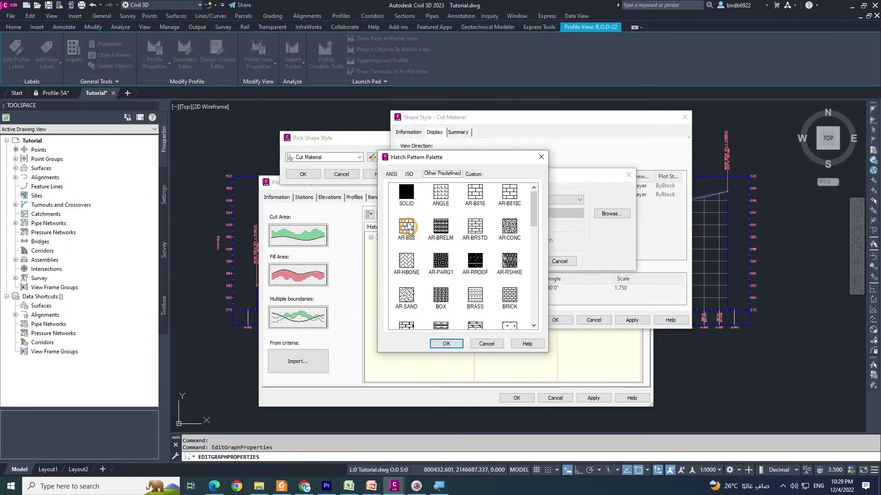
pyautogui.click(472, 174)
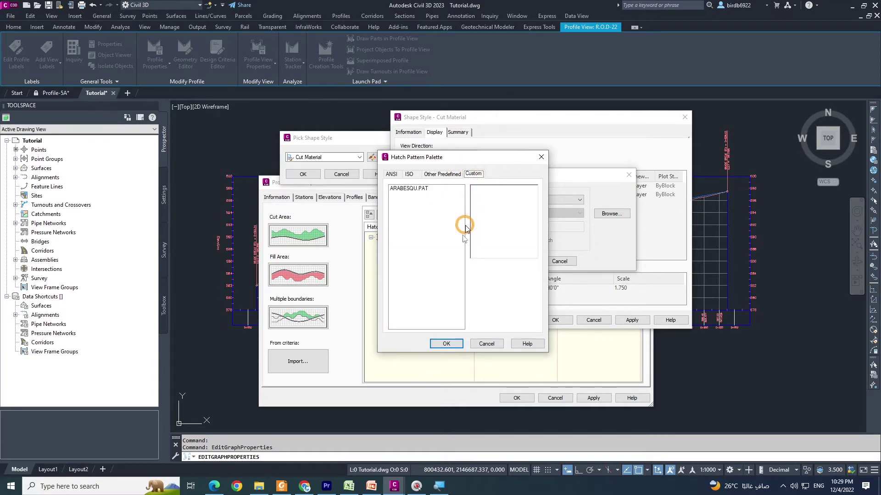
pyautogui.click(486, 344)
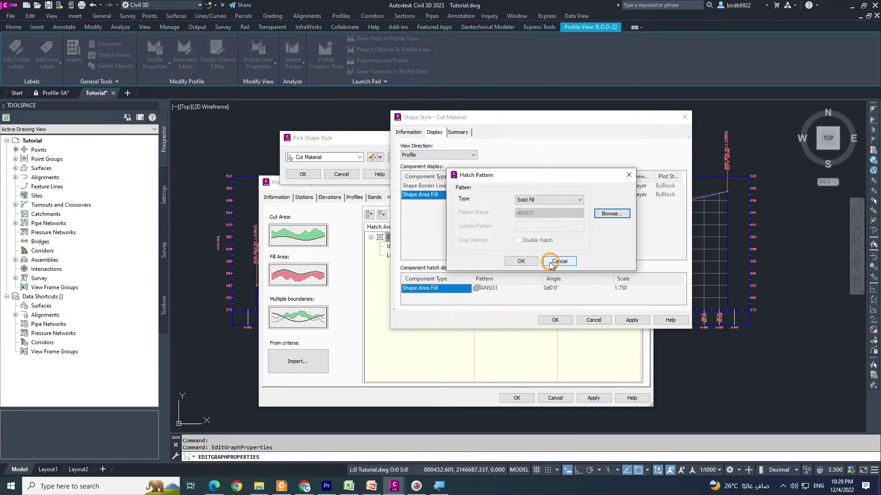
pyautogui.click(521, 262)
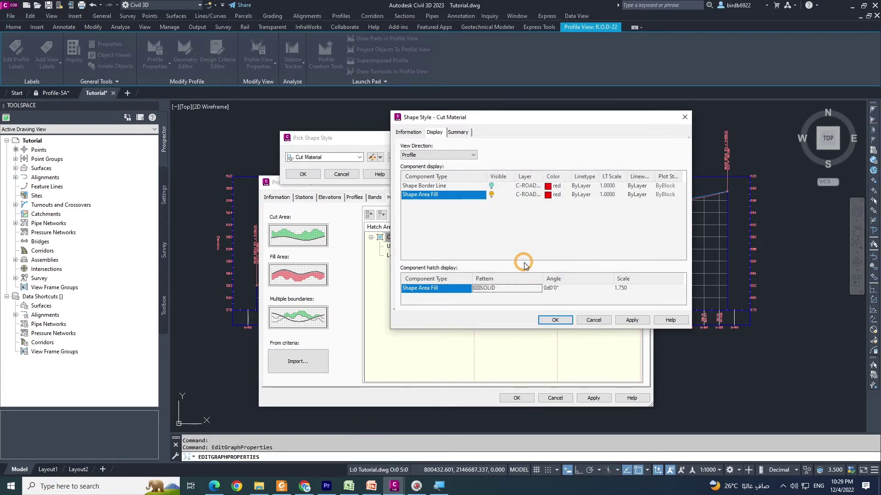
# - Set the Shape Area Fill pattern type to Predefined and choose ANSI31 from the hatch pattern palette
pyautogui.click(557, 289)
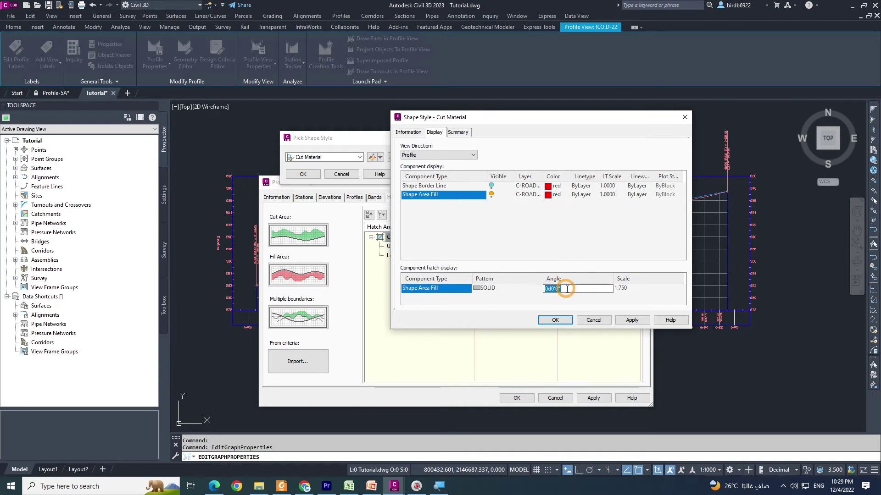
pyautogui.click(504, 292)
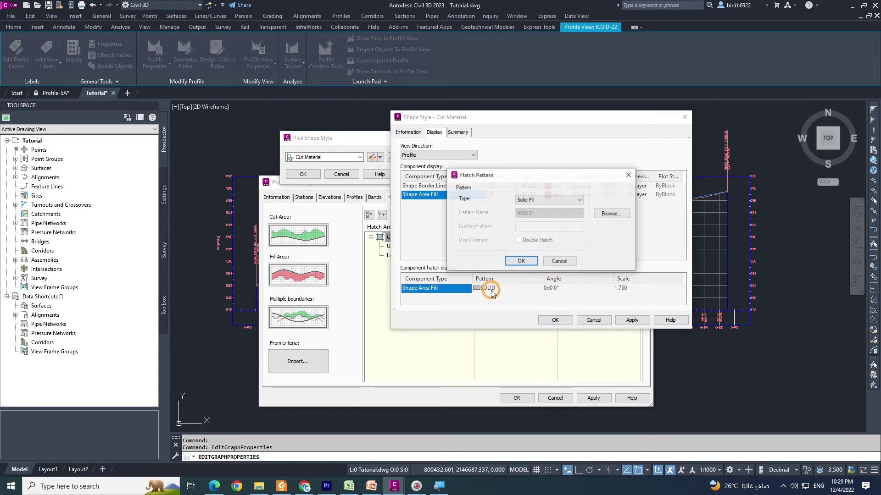
pyautogui.click(548, 200)
pyautogui.click(528, 208)
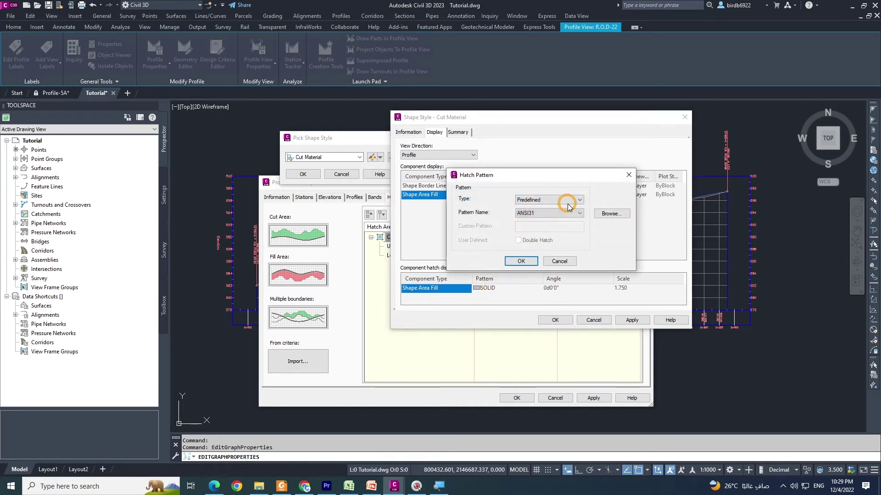
pyautogui.click(609, 214)
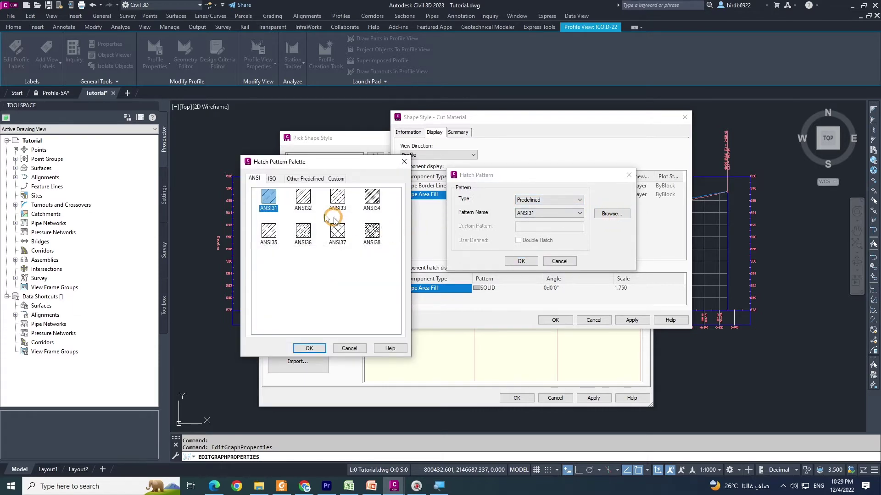
pyautogui.click(300, 180)
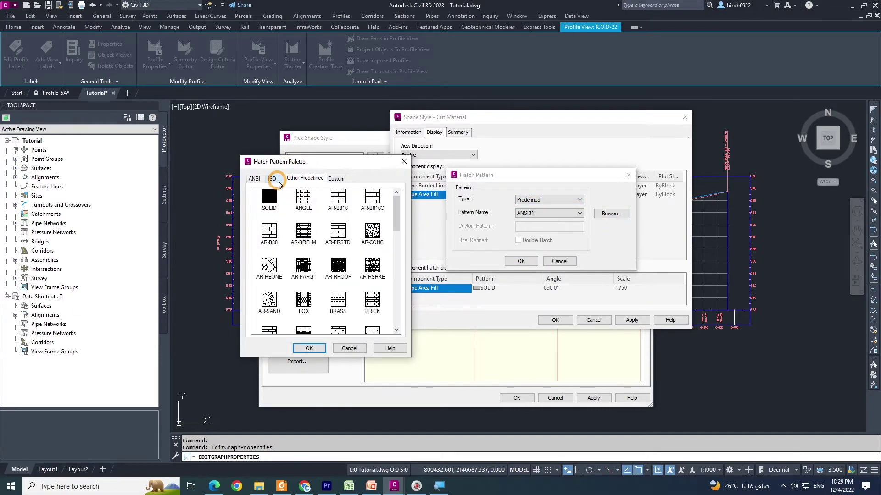
pyautogui.click(271, 178)
pyautogui.click(255, 179)
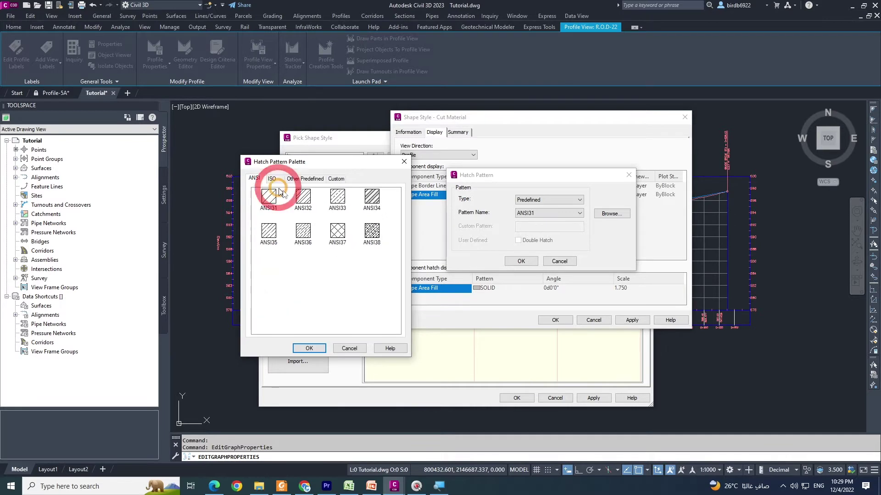
pyautogui.click(275, 200)
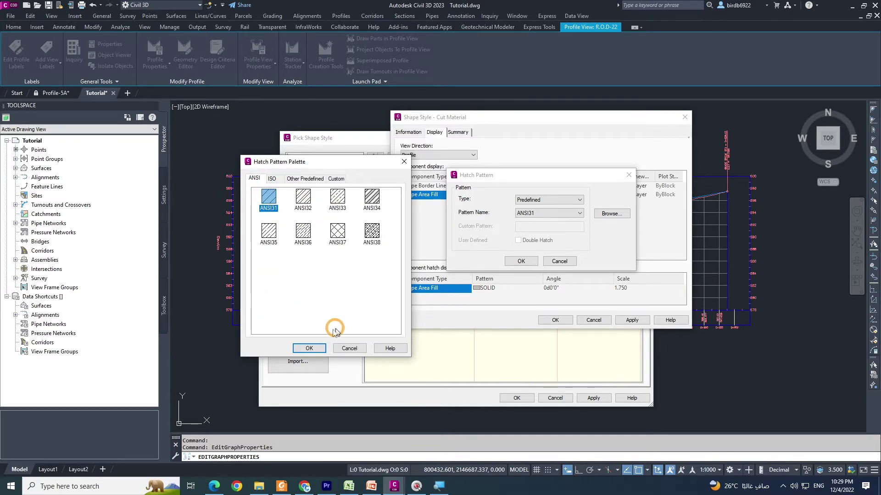
pyautogui.click(308, 348)
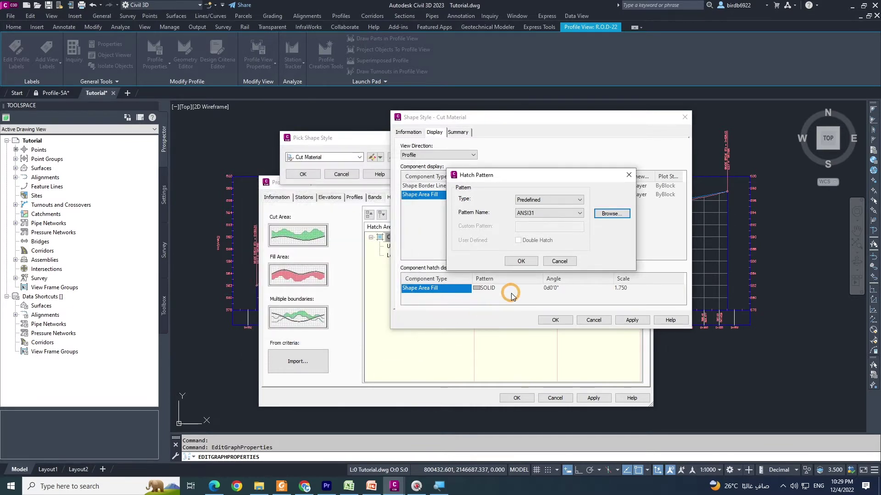
pyautogui.click(522, 261)
# - Enter a 45-degree angle and 0.010 scale for the Shape Area Fill hatch, and cancel out of the shape style editing and picking
pyautogui.click(567, 289)
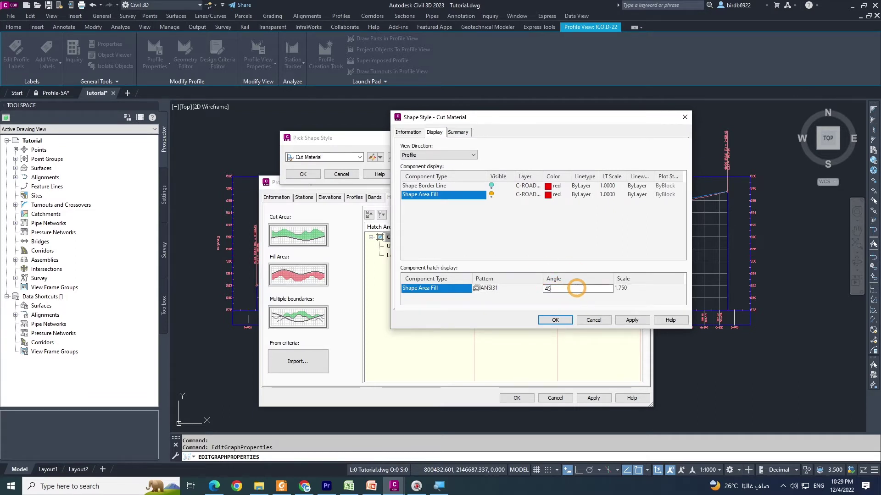
pyautogui.click(620, 290)
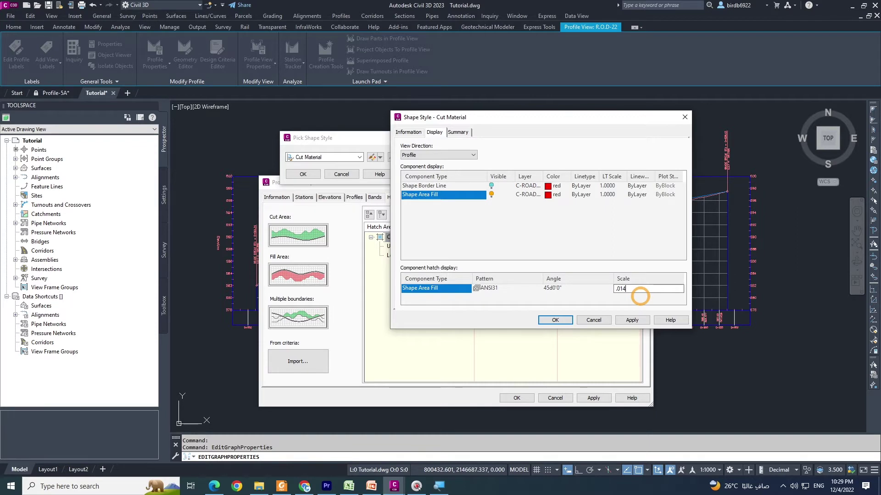
pyautogui.click(601, 300)
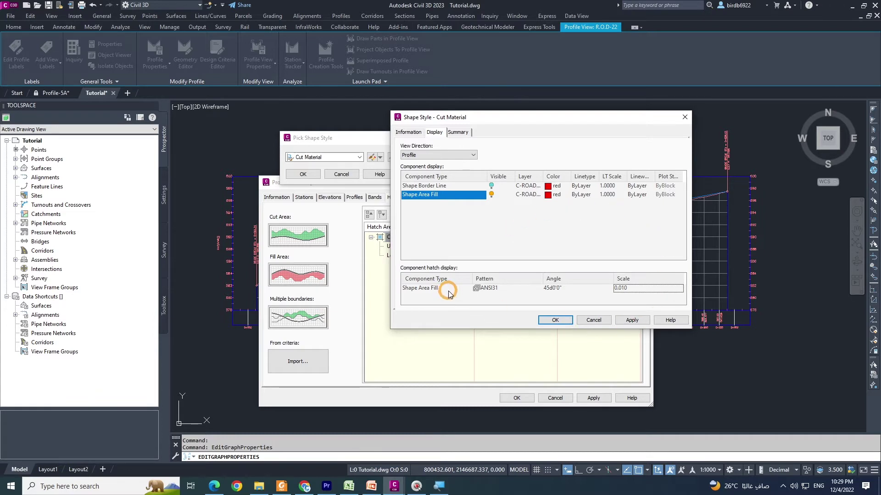
pyautogui.click(598, 320)
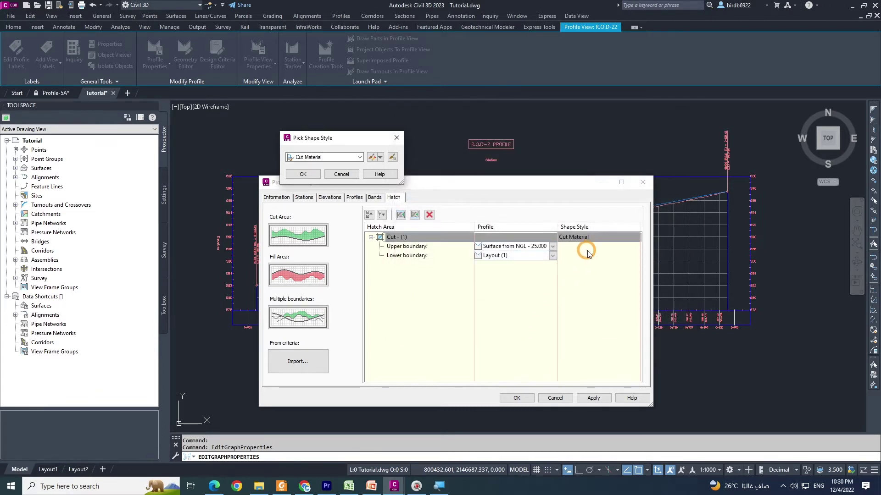
pyautogui.click(552, 247)
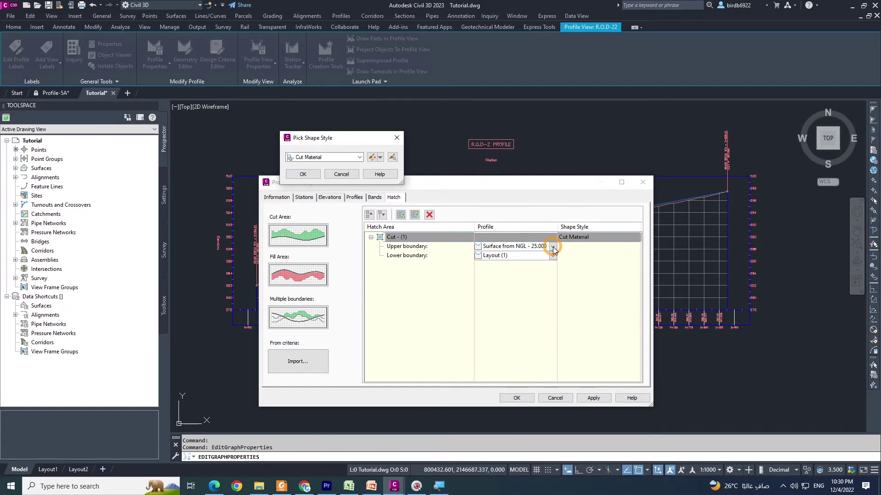
pyautogui.click(341, 173)
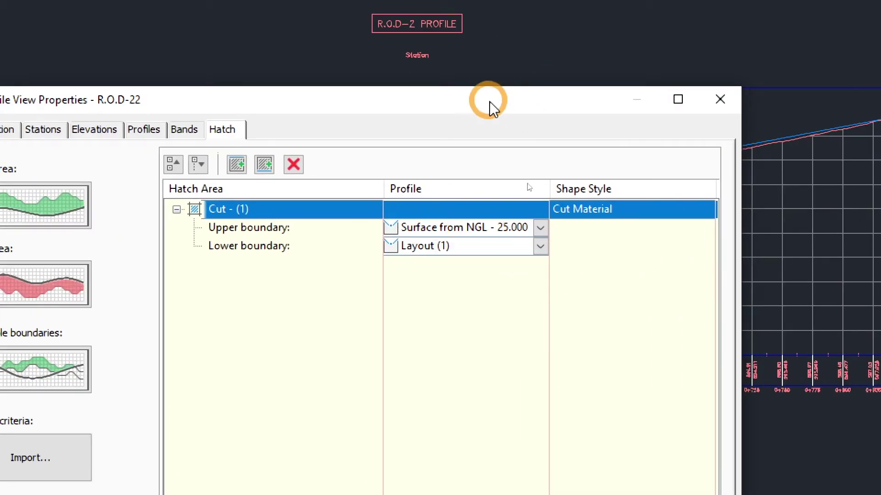
# - Set the upper boundary of the Cut - (1) hatch area to the profile Surface from NGL - -25.000 and apply it
pyautogui.moveTo(489, 101)
pyautogui.mouseDown()
pyautogui.moveTo(595, 126)
pyautogui.moveTo(659, 274)
pyautogui.moveTo(585, 229)
pyautogui.mouseUp()
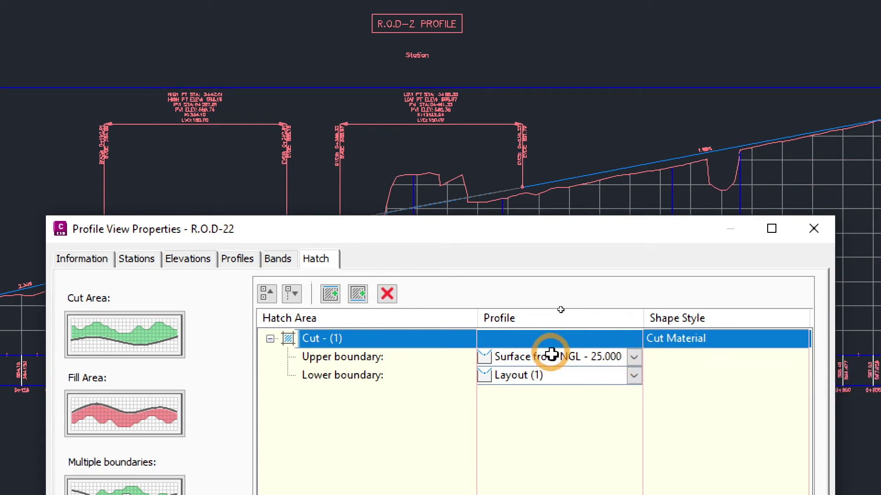
pyautogui.click(634, 357)
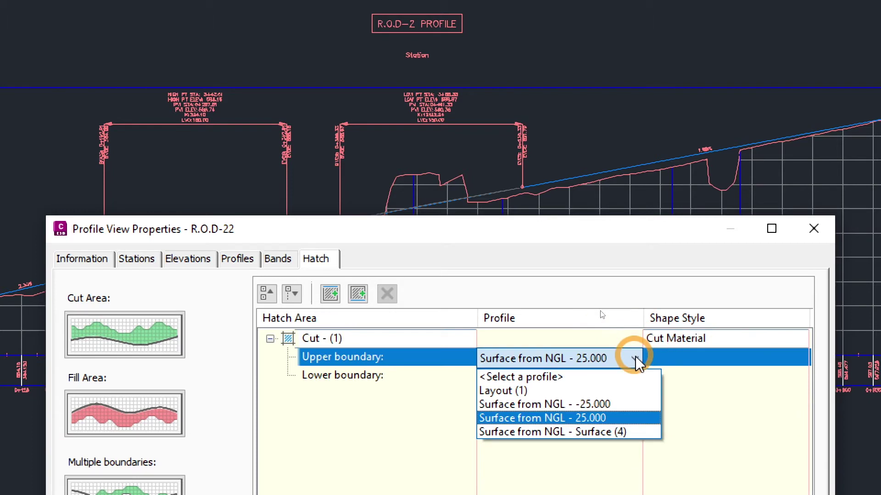
pyautogui.click(611, 405)
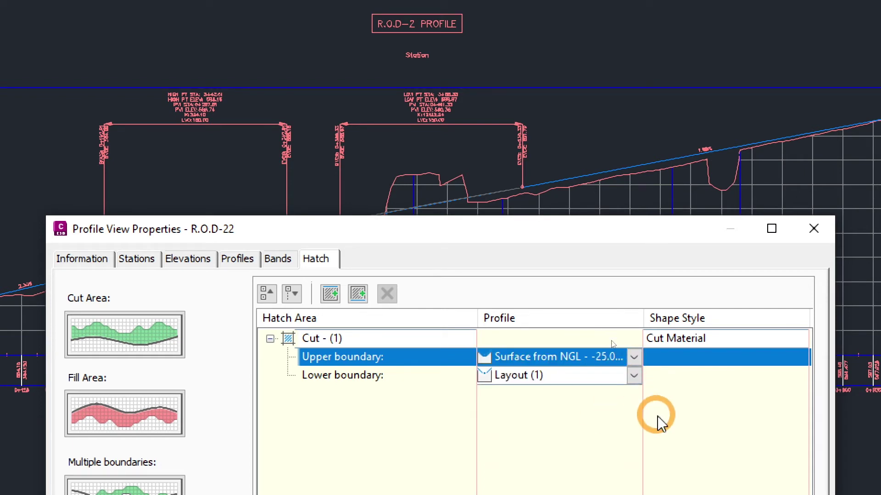
pyautogui.moveTo(677, 224)
pyautogui.mouseDown()
pyautogui.moveTo(545, 102)
pyautogui.moveTo(649, 119)
pyautogui.mouseUp()
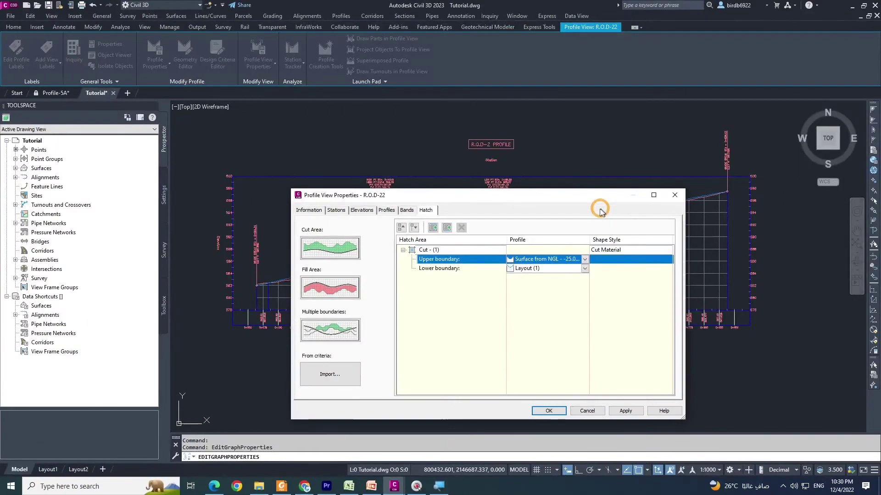
pyautogui.moveTo(648, 199); pyautogui.dragTo(460, 148)
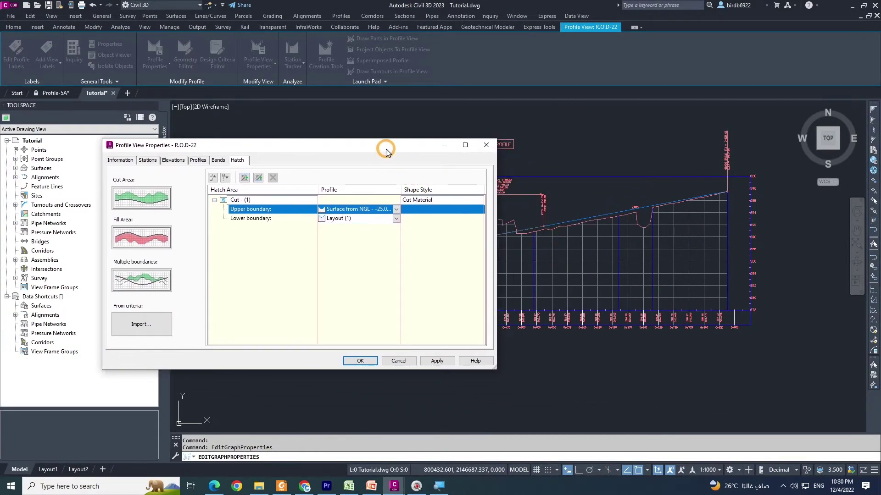
pyautogui.moveTo(386, 152); pyautogui.dragTo(338, 161)
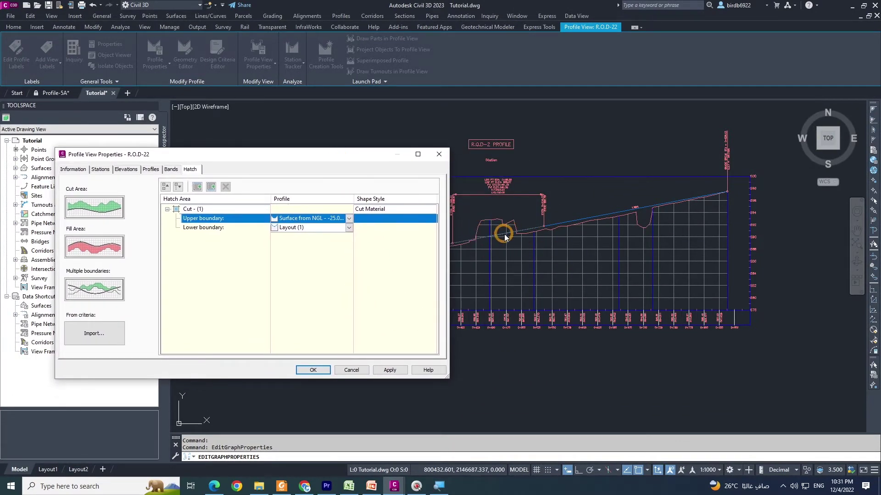
pyautogui.click(389, 370)
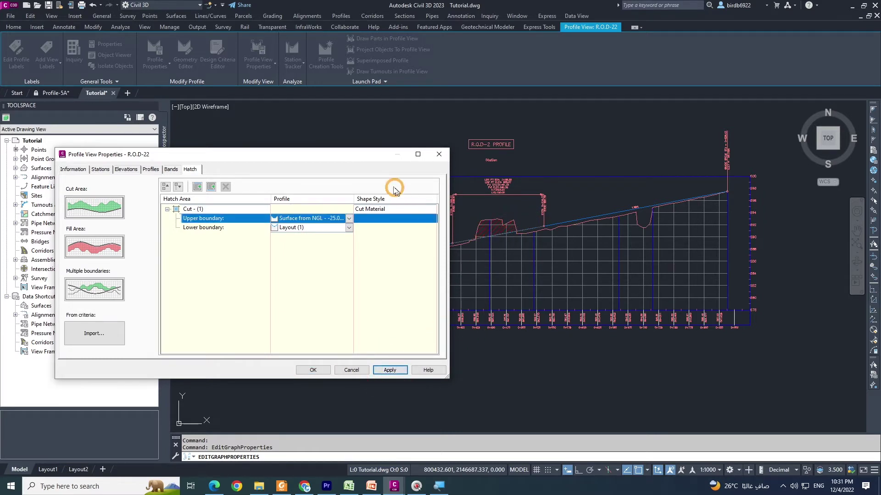
# - Add a fill area hatch to the R.O.D-2 profile view
pyautogui.moveTo(350, 156); pyautogui.dragTo(749, 148)
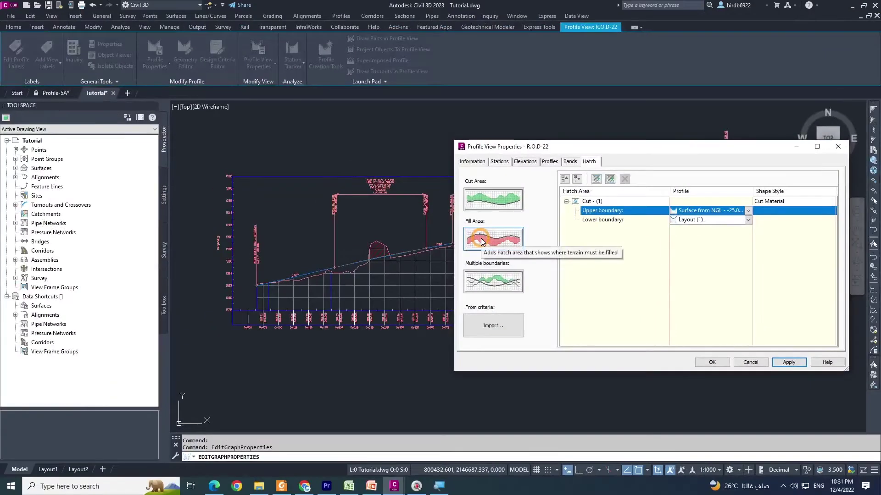
pyautogui.click(480, 243)
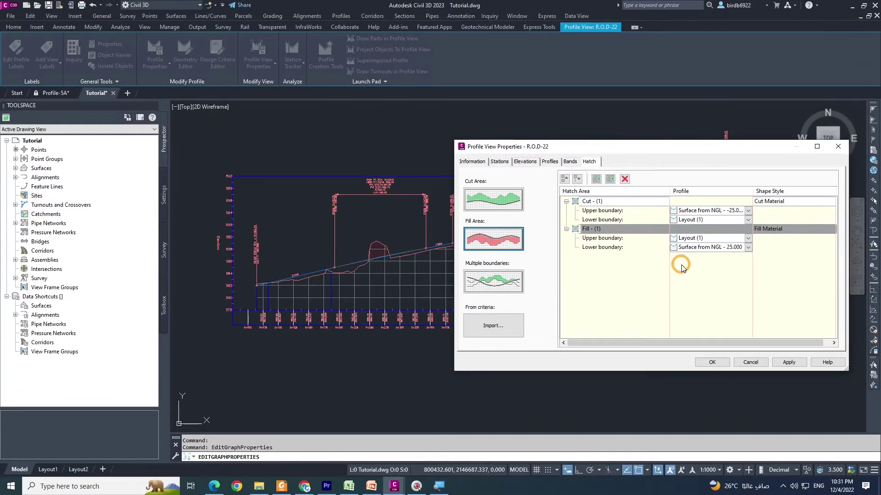
pyautogui.moveTo(695, 152); pyautogui.dragTo(626, 172)
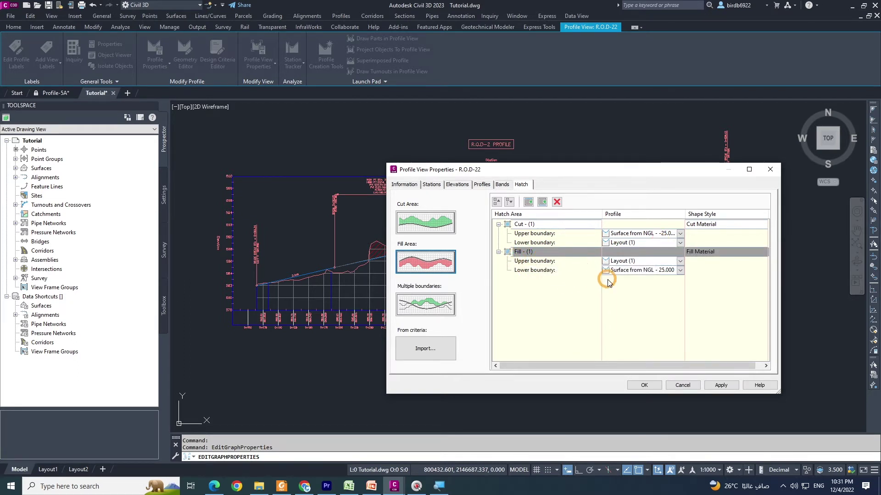
# - Set the lower boundary of the Fill - (1) hatch area to Surface from NGL - -25.000, apply it and close the profile view properties
pyautogui.click(552, 263)
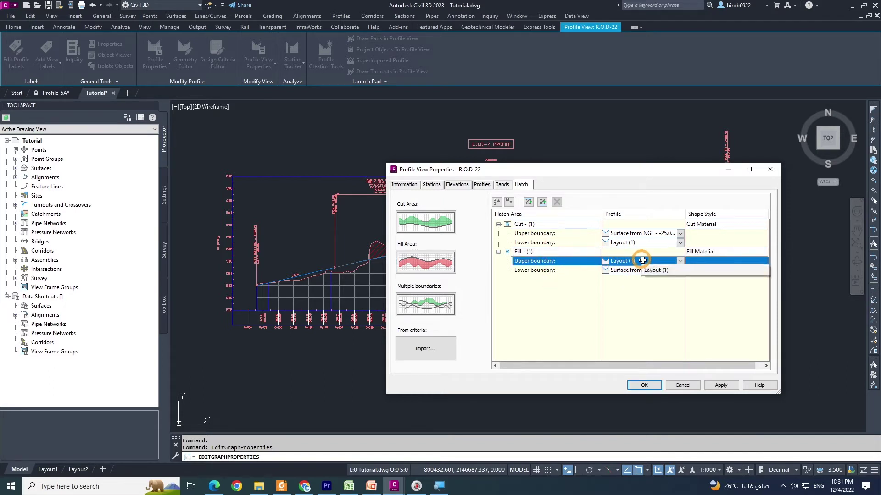
pyautogui.click(610, 283)
pyautogui.click(557, 271)
pyautogui.click(612, 277)
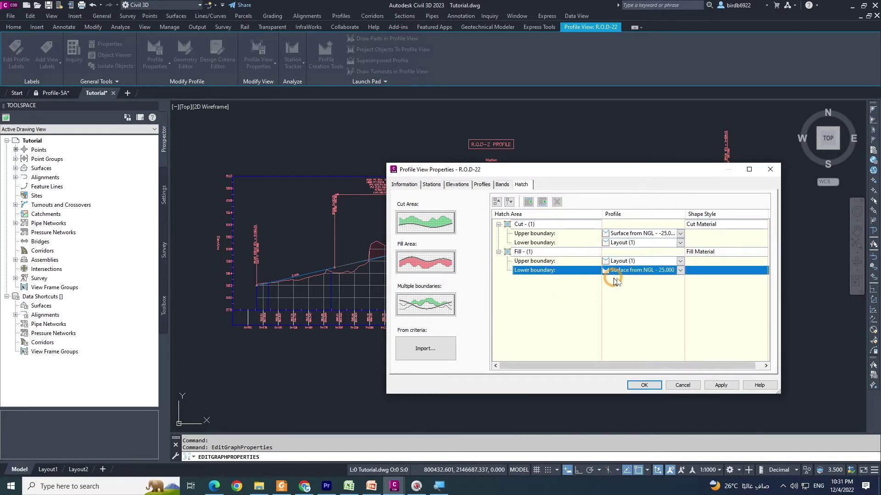
pyautogui.click(658, 271)
pyautogui.click(680, 277)
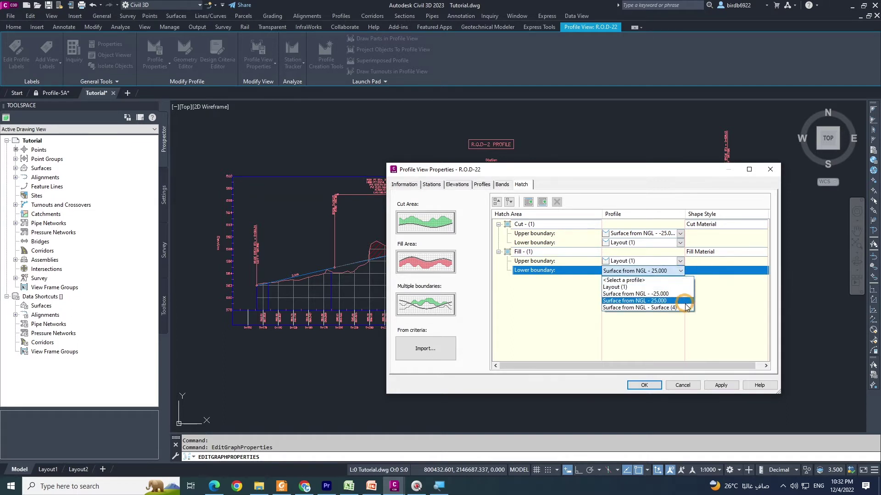
pyautogui.click(664, 293)
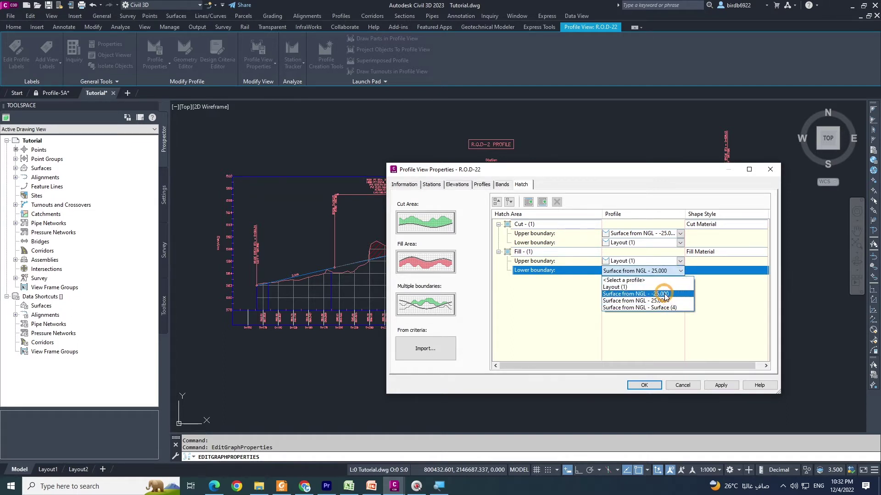
pyautogui.click(714, 385)
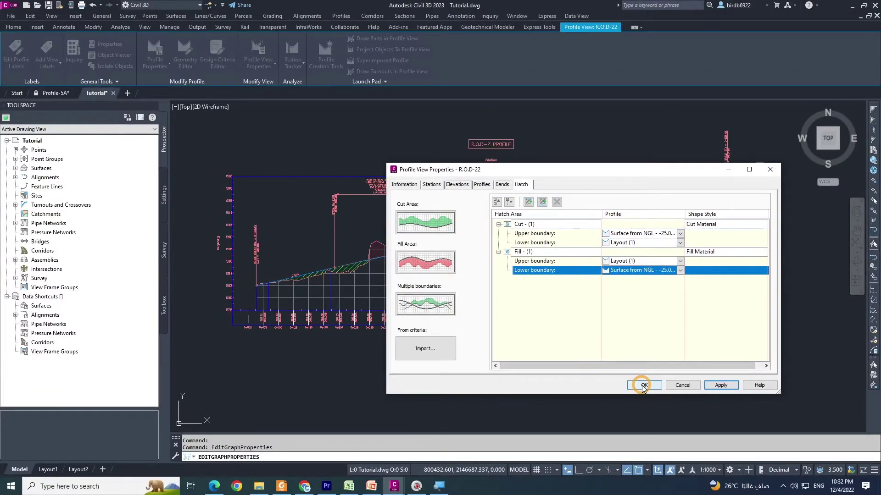
pyautogui.click(643, 385)
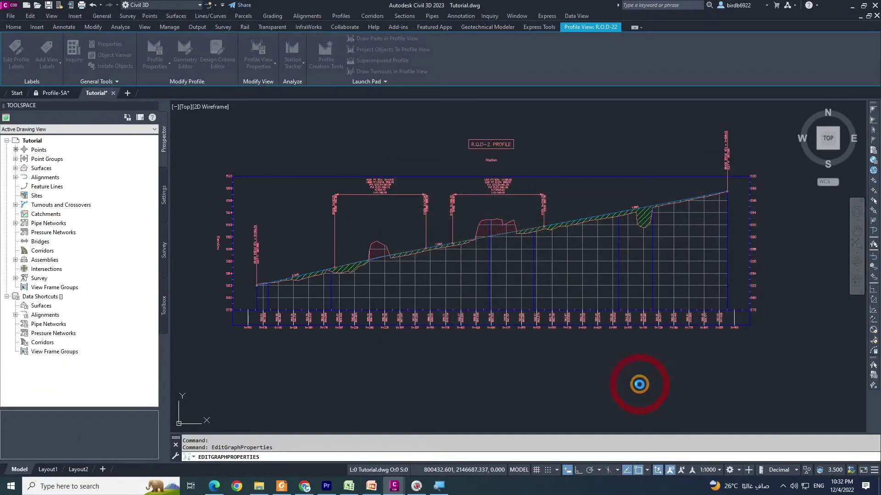
pyautogui.press('Escape')
pyautogui.press('Escape')
pyautogui.scroll(1, 405, 251)
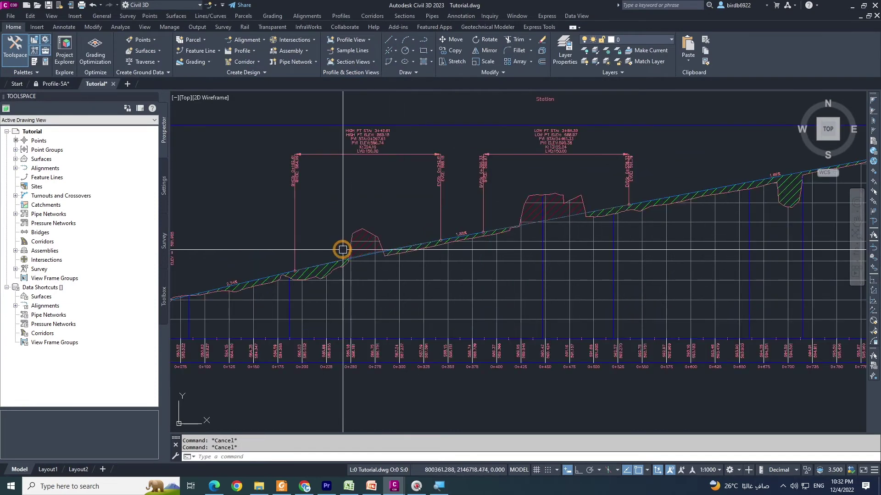
pyautogui.scroll(-1, 567, 216)
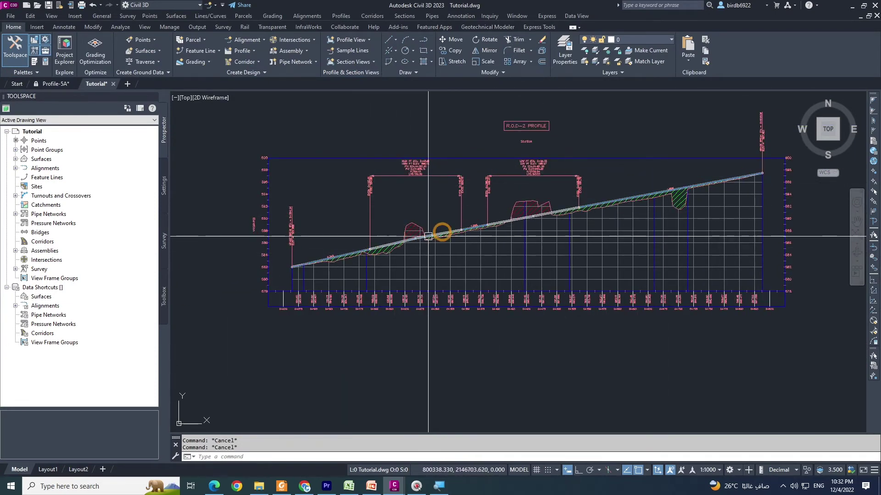
pyautogui.scroll(2, 635, 196)
pyautogui.scroll(3, 694, 206)
pyautogui.click(707, 193)
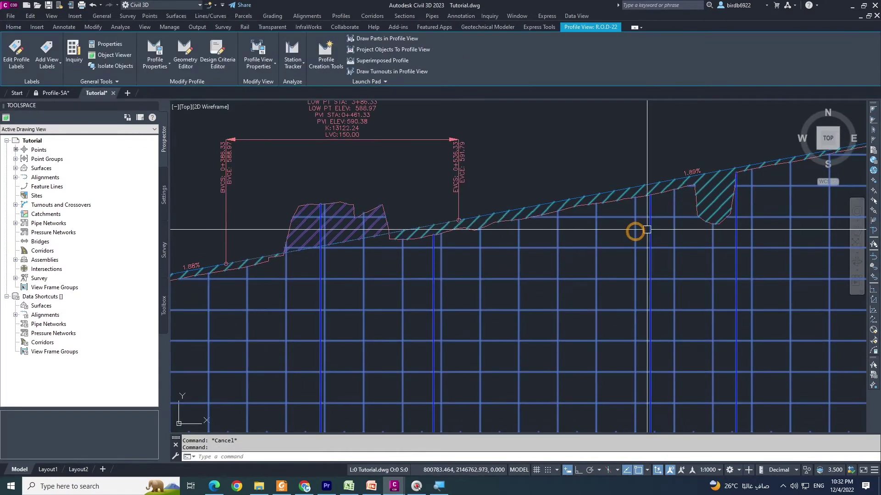
pyautogui.scroll(-5, 598, 248)
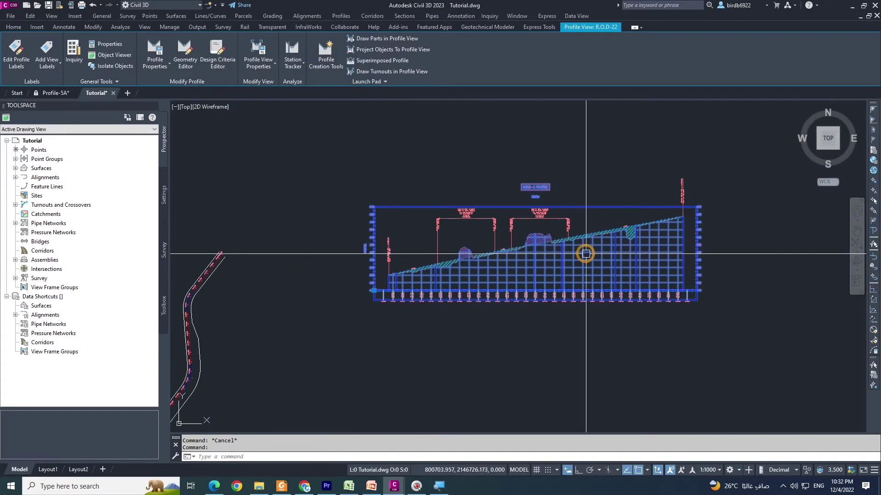
pyautogui.rightClick(596, 255)
pyautogui.click(637, 355)
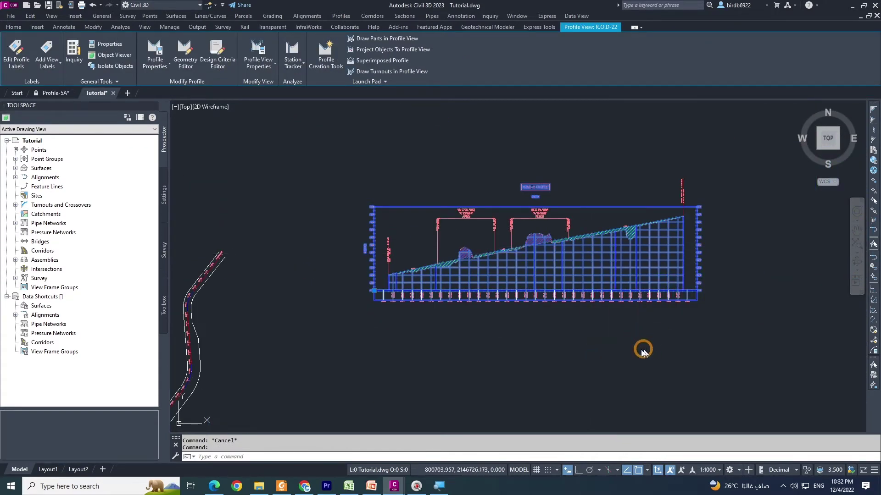
pyautogui.moveTo(530, 236); pyautogui.dragTo(452, 147)
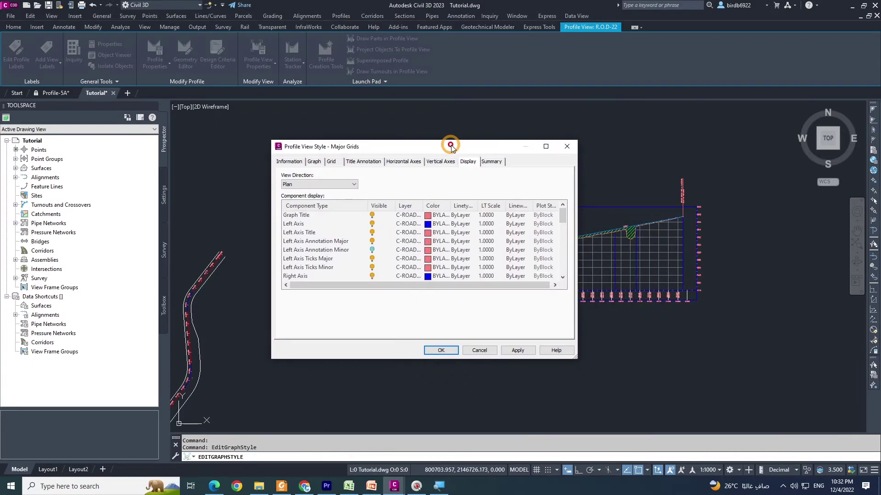
pyautogui.press('Escape')
# - Open the Cut Material shape style of the R.O.D-2 profile view's Cut - (1) hatch area and switch its view direction to Profile
pyautogui.click(576, 250)
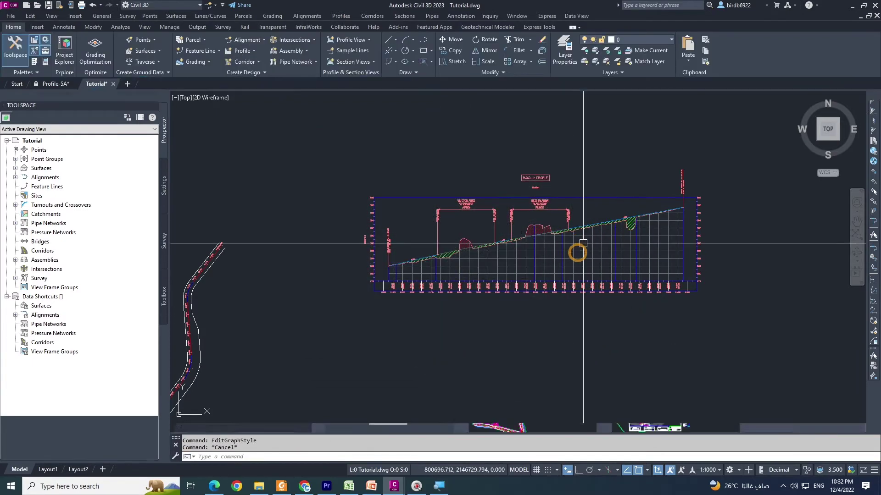
pyautogui.rightClick(582, 253)
pyautogui.click(647, 344)
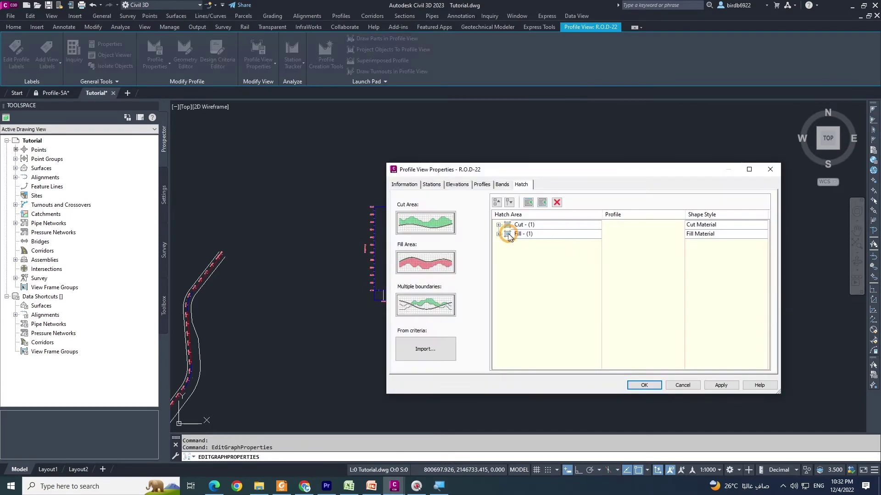
pyautogui.click(498, 225)
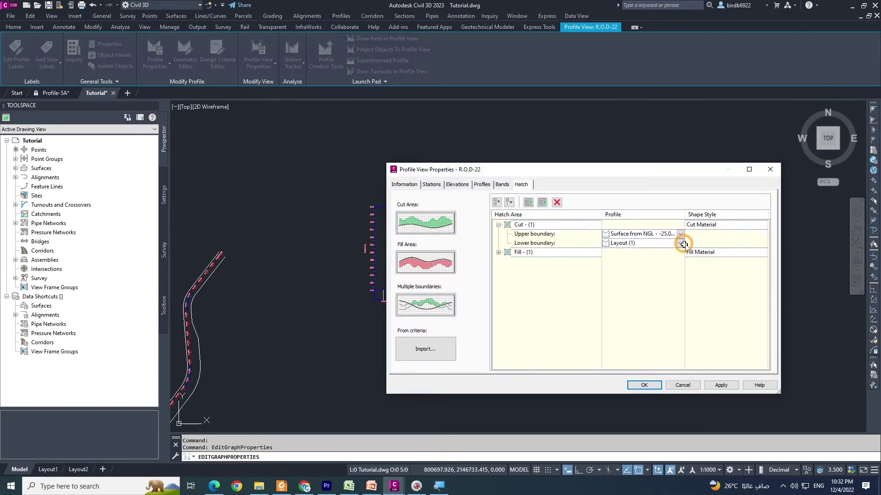
pyautogui.click(712, 225)
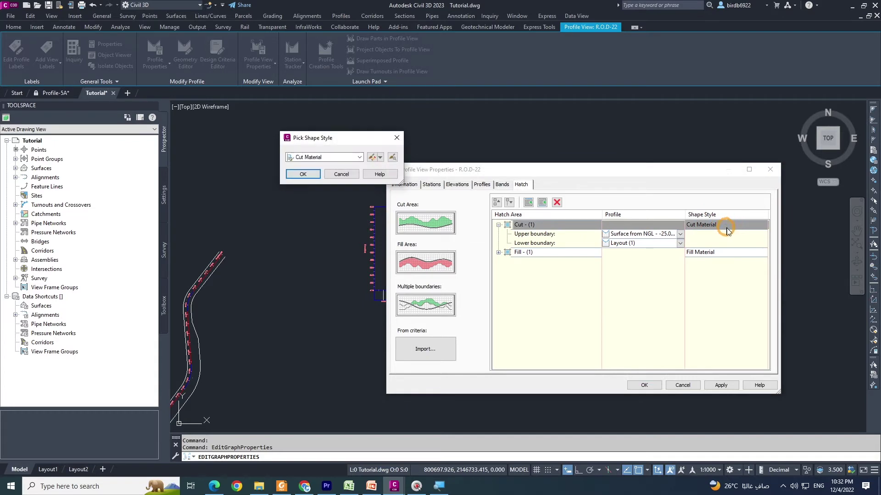
pyautogui.click(372, 158)
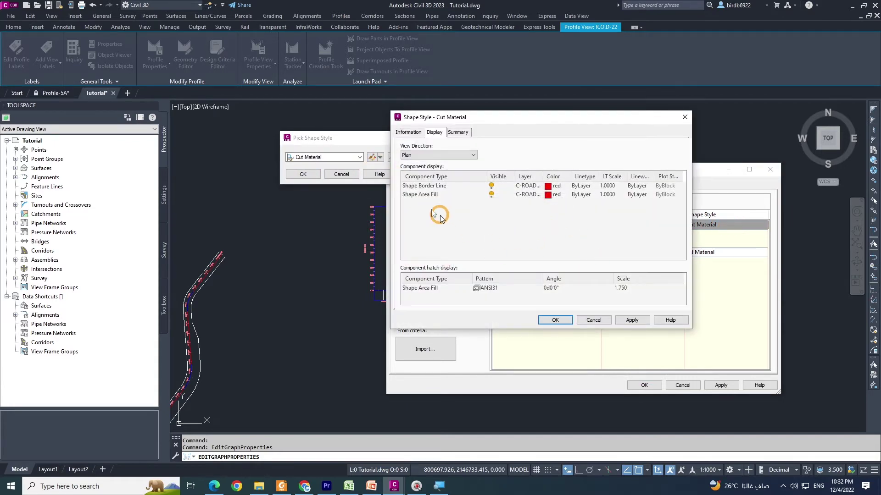
pyautogui.click(429, 161)
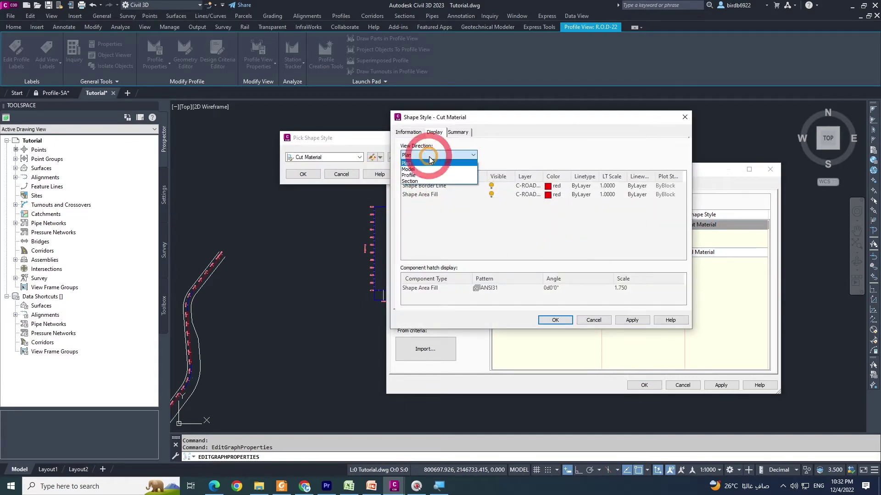
pyautogui.click(410, 178)
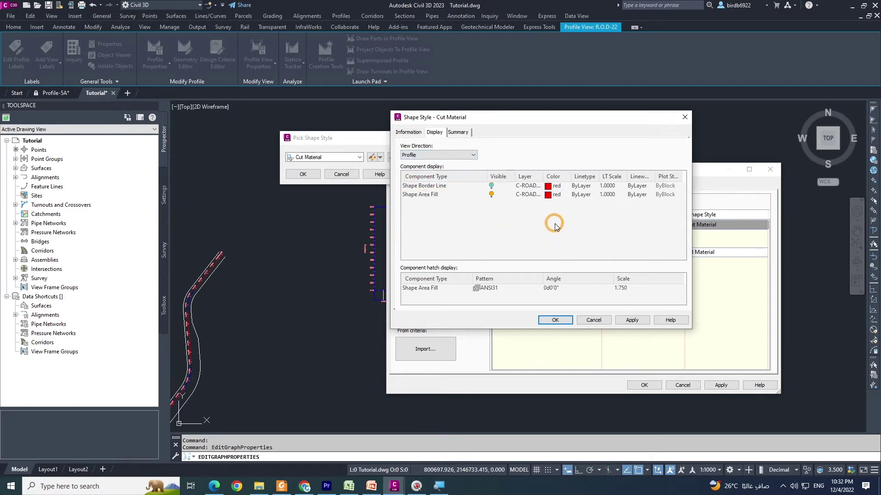
# - Set the Cut Material style's Shape Area Fill hatch pattern type to Solid Fill and apply it to the profile view
pyautogui.click(480, 292)
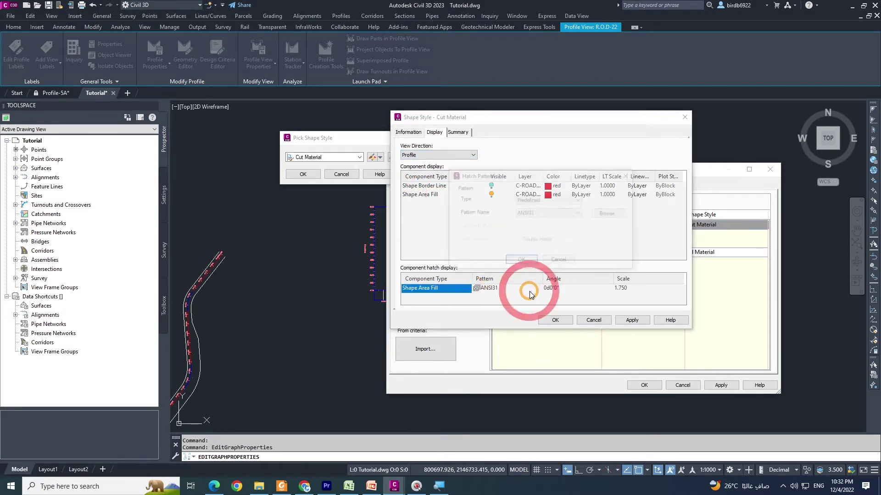
pyautogui.click(564, 201)
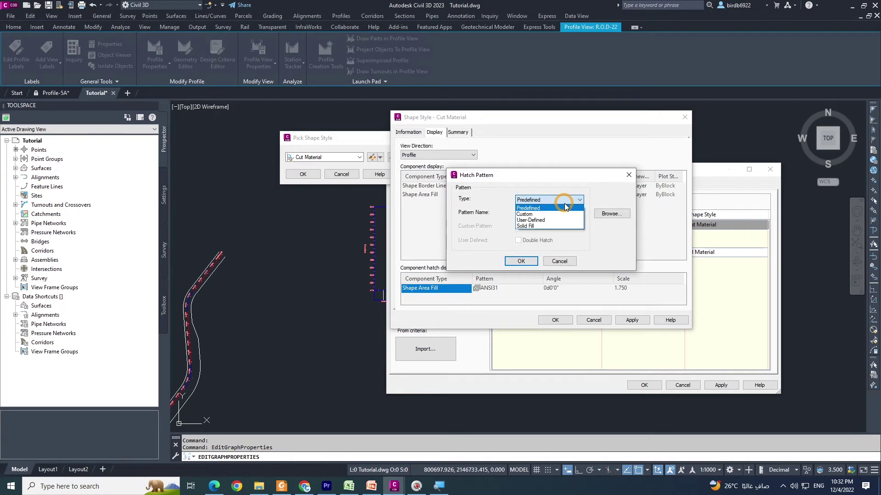
pyautogui.click(528, 225)
pyautogui.click(527, 262)
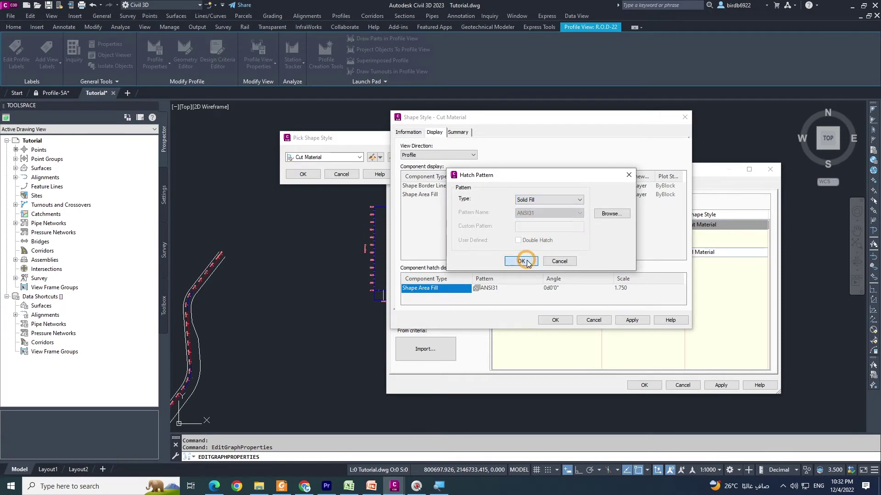
pyautogui.click(629, 319)
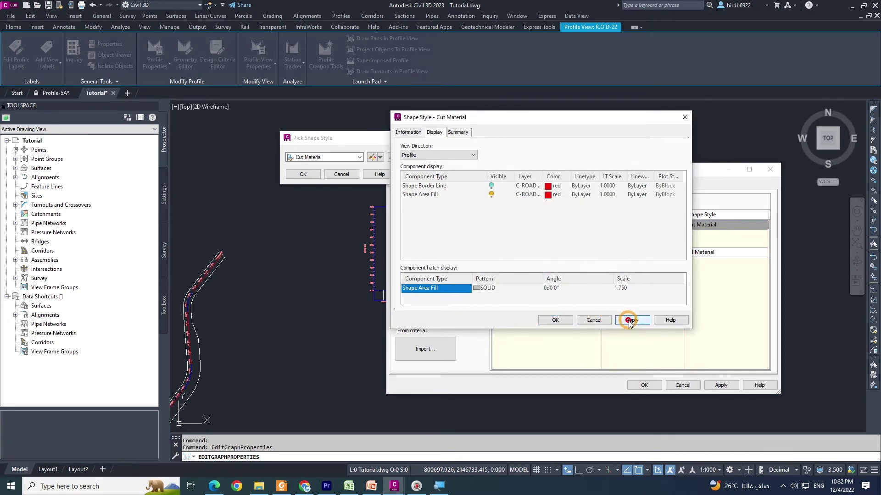
pyautogui.click(563, 322)
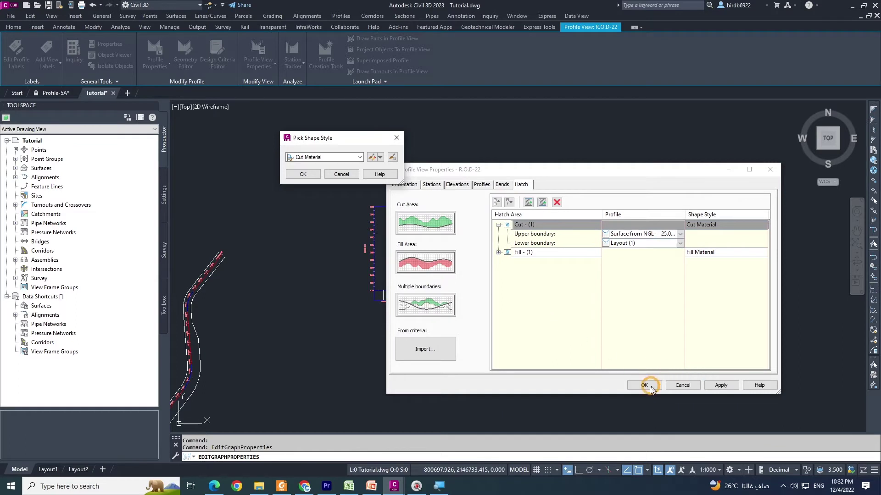
pyautogui.click(303, 174)
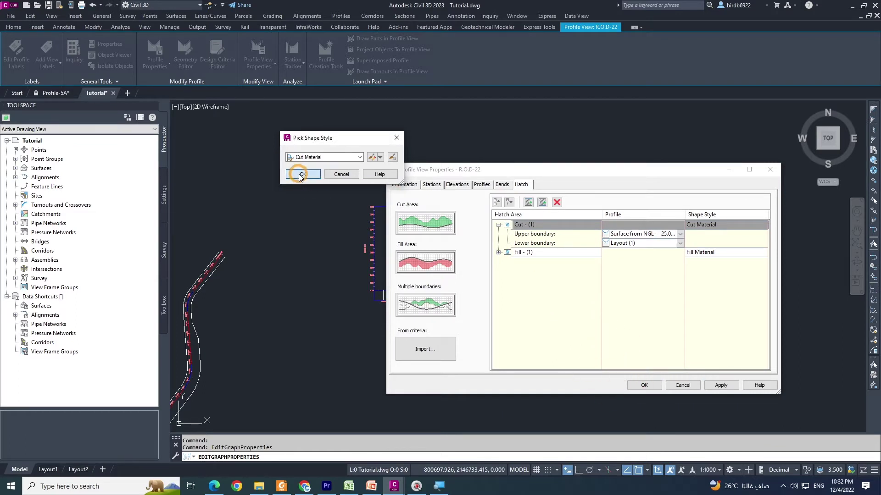
pyautogui.click(720, 385)
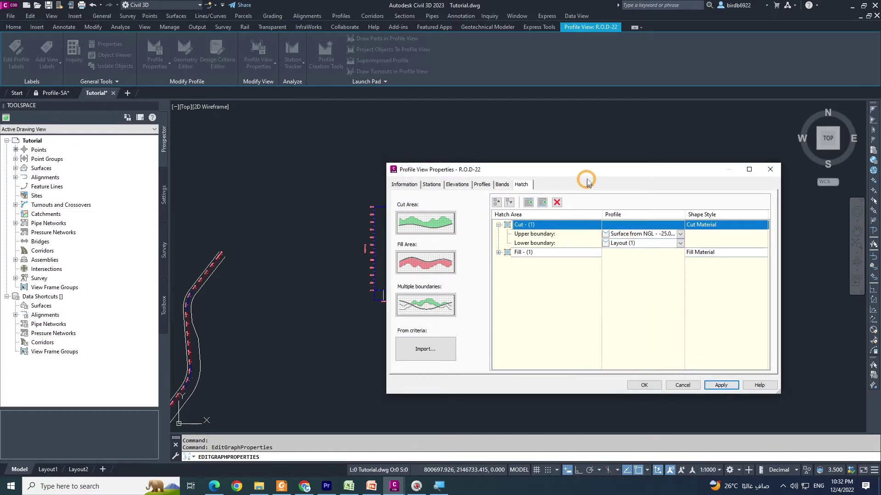
pyautogui.moveTo(585, 170)
pyautogui.mouseDown()
pyautogui.moveTo(507, 367)
pyautogui.moveTo(491, 283)
pyautogui.mouseUp()
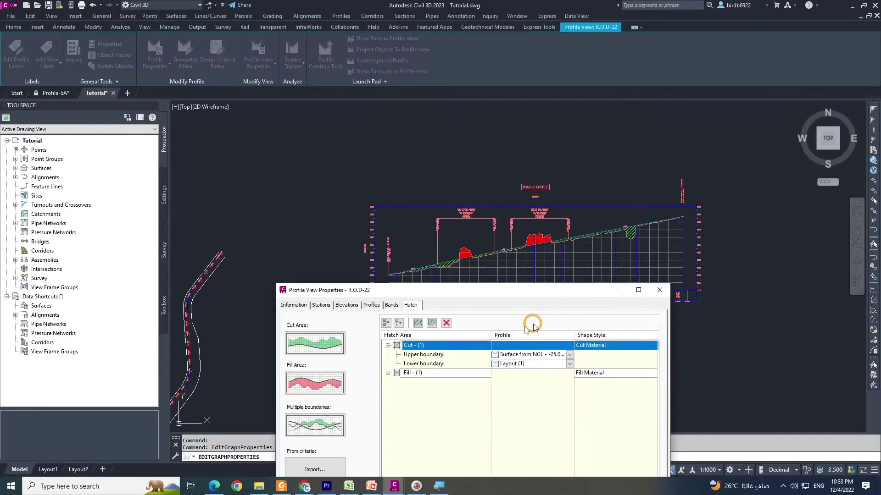
# - Open the Fill Material shape style of the Fill - (1) hatch area and switch its view direction to Profile
pyautogui.click(387, 373)
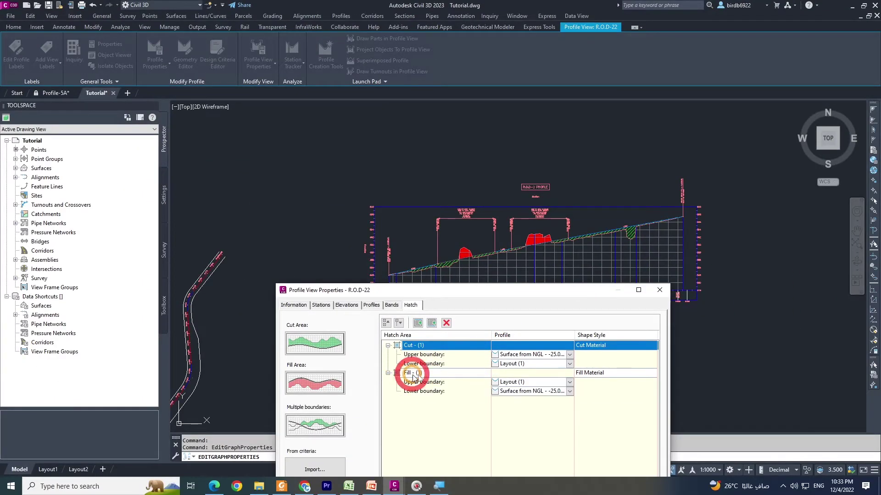
pyautogui.click(589, 372)
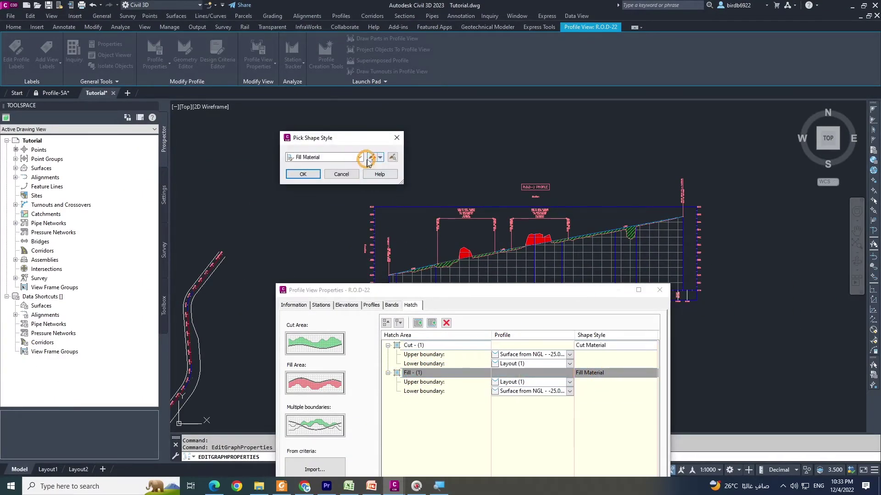
pyautogui.click(371, 157)
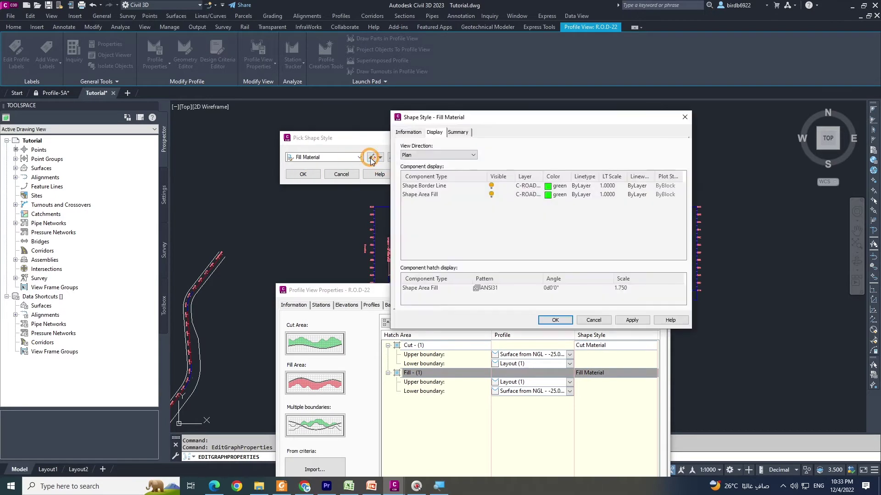
pyautogui.click(455, 158)
pyautogui.click(441, 176)
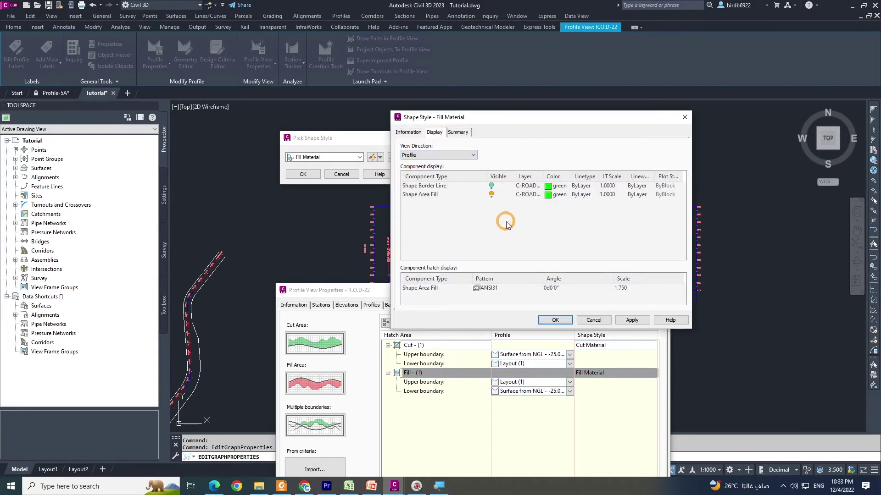
# - Set the Fill Material style's Shape Area Fill hatch pattern type to Solid Fill, apply it and close the profile view properties
pyautogui.click(485, 293)
pyautogui.click(556, 203)
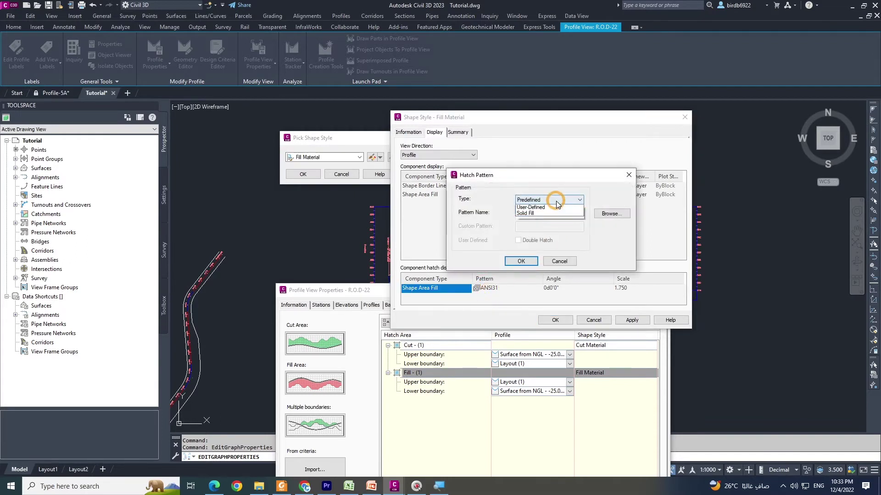
pyautogui.click(525, 225)
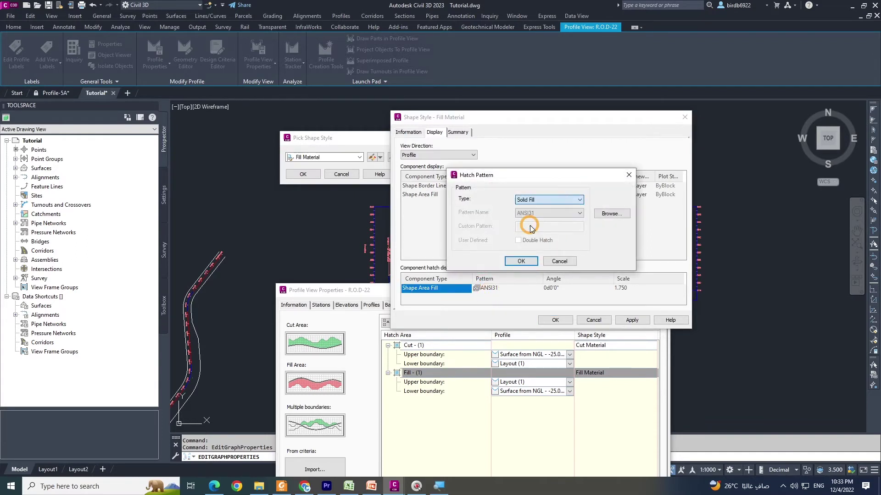
pyautogui.click(521, 260)
pyautogui.click(555, 320)
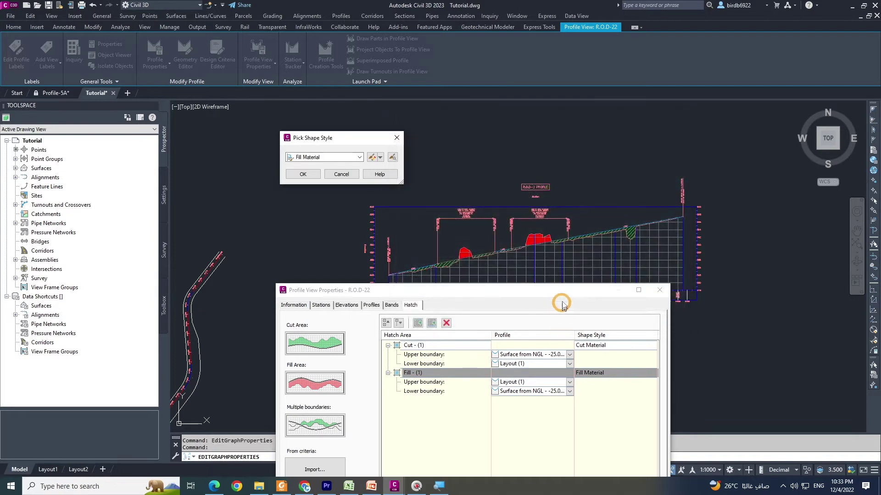
pyautogui.click(304, 174)
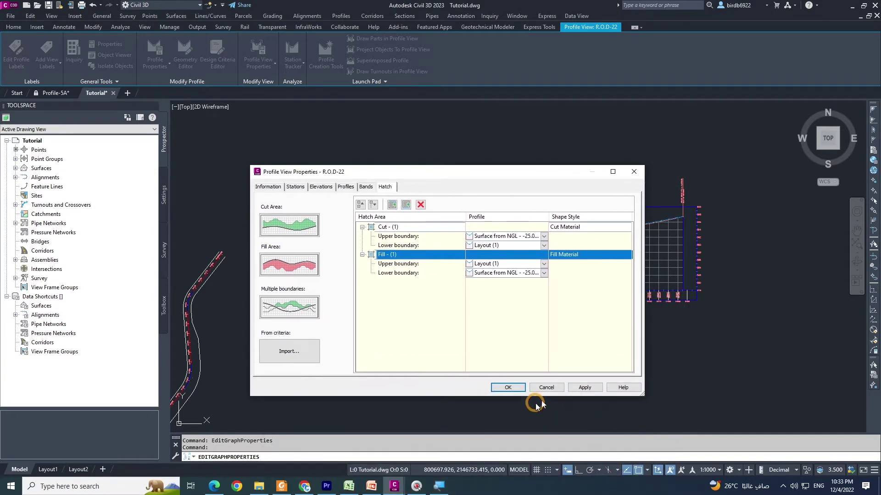
pyautogui.click(584, 387)
pyautogui.click(508, 387)
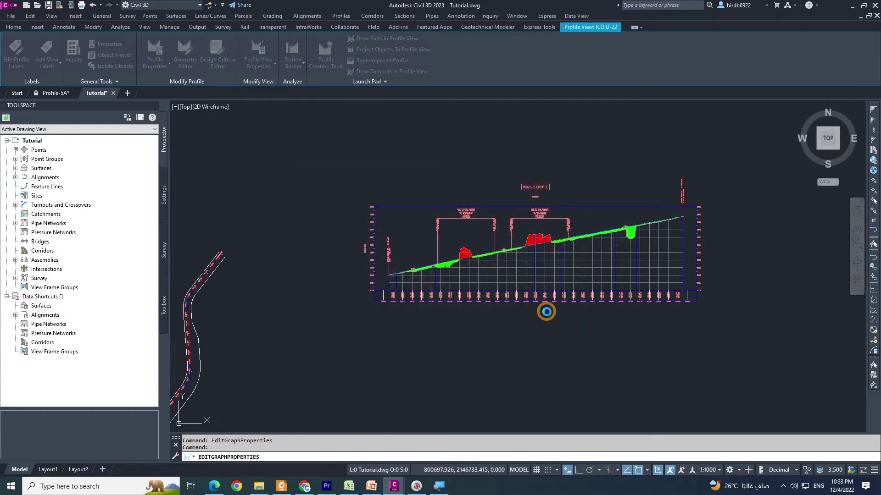
pyautogui.press('Escape')
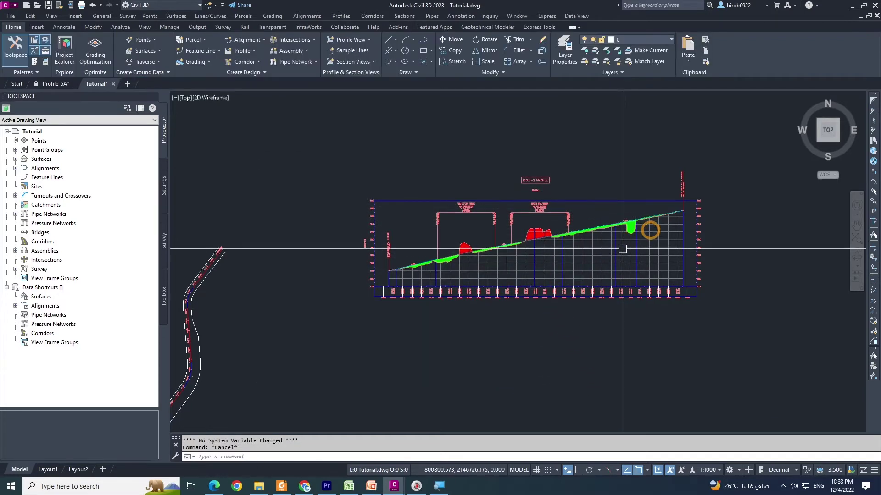
pyautogui.scroll(6, 564, 232)
pyautogui.scroll(-4, 569, 263)
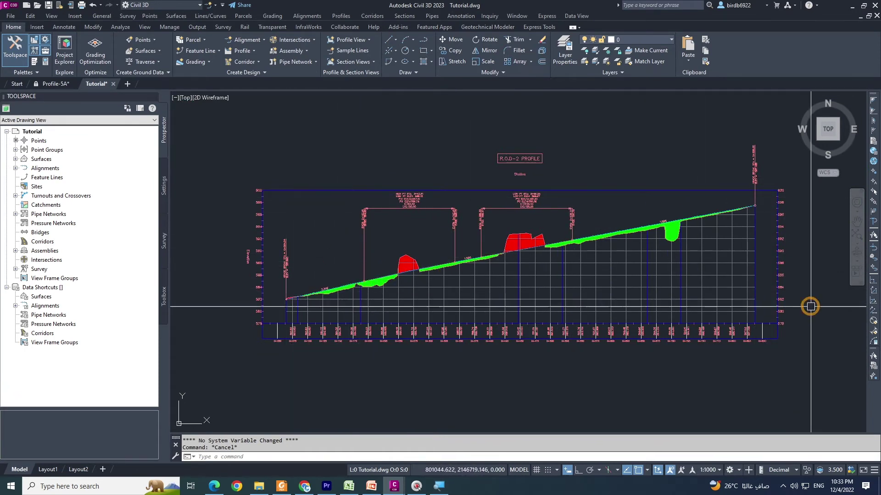
pyautogui.moveTo(791, 345); pyautogui.dragTo(769, 340, button='middle')
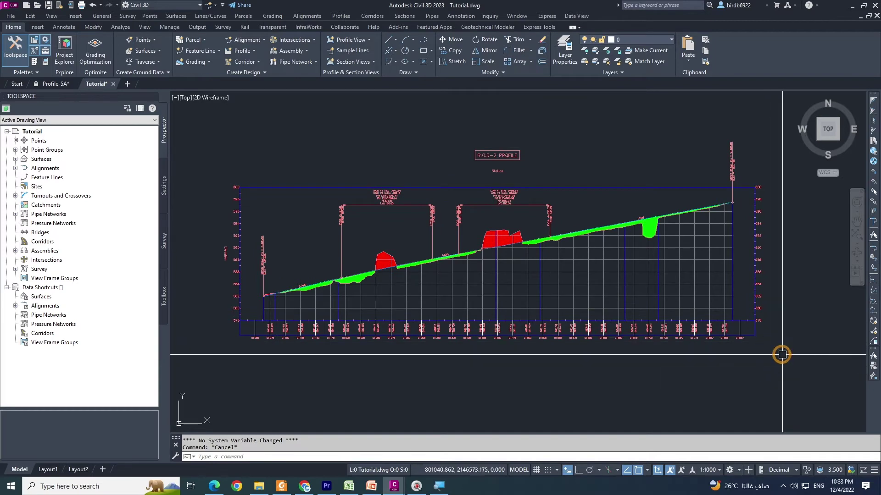
pyautogui.click(394, 484)
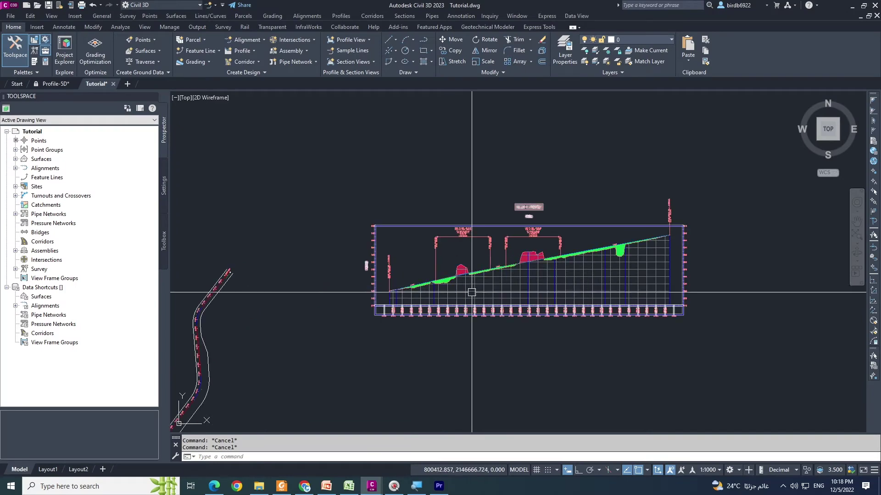
pyautogui.scroll(2, 585, 290)
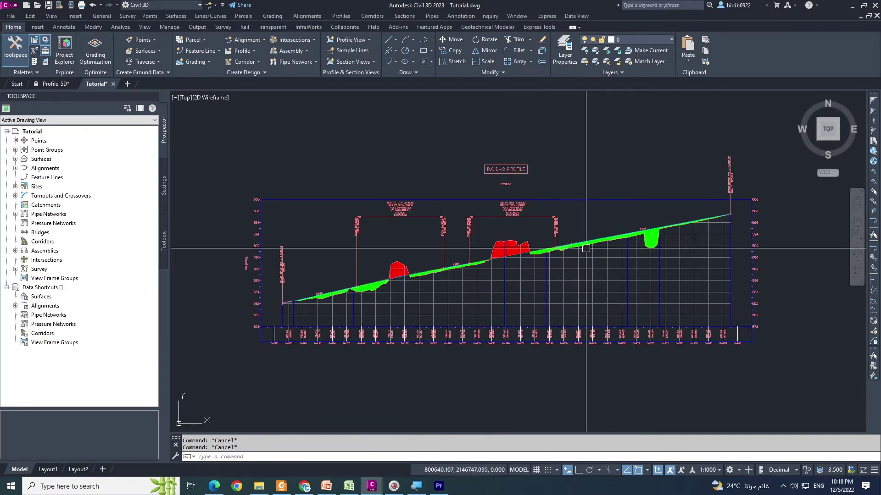
# - Run Project Objects To Profile View and select the AutoCAD point beside the alignment's end near station 0+838 for the R.O.D-2 profile view
pyautogui.click(579, 286)
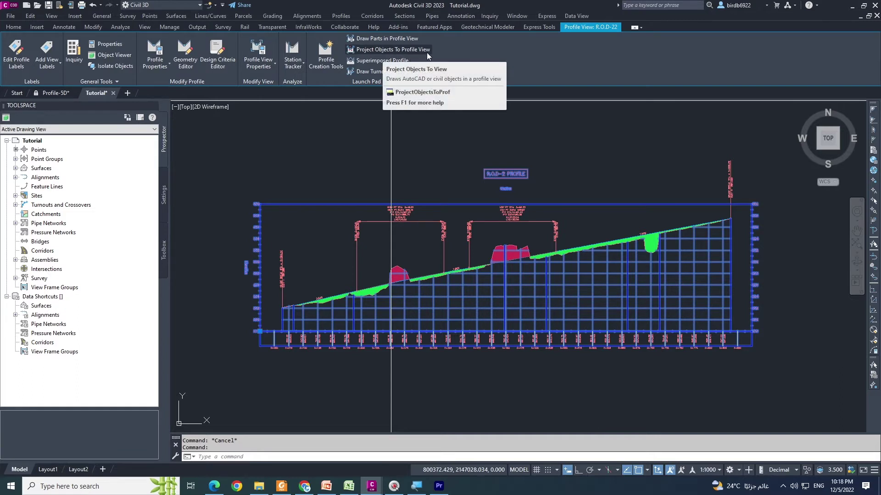
pyautogui.click(378, 49)
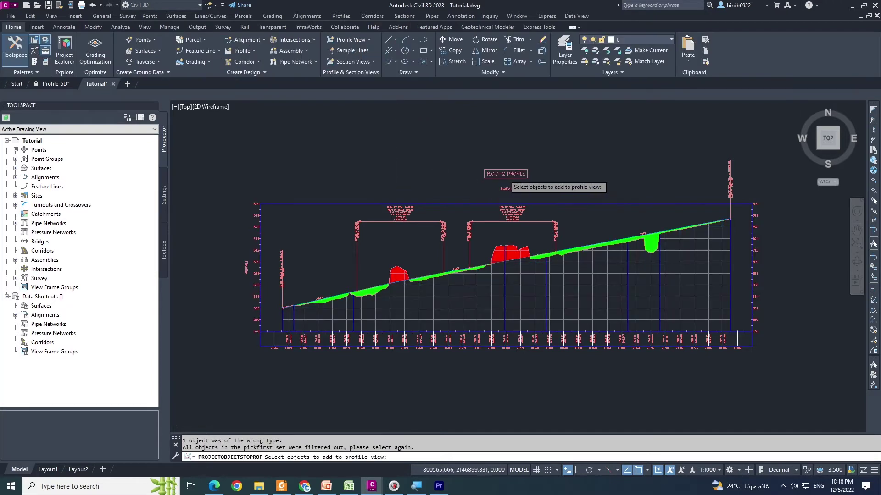
pyautogui.scroll(-4, 505, 177)
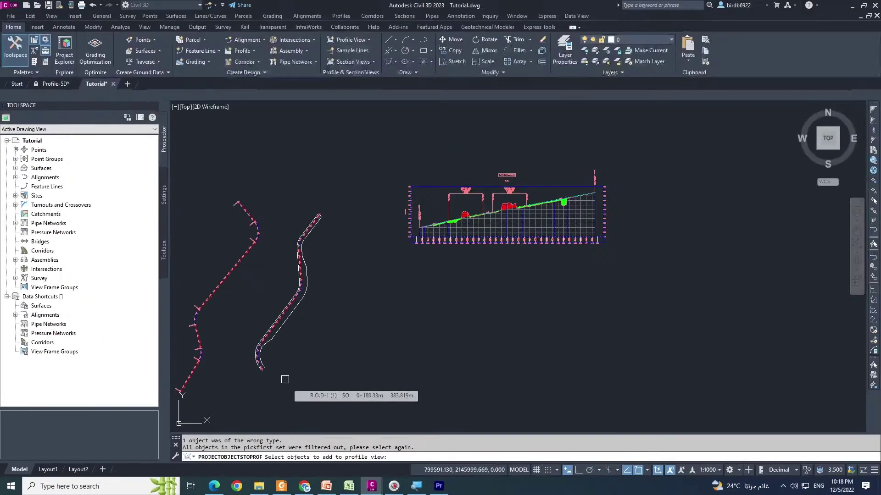
pyautogui.scroll(5, 329, 196)
pyautogui.scroll(8, 329, 196)
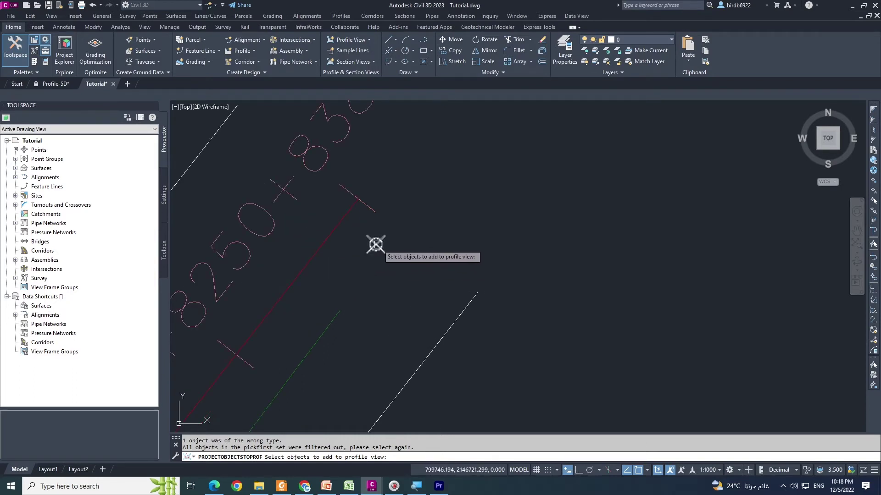
pyautogui.scroll(-3, 376, 244)
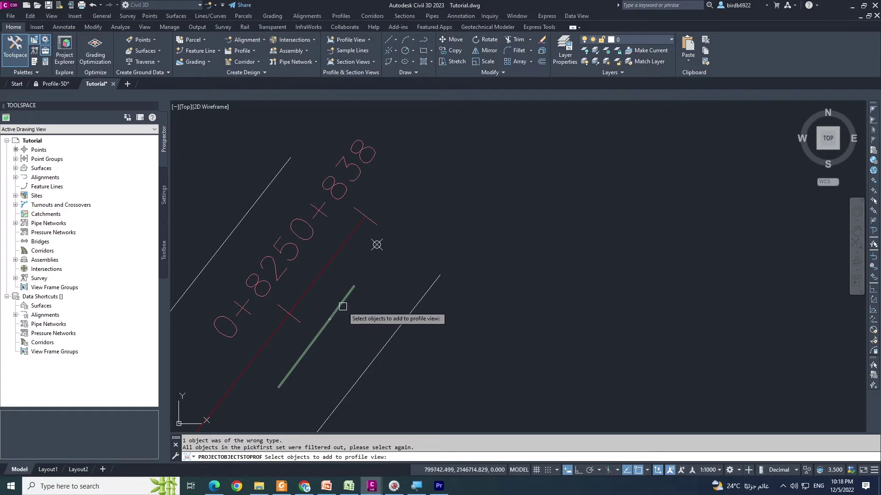
pyautogui.scroll(2, 344, 303)
pyautogui.scroll(-2, 370, 275)
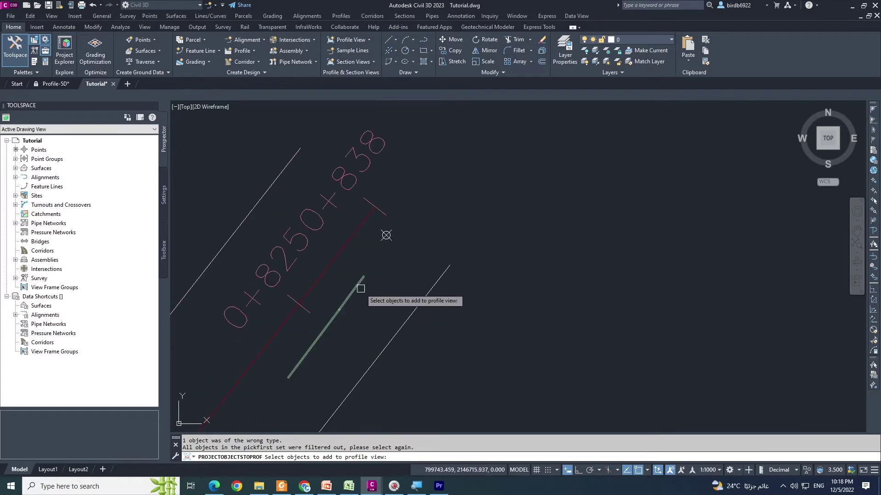
pyautogui.scroll(-2, 364, 248)
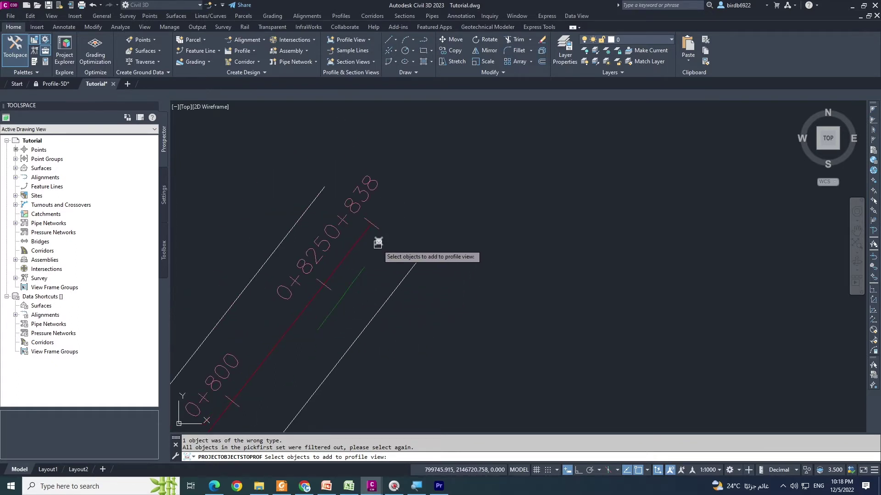
pyautogui.scroll(2, 378, 242)
pyautogui.click(378, 239)
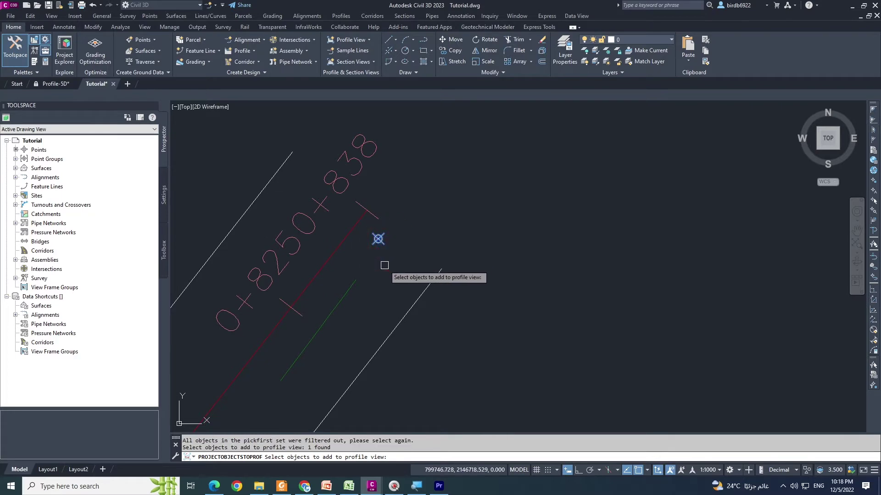
pyautogui.scroll(-6, 289, 289)
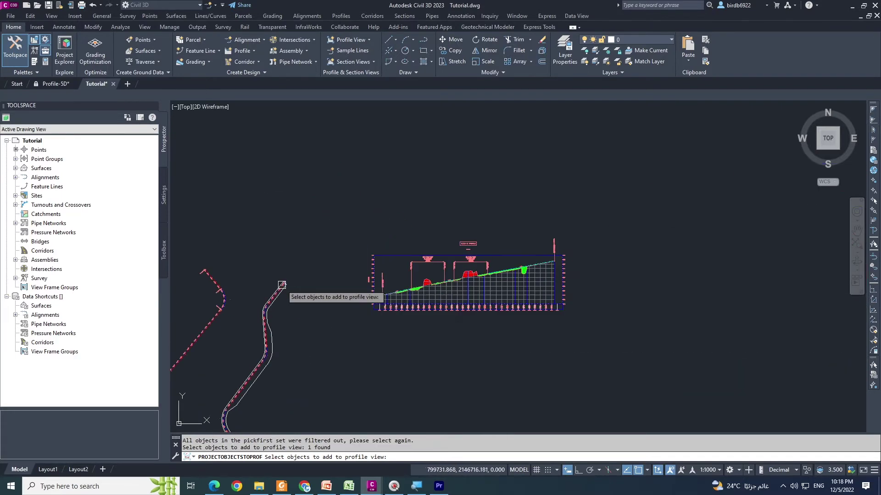
pyautogui.scroll(2, 385, 291)
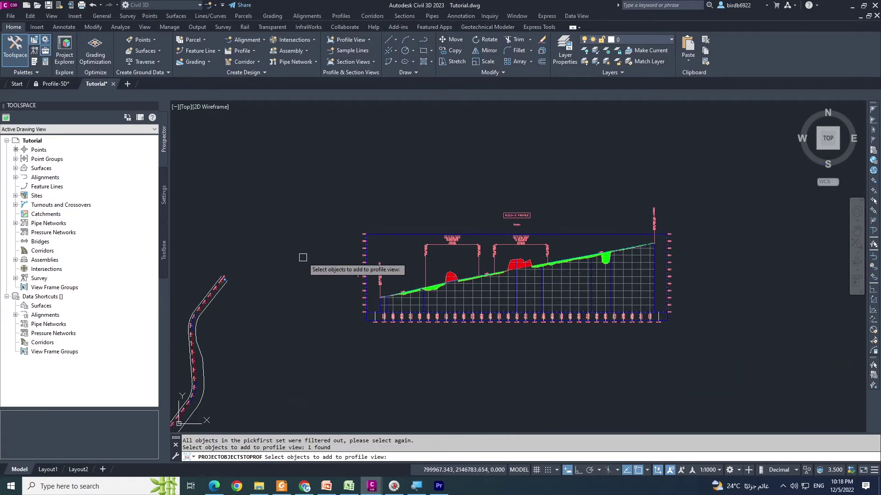
pyautogui.press('Return')
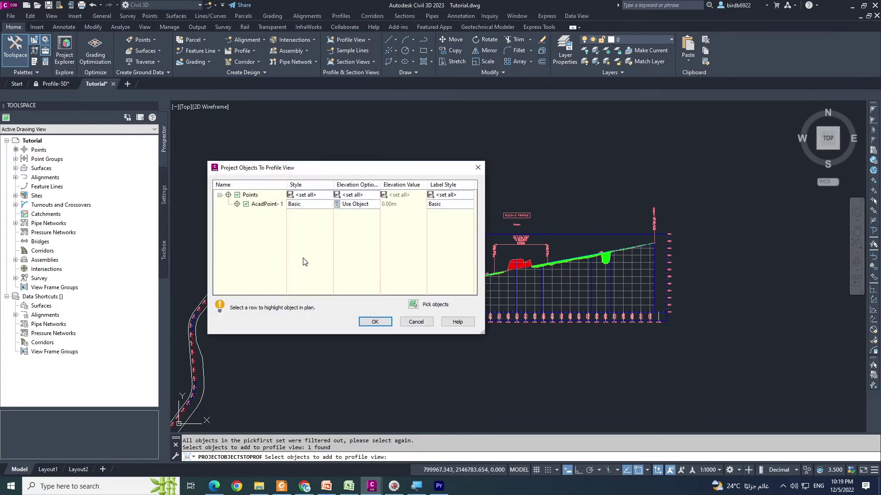
# - Review the Basic projection style's profile, section, display and information settings and keep it as the point's style
pyautogui.click(301, 208)
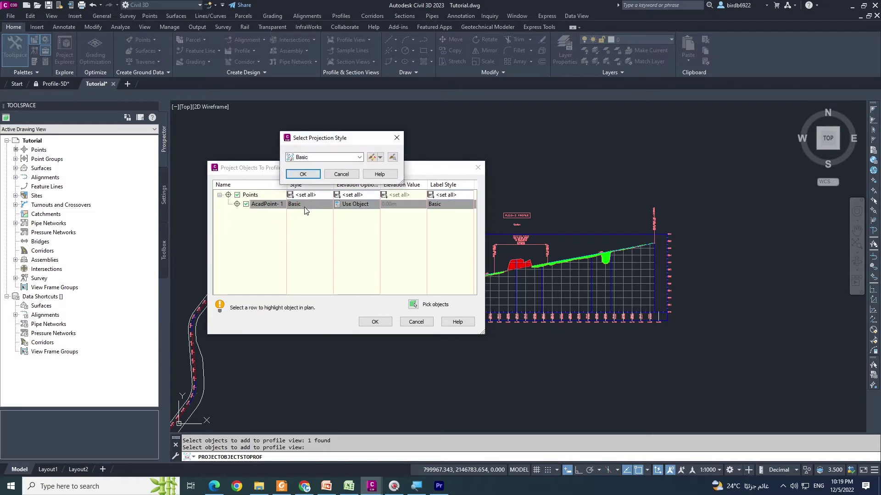
pyautogui.click(331, 159)
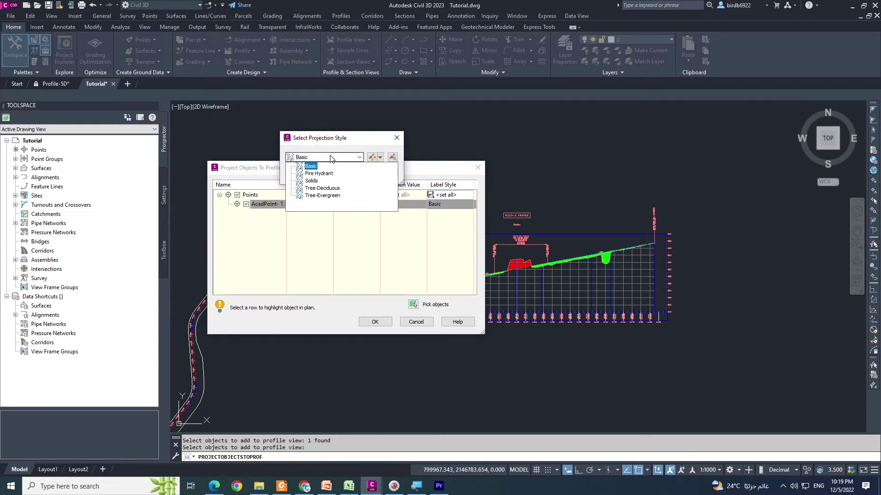
pyautogui.click(332, 157)
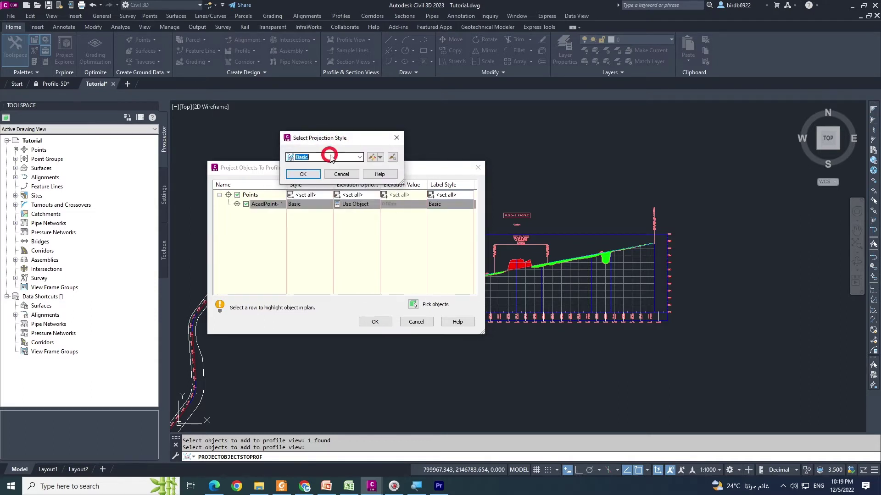
pyautogui.click(373, 158)
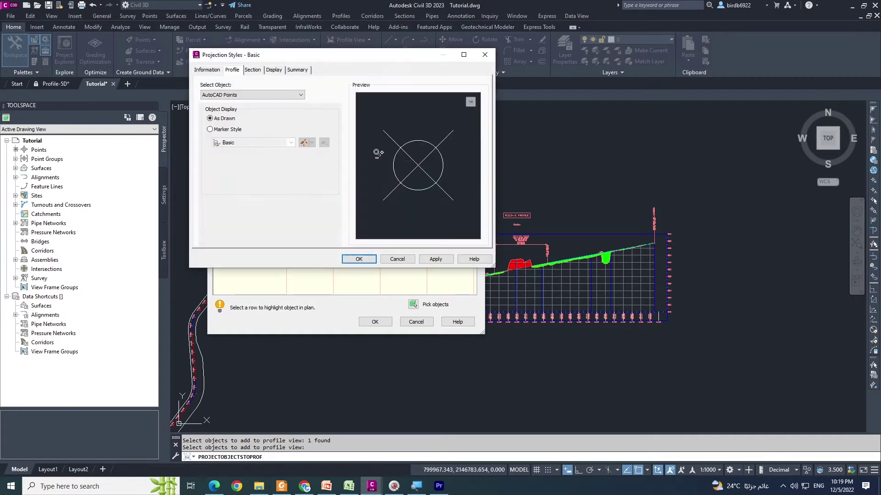
pyautogui.click(254, 72)
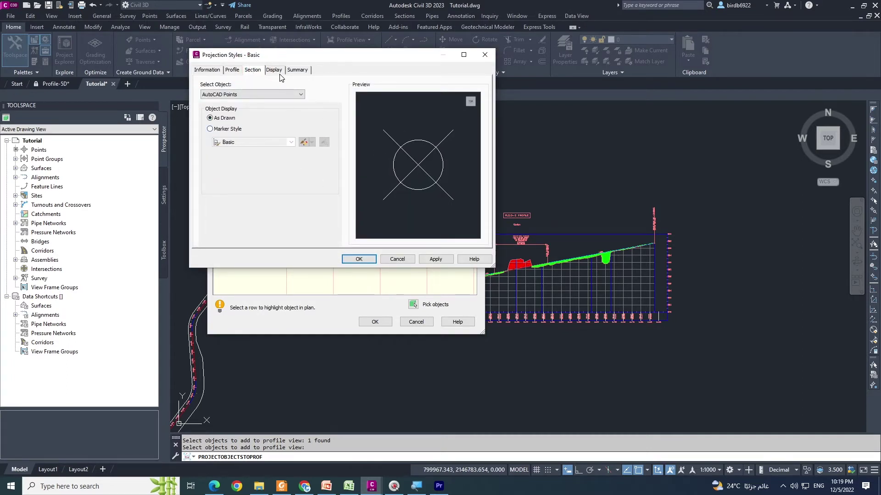
pyautogui.click(274, 70)
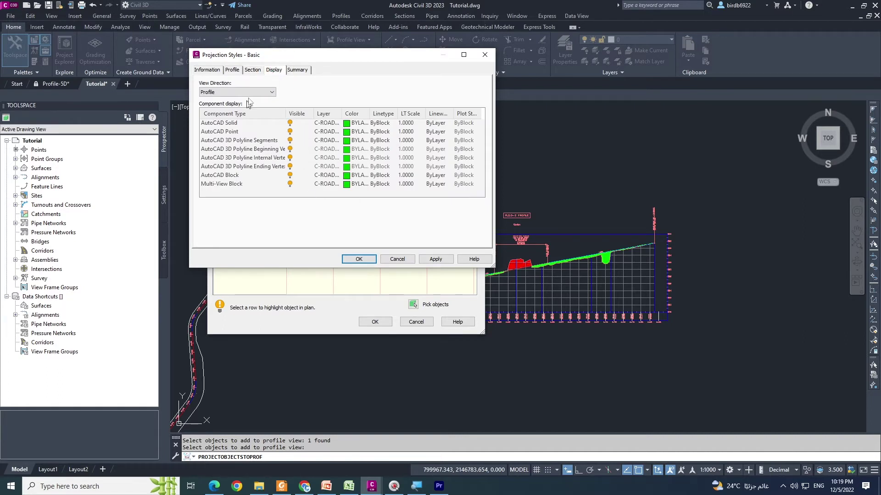
pyautogui.click(262, 72)
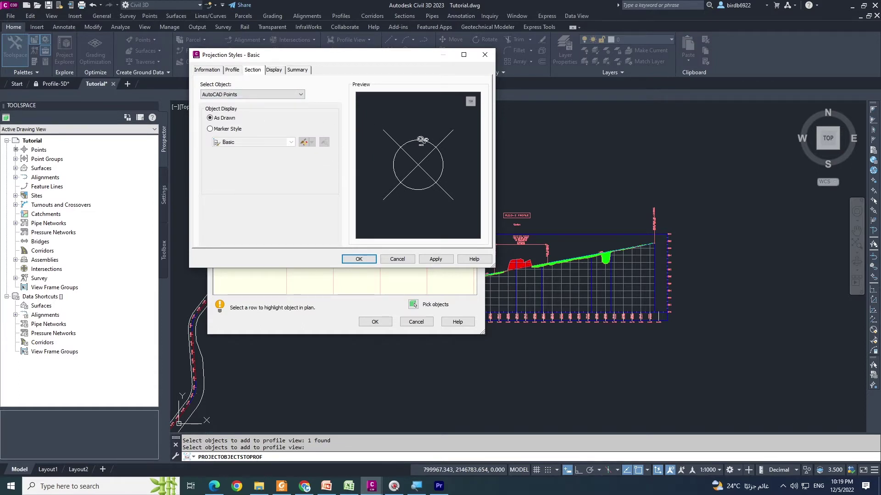
pyautogui.click(207, 70)
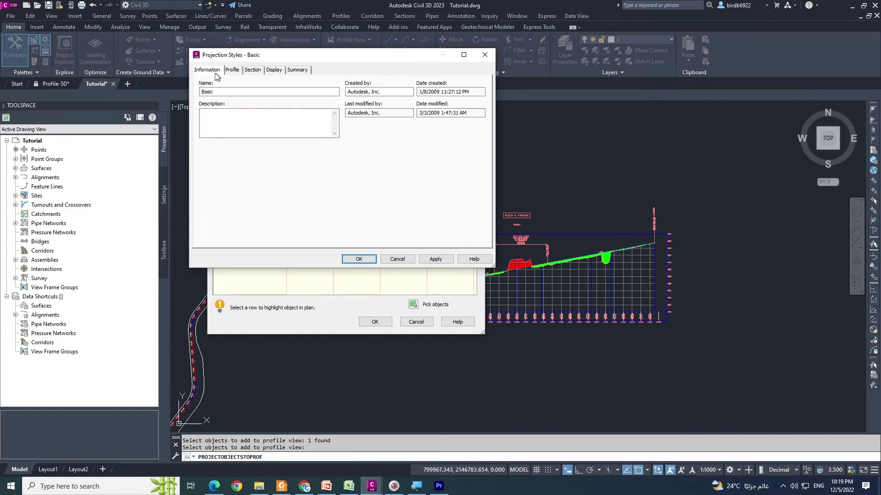
pyautogui.click(434, 259)
pyautogui.click(363, 259)
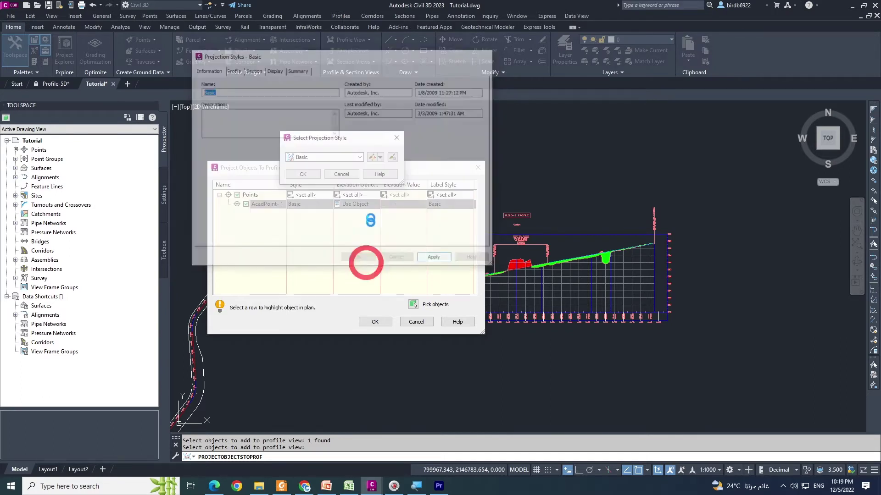
pyautogui.click(303, 174)
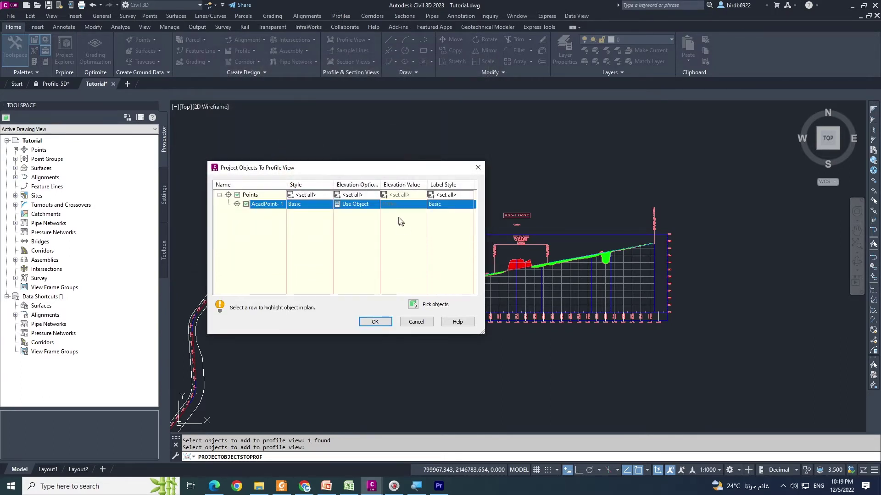
# - Set the projected point's elevation option to the Surface from NGL surface
pyautogui.click(366, 204)
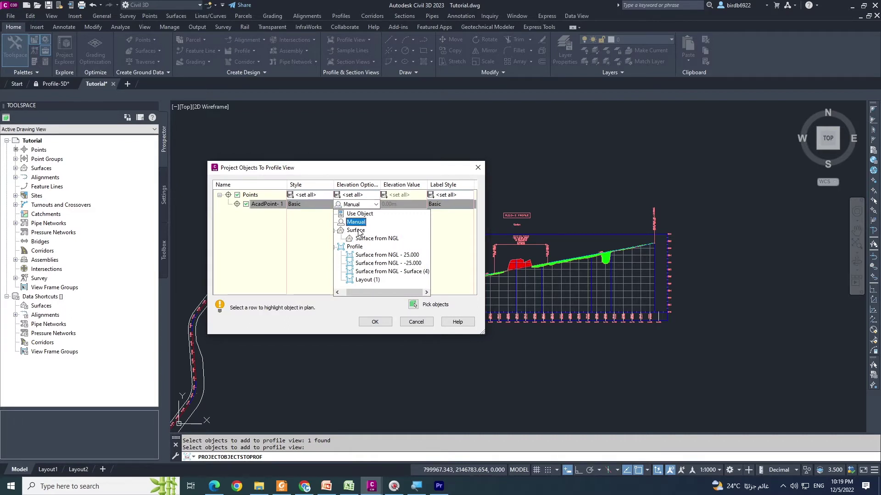
pyautogui.click(380, 238)
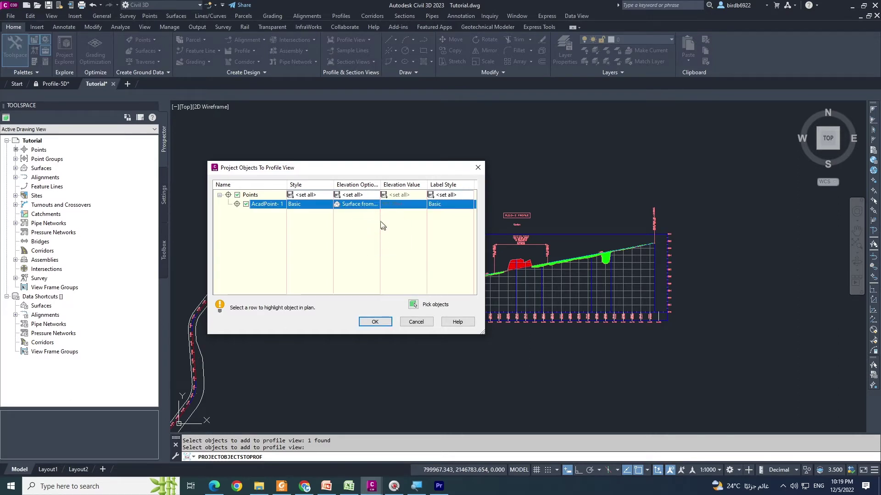
pyautogui.click(441, 213)
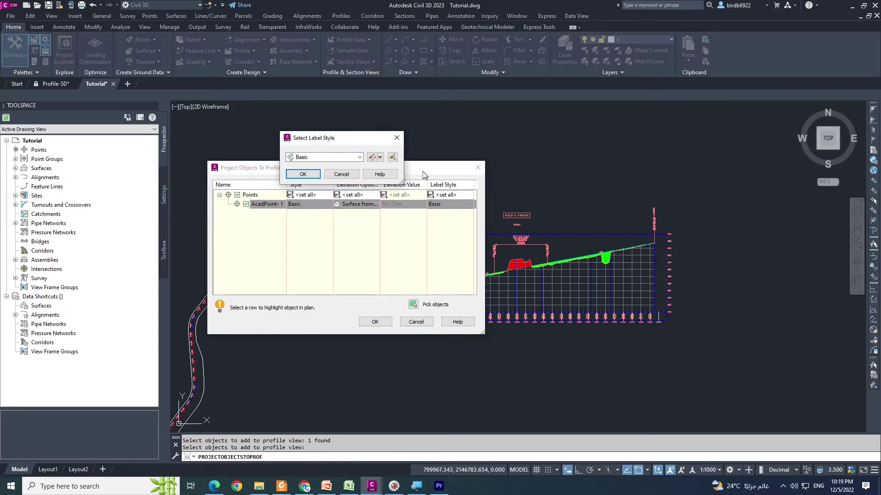
pyautogui.press('Return')
# - Assign the Projection Dimension Above label style to the point and project it onto the profile view
pyautogui.click(443, 200)
pyautogui.click(359, 157)
pyautogui.click(340, 188)
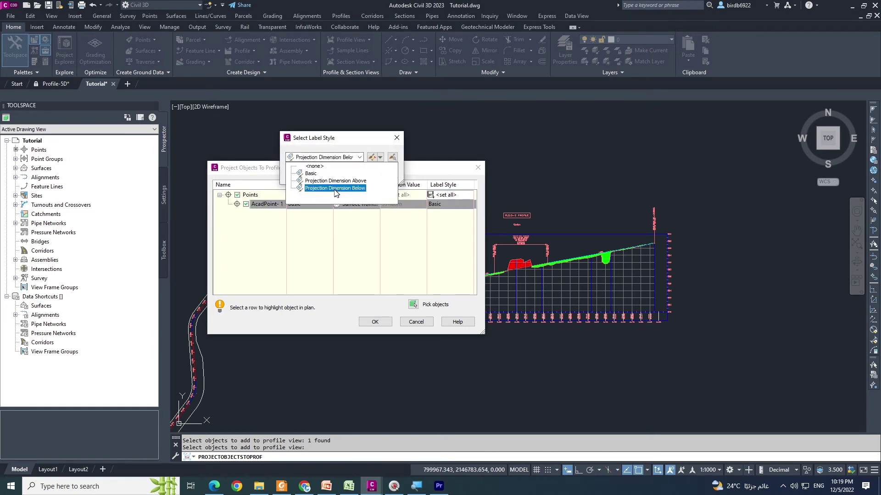
pyautogui.click(357, 183)
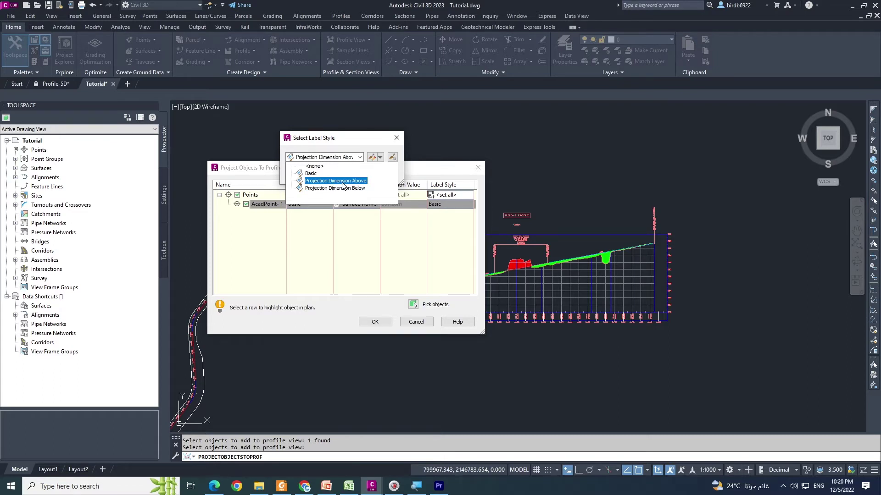
pyautogui.click(349, 182)
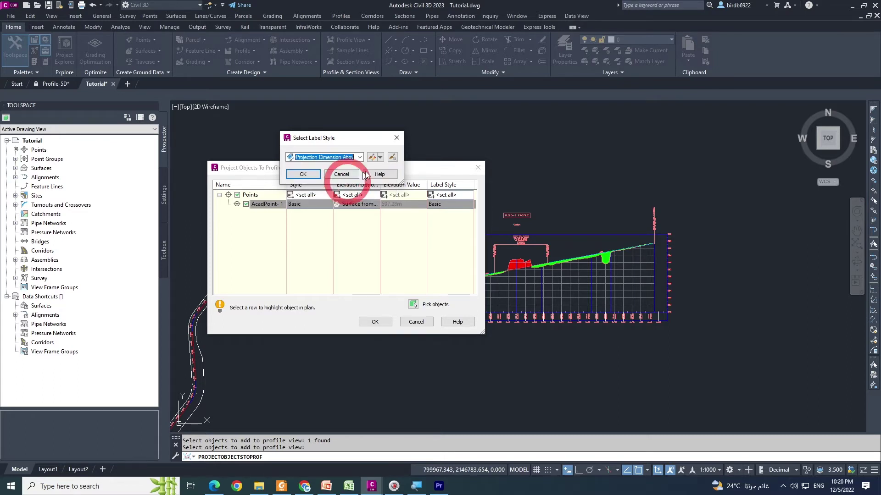
pyautogui.click(379, 158)
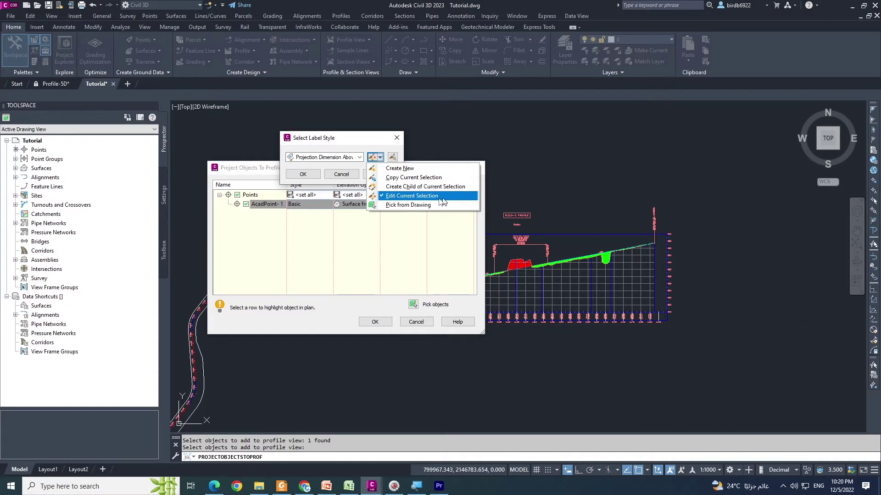
pyautogui.click(350, 146)
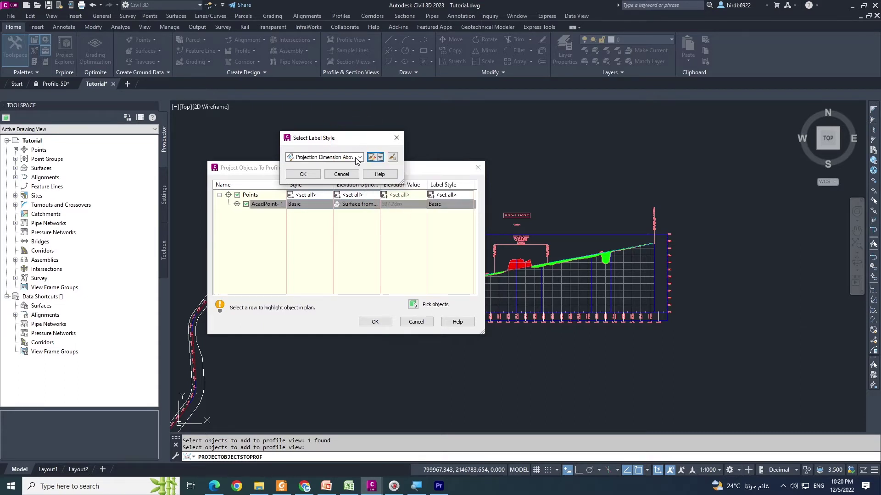
pyautogui.click(311, 176)
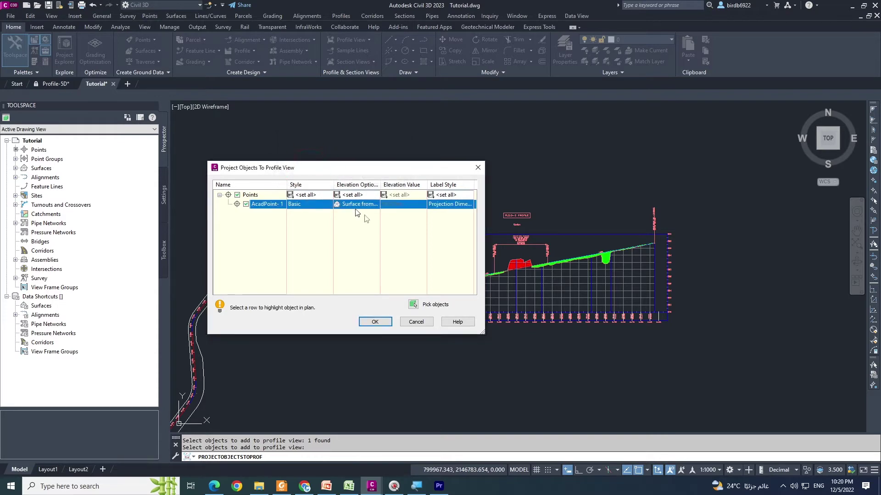
pyautogui.click(375, 322)
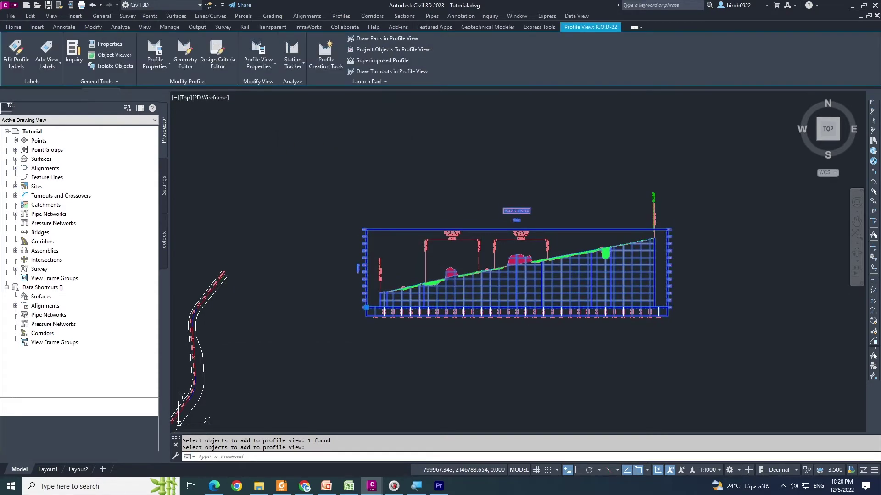
# - Examine the projected point's station and elevation label above the end of the R.O.D-2 profile
pyautogui.scroll(10, 674, 218)
pyautogui.press('Escape')
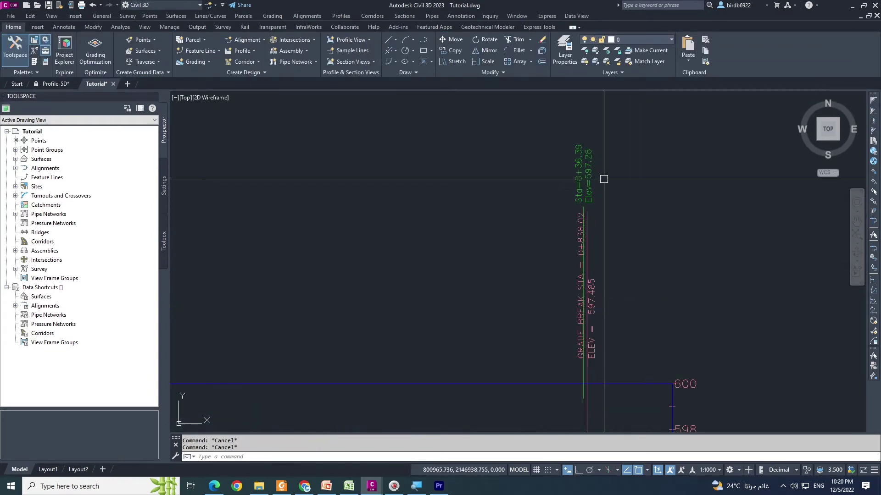
pyautogui.click(593, 173)
pyautogui.scroll(-3, 596, 178)
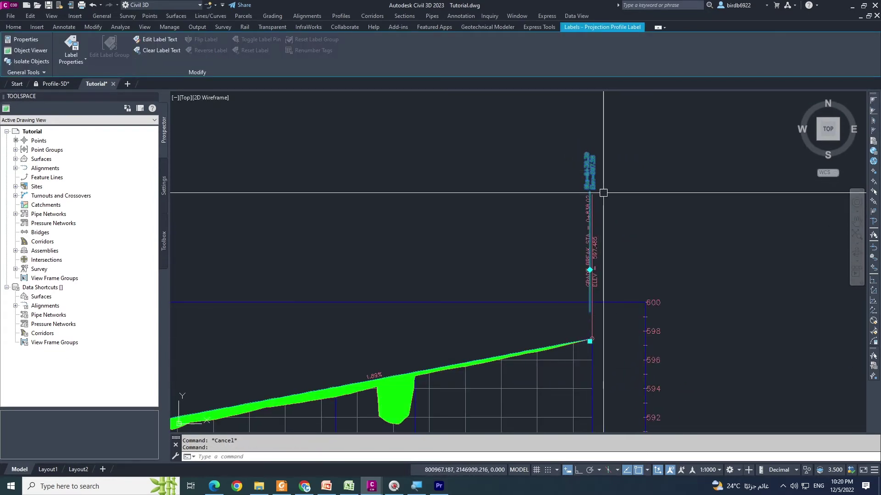
pyautogui.scroll(5, 599, 165)
pyautogui.scroll(-2, 599, 165)
pyautogui.scroll(2, 505, 230)
pyautogui.scroll(-1, 494, 213)
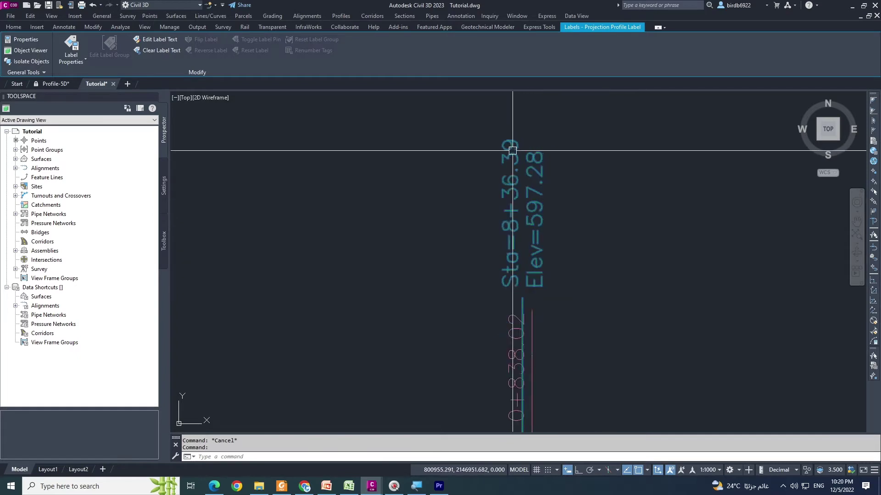
pyautogui.scroll(1, 551, 163)
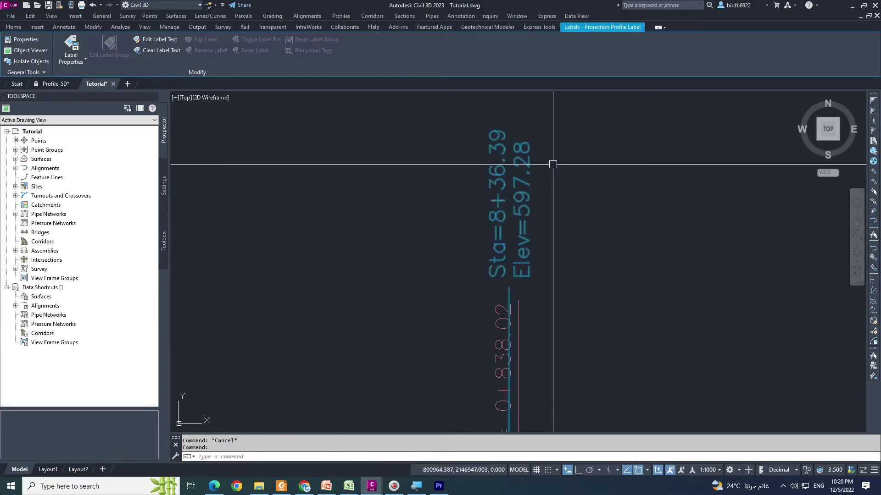
# - Compare the projected point's marker and label with the grade break label at the end of the R.O.D-2 profile
pyautogui.scroll(-8, 550, 184)
pyautogui.scroll(6, 550, 184)
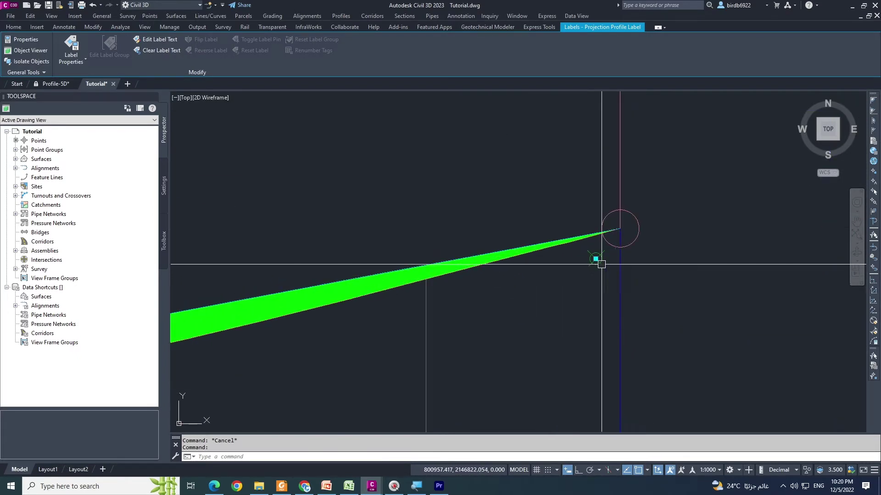
pyautogui.scroll(-3, 572, 289)
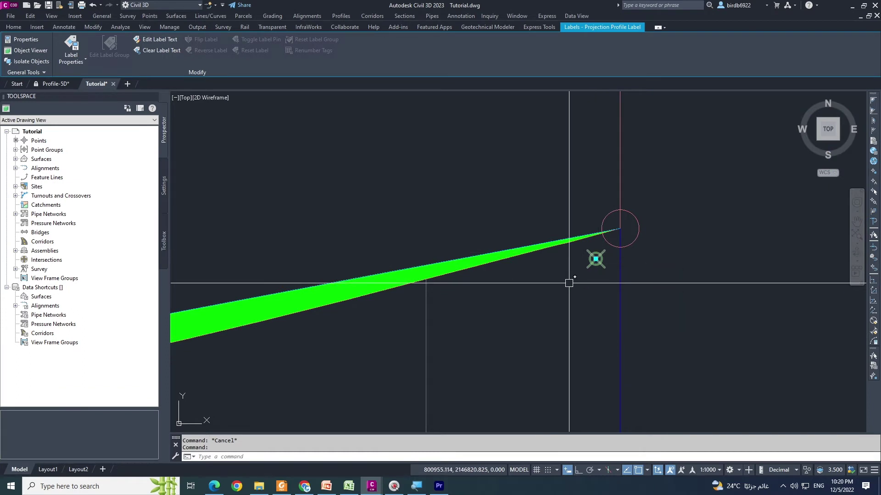
pyautogui.scroll(-2, 572, 290)
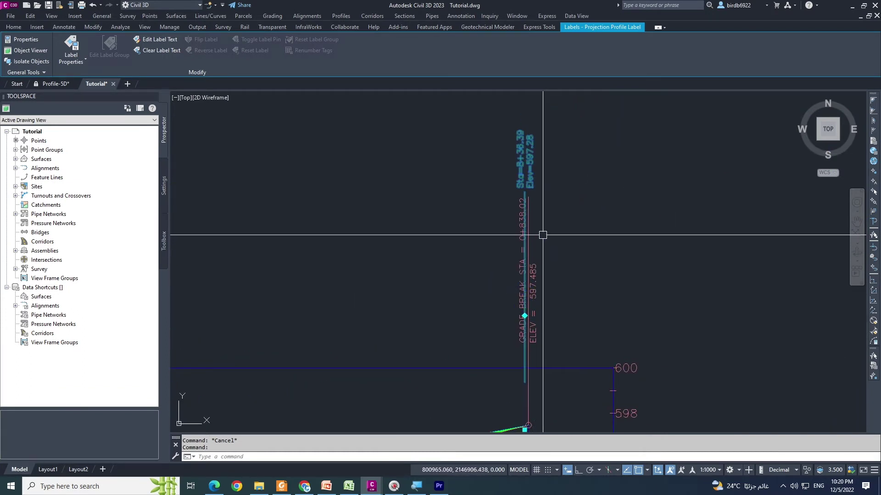
pyautogui.moveTo(543, 235)
pyautogui.mouseDown(button='middle')
pyautogui.moveTo(546, 272)
pyautogui.moveTo(550, 243)
pyautogui.mouseUp(button='middle')
pyautogui.scroll(5, 534, 191)
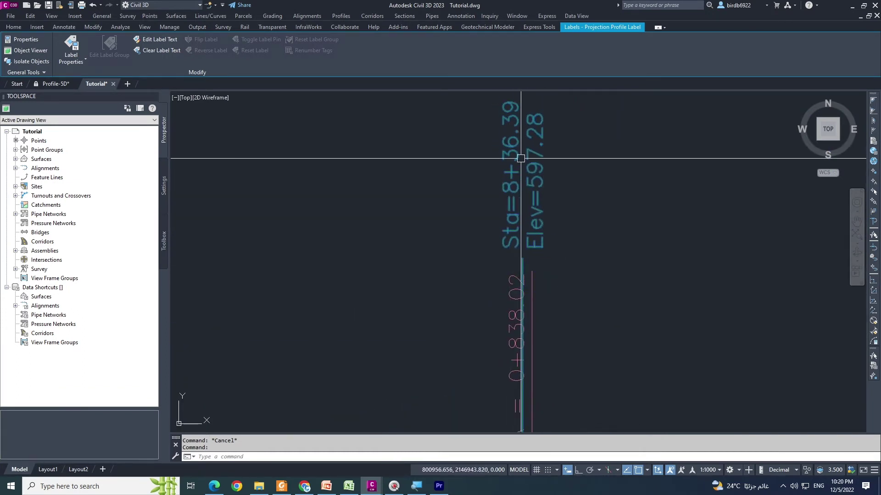
pyautogui.scroll(-5, 528, 201)
pyautogui.press('Escape')
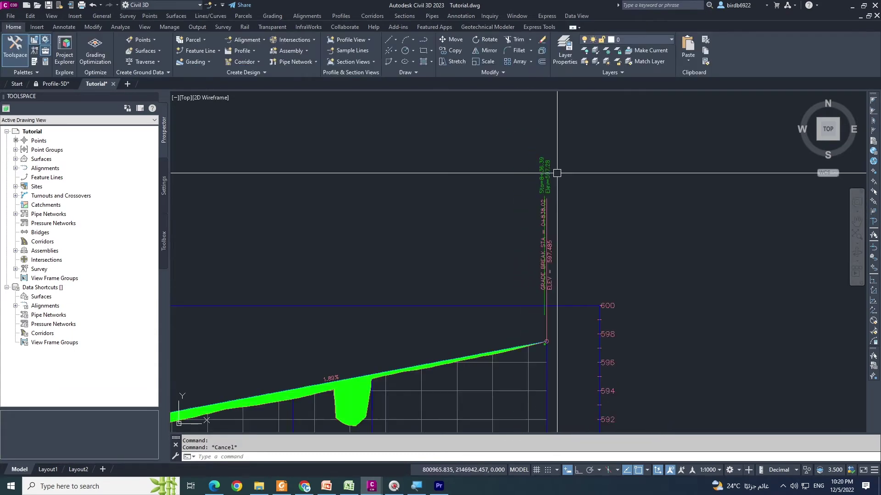
pyautogui.scroll(-4, 596, 207)
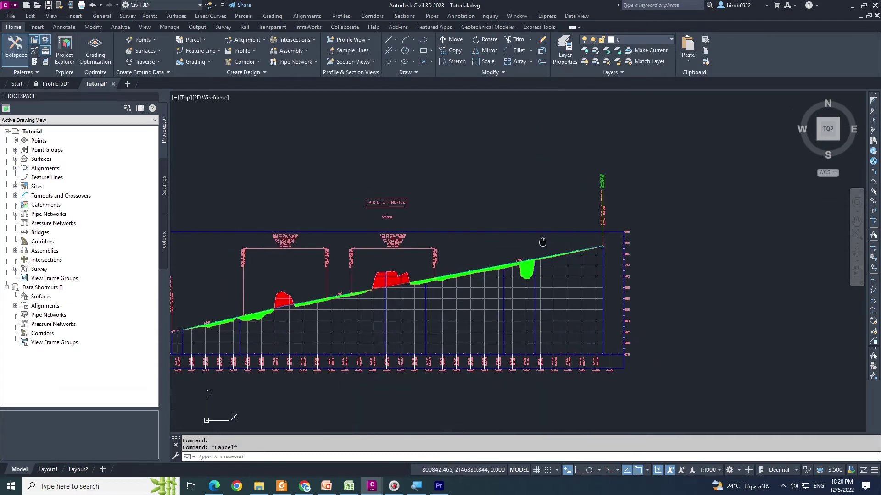
pyautogui.click(519, 291)
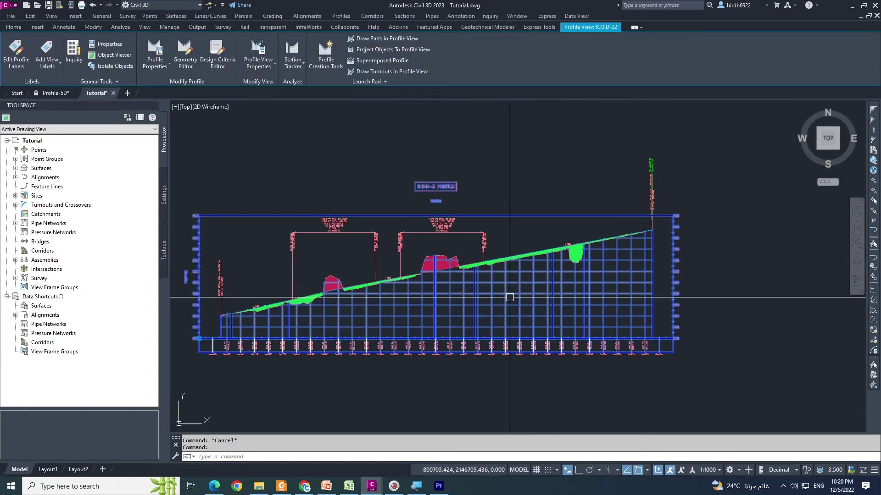
pyautogui.press('Escape')
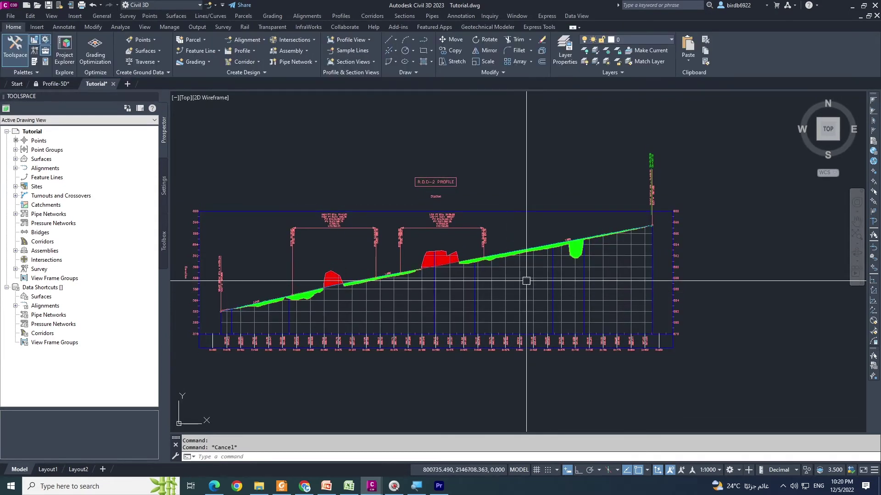
pyautogui.scroll(-2, 527, 273)
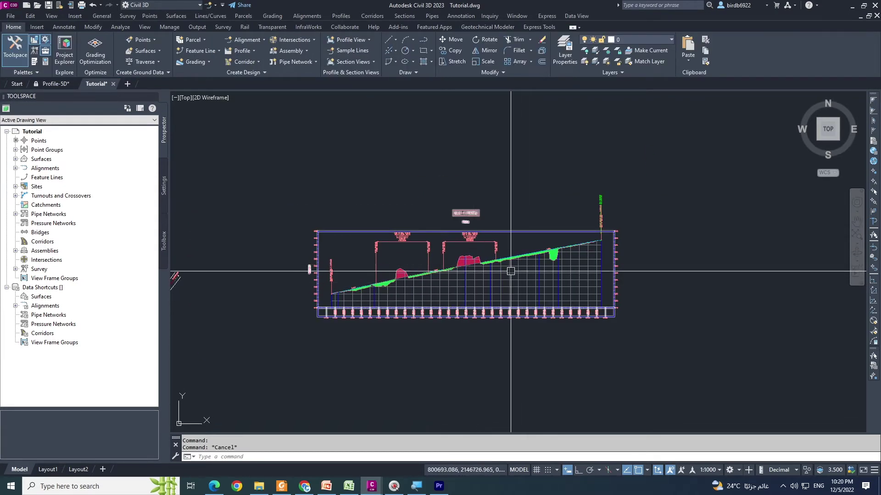
pyautogui.scroll(-2, 509, 275)
pyautogui.scroll(4, 291, 280)
pyautogui.scroll(-3, 290, 288)
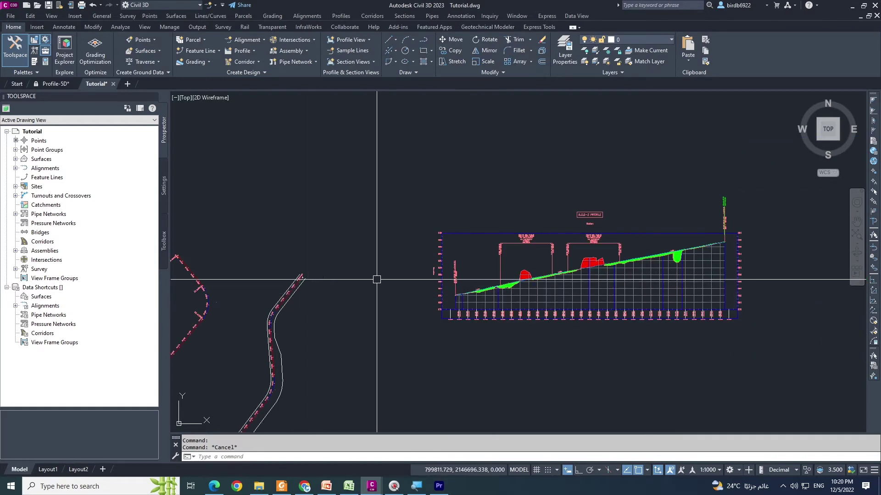
pyautogui.moveTo(537, 303); pyautogui.dragTo(481, 288, button='middle')
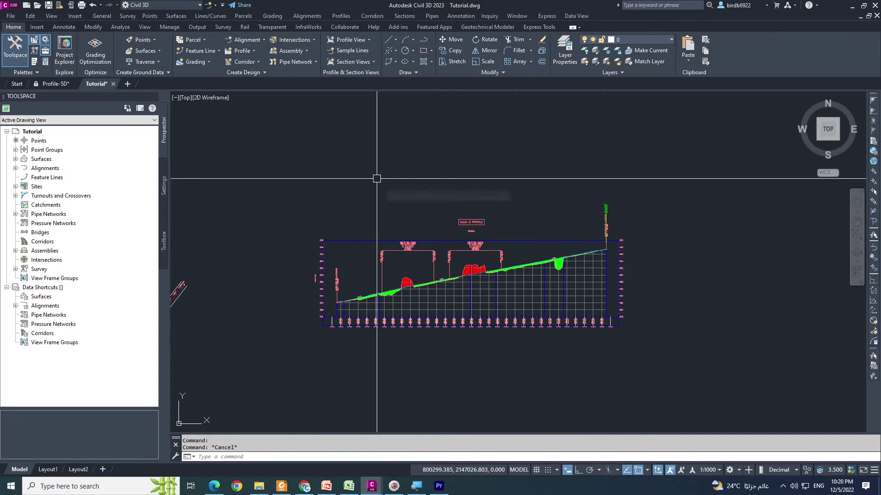
pyautogui.click(368, 40)
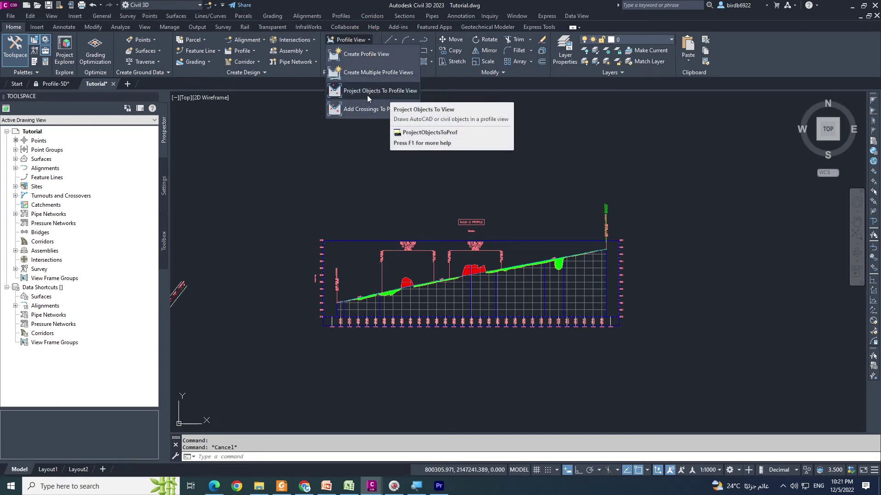
pyautogui.click(391, 93)
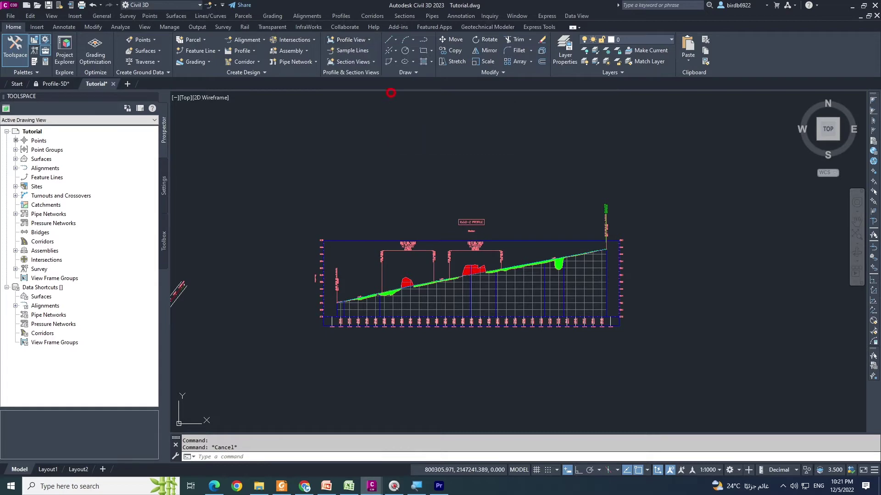
pyautogui.scroll(-4, 413, 197)
pyautogui.scroll(2, 362, 221)
pyautogui.scroll(6, 361, 222)
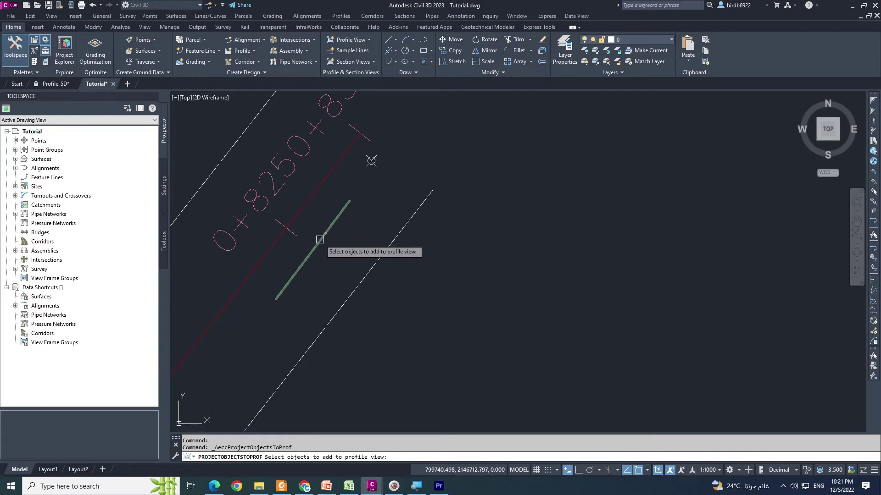
pyautogui.click(321, 237)
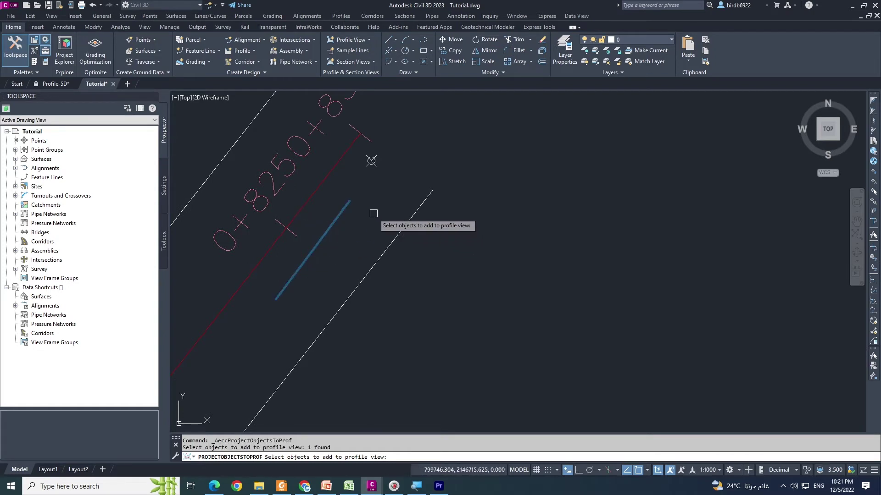
pyautogui.scroll(-3, 373, 214)
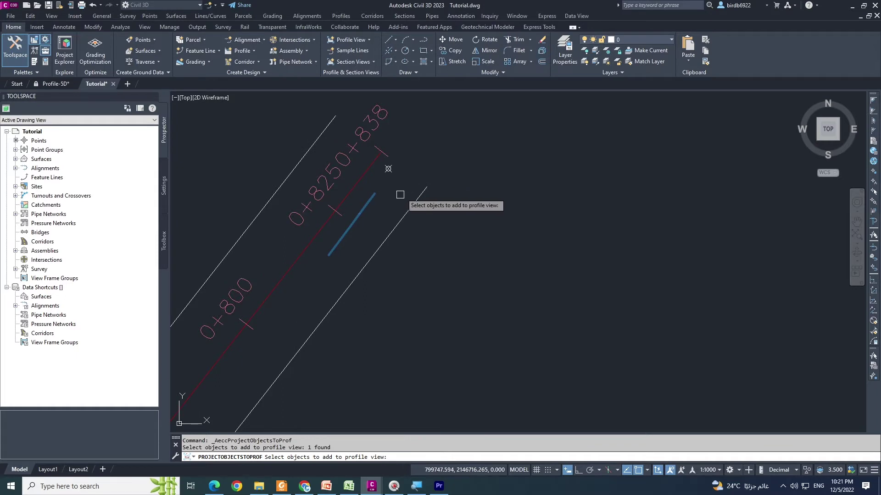
pyautogui.scroll(2, 392, 207)
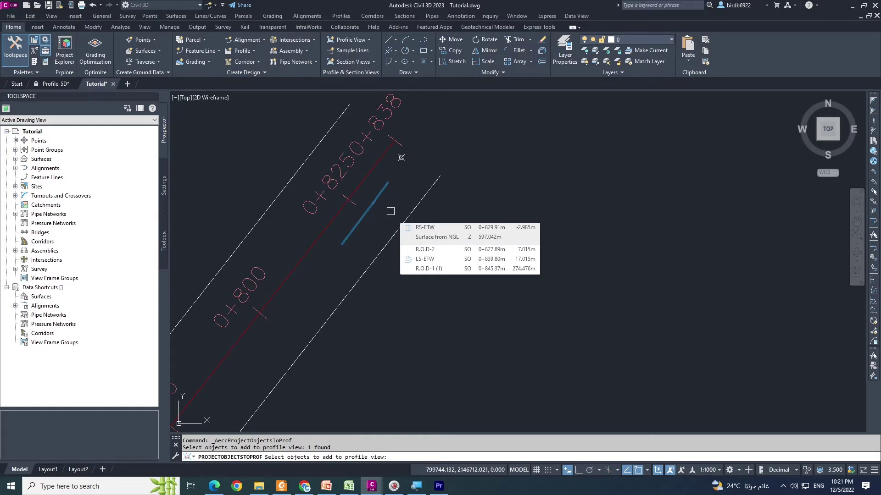
pyautogui.rightClick(390, 211)
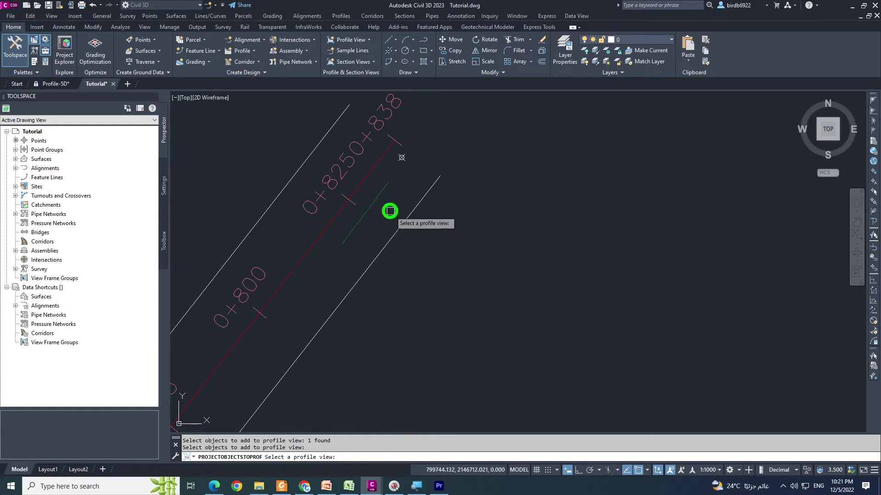
pyautogui.rightClick(390, 211)
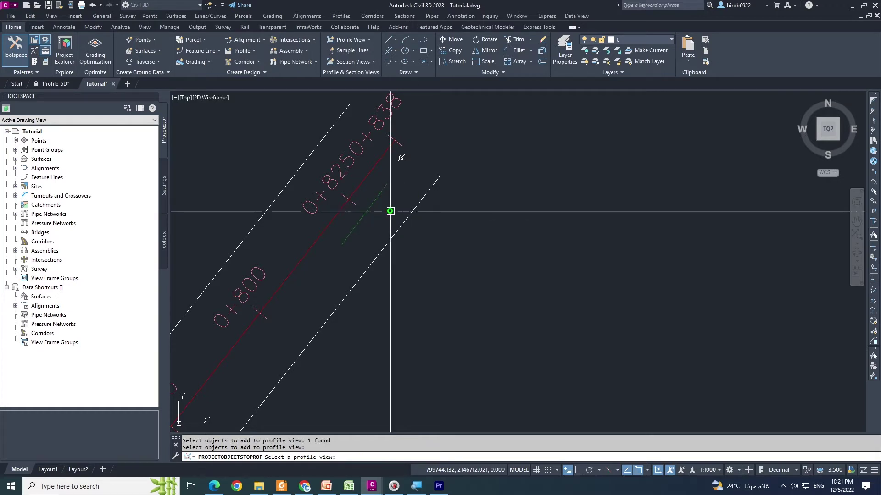
pyautogui.scroll(-5, 291, 220)
pyautogui.scroll(3, 473, 227)
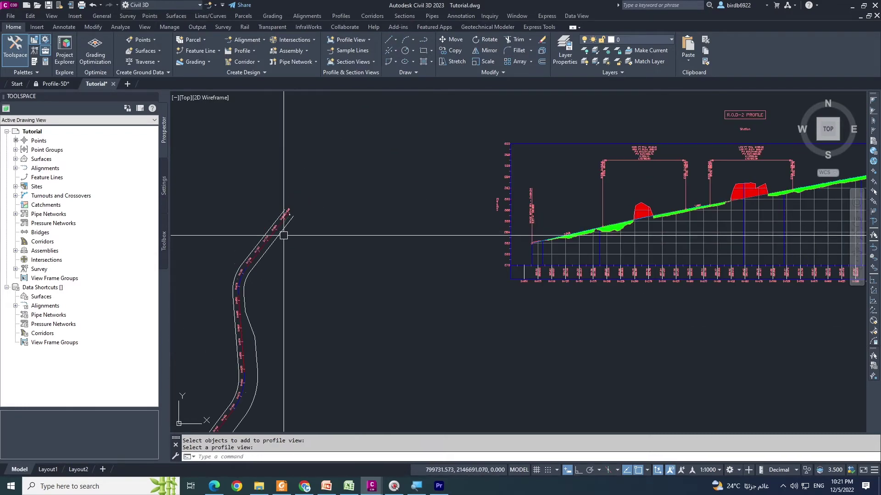
pyautogui.scroll(-1, 473, 226)
pyautogui.scroll(3, 473, 226)
pyautogui.press('Escape')
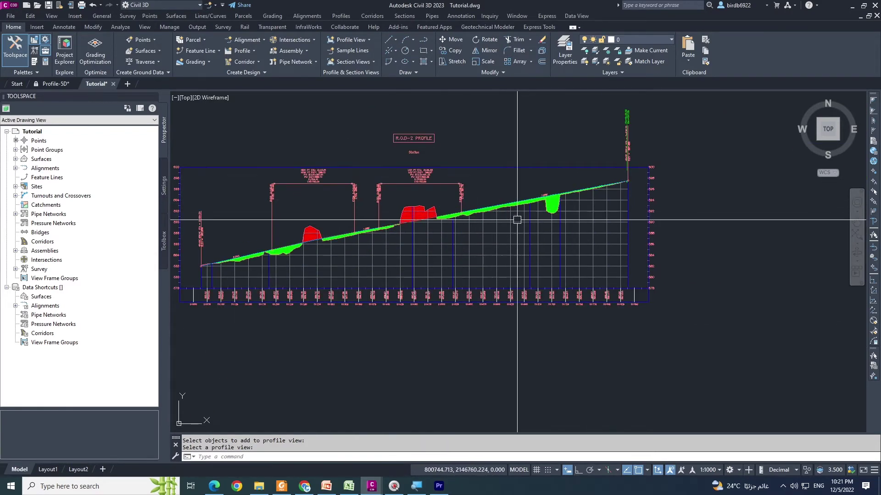
pyautogui.moveTo(501, 238); pyautogui.dragTo(525, 234, button='middle')
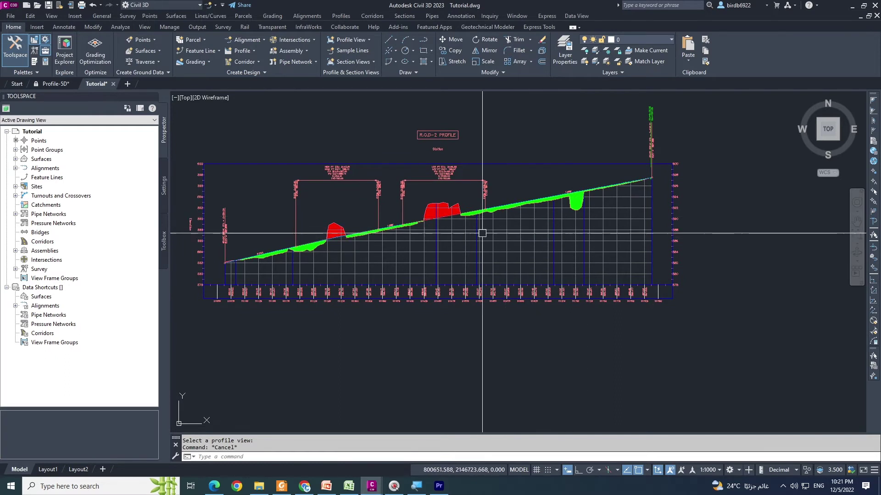
# - Select the green feature line beside the alignment near station 0+825 for projection onto the R.O.D-2 profile view
pyautogui.click(374, 62)
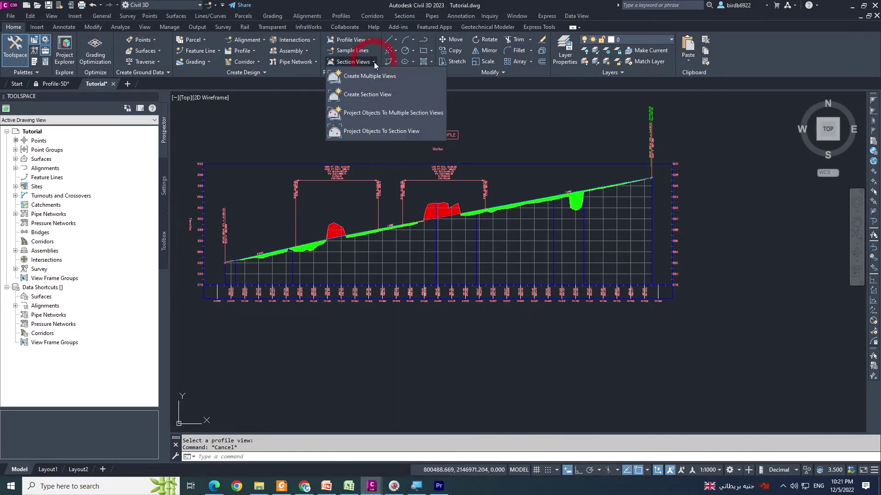
pyautogui.click(367, 41)
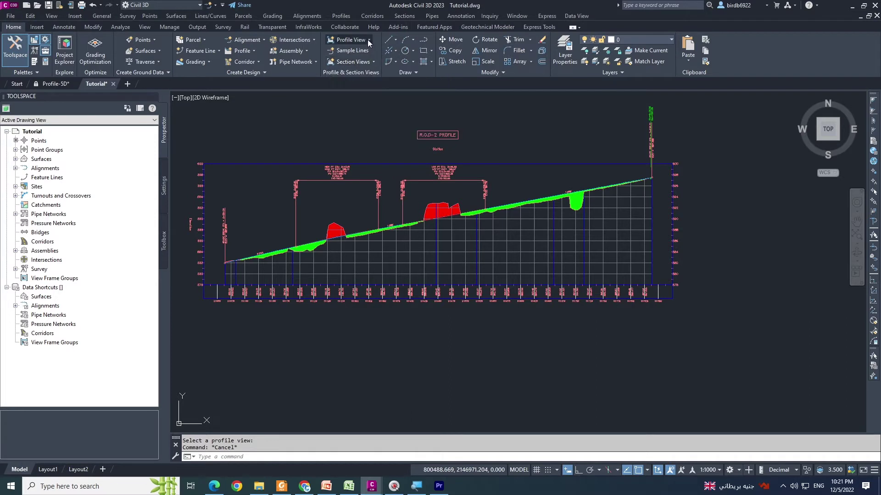
pyautogui.click(368, 40)
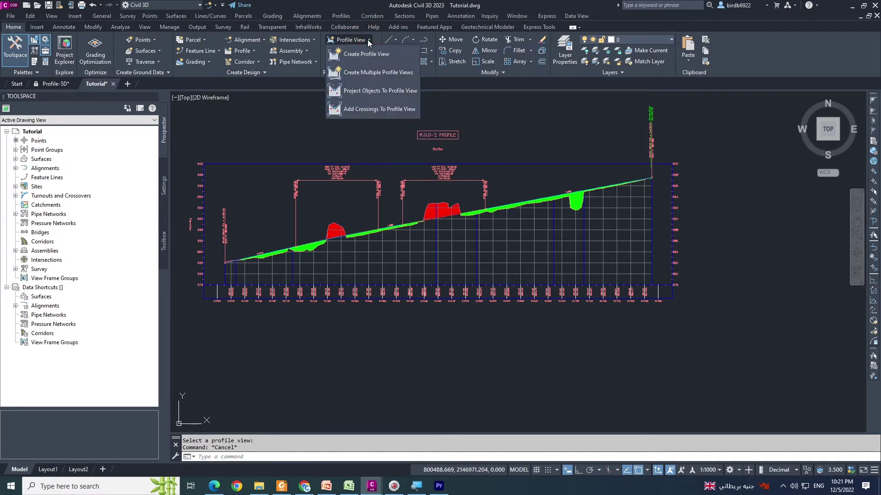
pyautogui.click(390, 94)
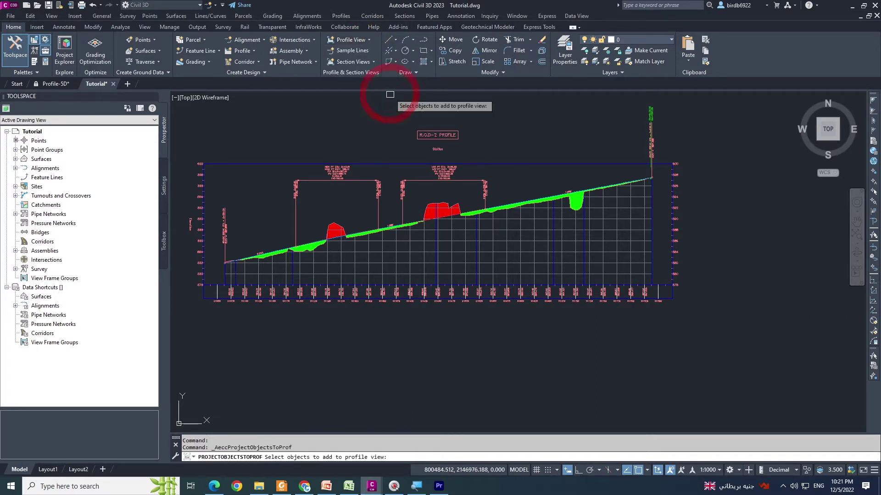
pyautogui.scroll(-4, 500, 177)
pyautogui.scroll(5, 305, 191)
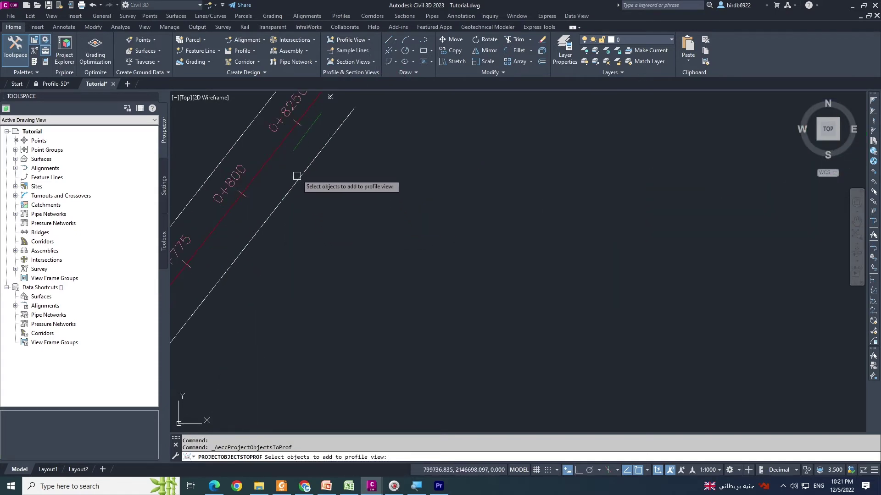
pyautogui.click(307, 137)
pyautogui.press('Return')
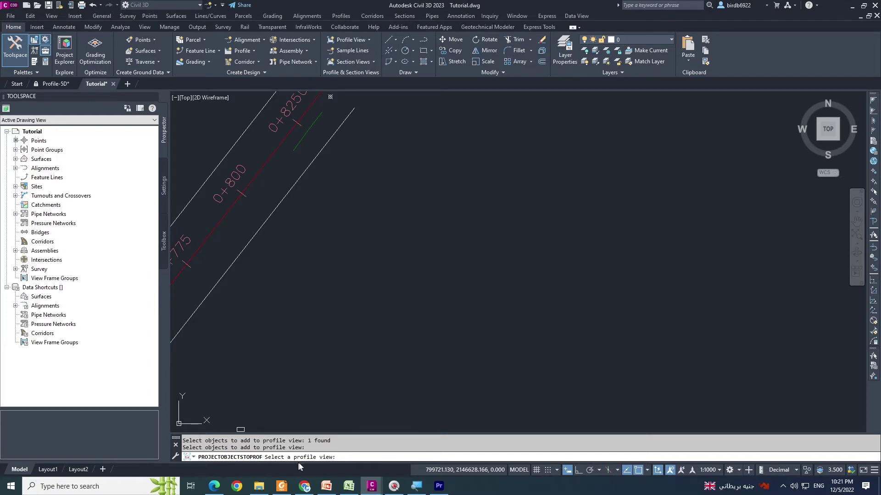
pyautogui.scroll(-5, 255, 318)
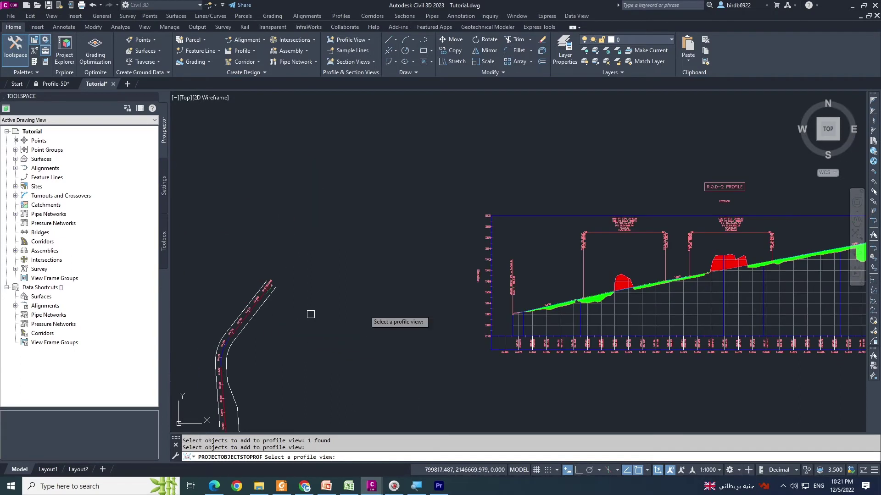
pyautogui.click(682, 316)
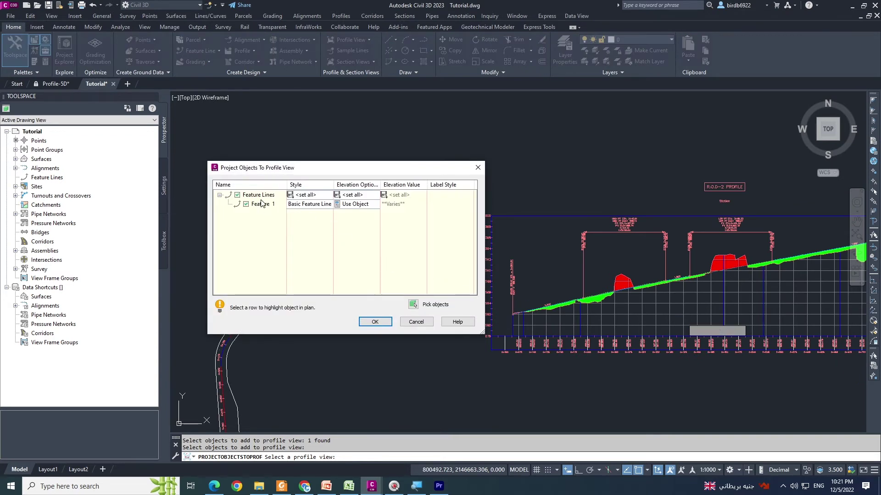
# - Review the available feature line styles and keep Basic Feature Line for the projected feature line
pyautogui.click(328, 204)
pyautogui.click(327, 157)
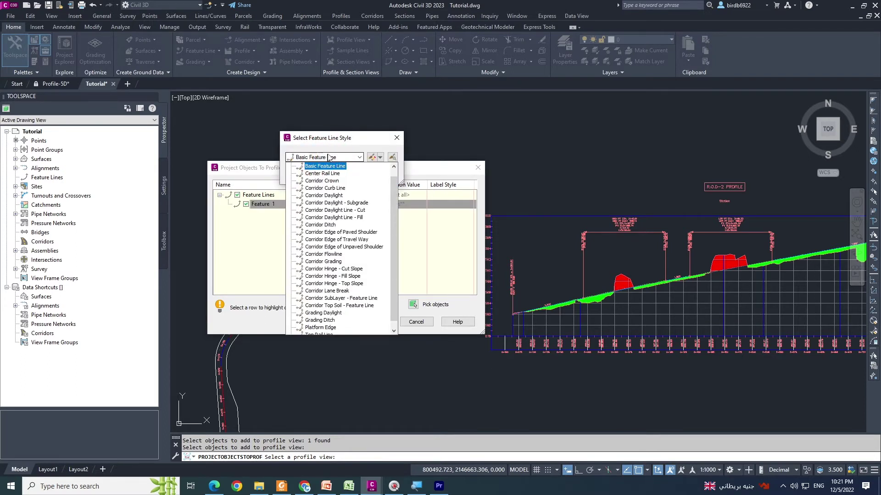
pyautogui.scroll(-16, 329, 157)
pyautogui.click(359, 140)
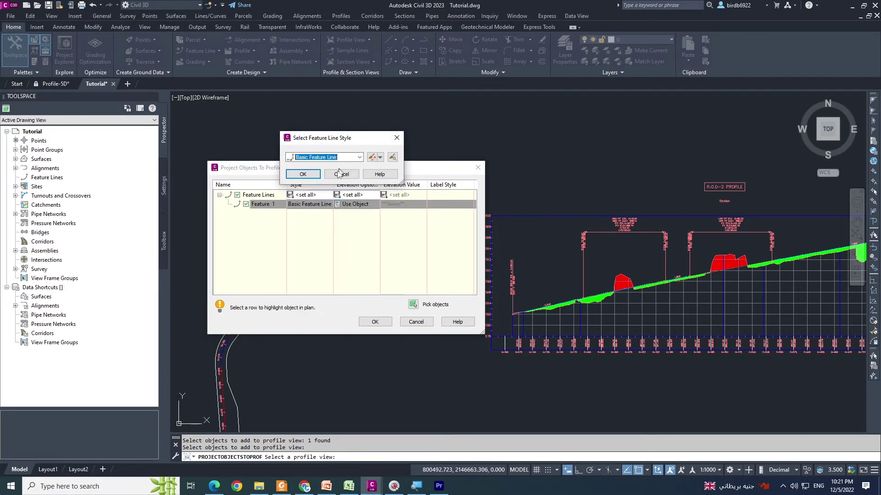
pyautogui.click(303, 174)
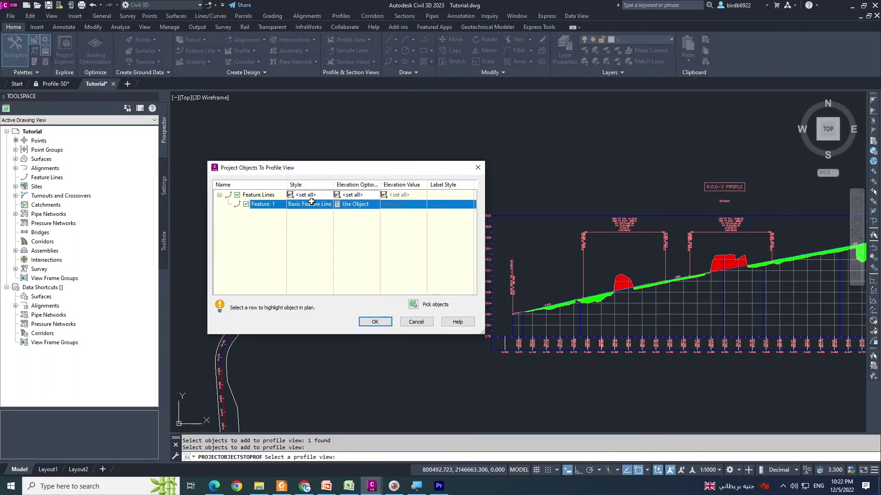
# - Set the feature line's elevation option to the Layout (1) profile and project it onto the profile view
pyautogui.click(373, 206)
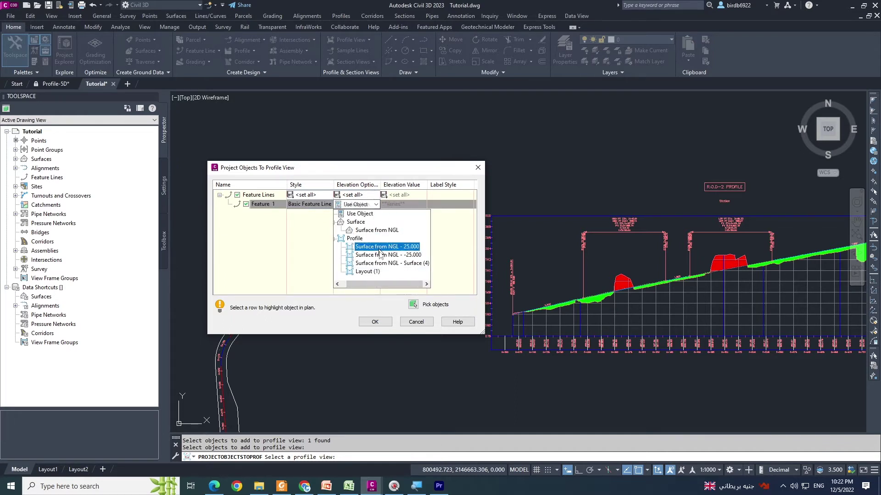
pyautogui.click(372, 272)
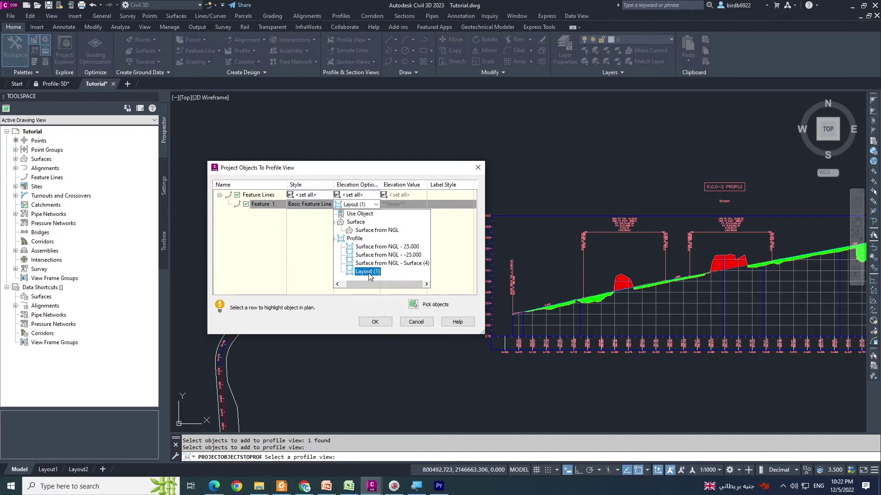
pyautogui.click(370, 272)
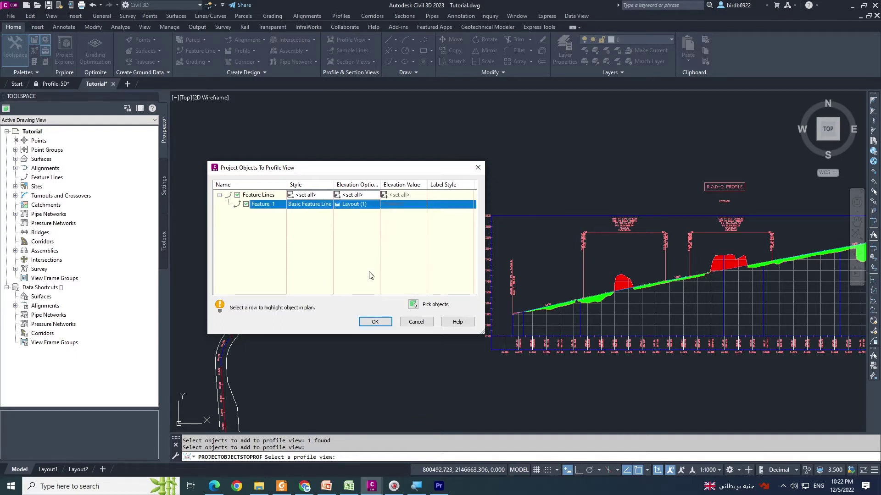
pyautogui.click(374, 322)
pyautogui.scroll(-5, 305, 286)
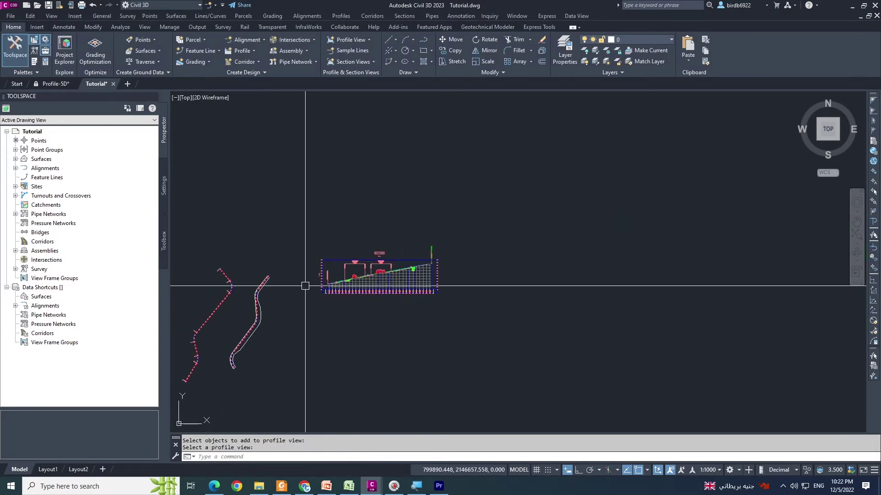
pyautogui.scroll(10, 403, 274)
pyautogui.press('Escape')
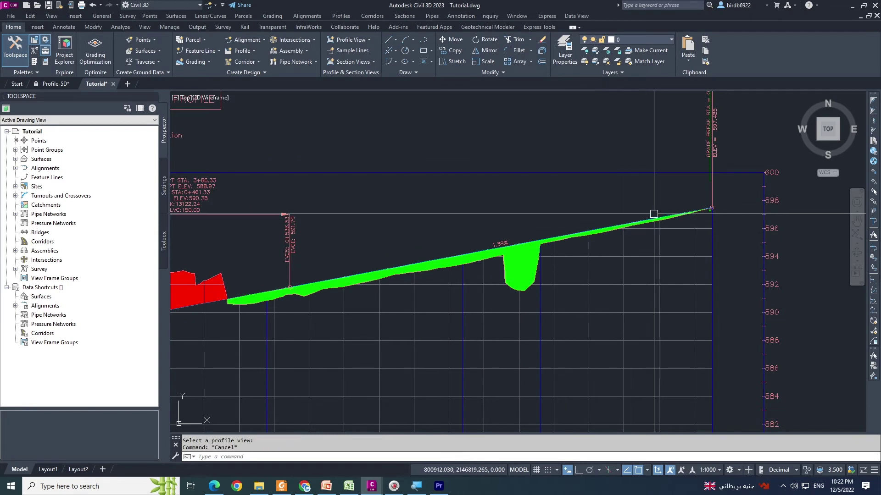
# - Examine the fill hatch between the design and ground lines near the end of the profile view
pyautogui.scroll(6, 653, 214)
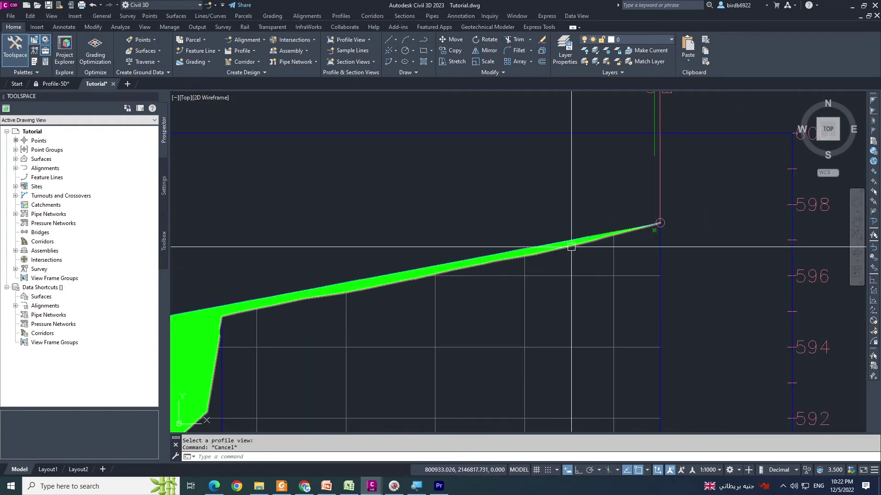
pyautogui.scroll(5, 571, 247)
pyautogui.click(612, 213)
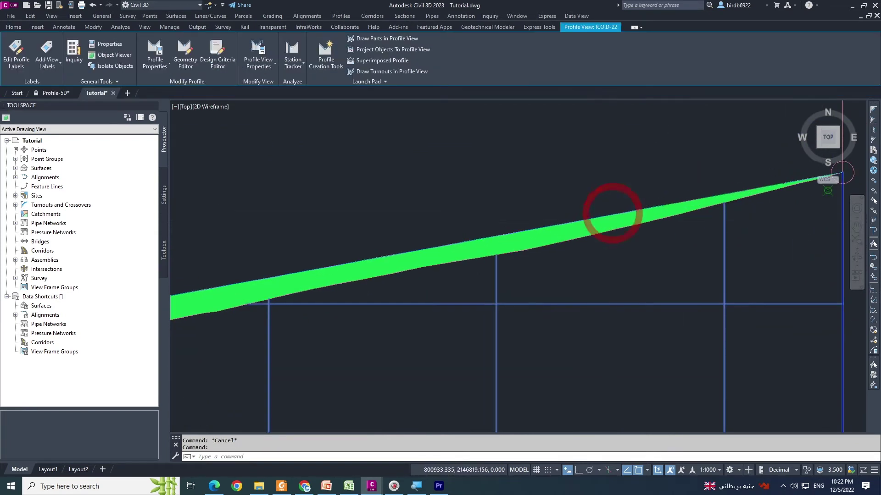
pyautogui.scroll(-5, 613, 214)
pyautogui.scroll(-1, 436, 281)
pyautogui.press('Escape')
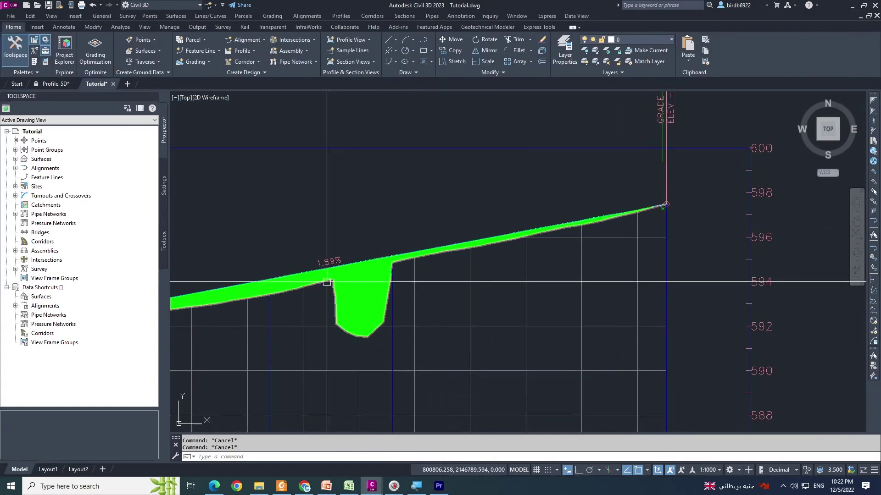
pyautogui.scroll(-3, 326, 281)
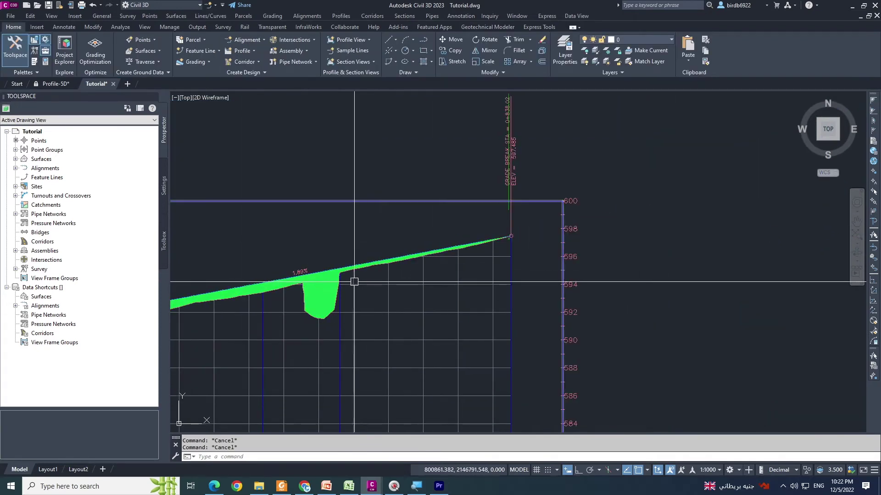
# - Freeze the layer of the profile view by picking its green fill hatch
pyautogui.click(612, 51)
pyautogui.scroll(4, 516, 243)
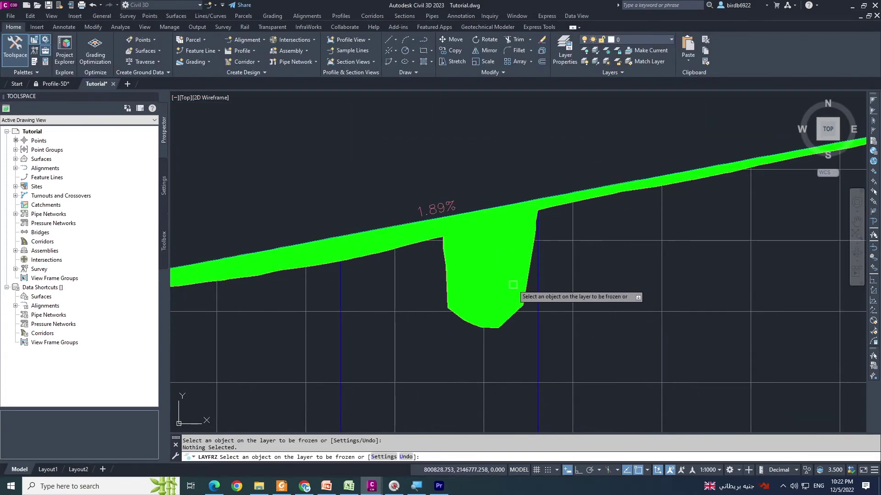
pyautogui.click(522, 298)
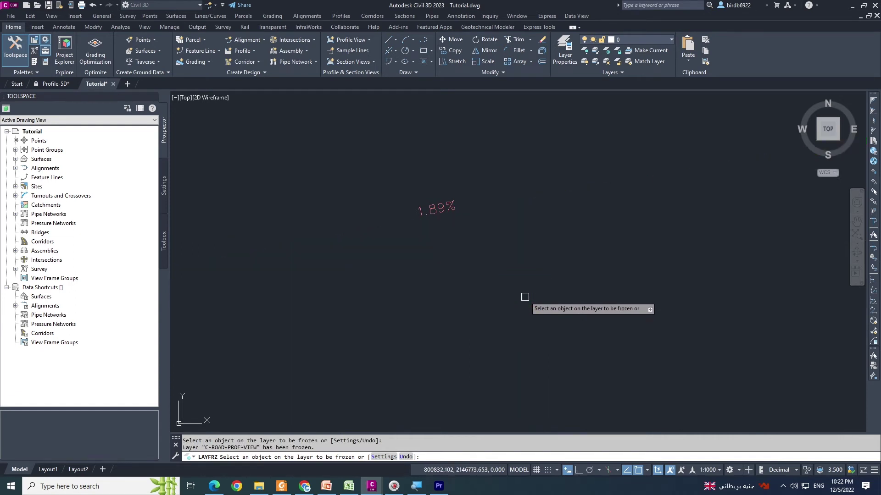
pyautogui.scroll(-3, 525, 289)
pyautogui.press('Escape')
# - Inspect the projected feature line near the profile's end, and undo the layer freeze
pyautogui.scroll(6, 625, 232)
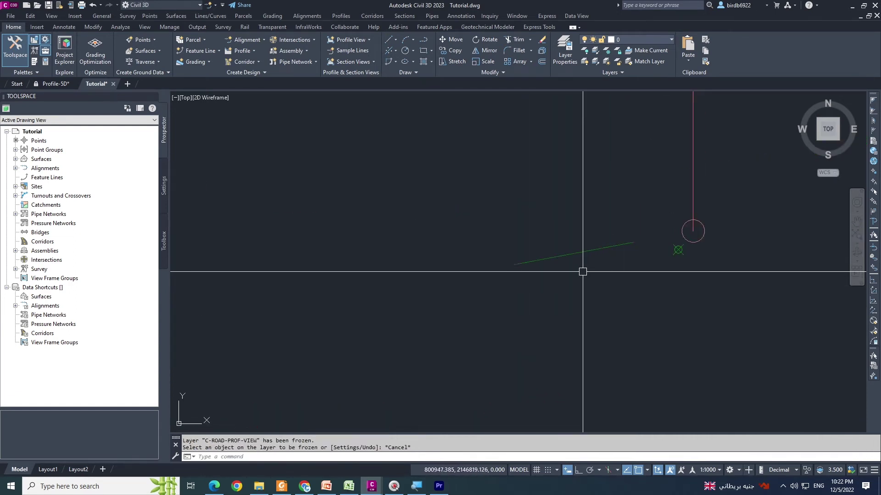
pyautogui.click(570, 253)
pyautogui.scroll(2, 570, 257)
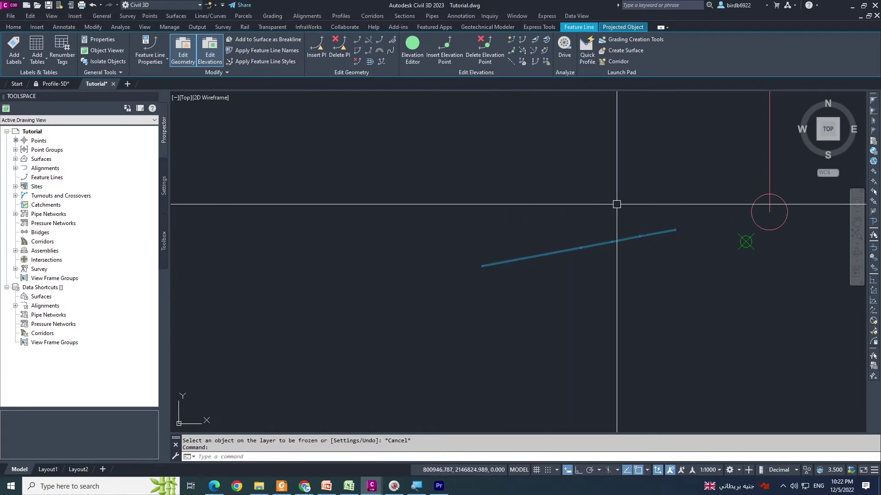
pyautogui.press('Escape')
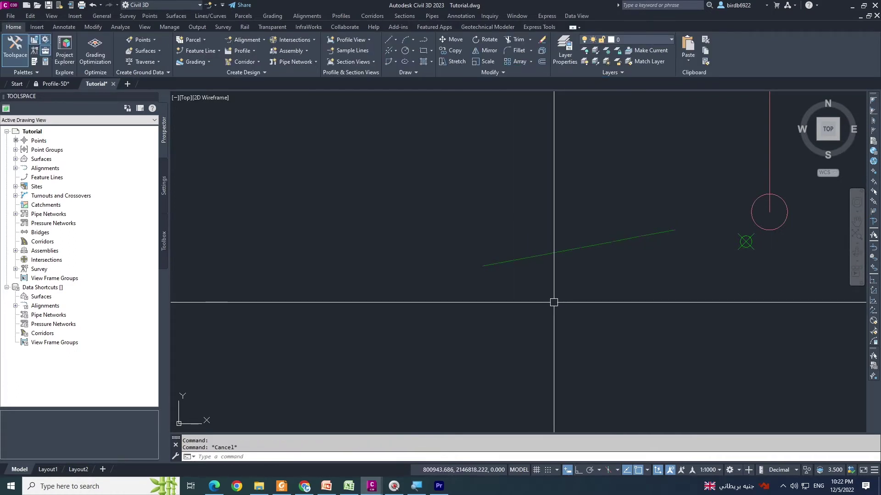
pyautogui.hotkey('ctrl', 'z')
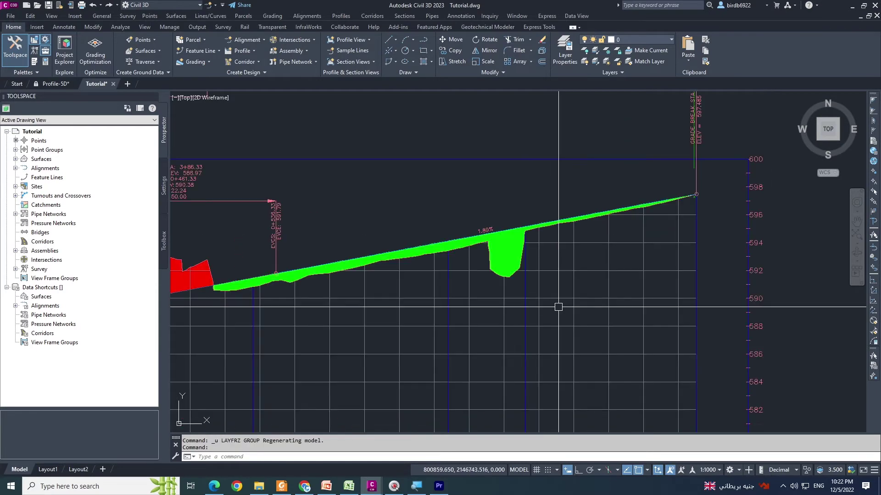
pyautogui.scroll(2, 509, 231)
pyautogui.click(419, 223)
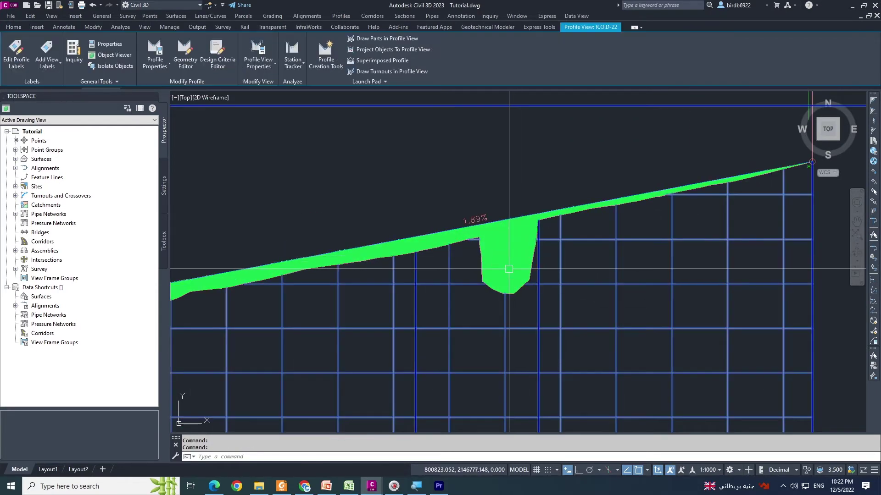
pyautogui.rightClick(299, 164)
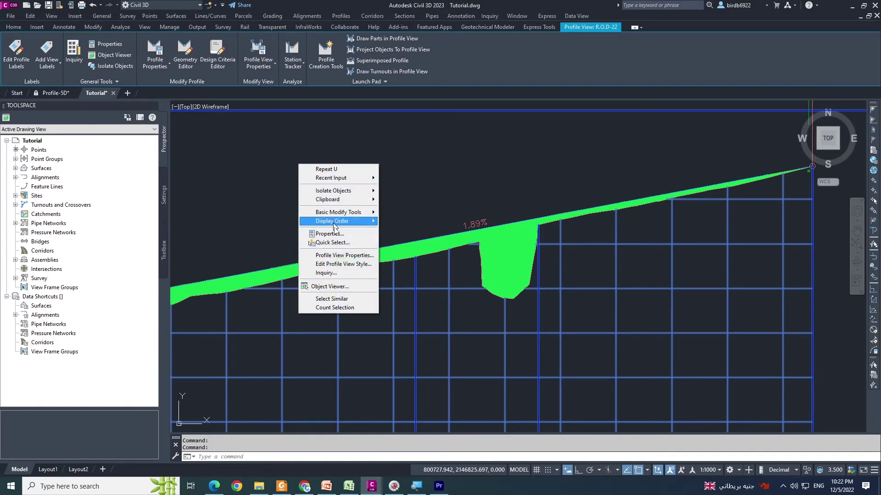
pyautogui.click(351, 268)
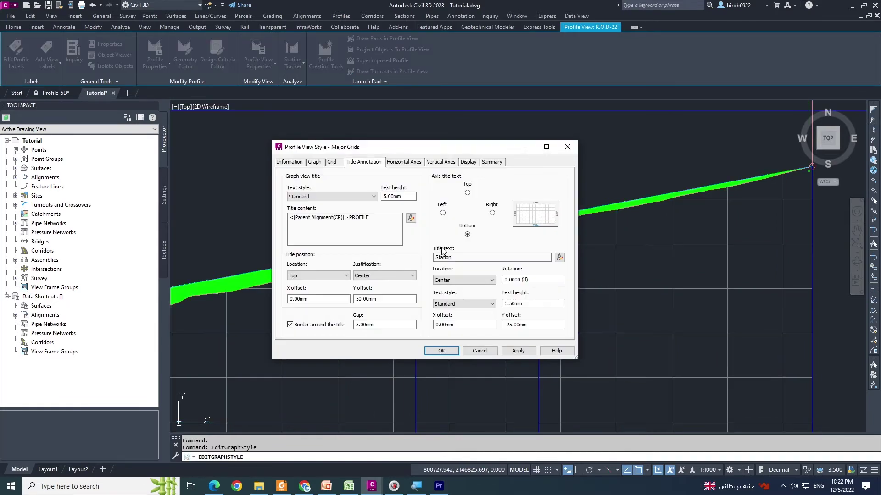
pyautogui.click(469, 162)
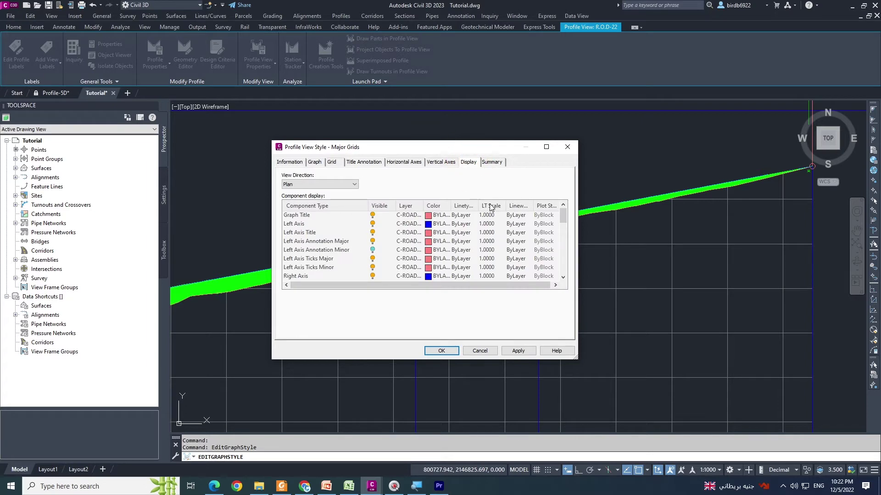
pyautogui.press('Escape')
pyautogui.press('Escape')
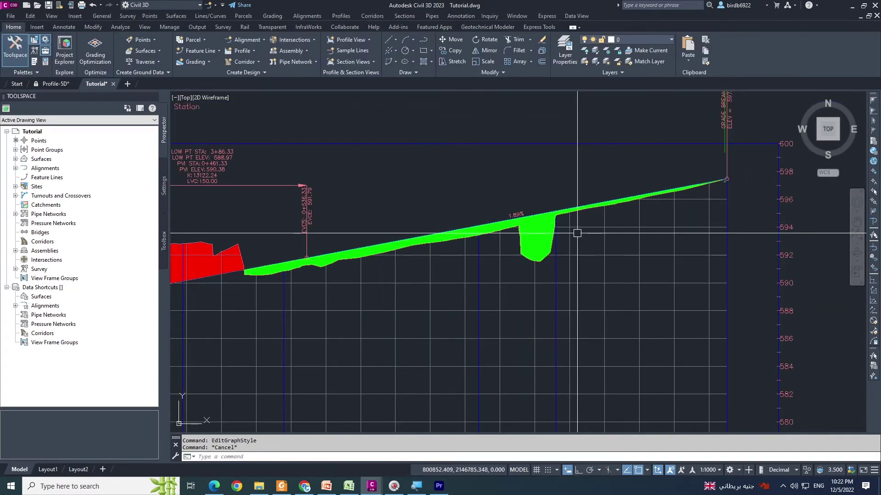
# - Open the profile view's hatch properties and expand the Fill - (1) hatch area
pyautogui.click(577, 227)
pyautogui.rightClick(474, 174)
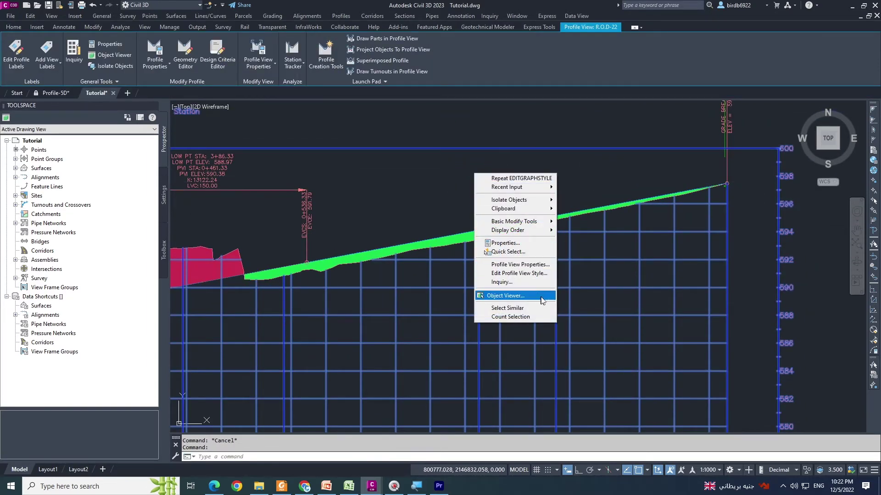
pyautogui.click(537, 267)
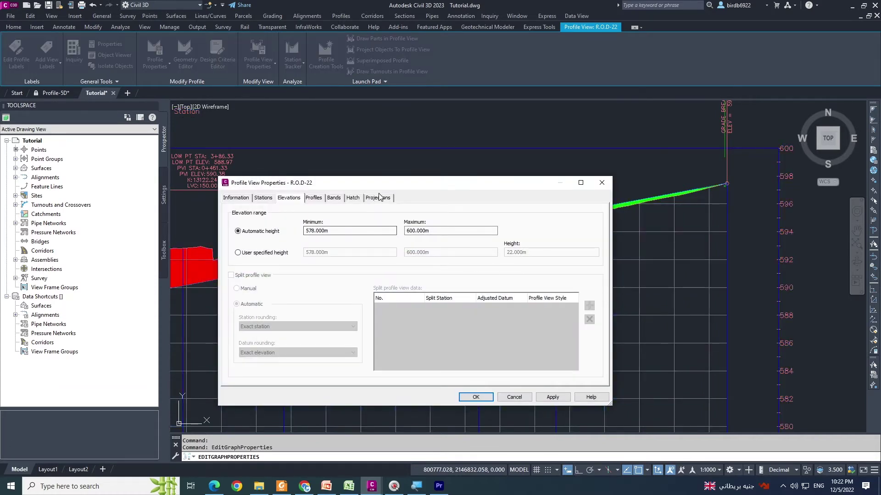
pyautogui.click(359, 198)
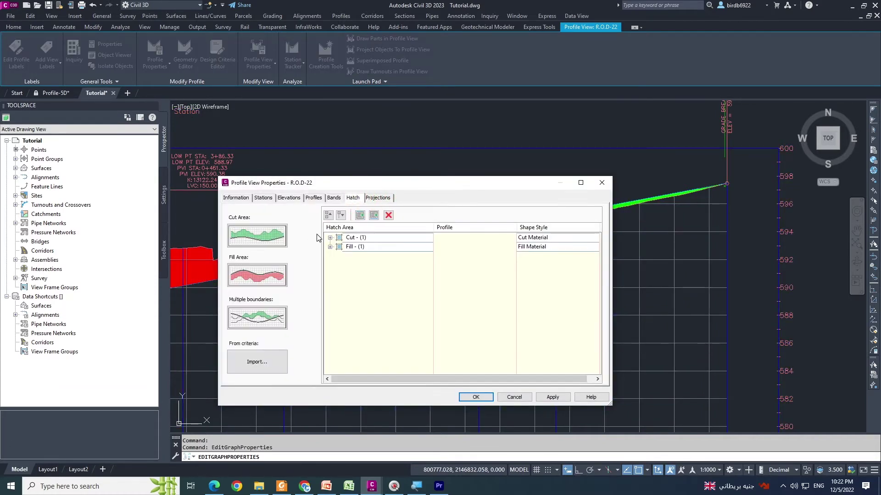
pyautogui.click(330, 247)
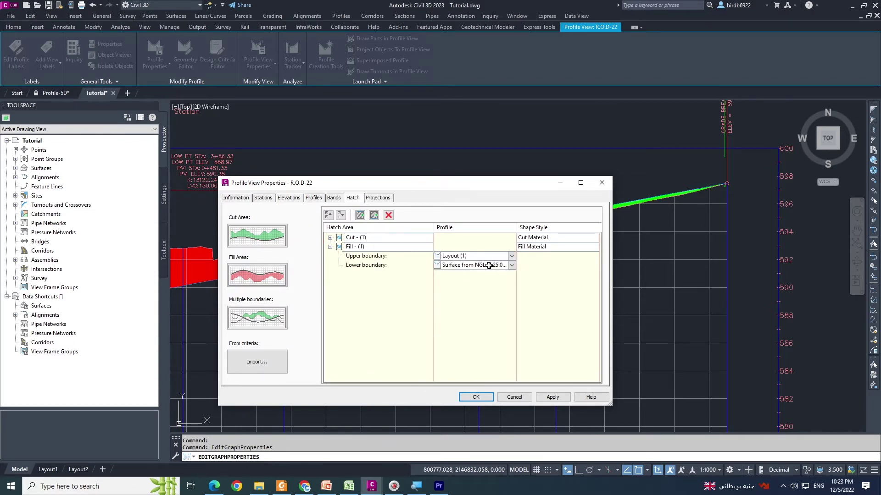
# - Open the Fill Material shape style of the Fill - (1) area for editing and select its Shape Area Fill component in the Profile view direction
pyautogui.click(535, 247)
pyautogui.click(329, 158)
pyautogui.click(328, 160)
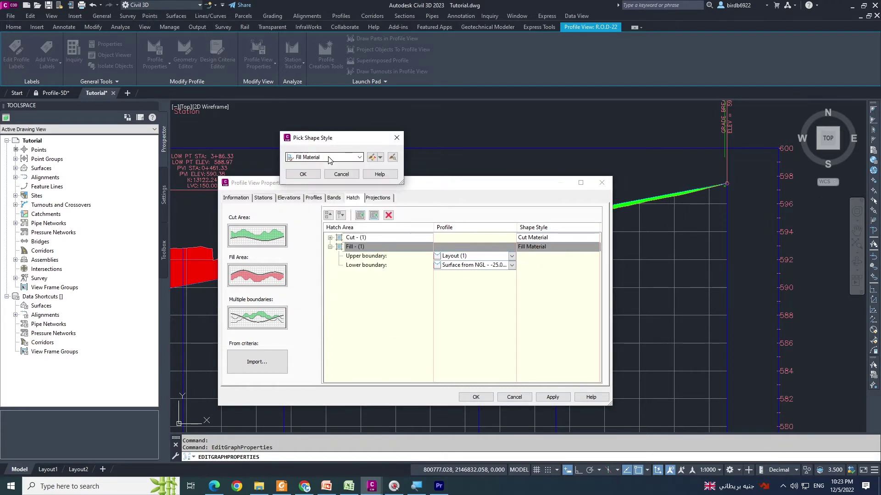
pyautogui.click(371, 158)
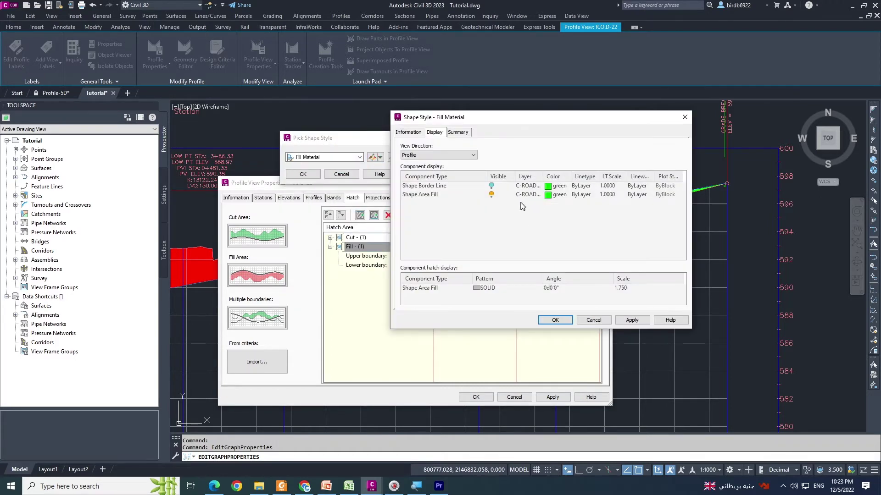
pyautogui.click(447, 156)
pyautogui.click(434, 154)
pyautogui.click(433, 196)
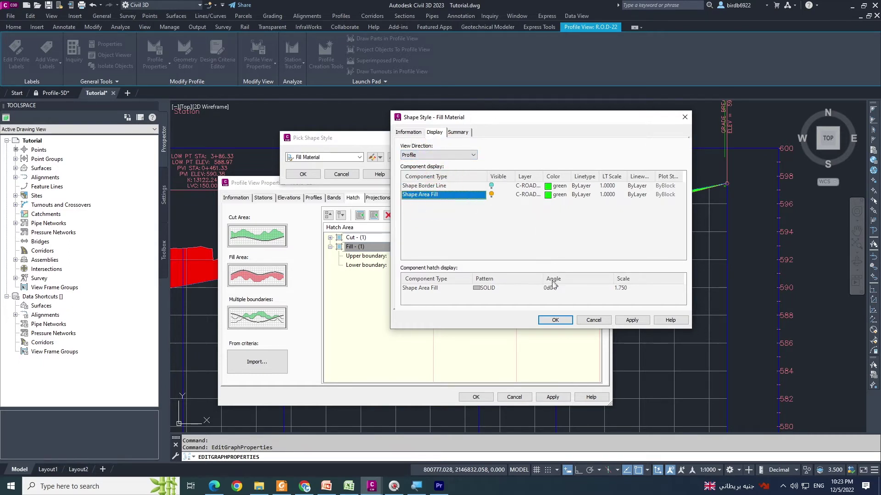
# - Change the Shape Area Fill hatch pattern to the predefined ANSI31 pattern
pyautogui.click(481, 289)
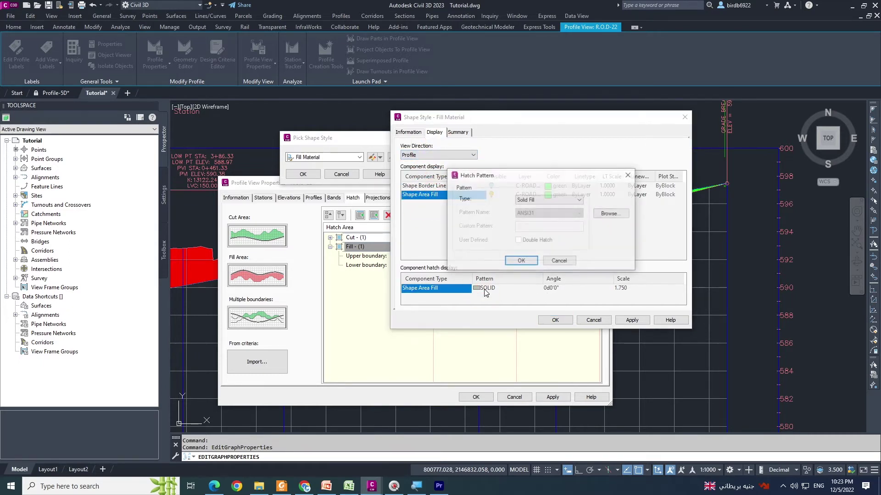
pyautogui.click(548, 199)
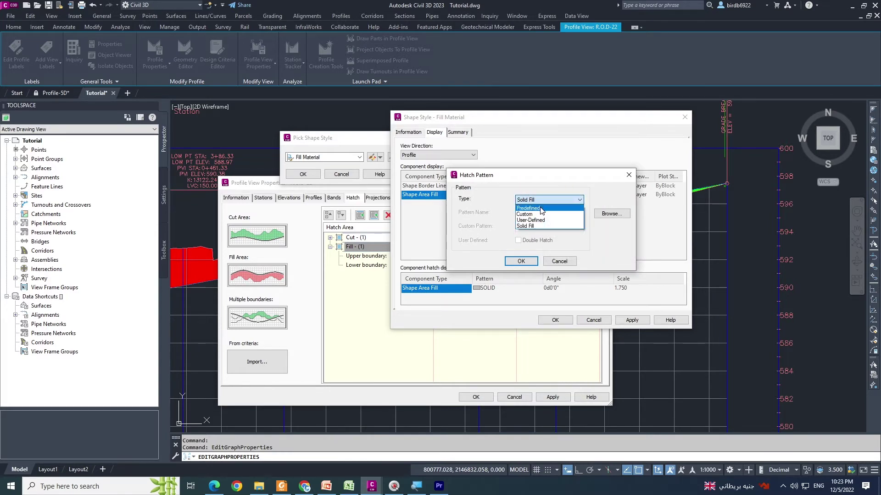
pyautogui.click(535, 208)
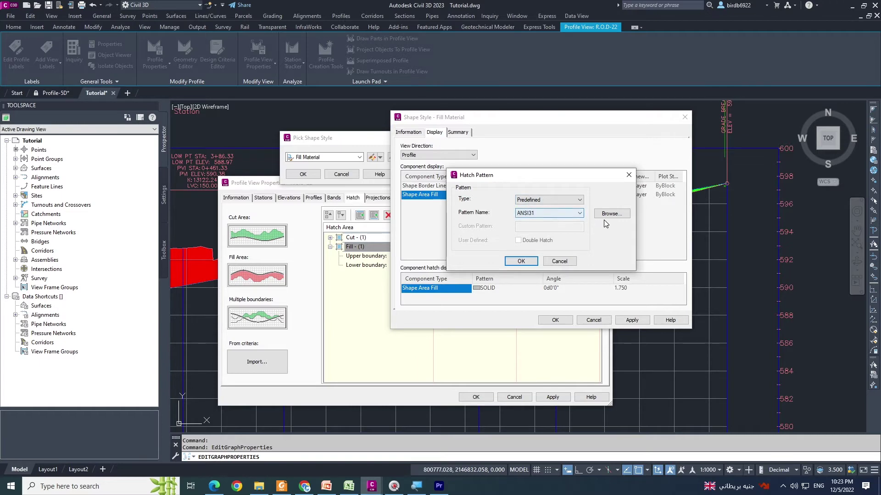
pyautogui.click(550, 213)
pyautogui.click(611, 214)
pyautogui.click(612, 214)
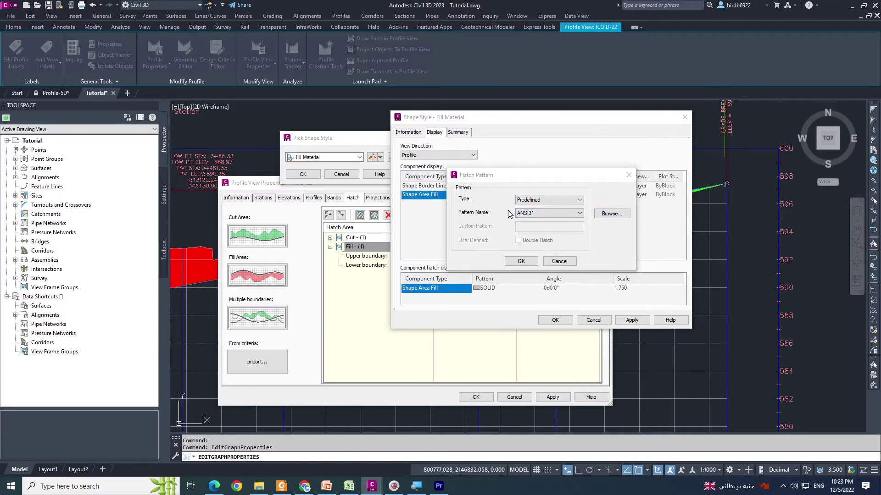
pyautogui.click(321, 347)
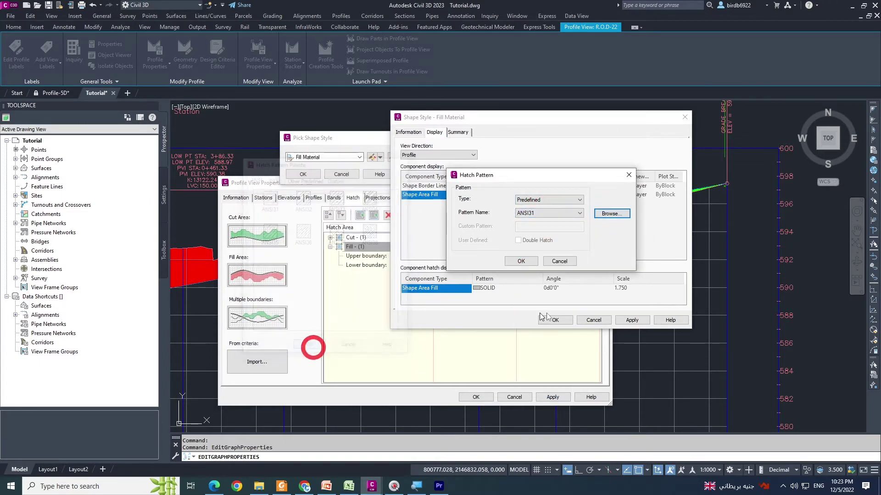
pyautogui.click(523, 262)
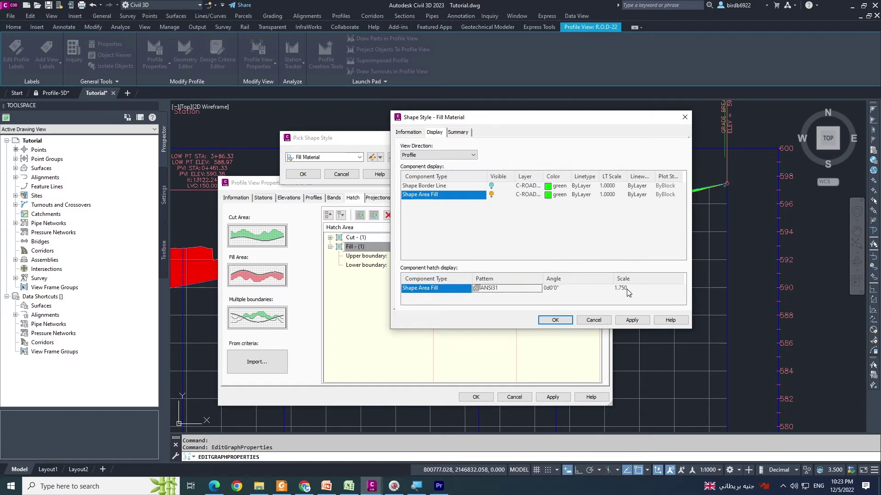
# - Set the Shape Area Fill color to magenta and apply the edited Fill Material style to the profile view
pyautogui.click(549, 195)
pyautogui.click(495, 212)
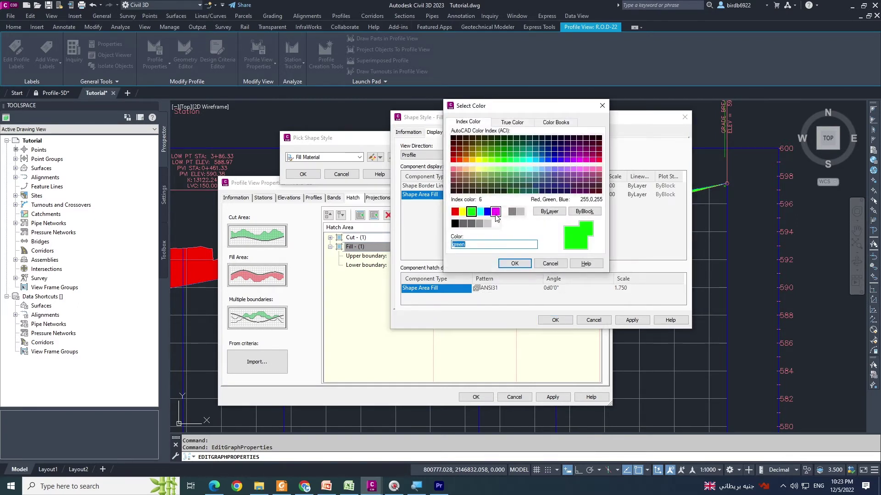
pyautogui.click(516, 265)
pyautogui.click(555, 320)
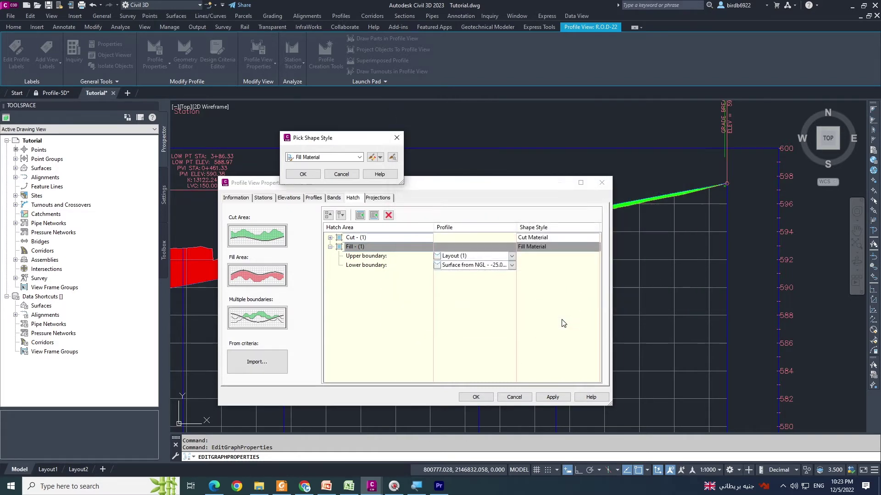
pyautogui.click(303, 176)
pyautogui.click(552, 397)
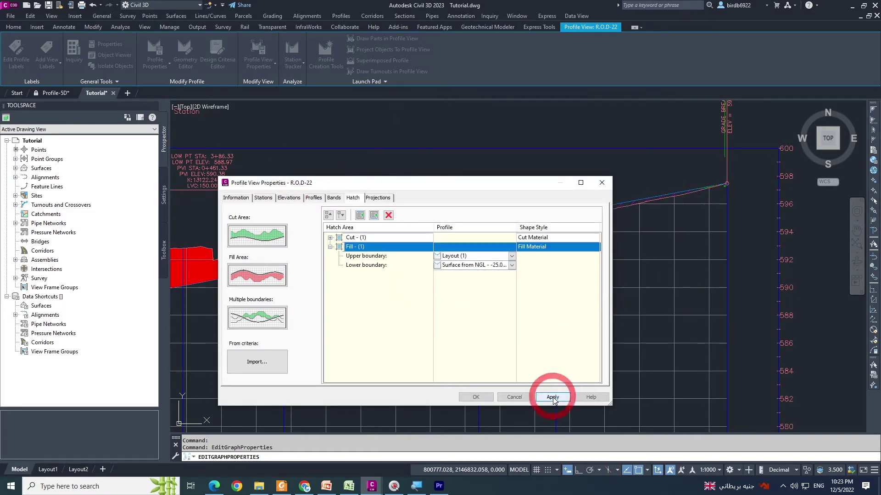
pyautogui.click(475, 397)
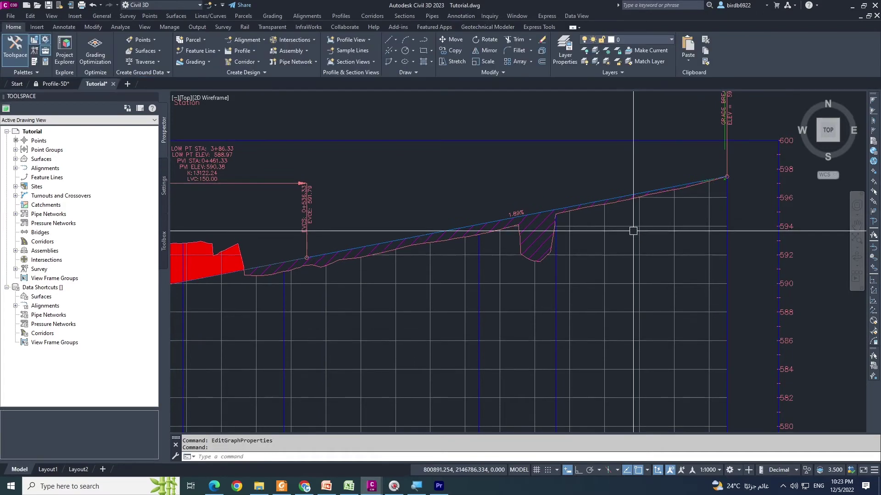
# - Examine the restyled fill hatch and the projected feature line toward the end of the profile
pyautogui.scroll(5, 633, 232)
pyautogui.click(462, 246)
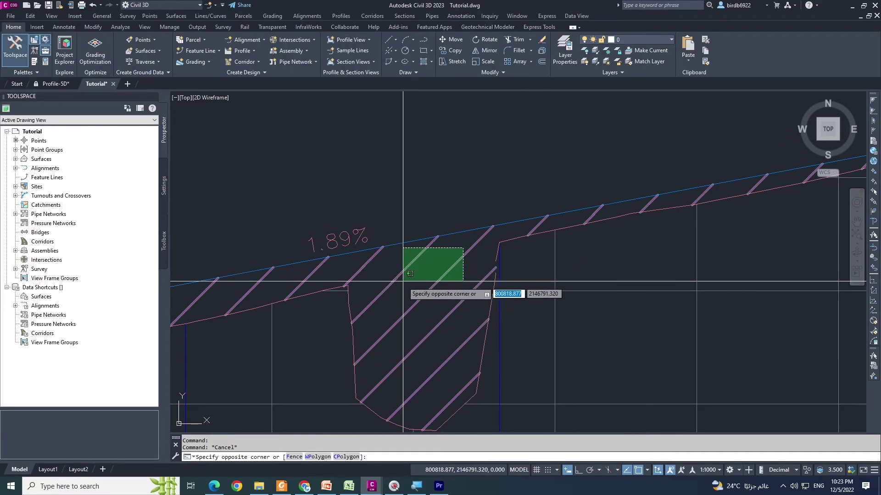
pyautogui.click(403, 288)
pyautogui.press('Escape')
pyautogui.scroll(-3, 412, 294)
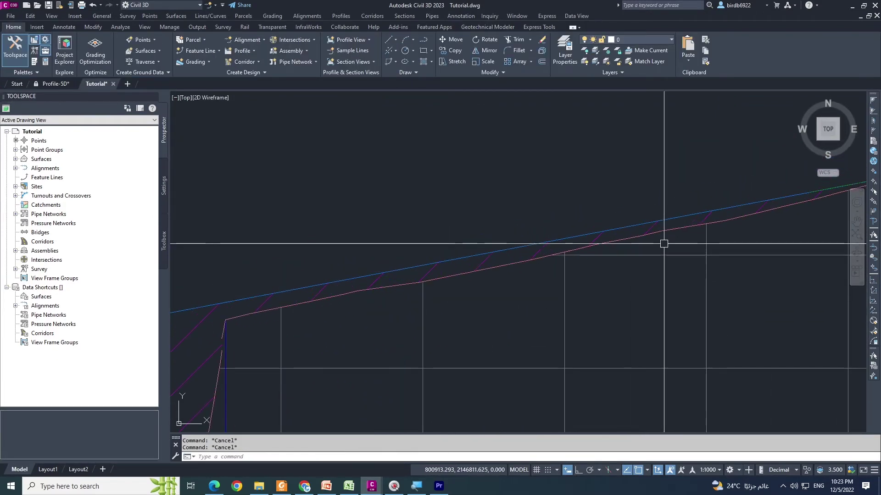
pyautogui.moveTo(664, 242); pyautogui.dragTo(433, 275, button='middle')
pyautogui.scroll(3, 663, 209)
pyautogui.scroll(-2, 536, 259)
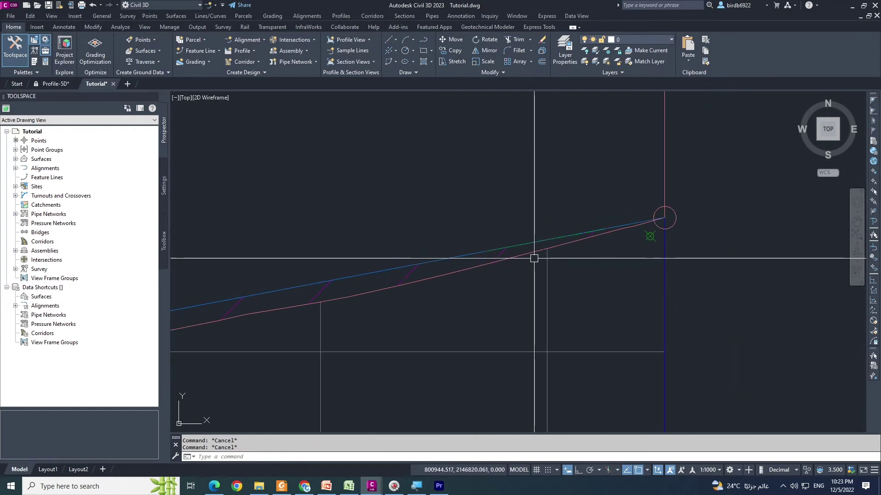
# - Raise the projected feature line at the end of the profile by the 1.000 m increment in the elevation editor
pyautogui.click(509, 246)
pyautogui.scroll(2, 472, 253)
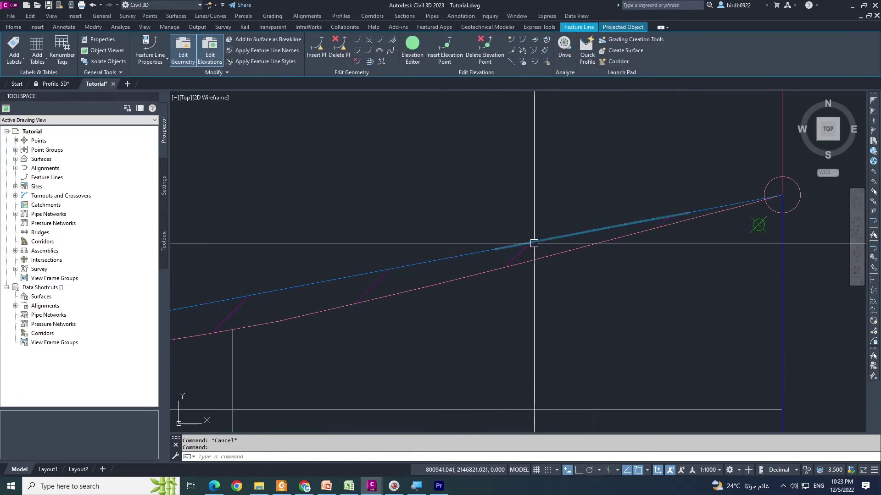
pyautogui.scroll(-2, 642, 223)
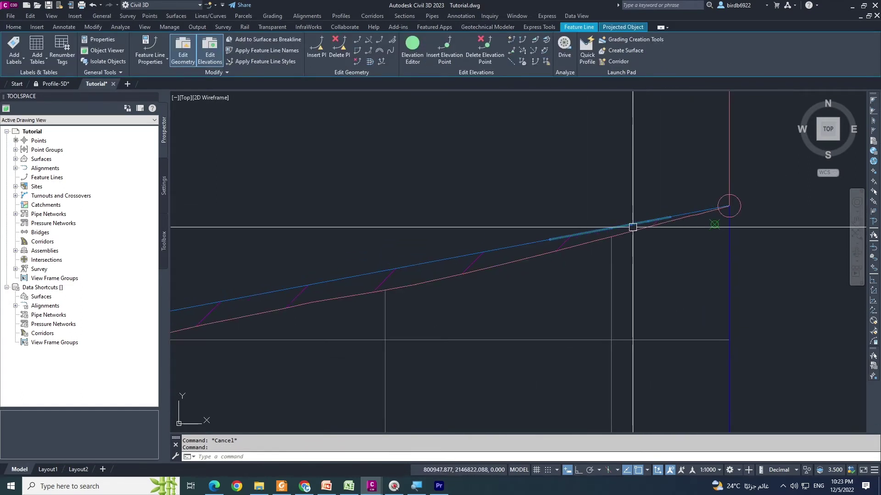
pyautogui.click(422, 58)
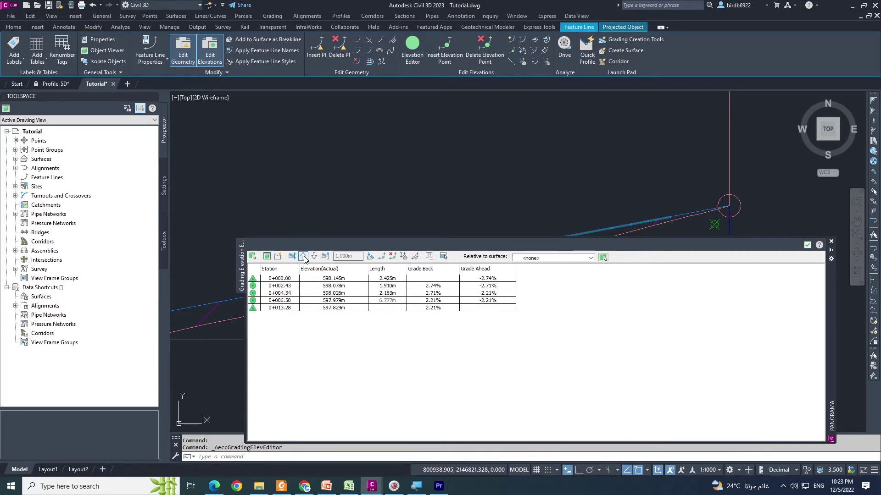
pyautogui.click(304, 257)
pyautogui.click(807, 245)
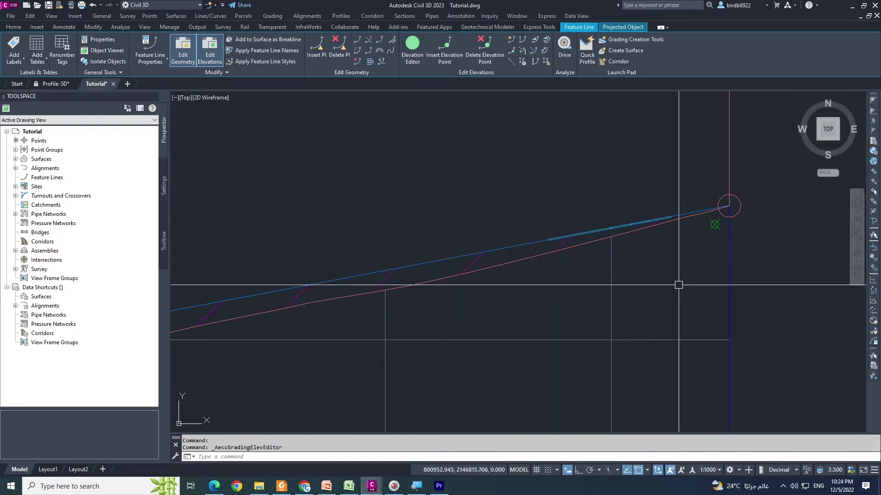
pyautogui.press('Escape')
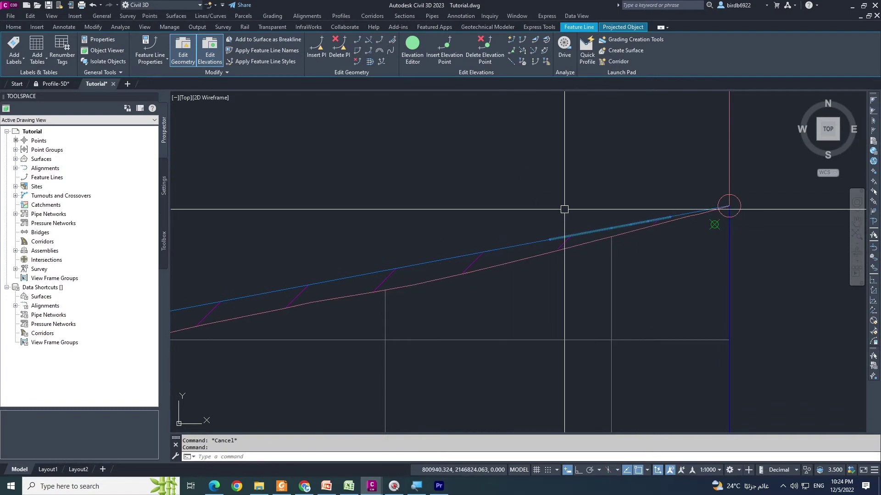
# - Regenerate the drawing and recheck the projected feature line at the end of the profile view
pyautogui.scroll(-5, 726, 206)
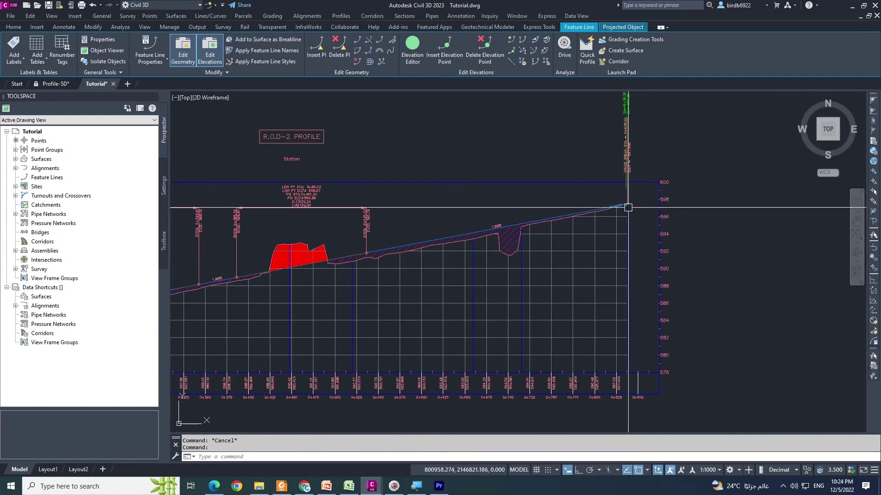
pyautogui.scroll(-5, 628, 207)
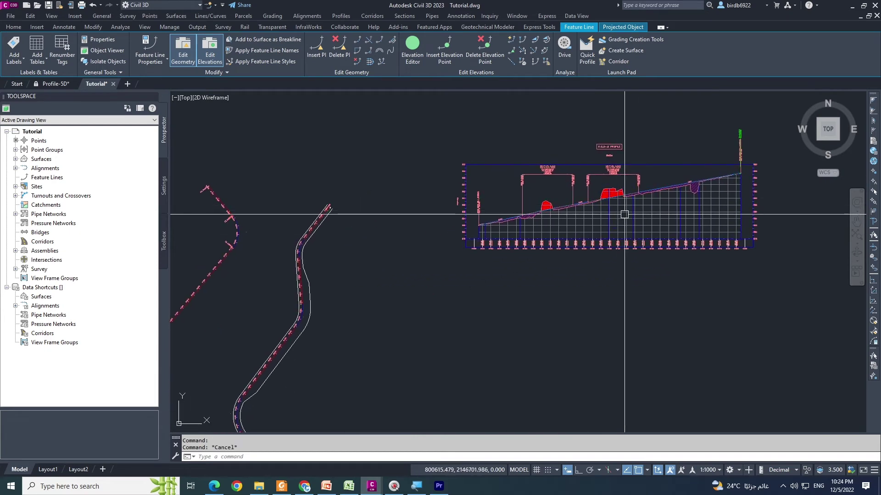
pyautogui.press('Escape')
pyautogui.scroll(10, 669, 201)
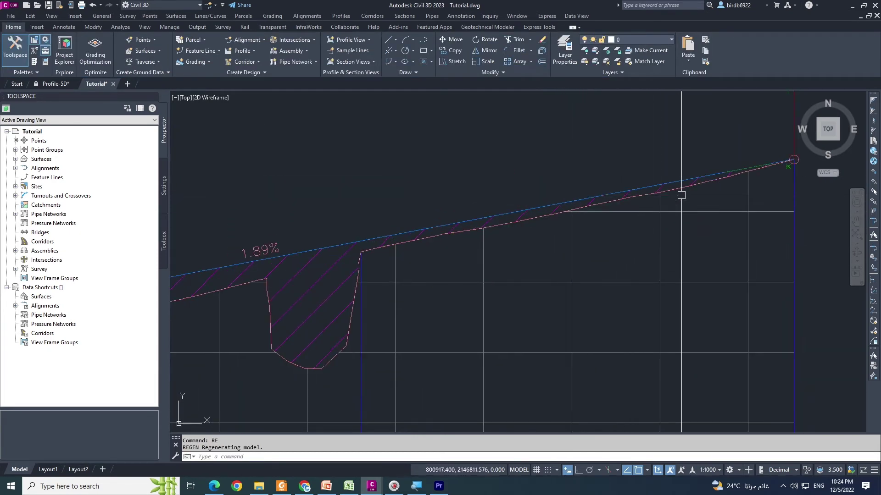
pyautogui.scroll(5, 680, 193)
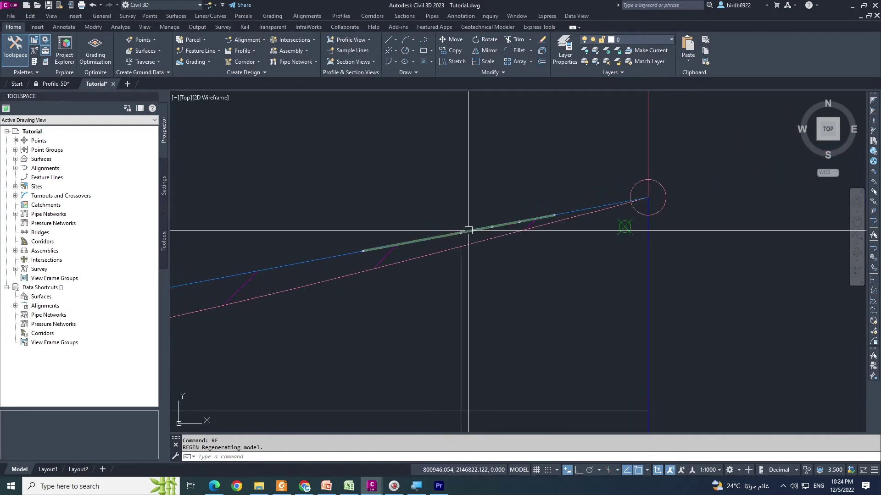
# - Compare the projected feature line in the profile view with the source feature line in plan near station 0+825
pyautogui.click(399, 244)
pyautogui.scroll(-2, 478, 229)
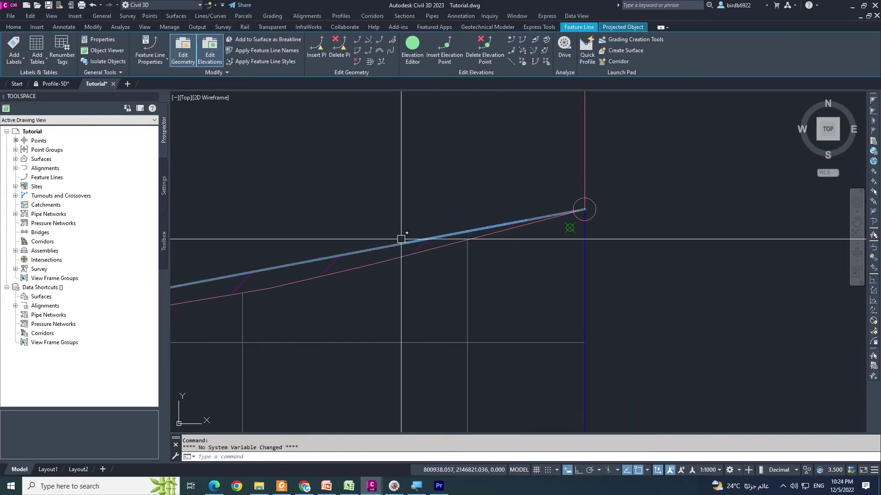
pyautogui.scroll(-2, 496, 198)
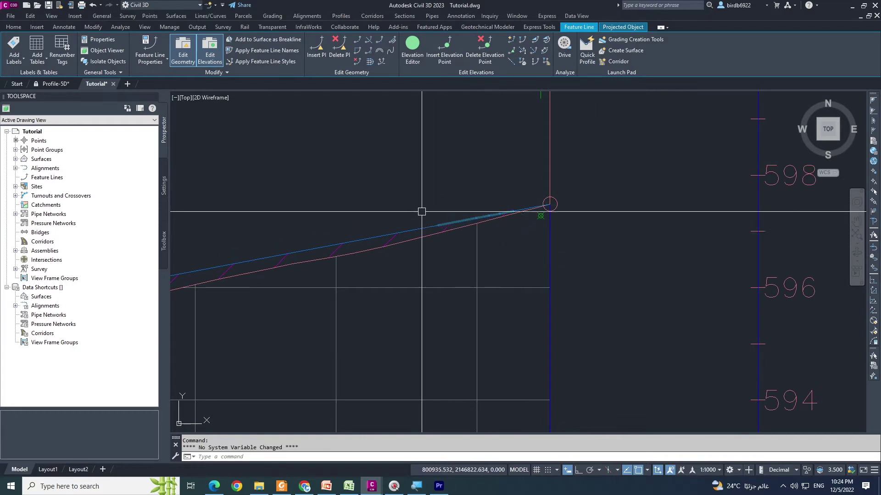
pyautogui.scroll(-2, 533, 207)
pyautogui.scroll(-6, 546, 212)
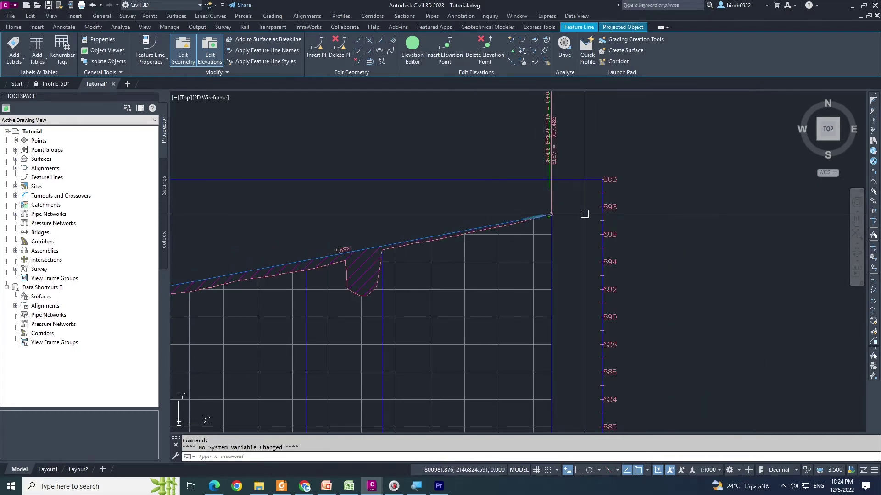
pyautogui.scroll(-1, 647, 248)
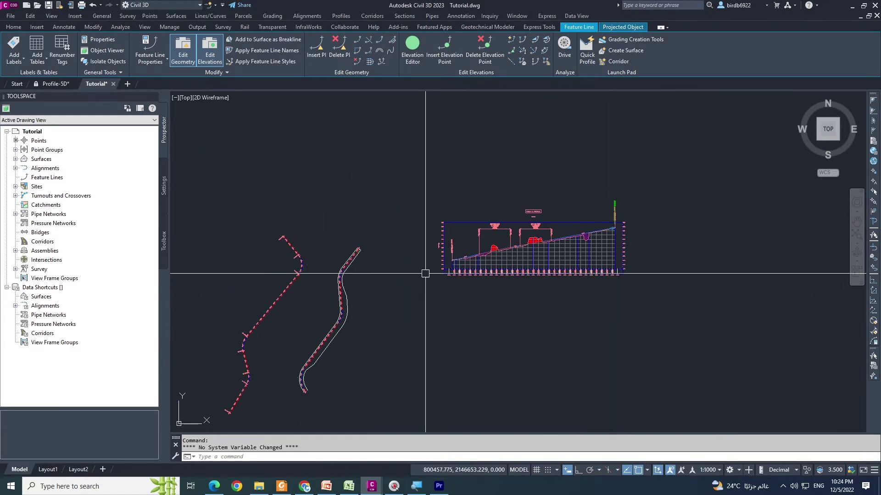
pyautogui.scroll(4, 356, 253)
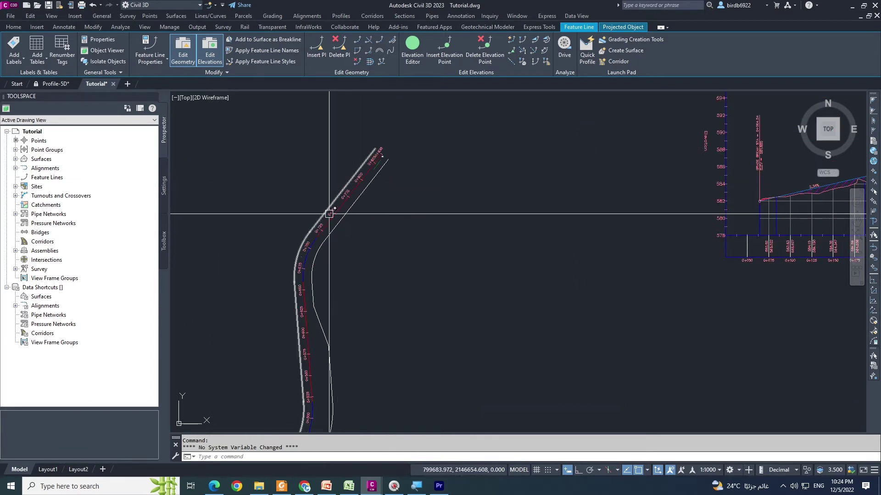
pyautogui.scroll(8, 339, 206)
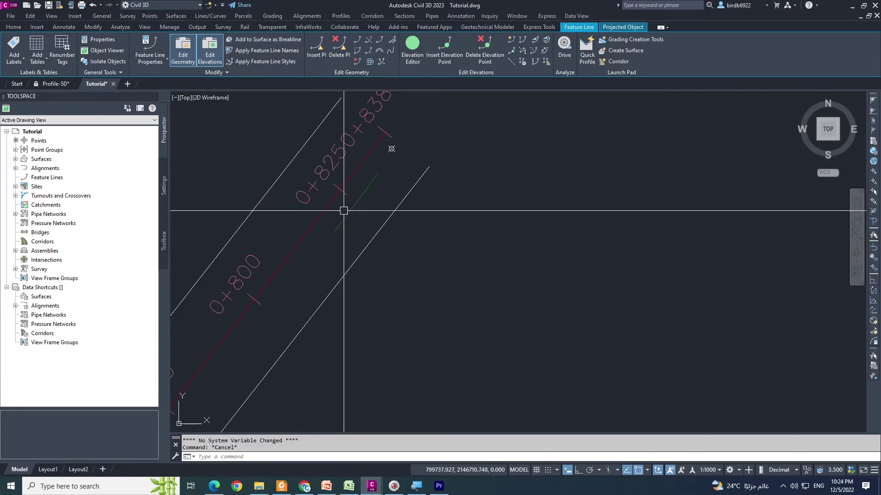
pyautogui.press('Escape')
pyautogui.scroll(-6, 329, 220)
pyautogui.scroll(-2, 327, 223)
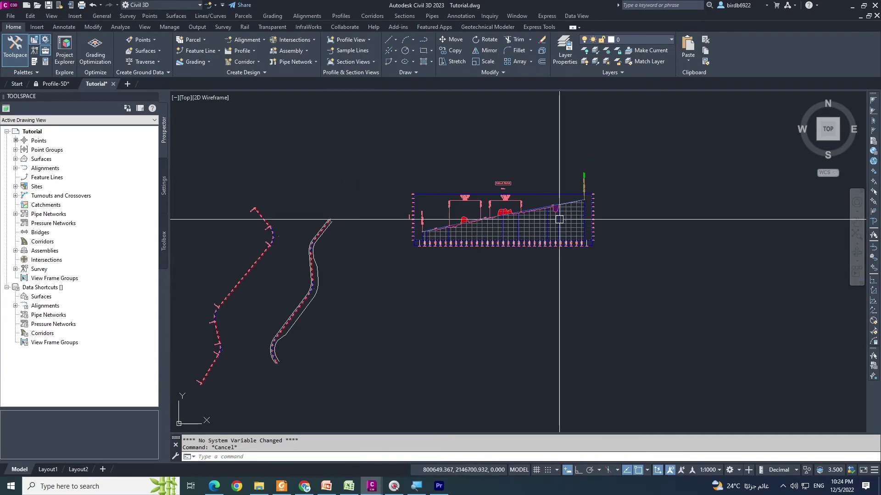
pyautogui.scroll(9, 521, 187)
pyautogui.moveTo(658, 155); pyautogui.dragTo(547, 199, button='middle')
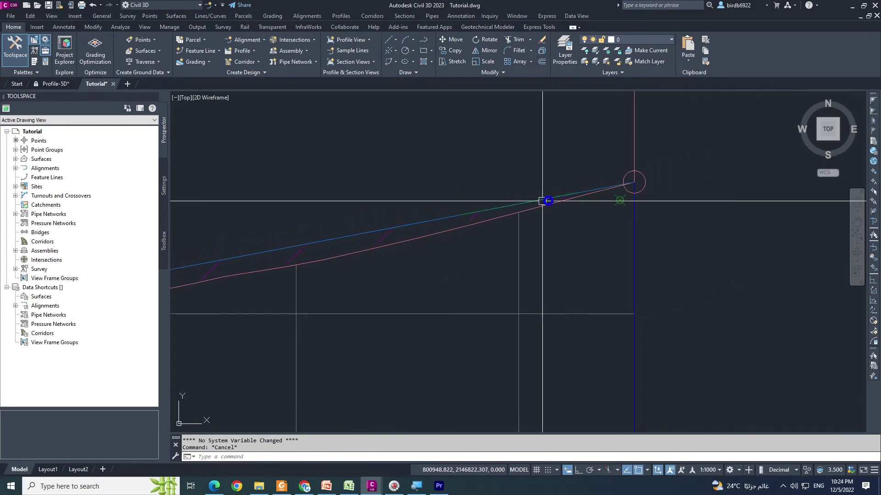
pyautogui.scroll(-4, 633, 192)
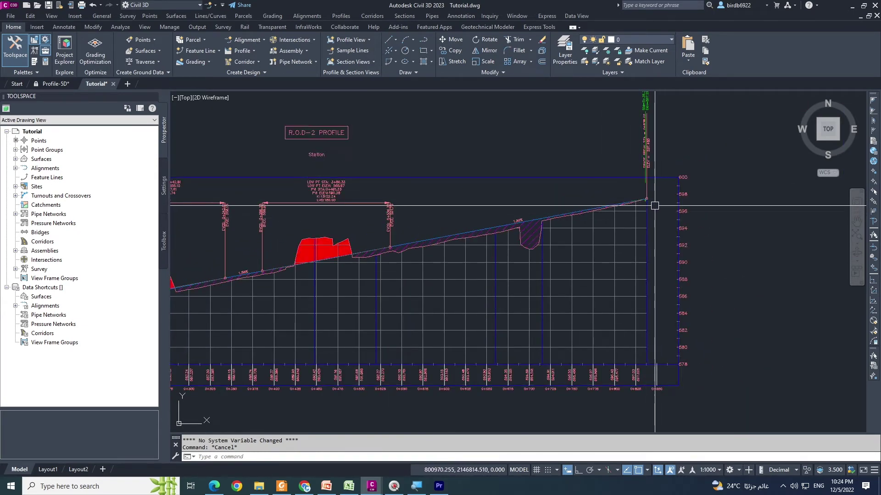
pyautogui.scroll(3, 651, 216)
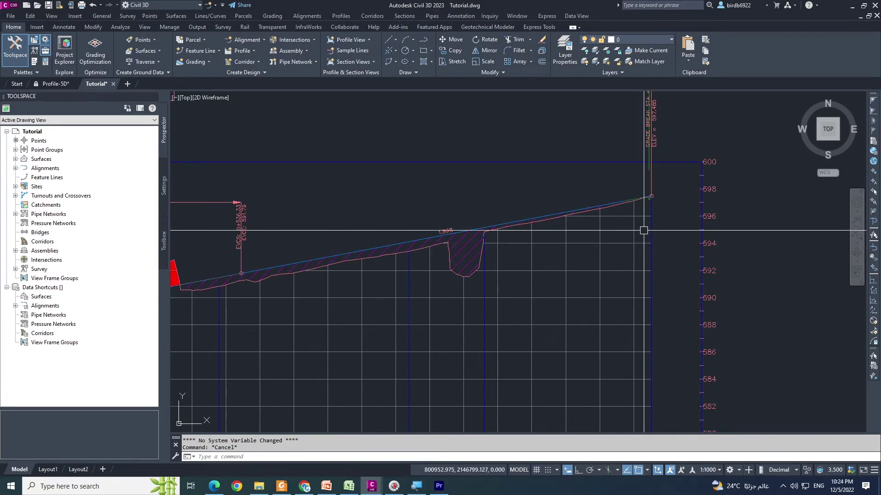
# - Undo the feature line elevation change and the fill hatch restyling in the R.O.D-22 profile view
pyautogui.hotkey('ctrl', 'z')
pyautogui.hotkey('ctrl', 'z')
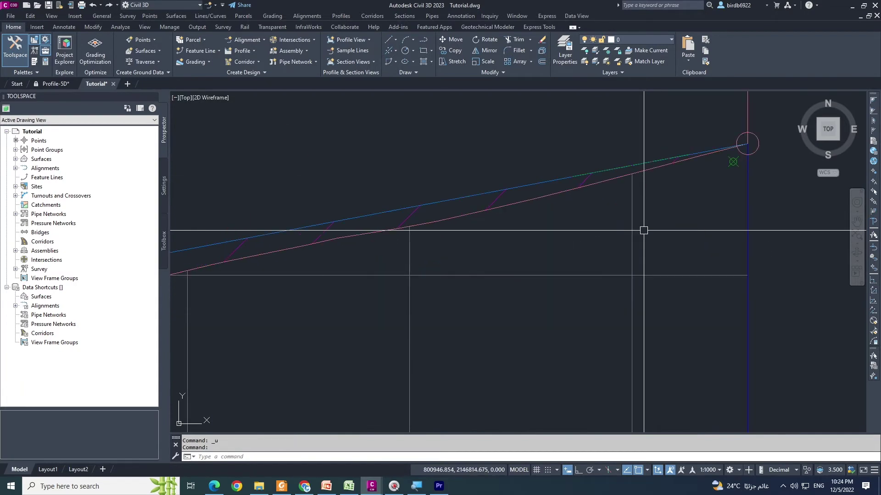
pyautogui.moveTo(643, 230); pyautogui.dragTo(751, 295, button='middle')
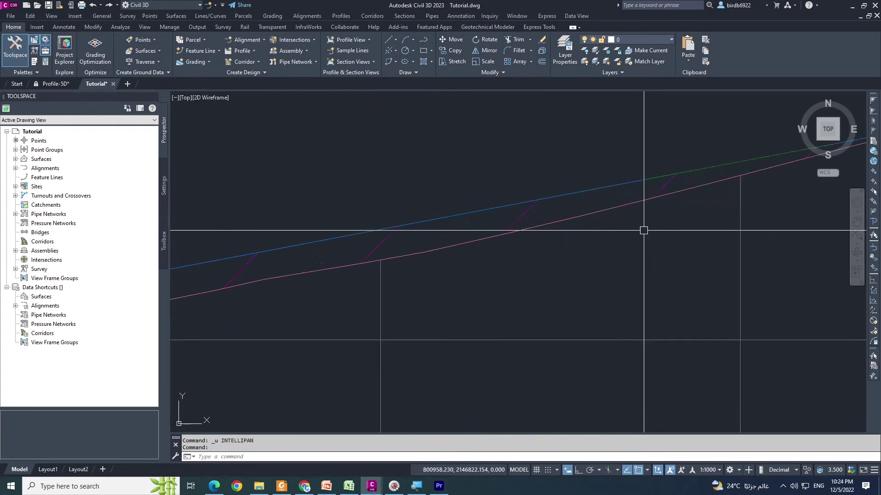
pyautogui.hotkey('ctrl', 'z')
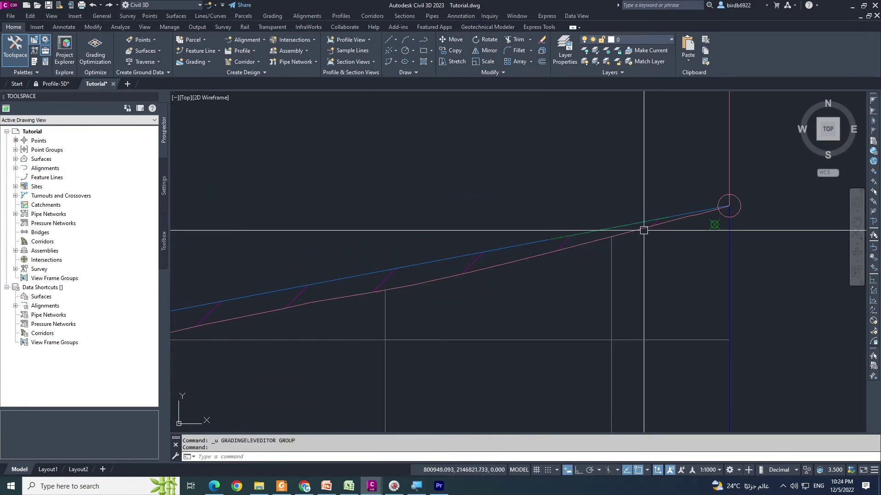
pyautogui.hotkey('ctrl', 'z')
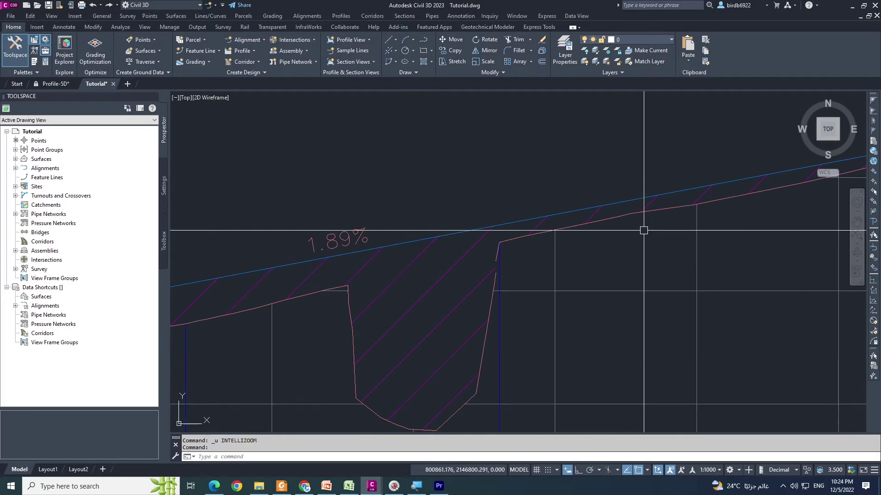
pyautogui.hotkey('ctrl', 'z')
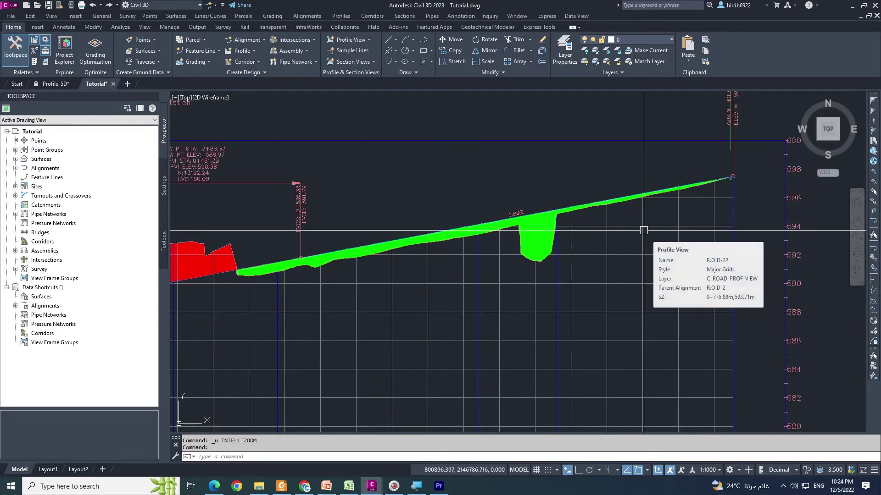
pyautogui.hotkey('ctrl', 'z')
pyautogui.scroll(-8, 643, 230)
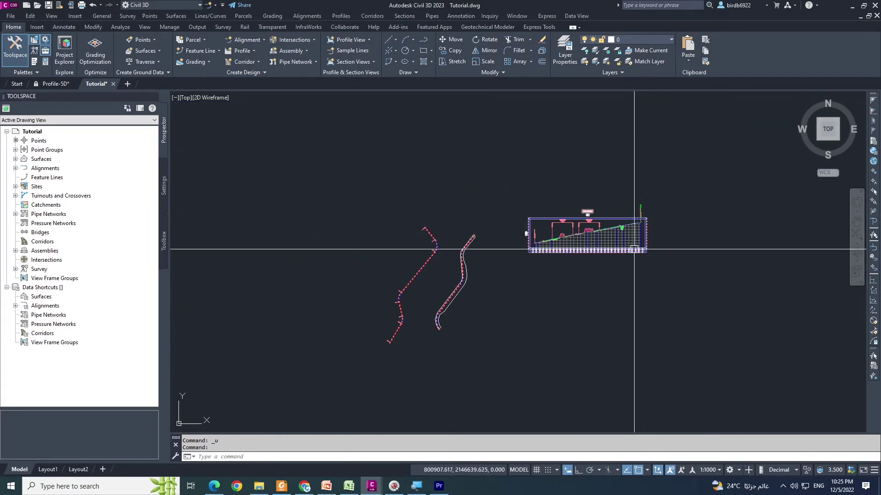
pyautogui.moveTo(588, 250); pyautogui.dragTo(457, 304, button='middle')
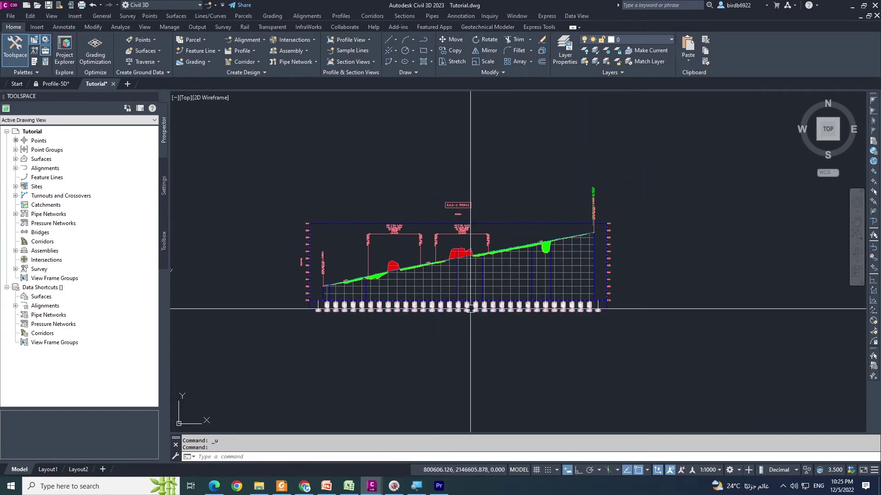
# - Switch to PowerPoint to review the Exercise 29 topic list, and return to the Profile-5D drawing in Civil 3D
pyautogui.click(326, 486)
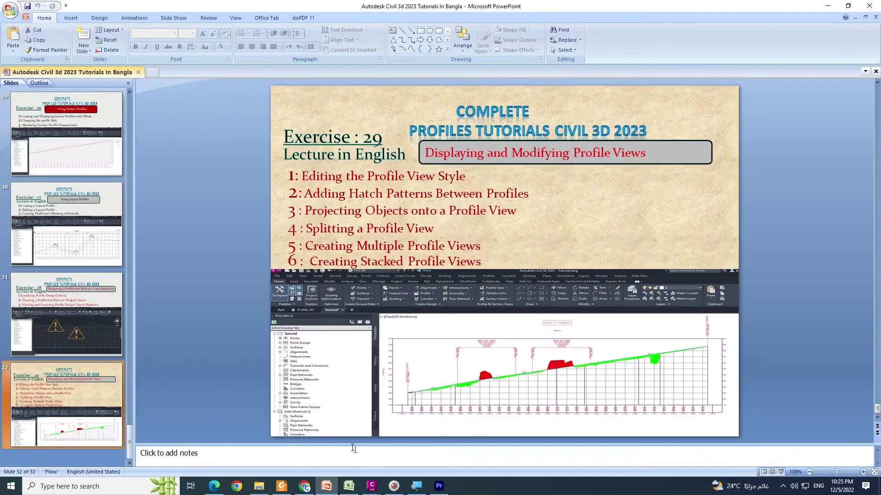
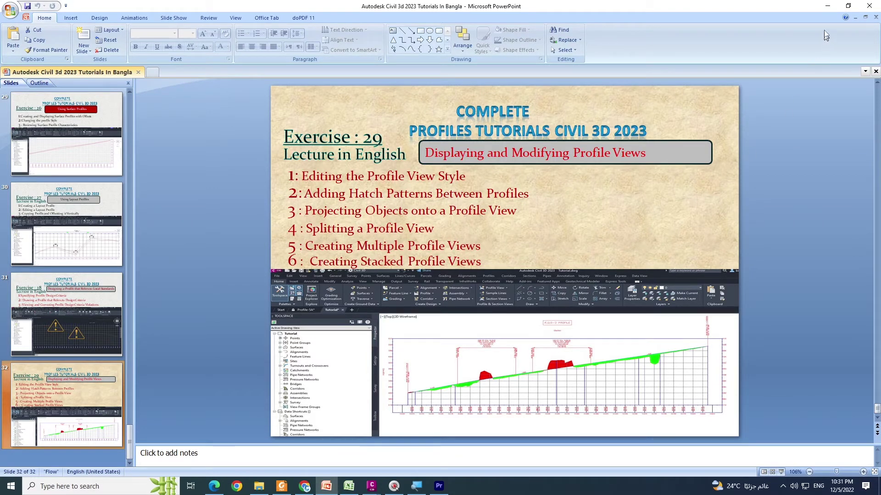
pyautogui.click(827, 8)
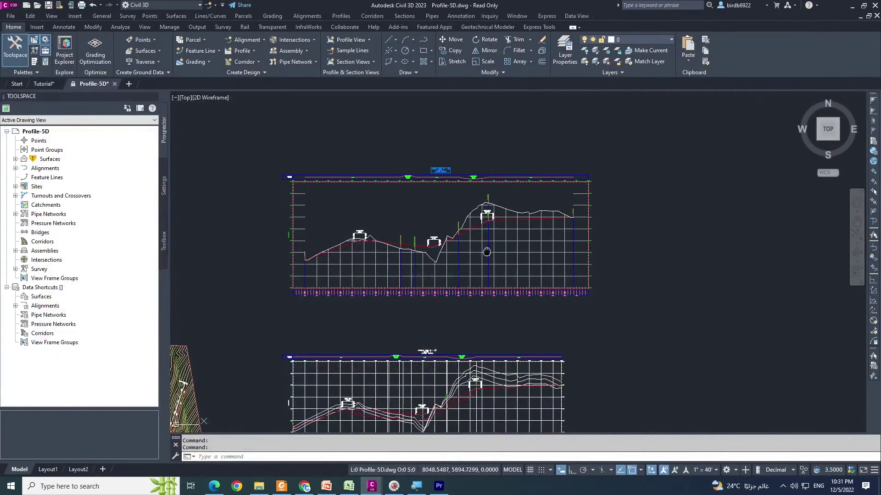
# - Examine the upper profile view in the Profile-5D drawing, including its profiles, grid and data bands
pyautogui.scroll(1, 495, 243)
pyautogui.scroll(3, 478, 262)
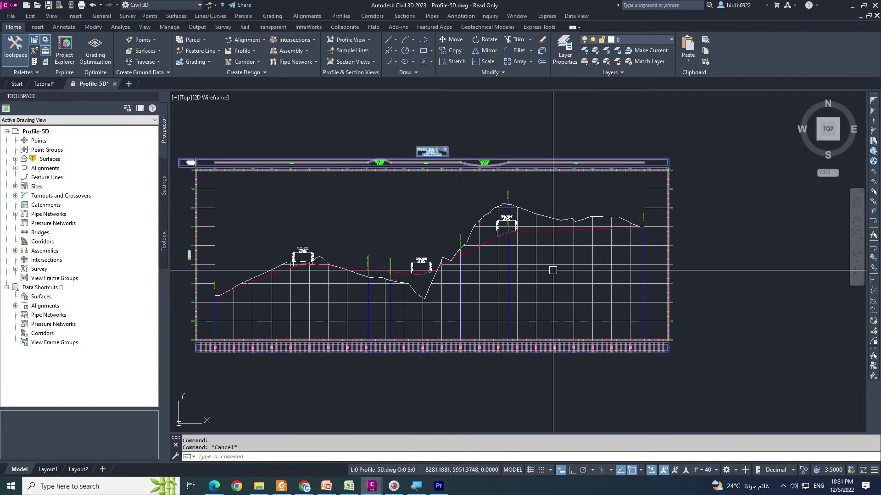
pyautogui.click(565, 281)
pyautogui.press('Escape')
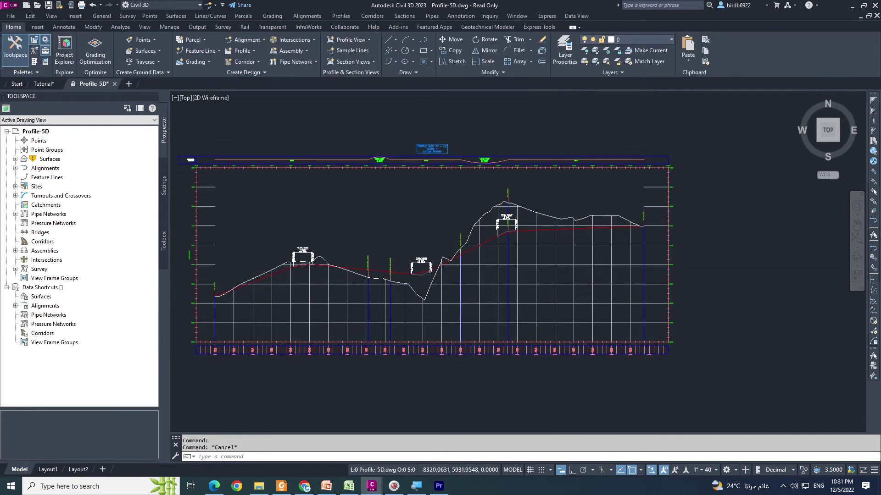
pyautogui.scroll(-2, 532, 271)
pyautogui.scroll(1, 487, 232)
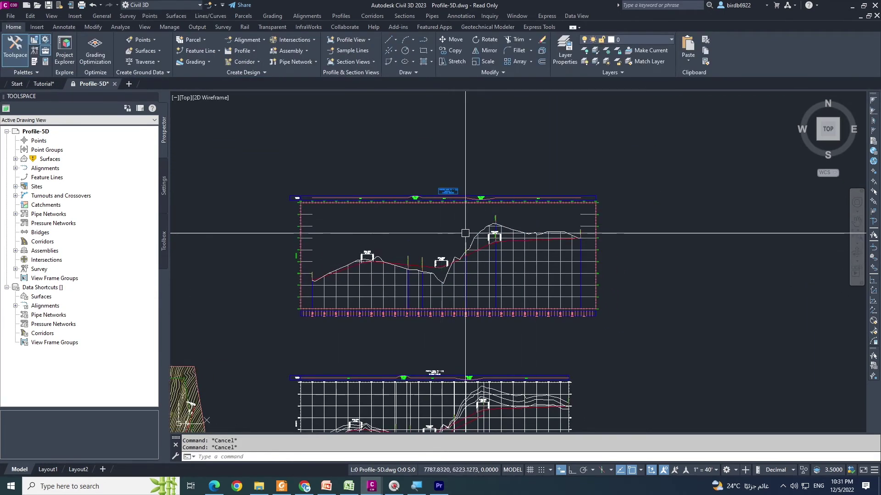
pyautogui.scroll(1, 483, 218)
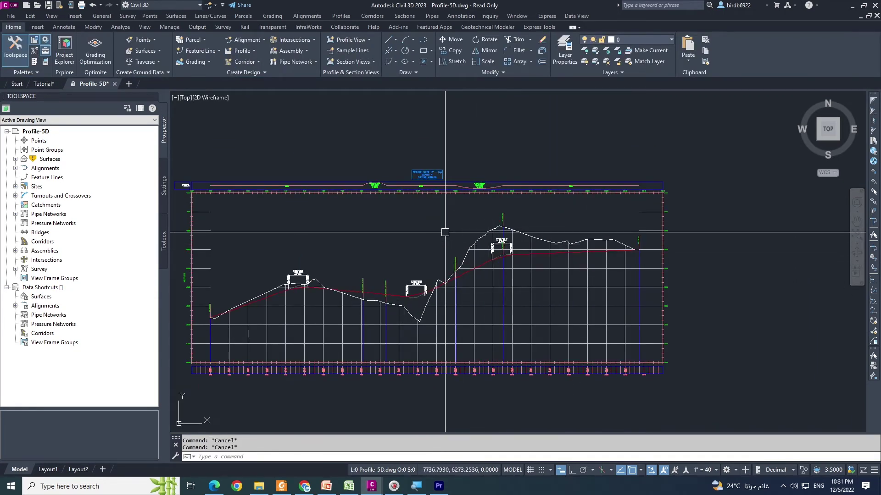
pyautogui.scroll(-1, 482, 222)
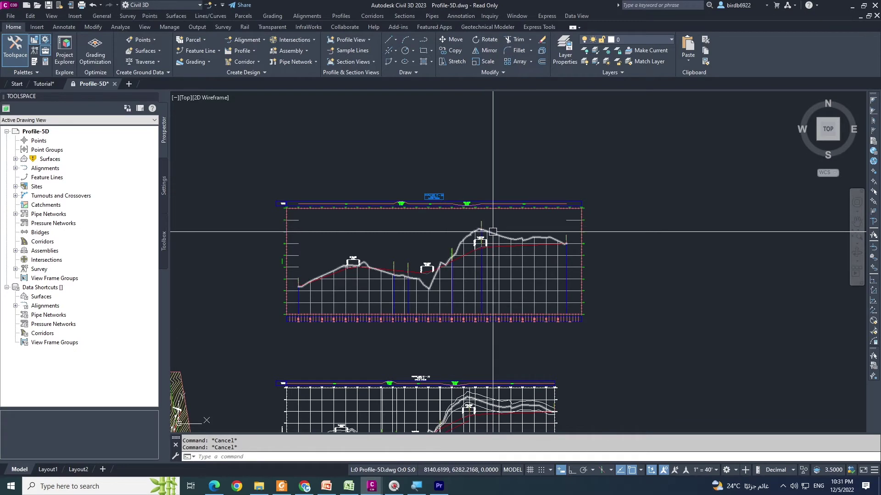
pyautogui.moveTo(593, 244); pyautogui.dragTo(528, 247, button='middle')
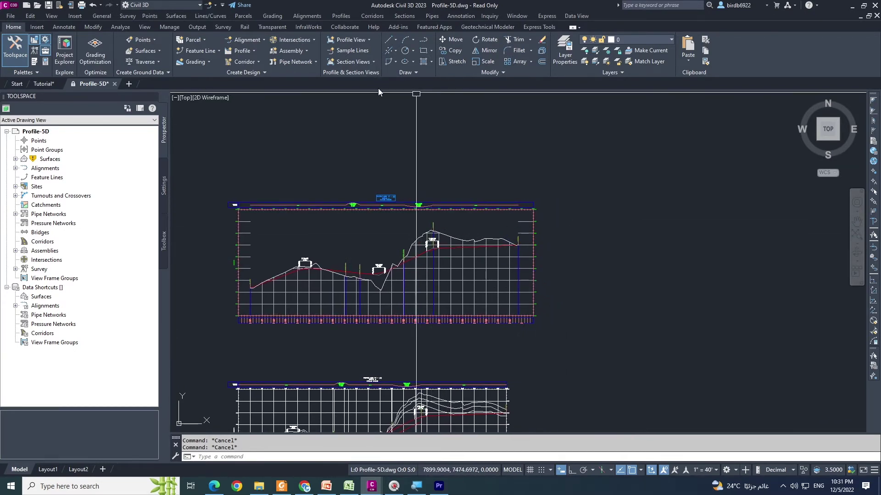
# - Start creating a profile view for the Ridge Road alignment with the Standard profile view style
pyautogui.click(368, 40)
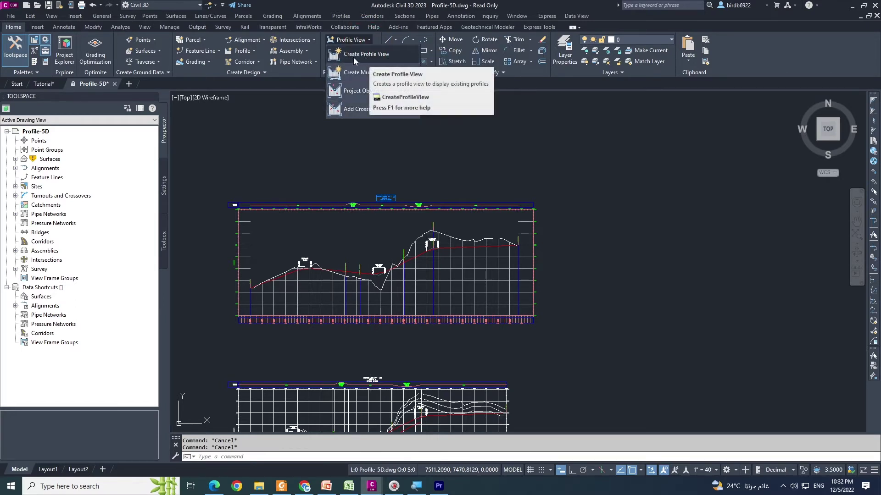
pyautogui.click(375, 60)
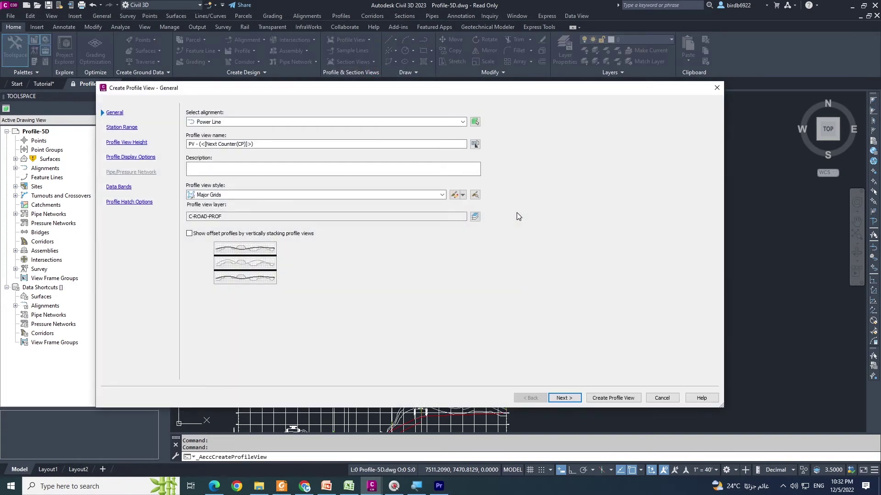
pyautogui.moveTo(338, 90); pyautogui.dragTo(386, 89)
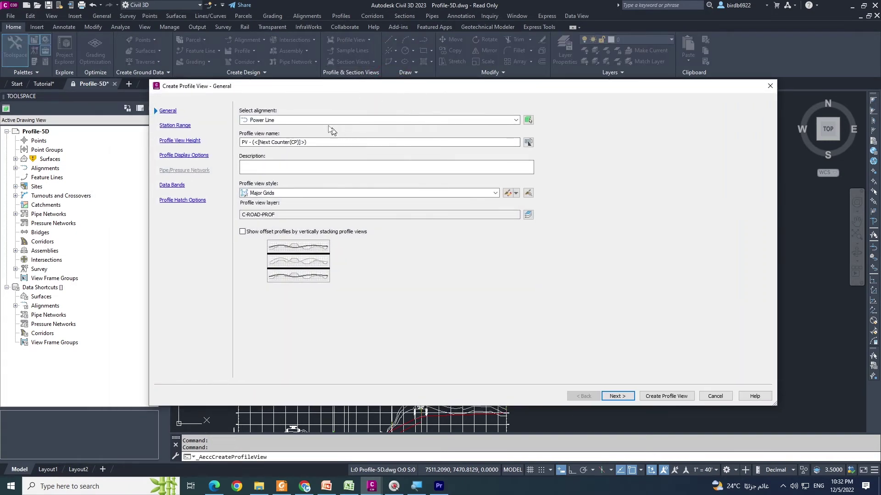
pyautogui.click(313, 121)
pyautogui.click(273, 136)
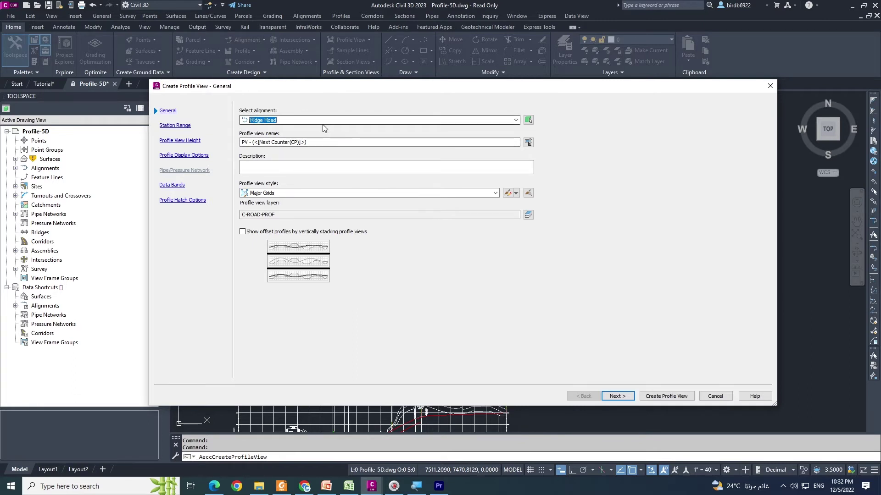
pyautogui.click(344, 142)
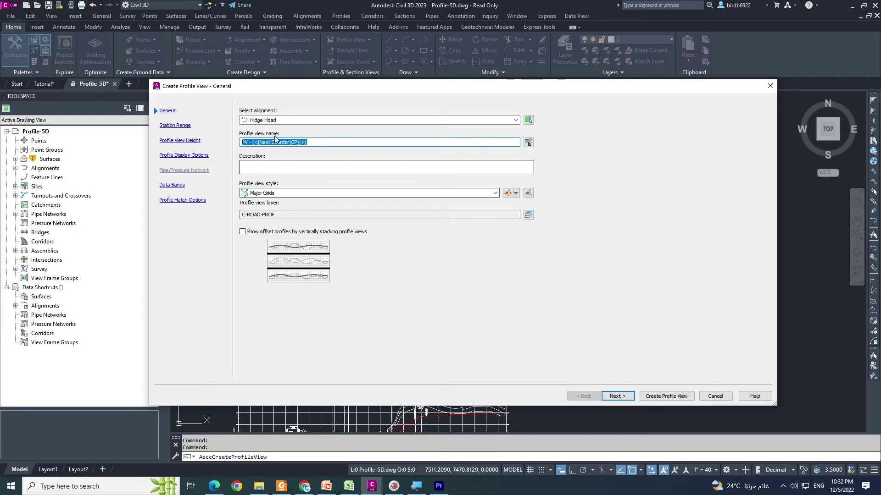
pyautogui.click(284, 194)
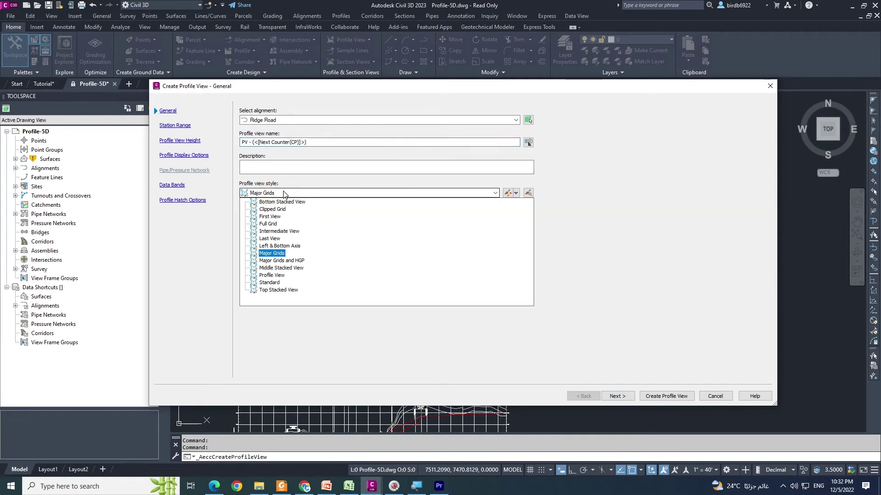
pyautogui.click(275, 284)
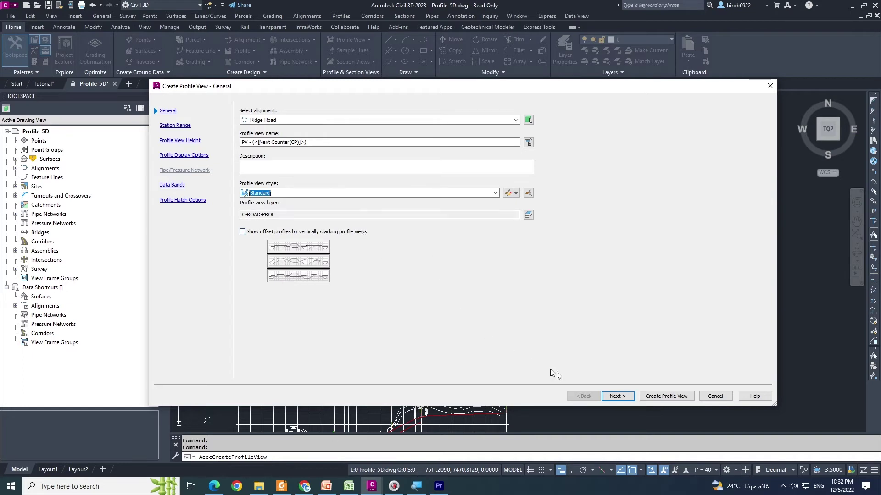
pyautogui.click(617, 397)
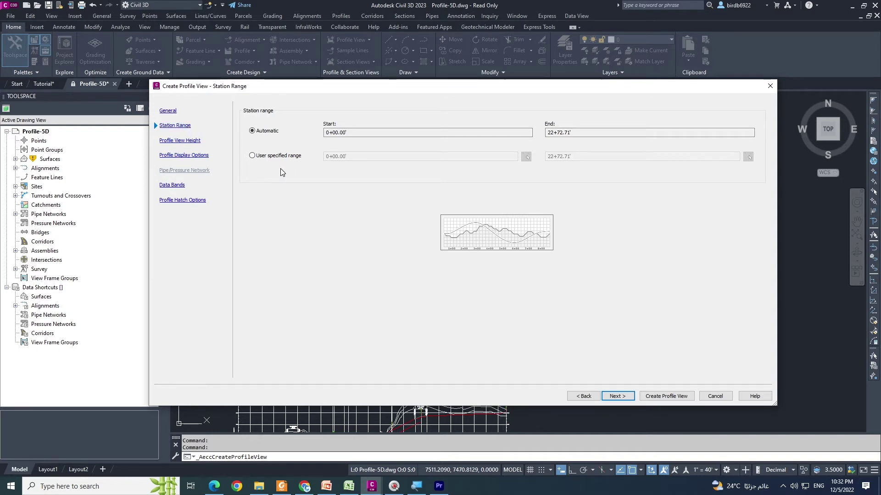
# - Try the user specified station range, then keep the automatic range for the new profile view
pyautogui.click(252, 156)
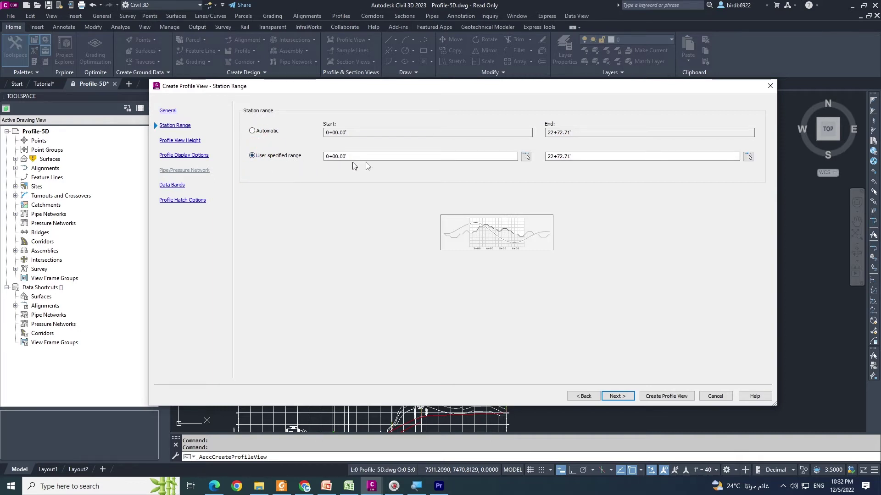
pyautogui.click(377, 159)
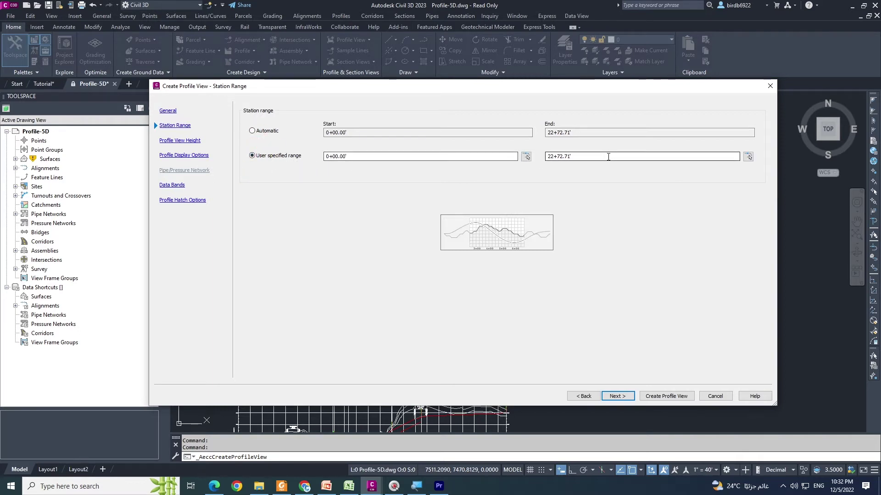
pyautogui.click(252, 133)
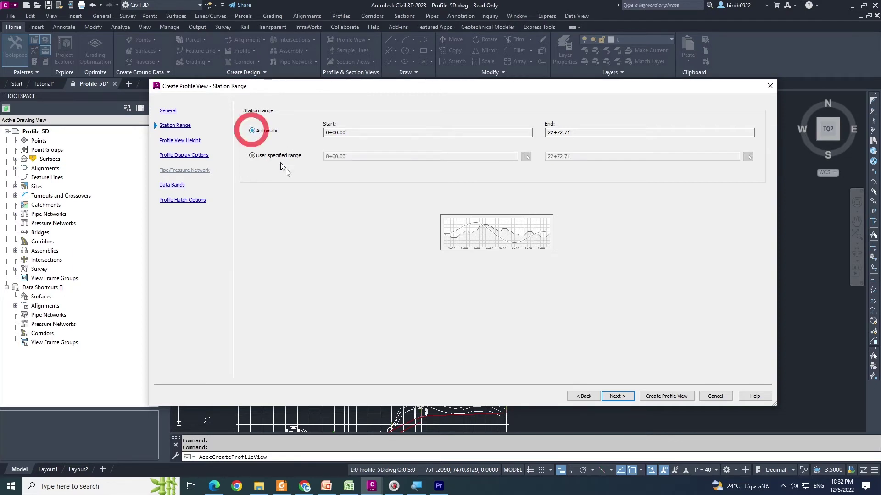
pyautogui.click(625, 398)
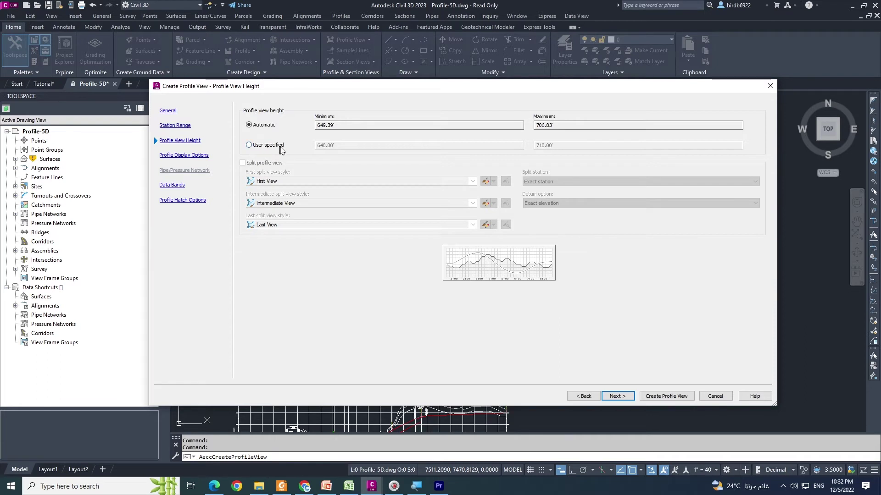
# - Use a user specified profile view height, enable splitting of the profile view, and set the maximum height to 670.00'
pyautogui.click(249, 146)
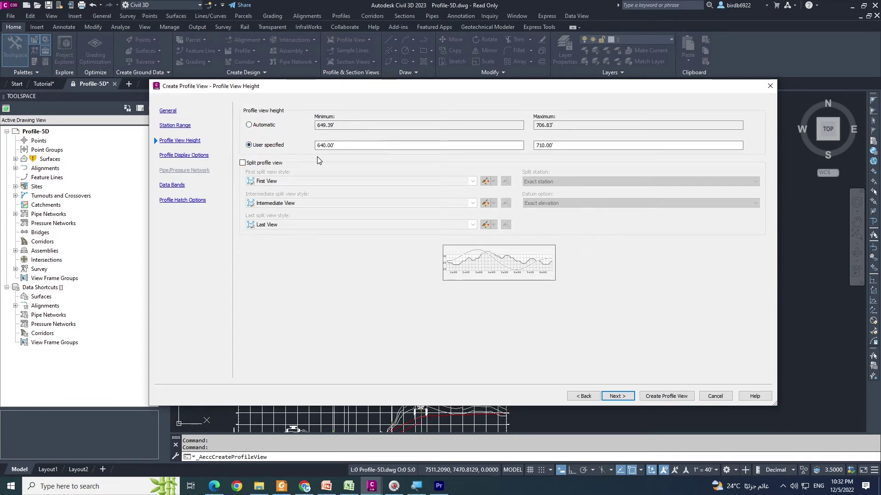
pyautogui.click(242, 163)
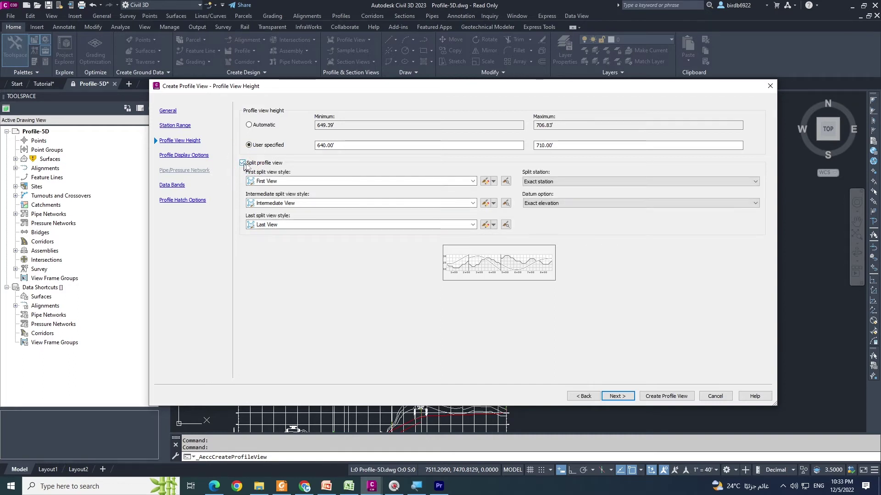
pyautogui.click(390, 145)
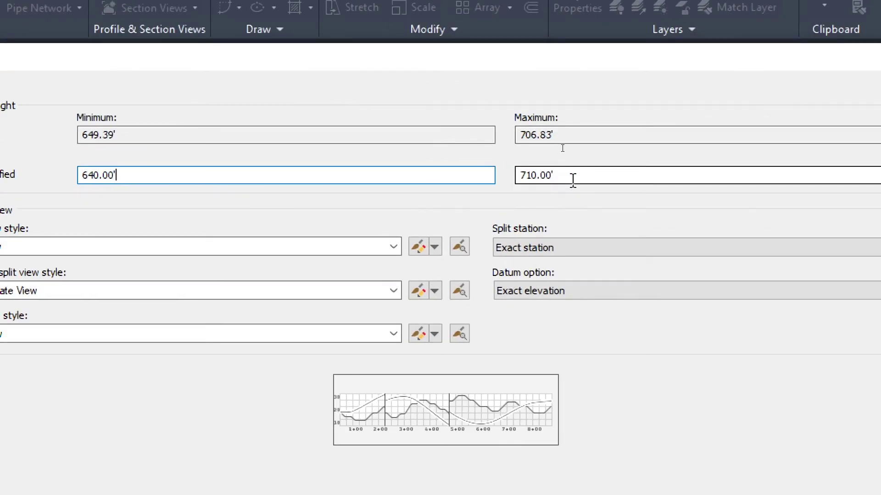
pyautogui.press('Tab')
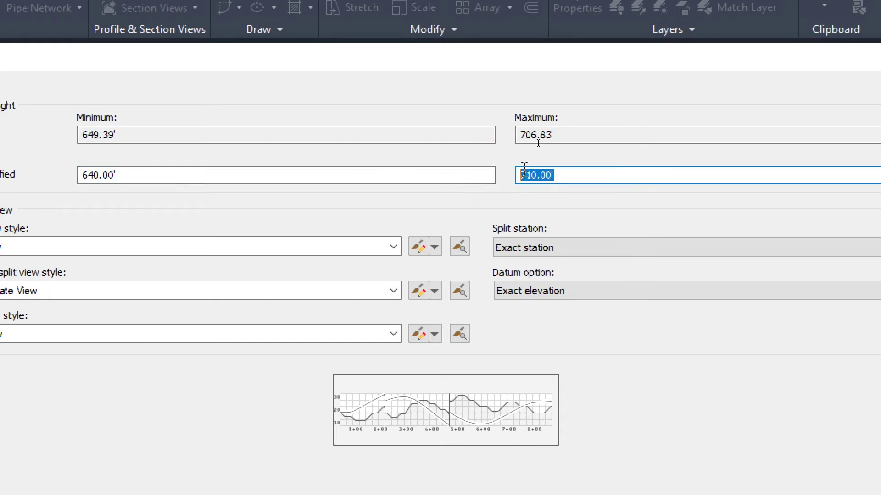
pyautogui.click(537, 175)
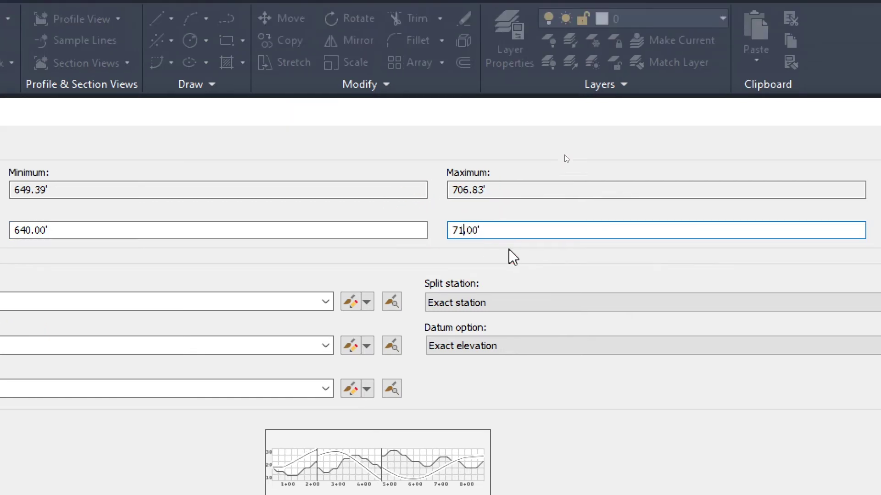
pyautogui.press('BackSpace')
pyautogui.press('BackSpace')
pyautogui.press('BackSpace')
pyautogui.write('6')
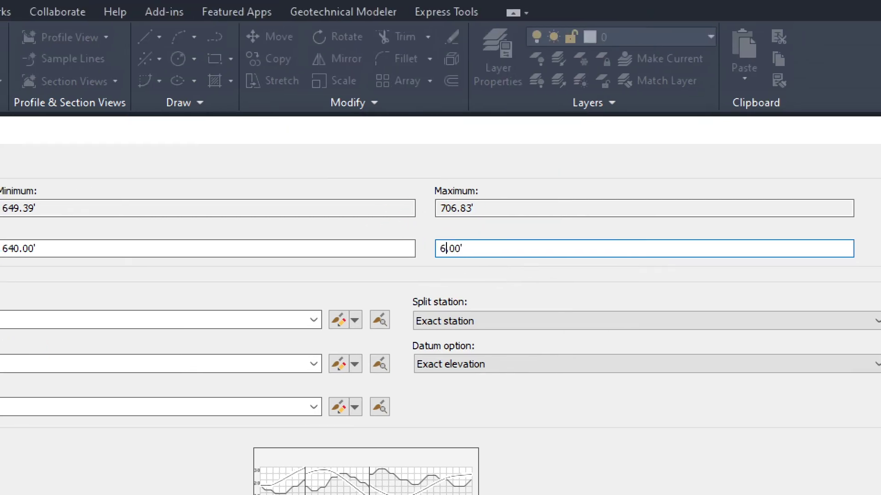
pyautogui.write('70')
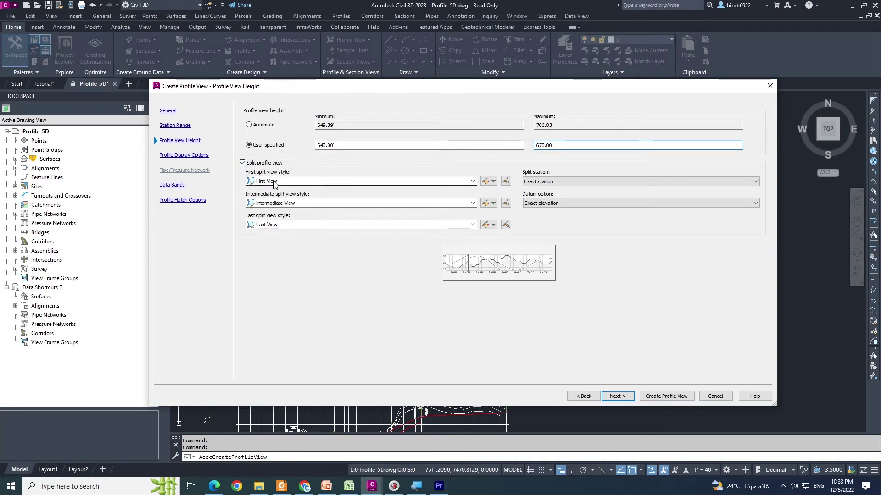
# - Keep First View as the first split view style and Exact station as the split station option
pyautogui.click(299, 182)
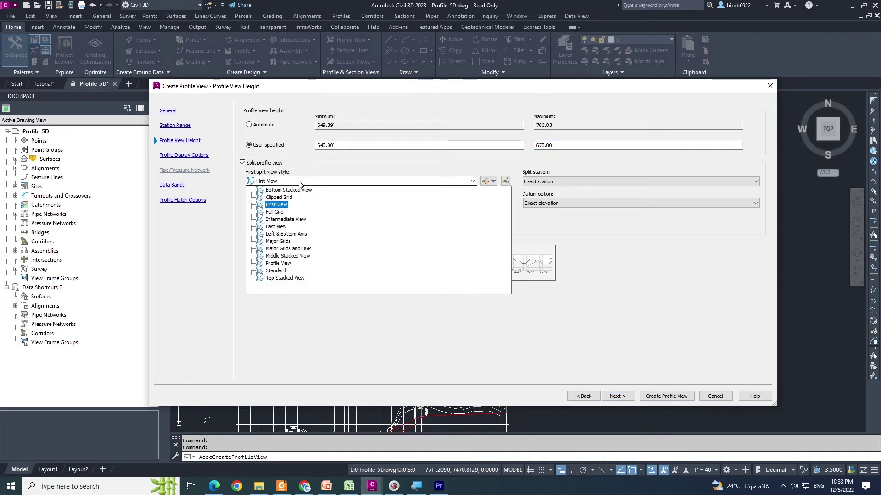
pyautogui.click(277, 205)
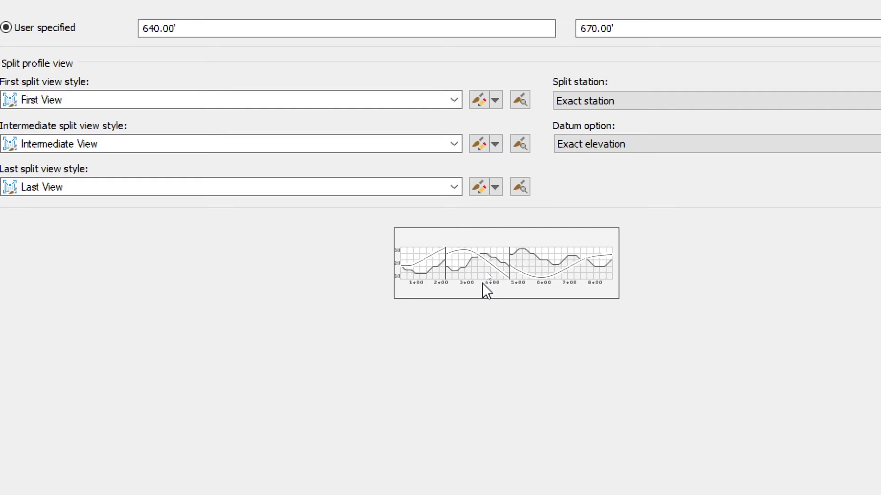
pyautogui.press('super')
pyautogui.click(707, 129)
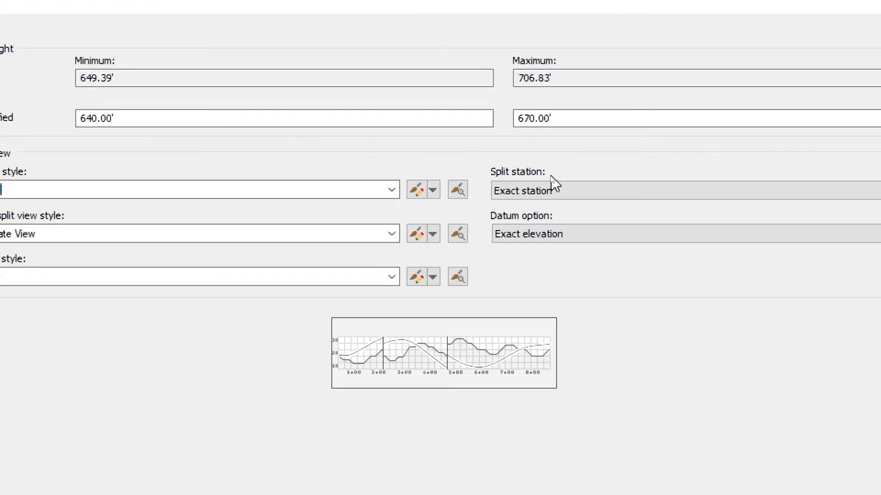
pyautogui.click(584, 194)
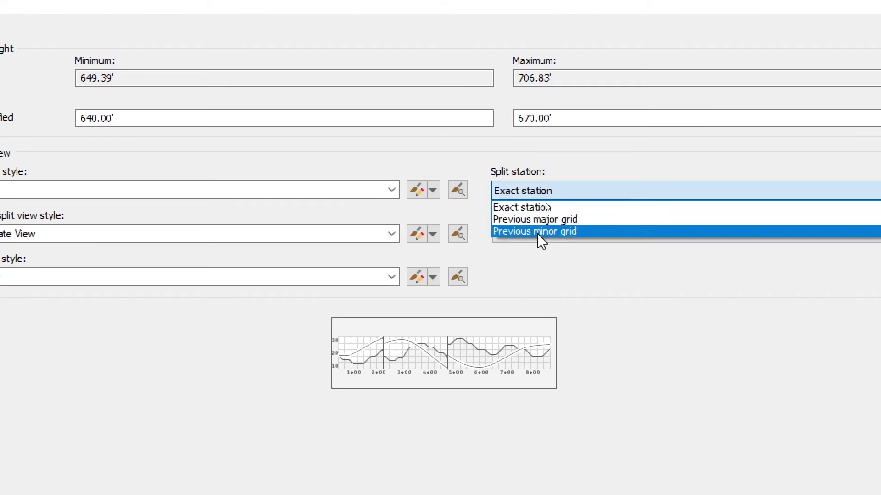
pyautogui.click(568, 166)
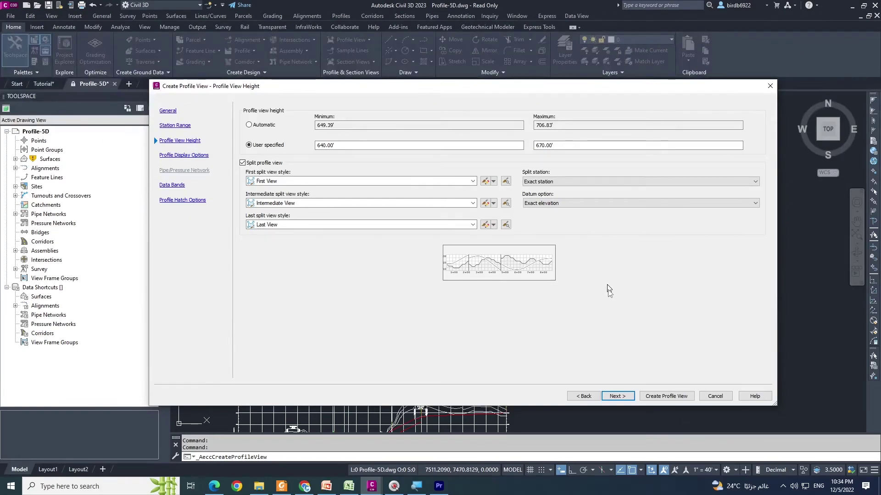
pyautogui.click(616, 396)
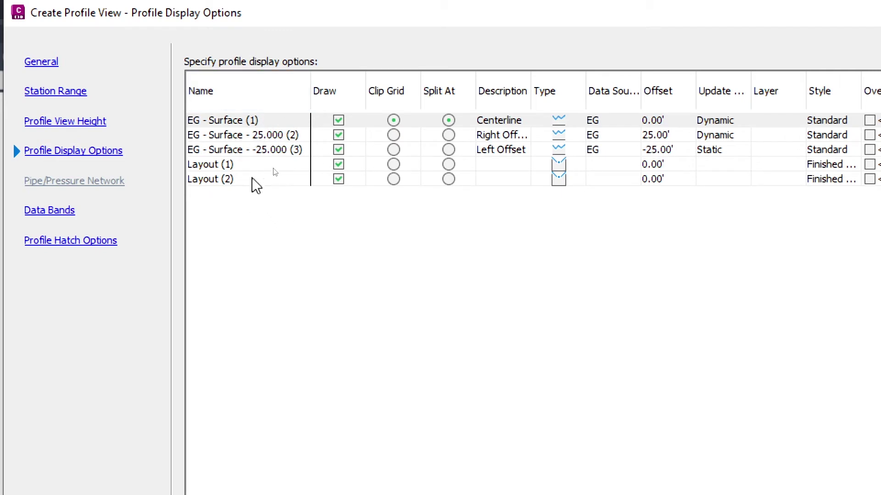
# - Exclude both EG offset surface profiles and Layout (2) from drawing, and split the profile view at Layout (1)
pyautogui.click(338, 135)
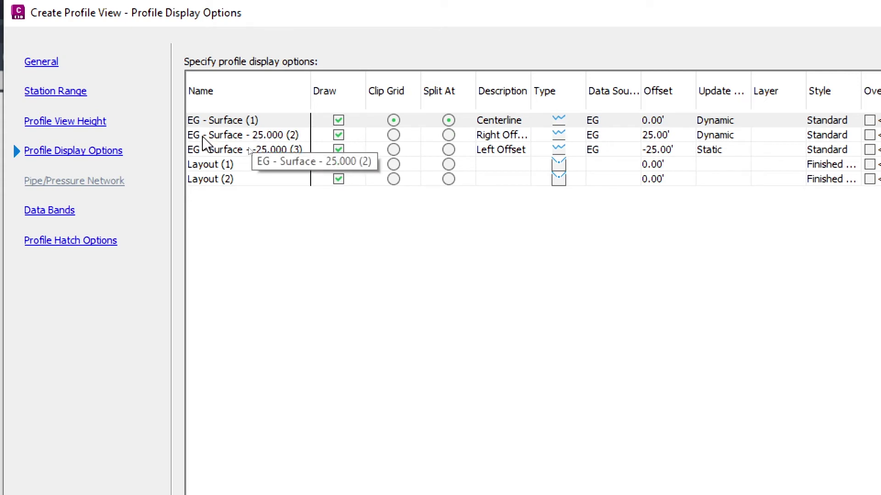
pyautogui.click(338, 135)
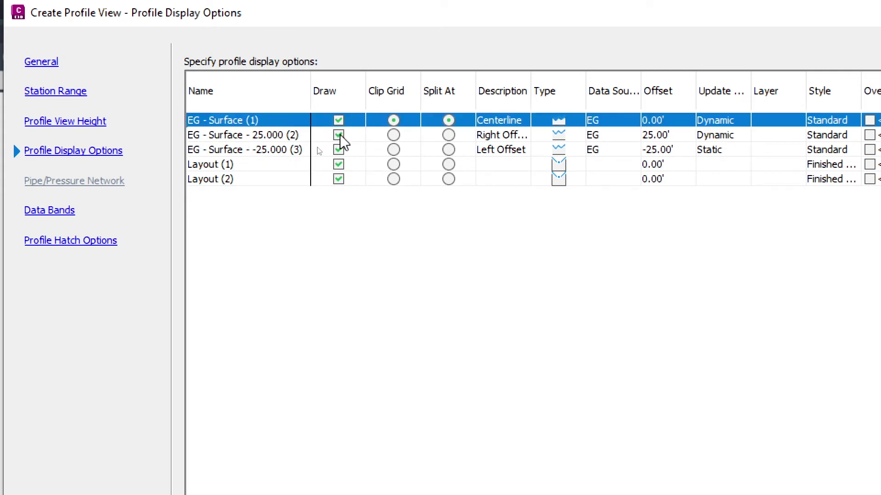
pyautogui.click(338, 149)
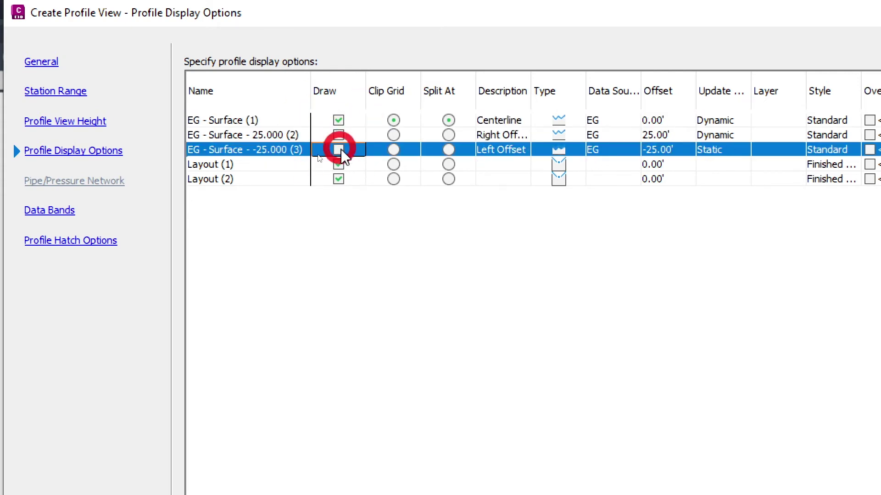
pyautogui.click(338, 179)
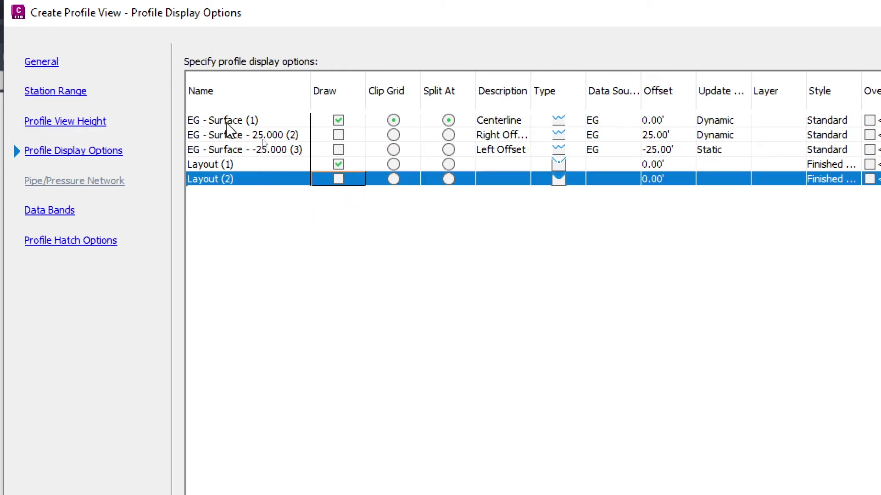
pyautogui.click(251, 161)
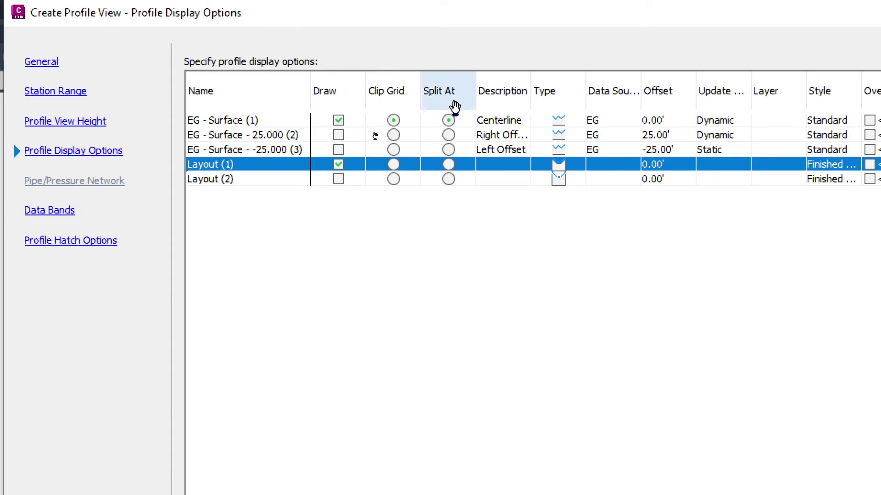
pyautogui.click(448, 164)
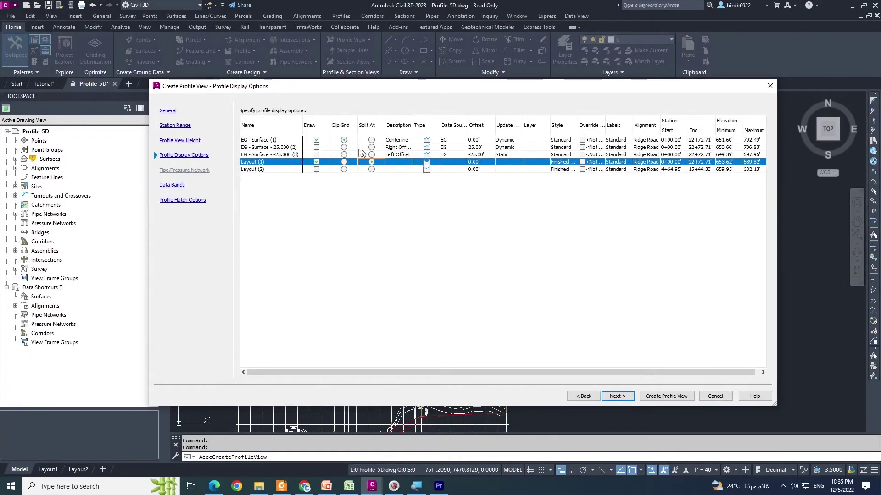
# - Set the label set of the EG - Surface (1) profile to <None>
pyautogui.click(275, 141)
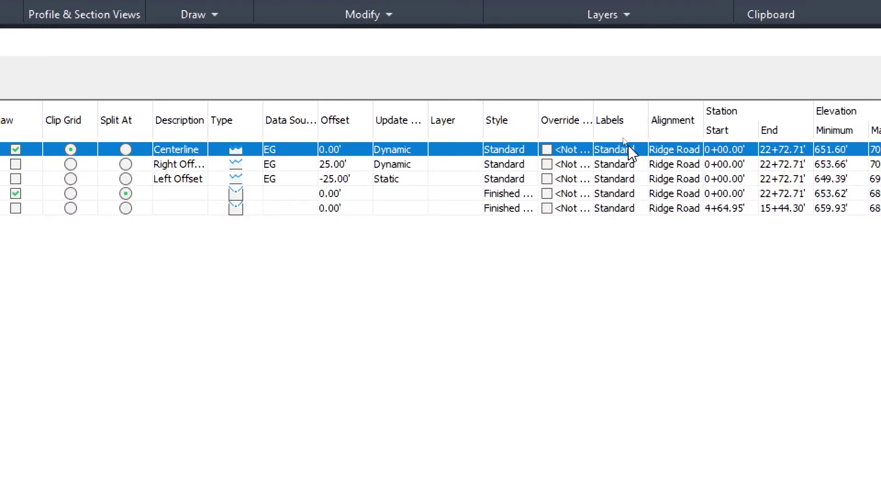
pyautogui.click(628, 145)
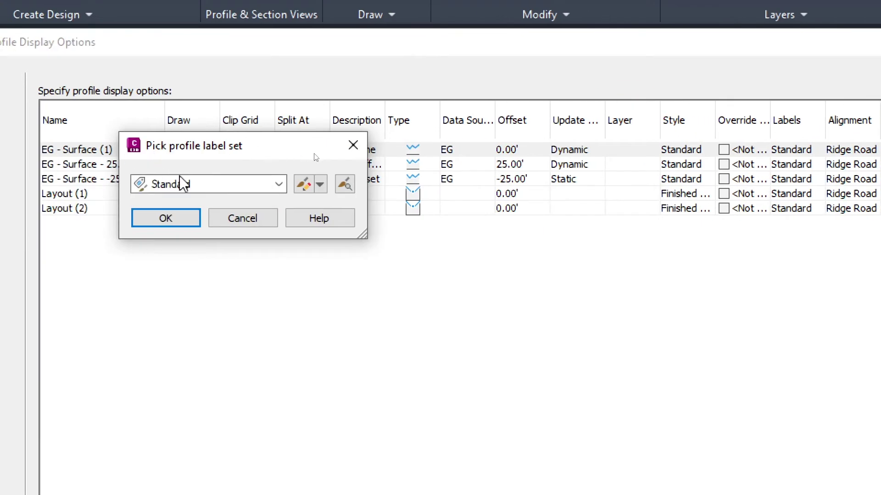
pyautogui.click(202, 186)
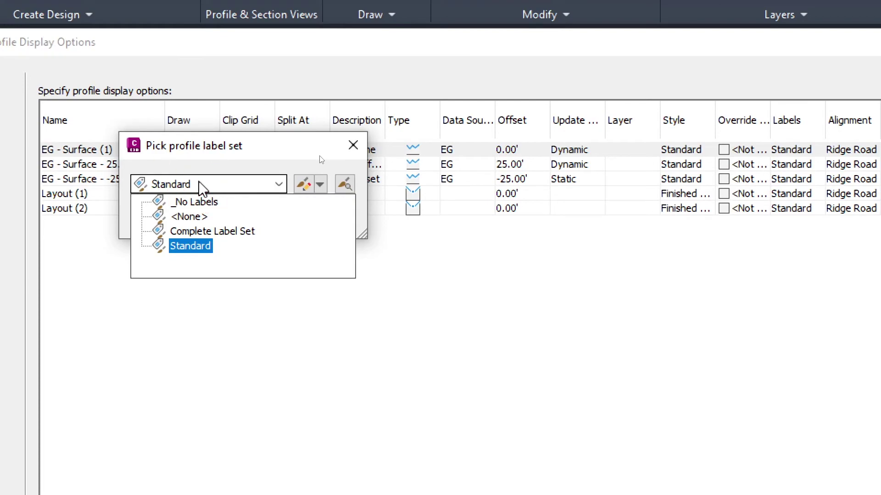
pyautogui.click(189, 216)
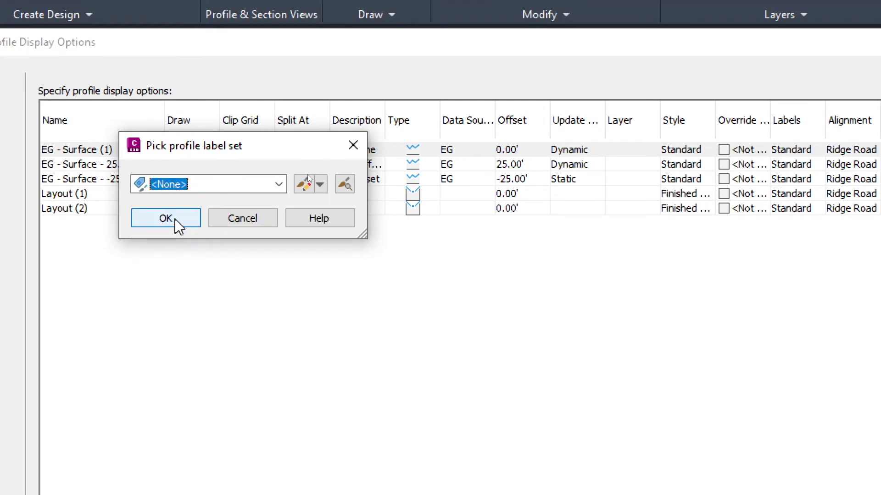
pyautogui.click(175, 218)
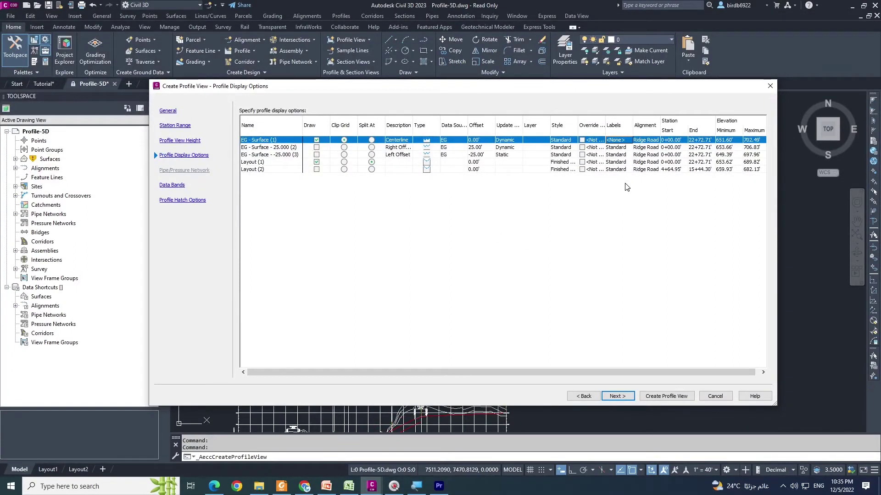
# - Create the profile view and place it in the empty area east of the existing profile views
pyautogui.click(668, 397)
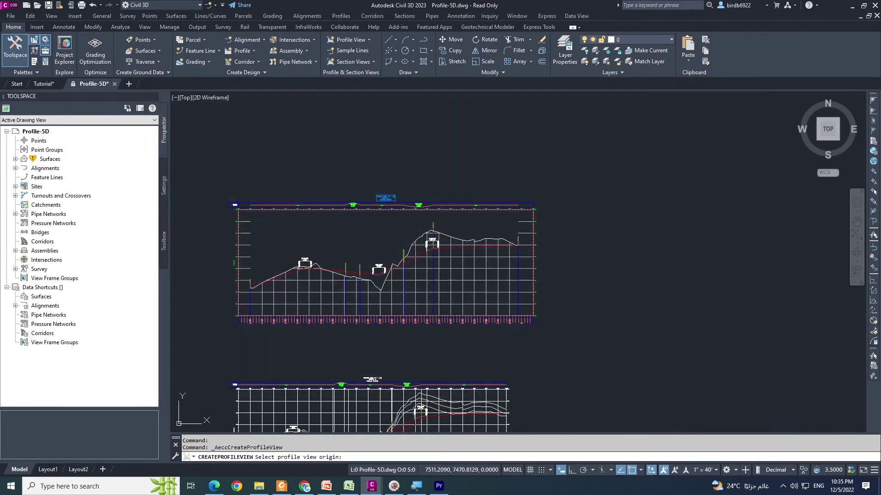
pyautogui.click(606, 318)
pyautogui.scroll(-2, 656, 322)
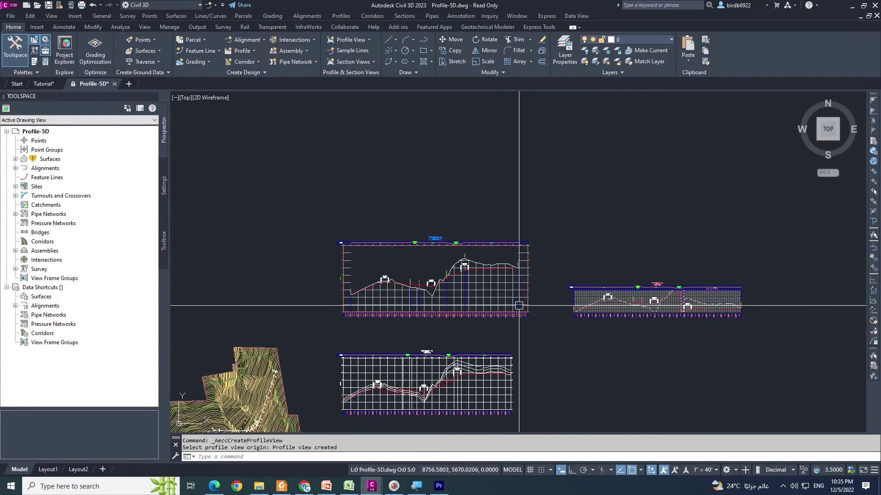
# - Examine the new split profile view against the existing ones, selecting it to check its extent and the split location
pyautogui.scroll(6, 656, 322)
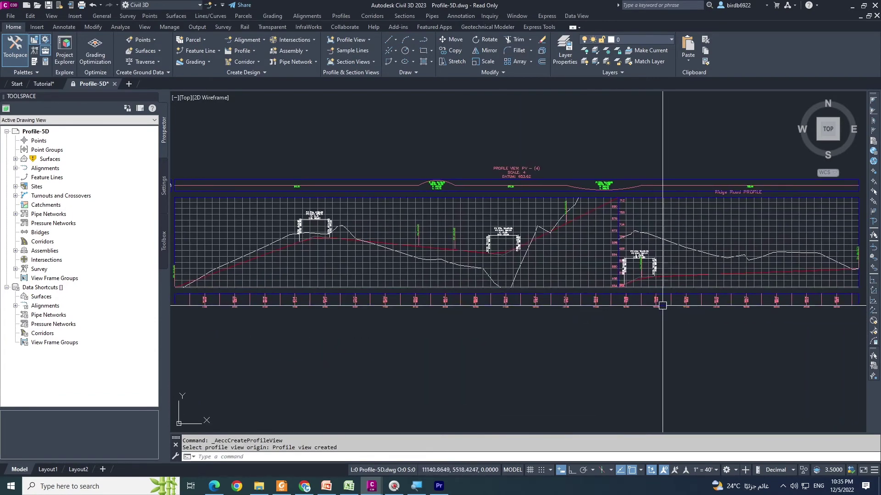
pyautogui.scroll(-2, 648, 305)
pyautogui.scroll(-2, 726, 280)
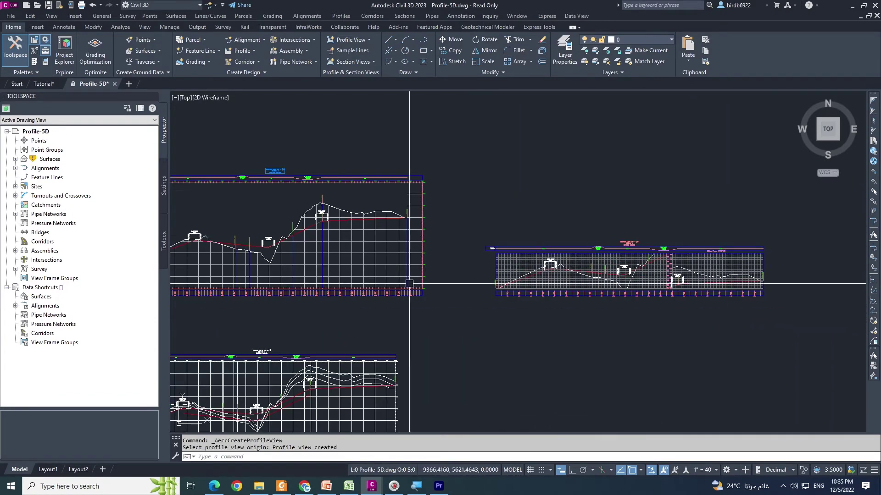
pyautogui.scroll(-2, 403, 256)
pyautogui.scroll(2, 446, 260)
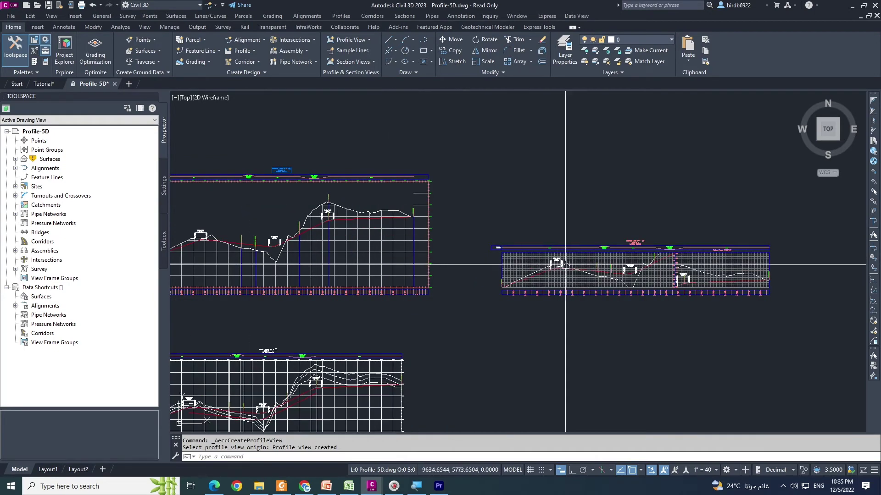
pyautogui.scroll(5, 649, 263)
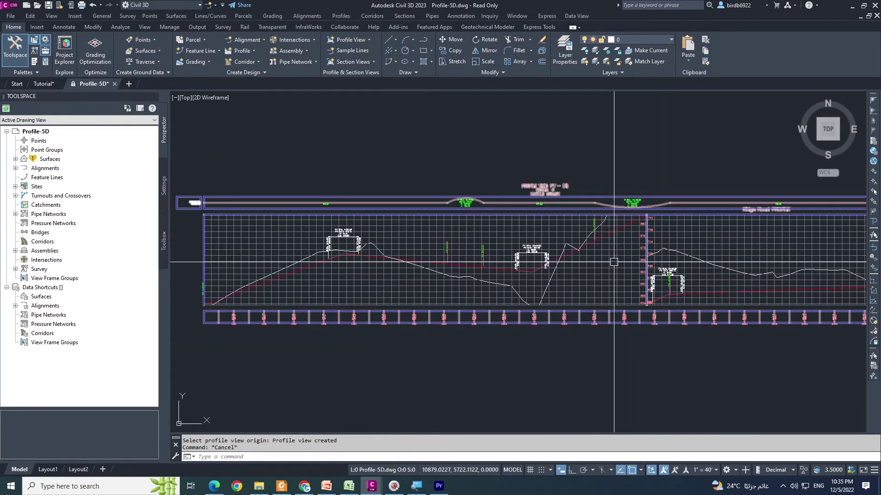
pyautogui.click(613, 260)
pyautogui.scroll(2, 647, 277)
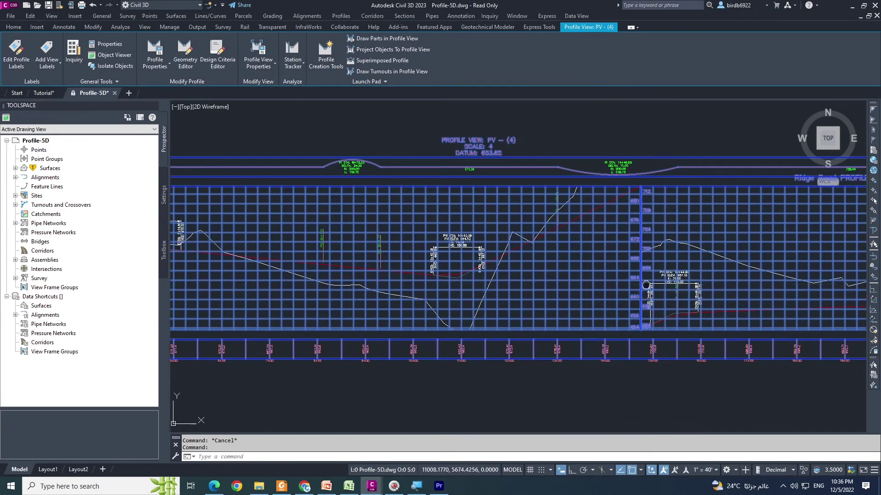
pyautogui.scroll(2, 473, 252)
pyautogui.scroll(-2, 477, 253)
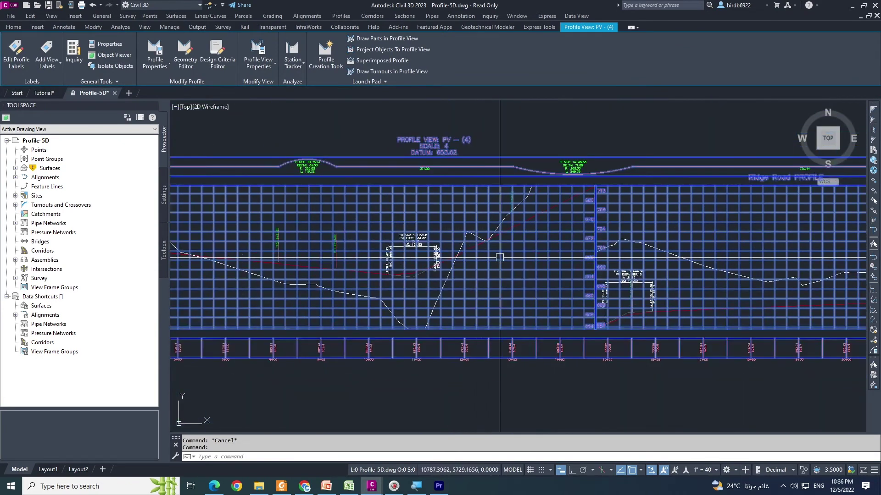
pyautogui.scroll(-2, 477, 253)
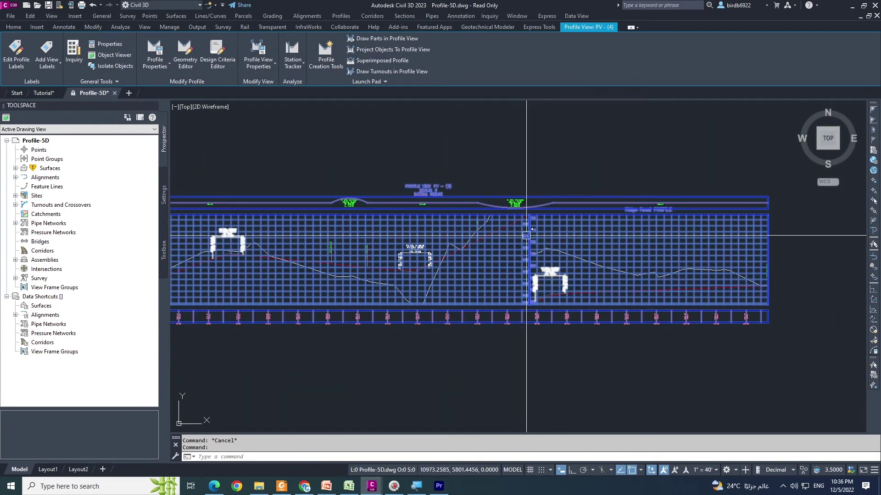
pyautogui.scroll(2, 542, 313)
pyautogui.press('Escape')
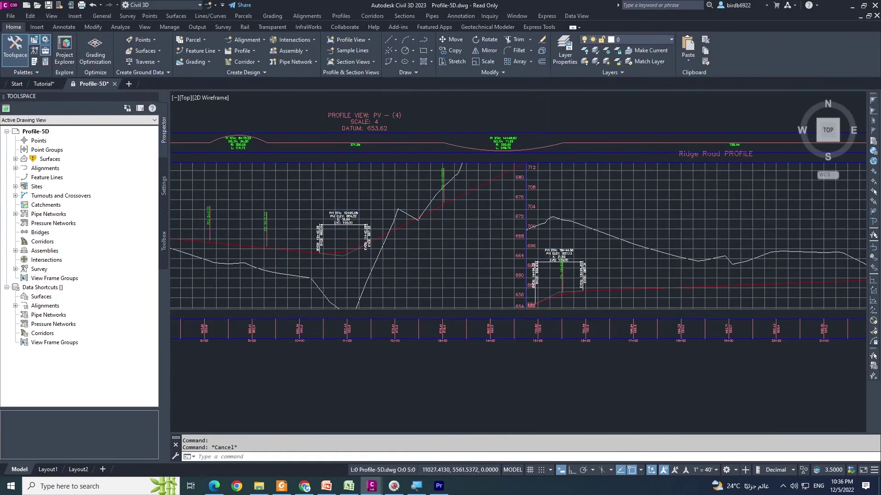
# - Inspect the elevation labels, band stations and Layout (1) profile around the split near station 15+00, and the view's starting end
pyautogui.scroll(-3, 558, 300)
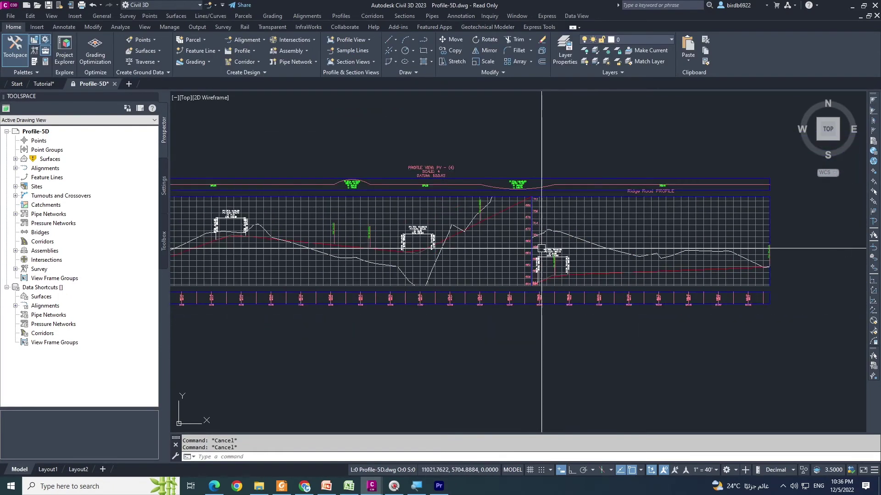
pyautogui.scroll(1, 494, 259)
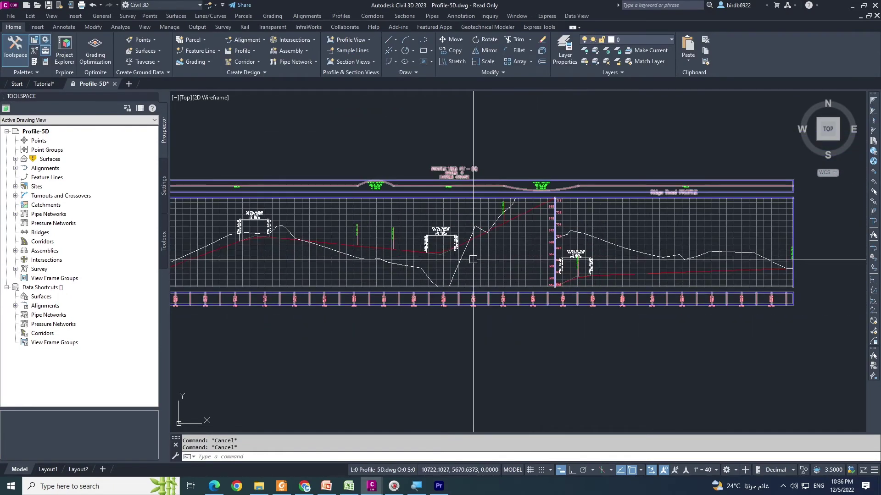
pyautogui.scroll(1, 527, 257)
pyautogui.scroll(3, 608, 305)
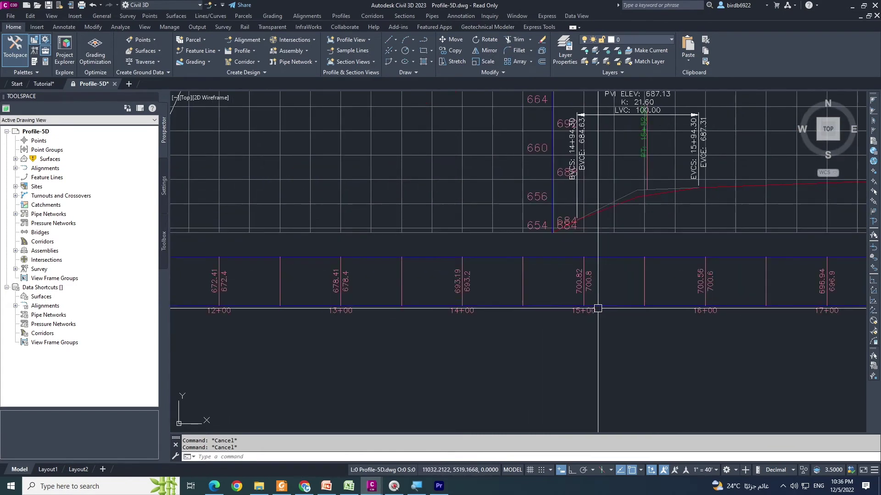
pyautogui.scroll(-3, 591, 289)
pyautogui.scroll(5, 587, 269)
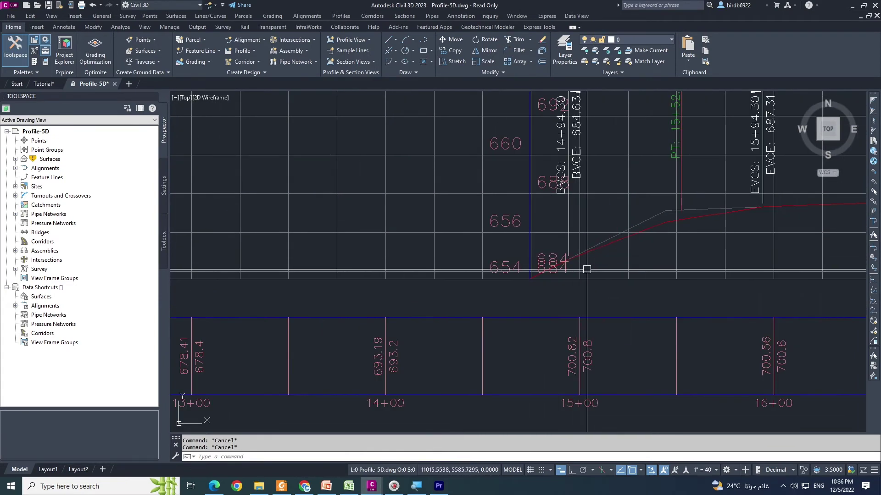
pyautogui.click(608, 245)
pyautogui.scroll(-6, 516, 281)
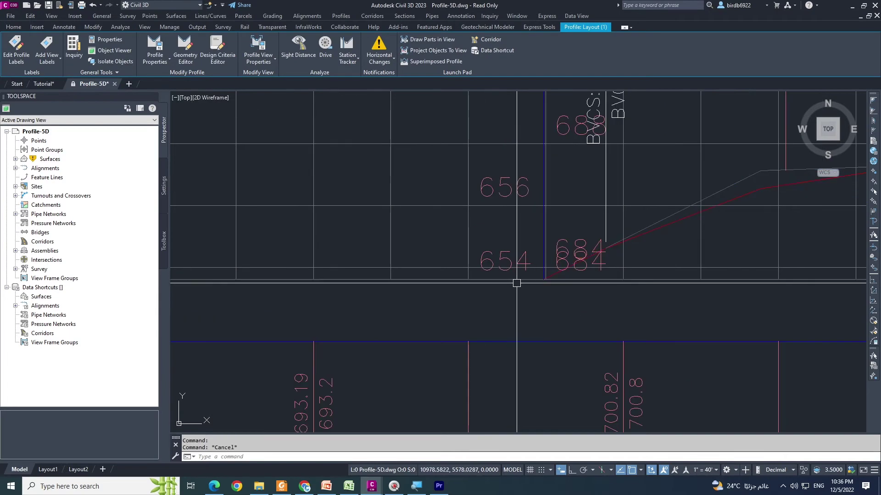
pyautogui.press('Escape')
pyautogui.scroll(5, 593, 273)
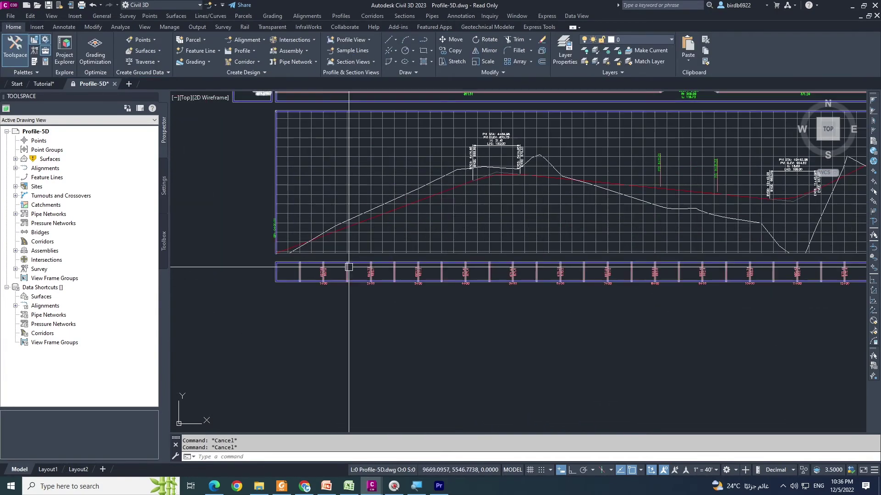
pyautogui.scroll(-3, 241, 283)
pyautogui.scroll(-3, 241, 283)
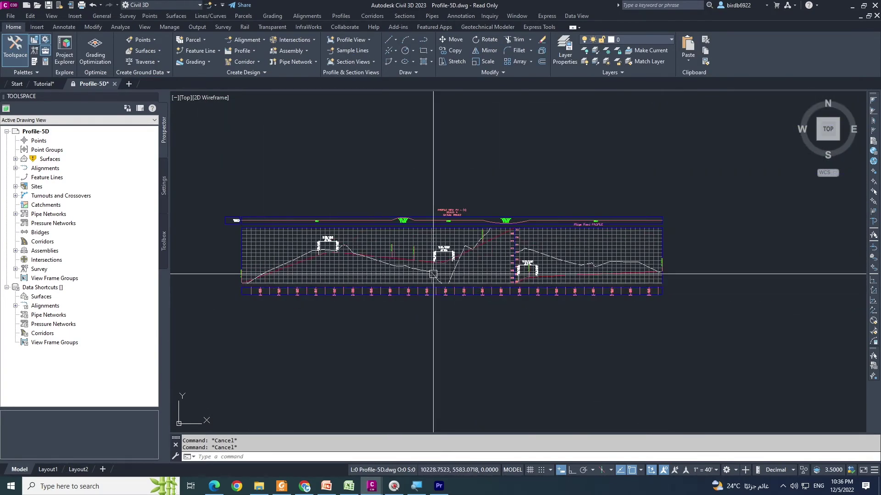
pyautogui.scroll(1, 501, 261)
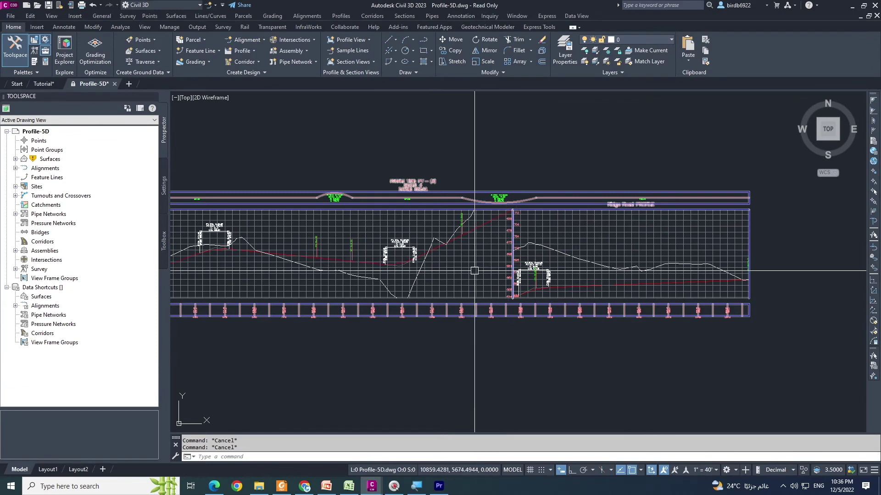
# - In the new split profile view's properties, review the elevation settings, set the object style to Major Grids and apply it
pyautogui.click(404, 261)
pyautogui.rightClick(460, 266)
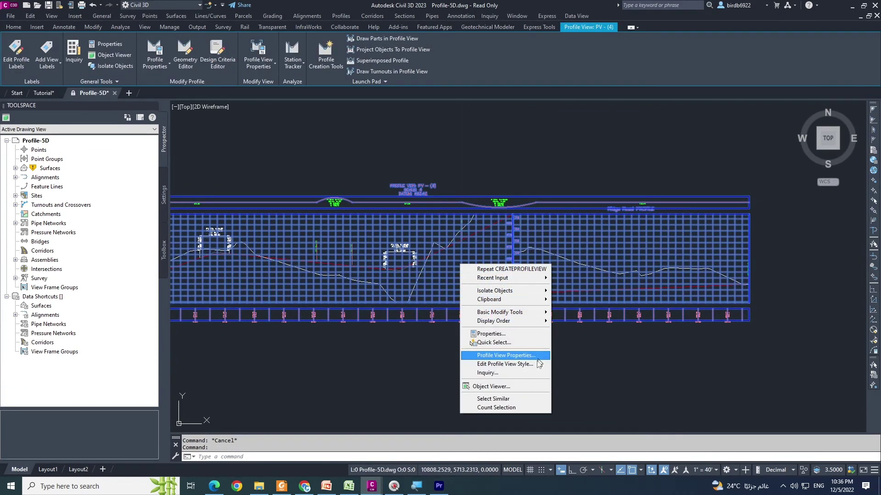
pyautogui.click(504, 355)
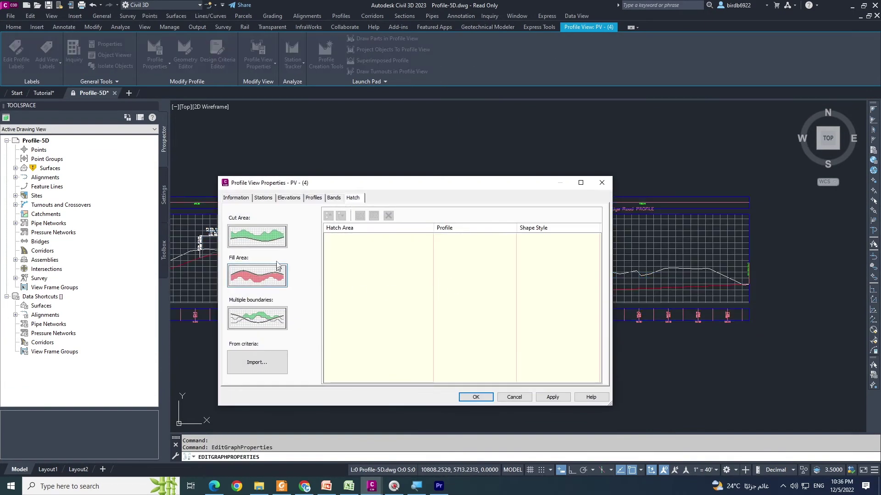
pyautogui.click(263, 197)
pyautogui.click(293, 198)
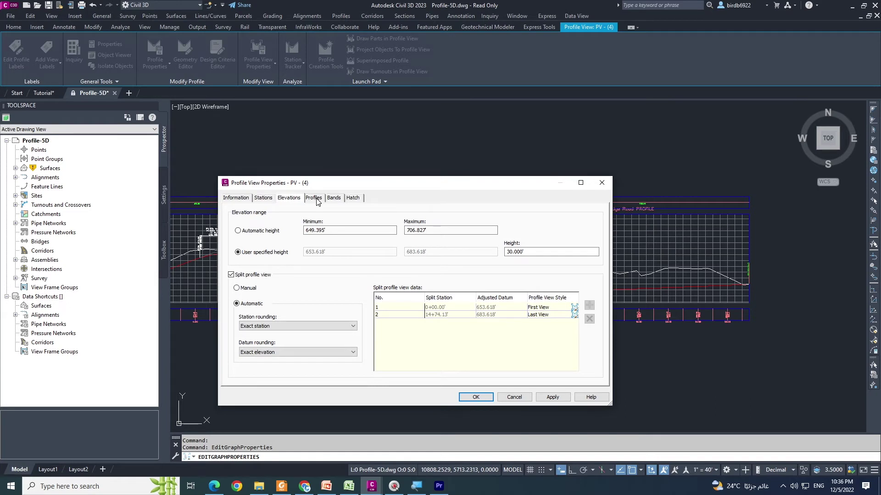
pyautogui.click(271, 201)
pyautogui.click(236, 198)
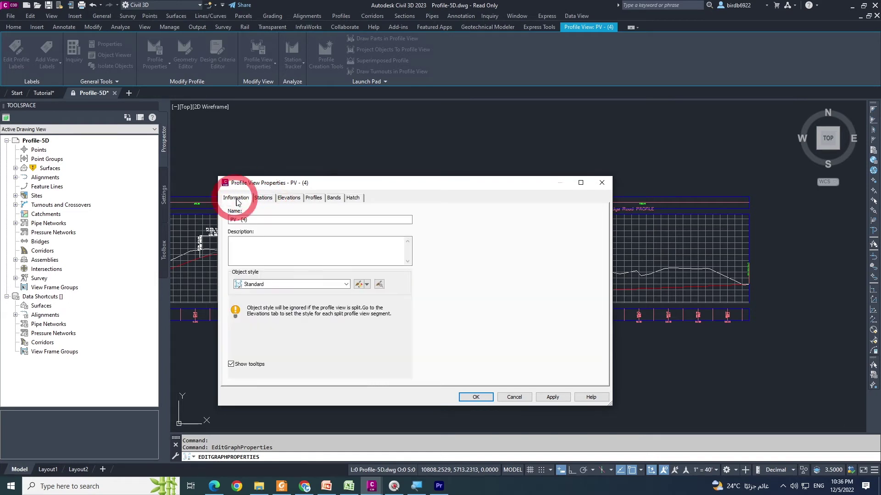
pyautogui.click(272, 284)
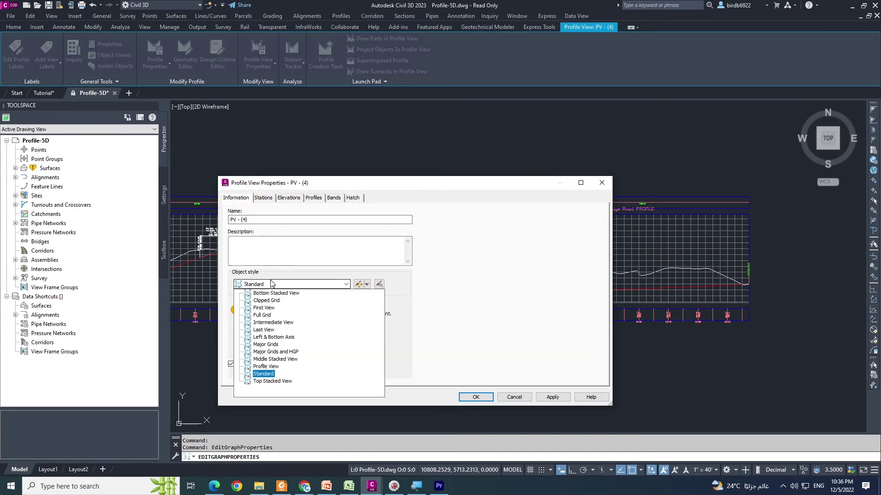
pyautogui.click(274, 345)
pyautogui.click(552, 398)
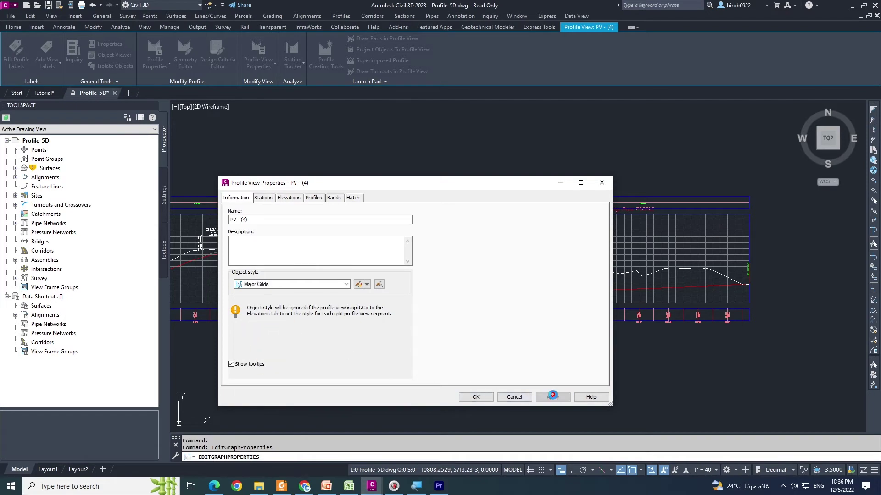
pyautogui.click(476, 397)
pyautogui.press('Escape')
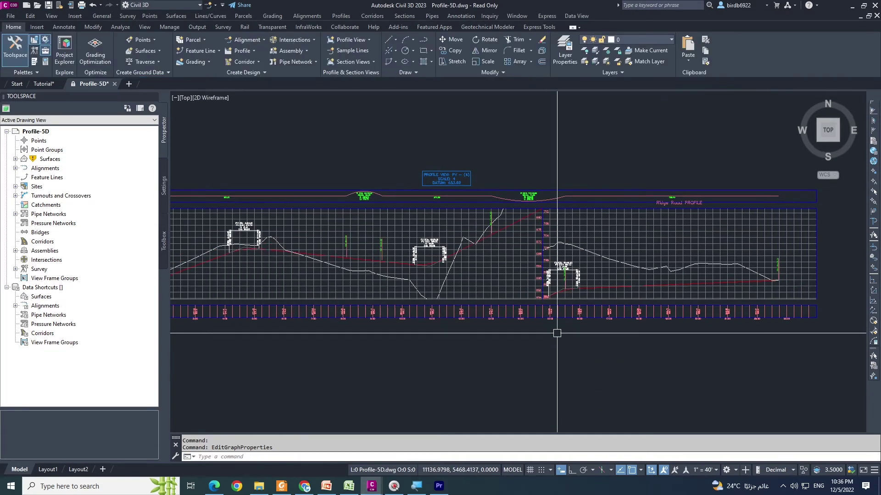
# - Examine the restyled profile view around the split, selecting the Layout (1) profile to follow it across both segments
pyautogui.scroll(6, 466, 243)
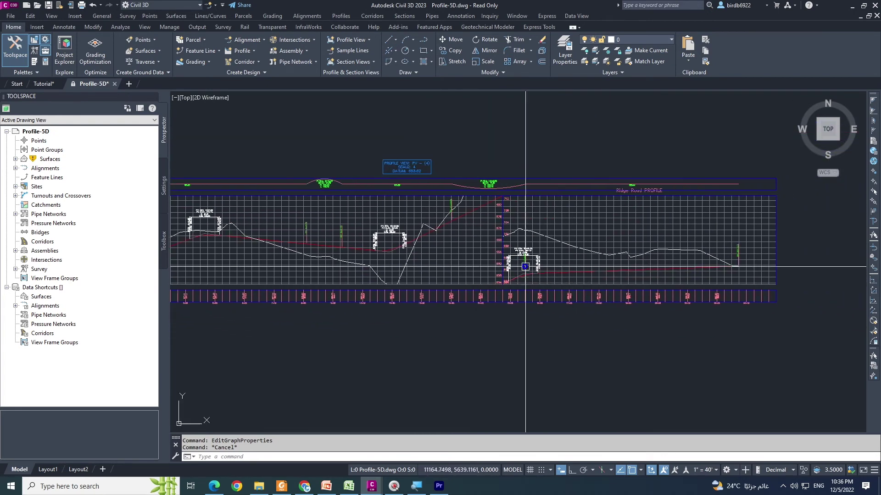
pyautogui.scroll(4, 573, 266)
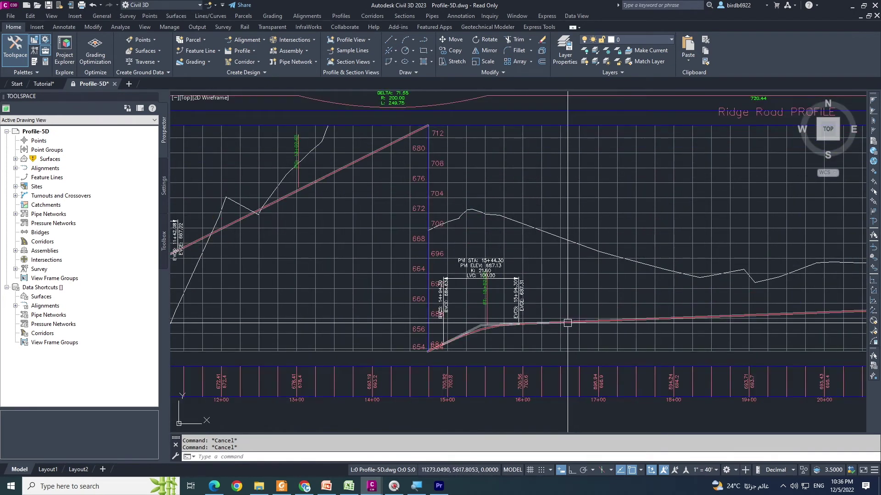
pyautogui.click(584, 315)
pyautogui.scroll(-4, 605, 253)
pyautogui.scroll(2, 574, 266)
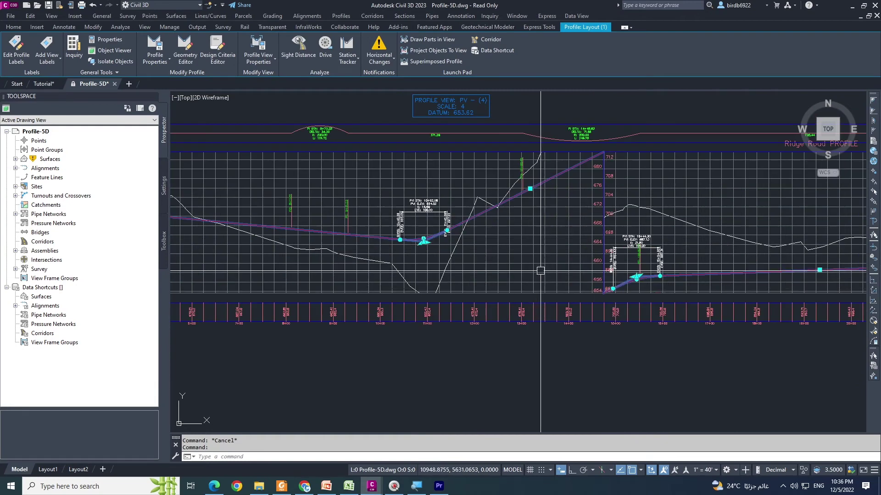
pyautogui.scroll(-2, 501, 229)
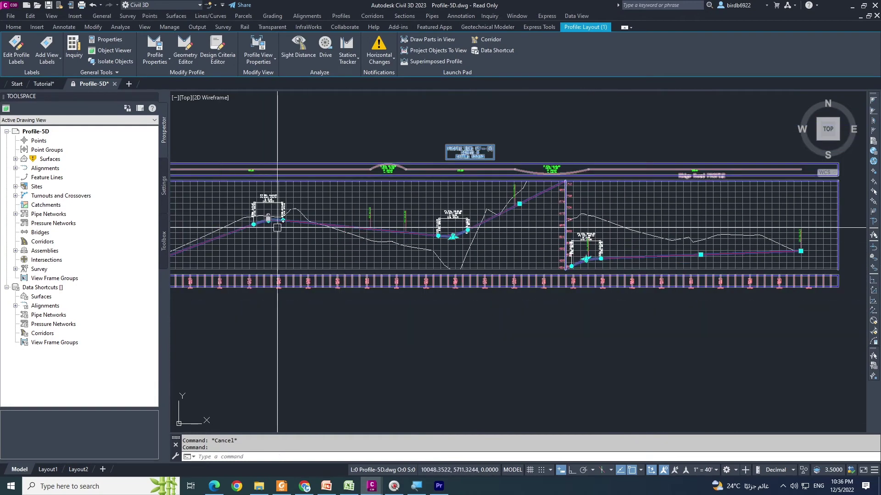
pyautogui.press('Escape')
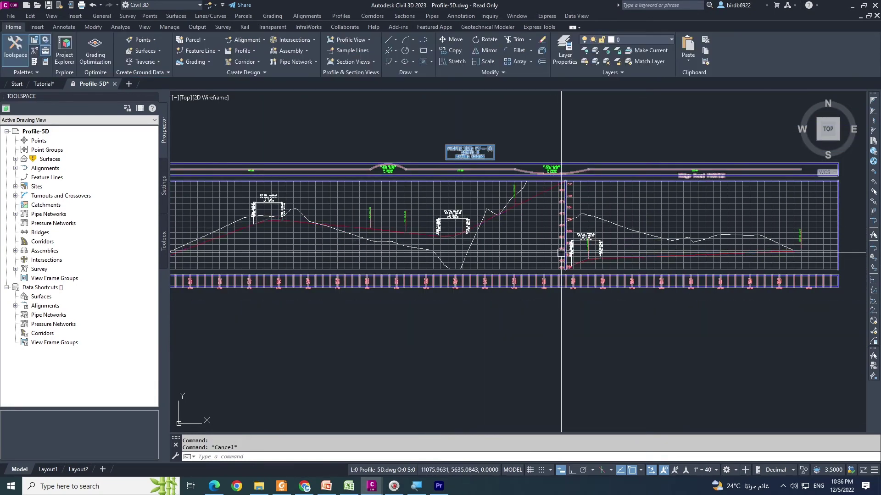
# - Compare the restyled split profile view, including its break near station 15+00, with the unsplit Ridge Road profile view PV - (3)
pyautogui.scroll(-3, 590, 289)
pyautogui.scroll(2, 528, 260)
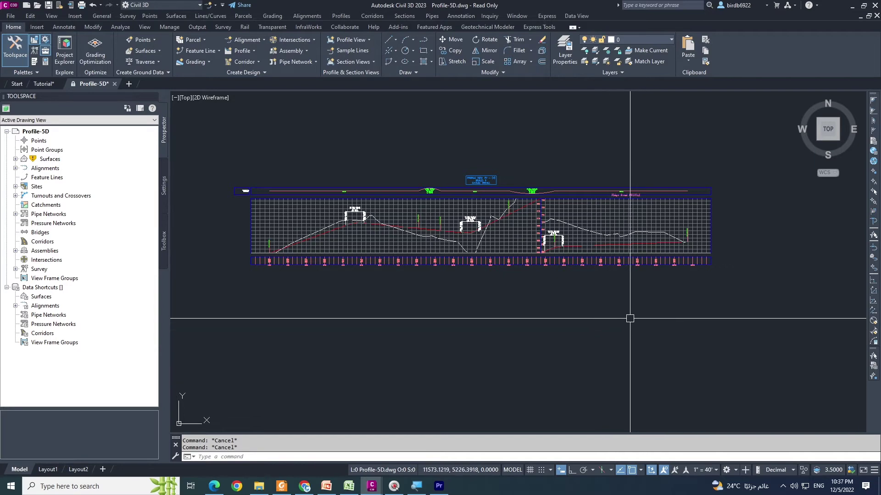
pyautogui.scroll(4, 563, 228)
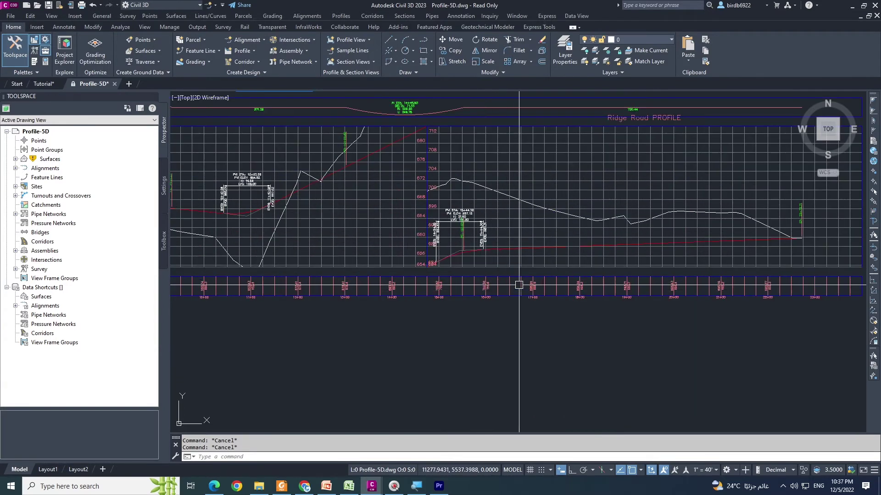
pyautogui.scroll(-4, 513, 276)
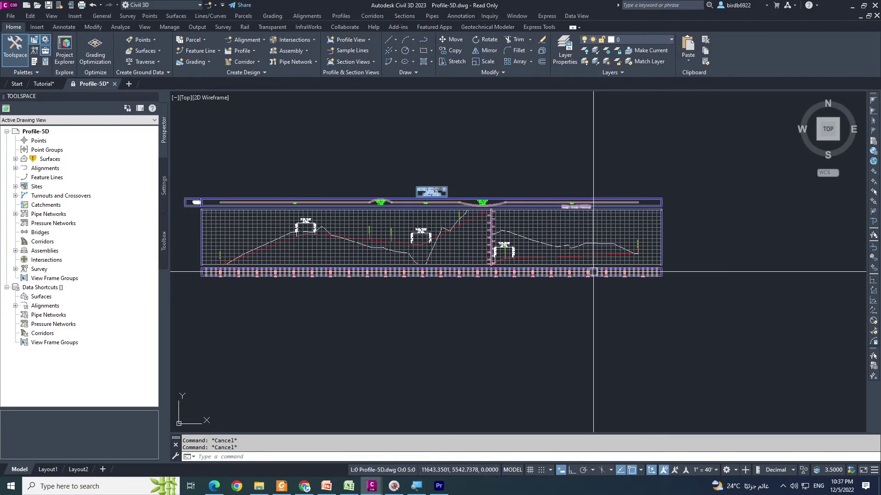
pyautogui.scroll(-3, 593, 272)
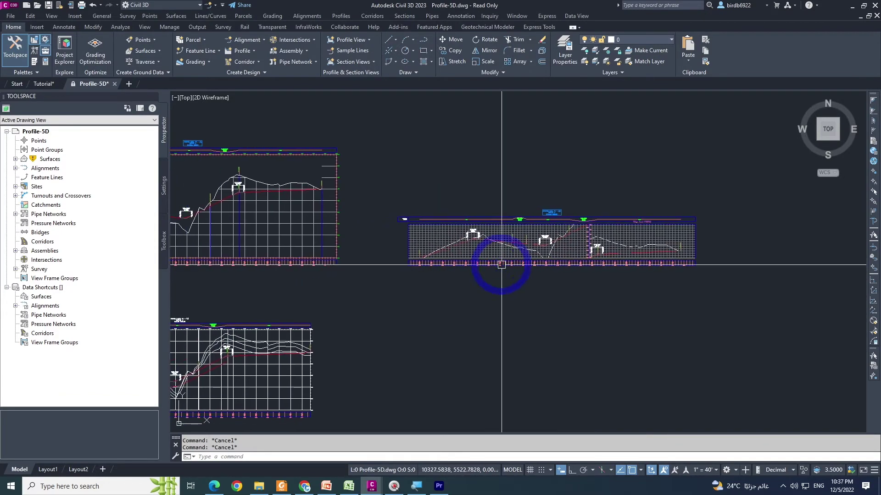
pyautogui.scroll(2, 610, 264)
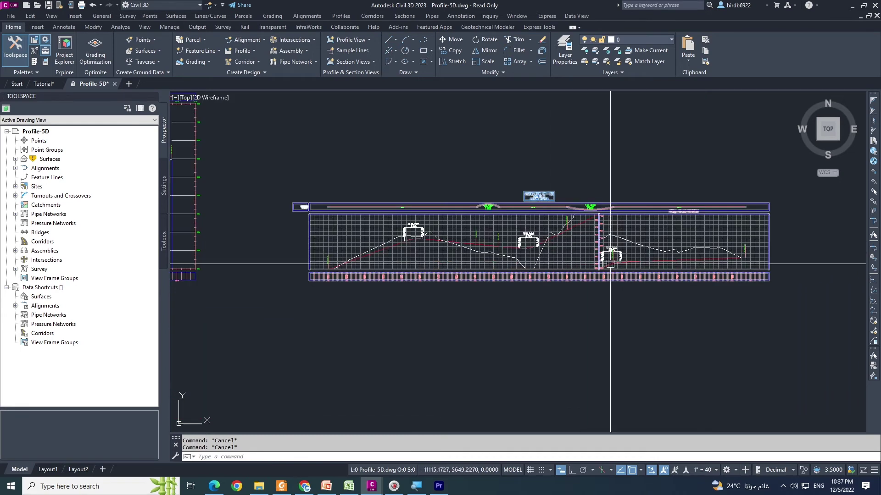
pyautogui.scroll(2, 610, 261)
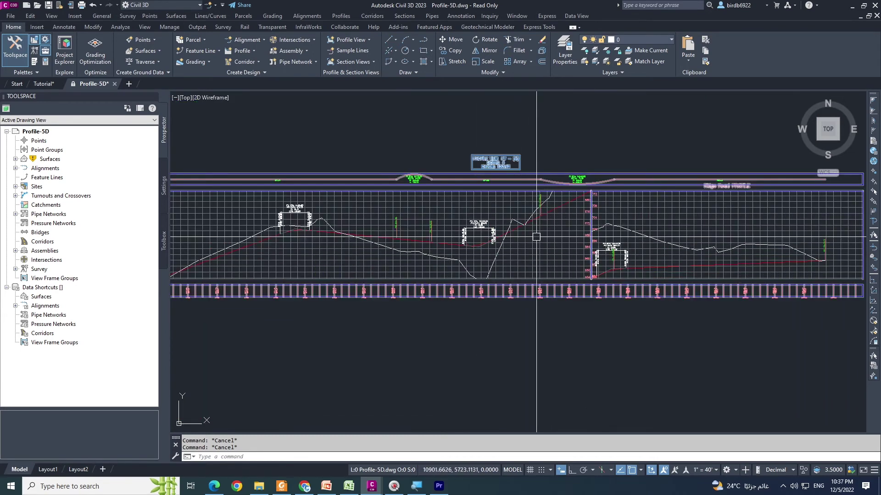
pyautogui.scroll(-3, 536, 237)
pyautogui.scroll(3, 517, 244)
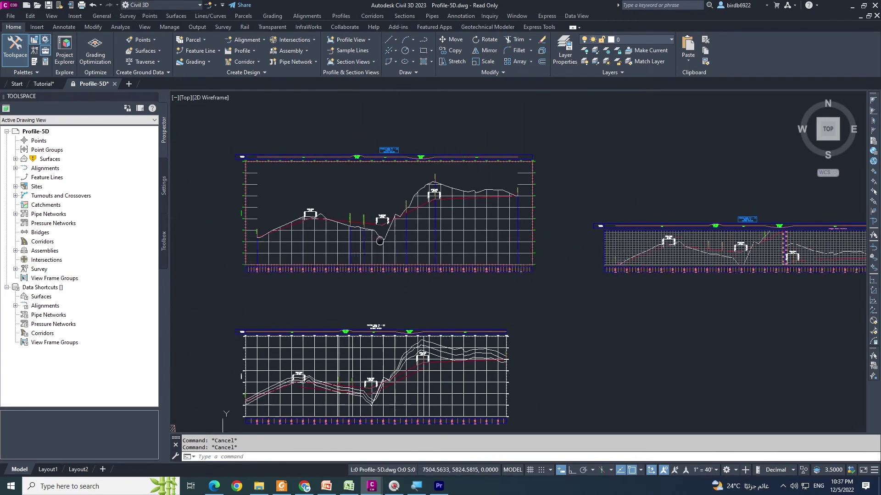
pyautogui.scroll(2, 380, 240)
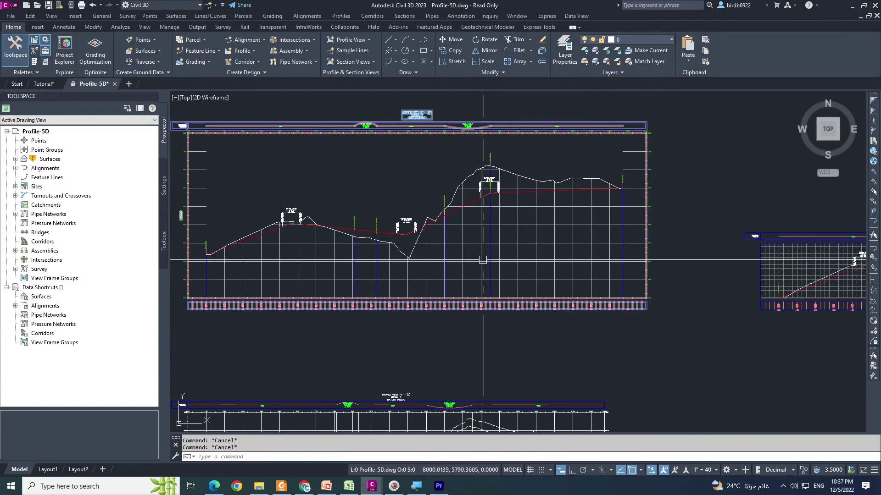
pyautogui.scroll(-2, 531, 245)
pyautogui.scroll(2, 538, 257)
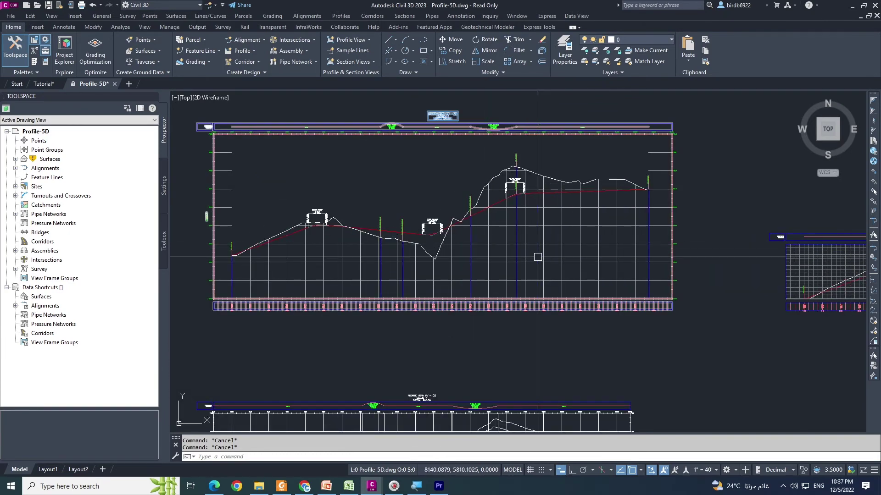
pyautogui.click(535, 244)
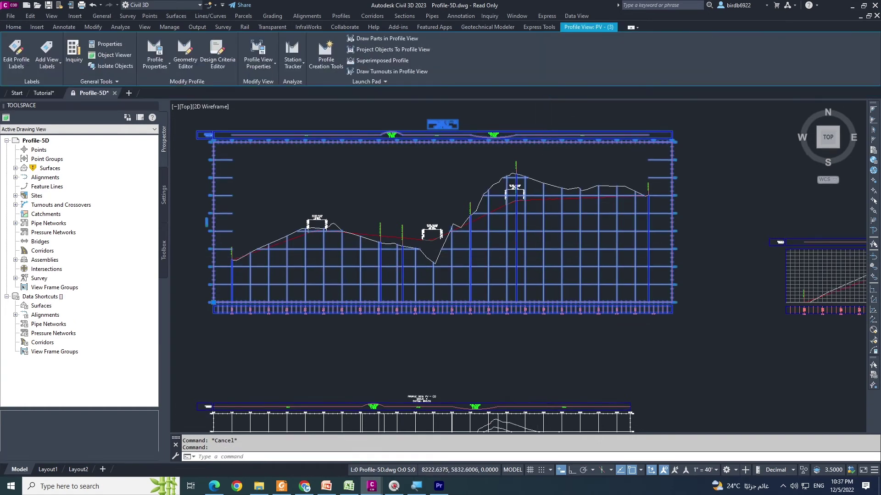
pyautogui.press('Escape')
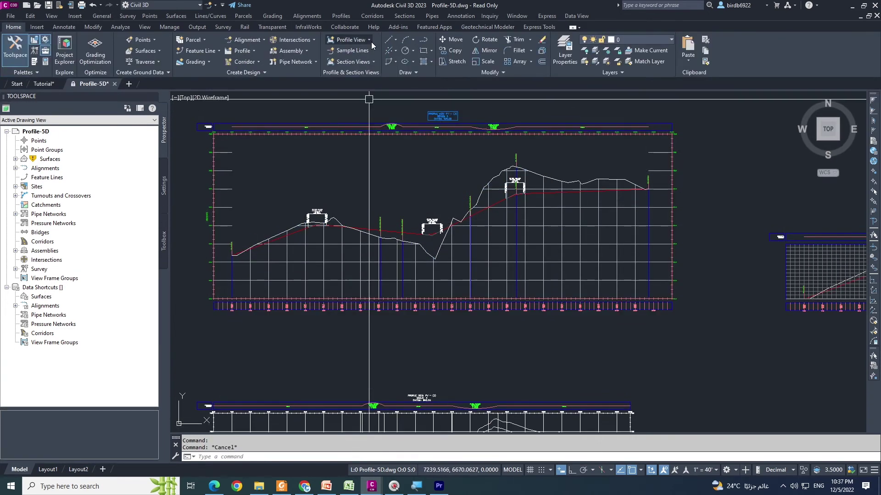
pyautogui.click(369, 40)
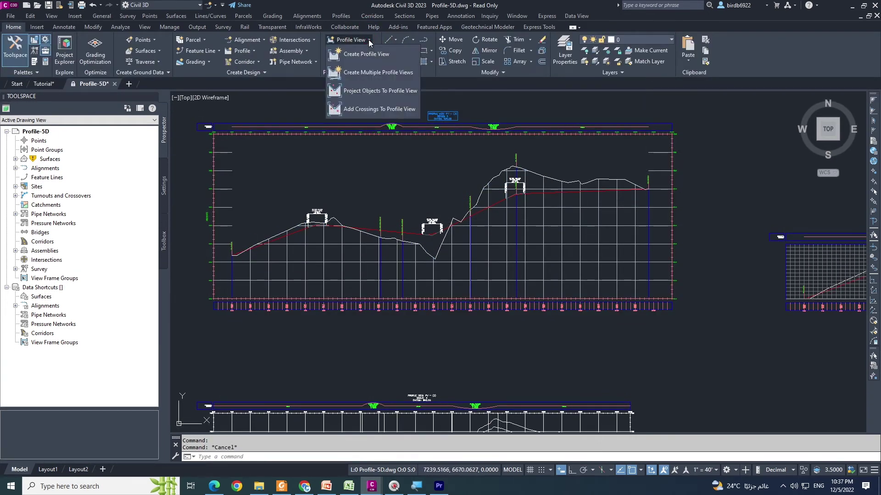
pyautogui.click(368, 39)
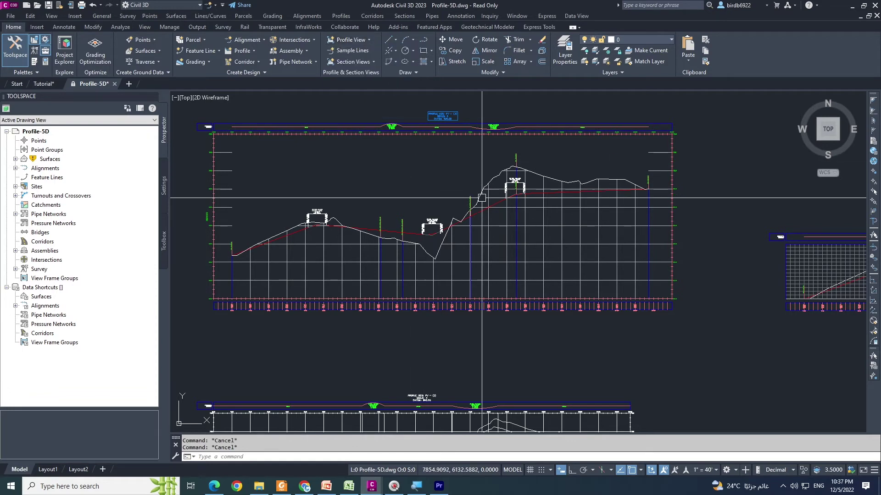
# - In the properties of profile view PV - (3), switch the elevation range to user specified height and enable splitting of the profile view
pyautogui.click(520, 225)
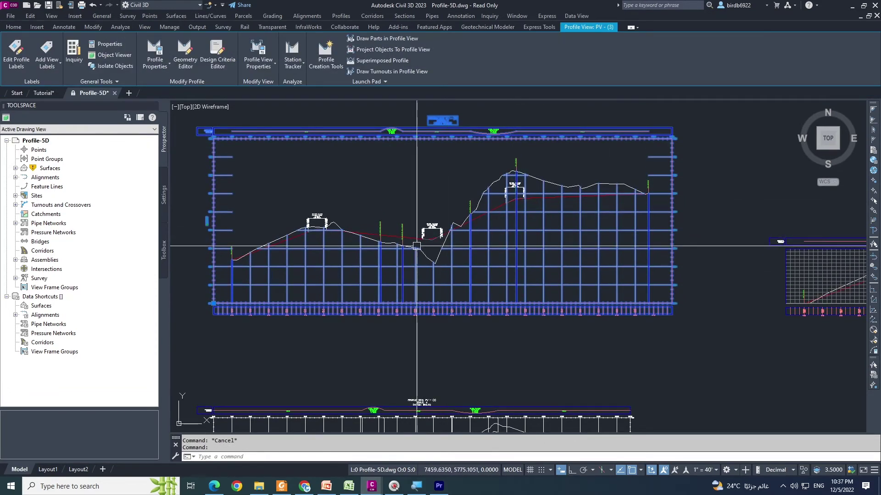
pyautogui.click(263, 49)
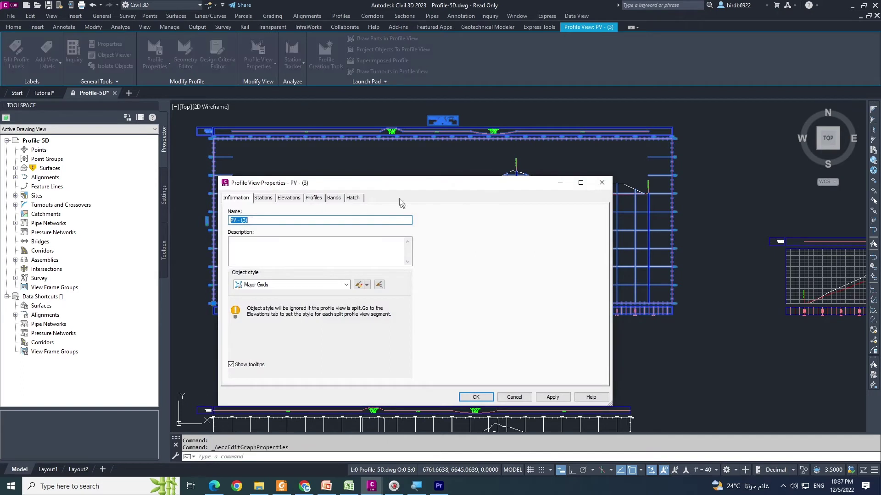
pyautogui.moveTo(385, 187); pyautogui.dragTo(249, 197)
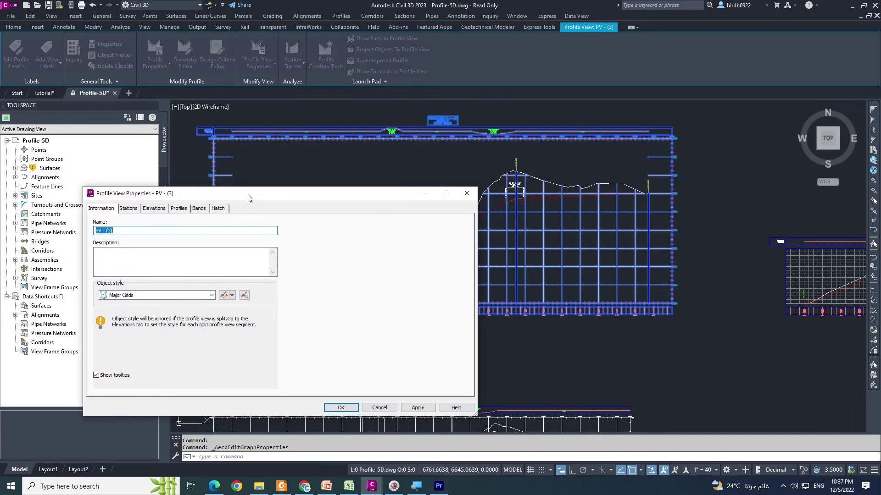
pyautogui.click(153, 209)
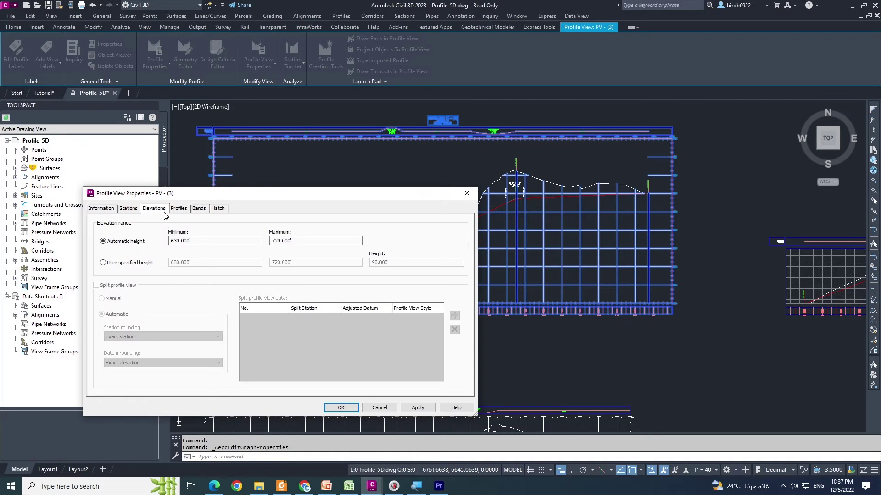
pyautogui.click(102, 263)
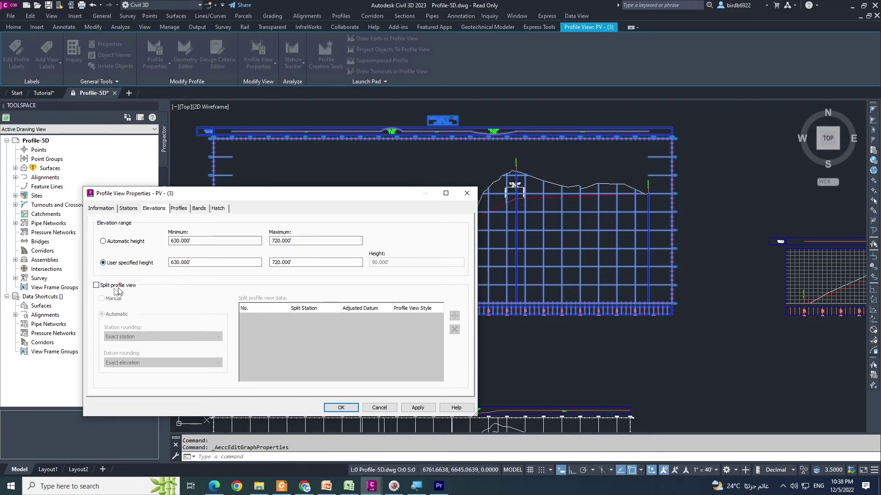
pyautogui.click(97, 286)
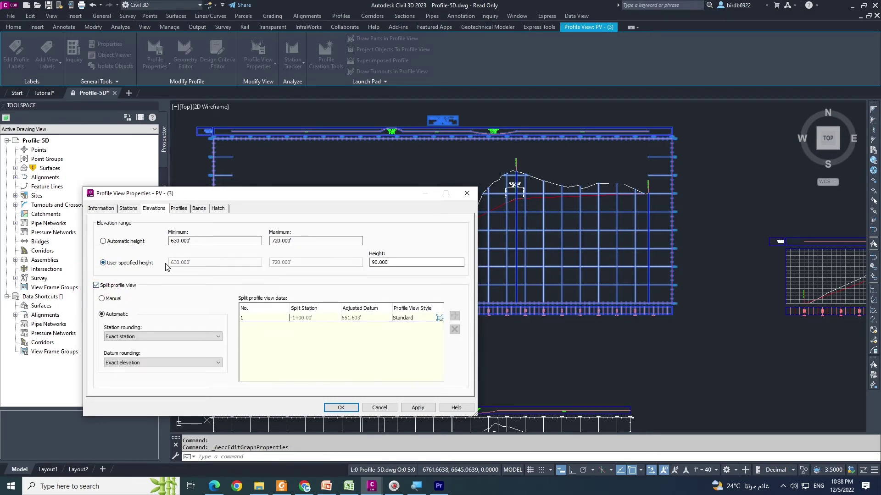
pyautogui.moveTo(249, 198); pyautogui.dragTo(263, 99)
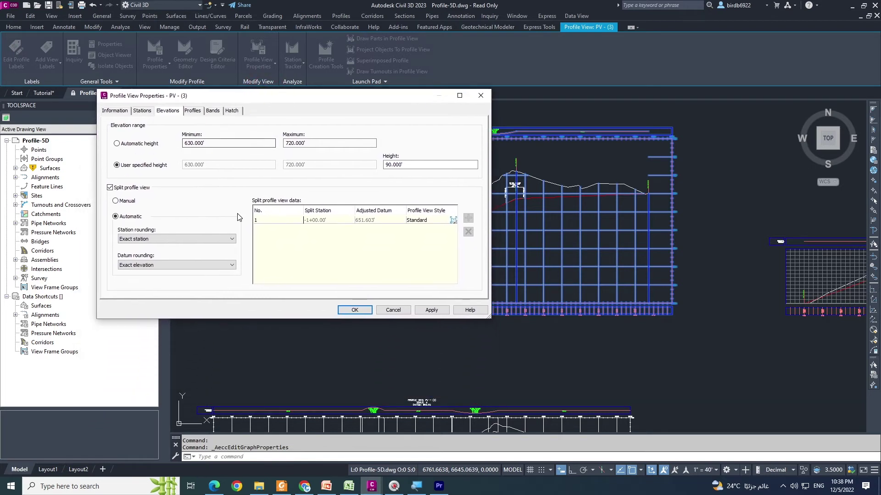
# - Set the splitting to manual and add a split station at 6+00 with an adjusted datum of about 637 ft
pyautogui.click(116, 201)
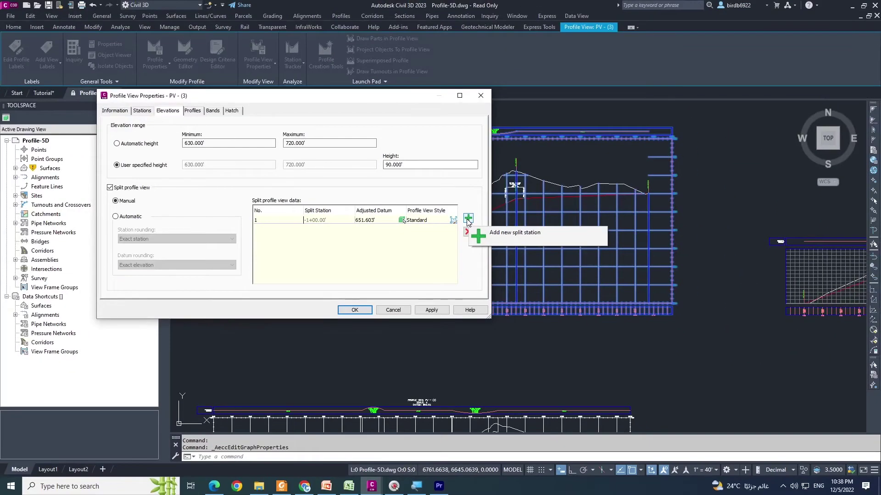
pyautogui.click(468, 219)
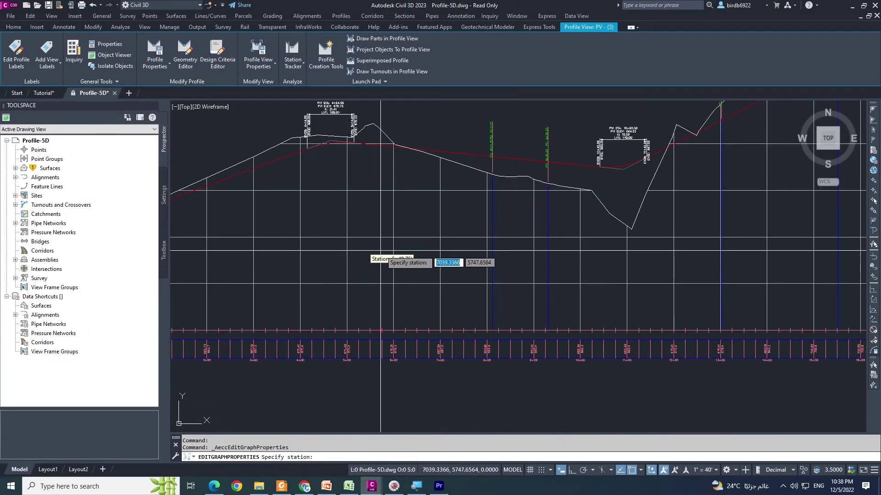
pyautogui.scroll(-2, 349, 281)
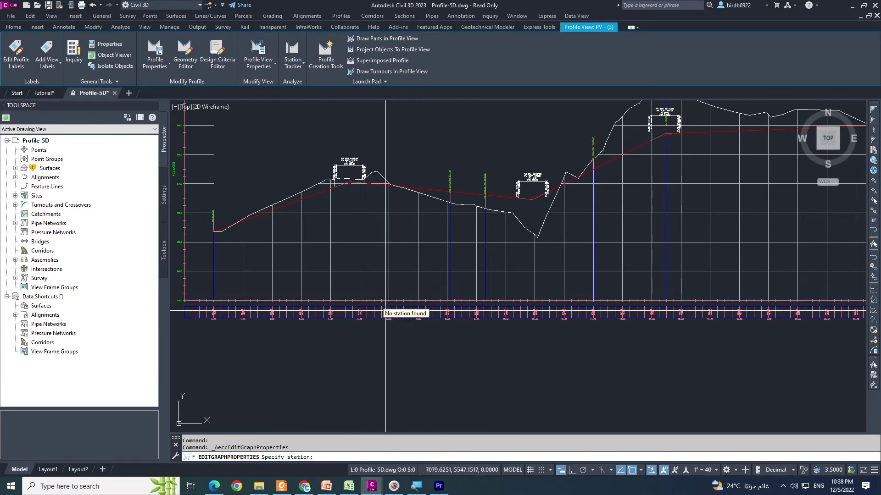
pyautogui.scroll(10, 389, 302)
pyautogui.scroll(-4, 364, 368)
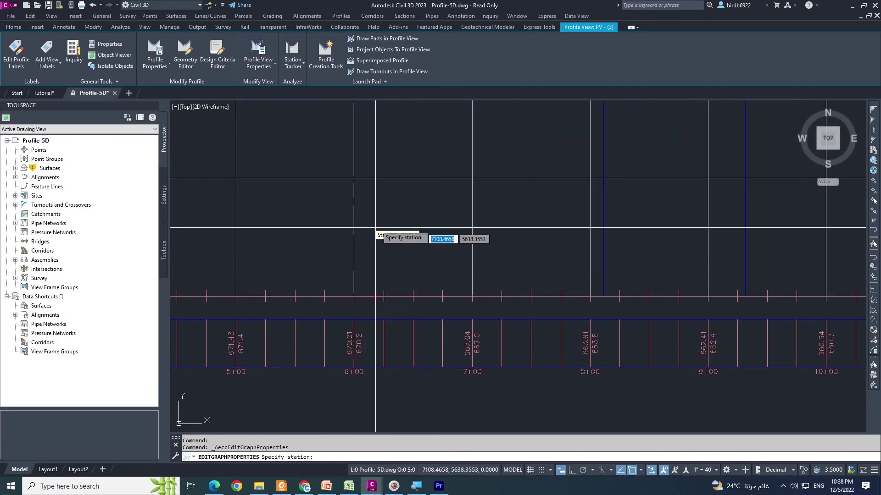
pyautogui.click(354, 178)
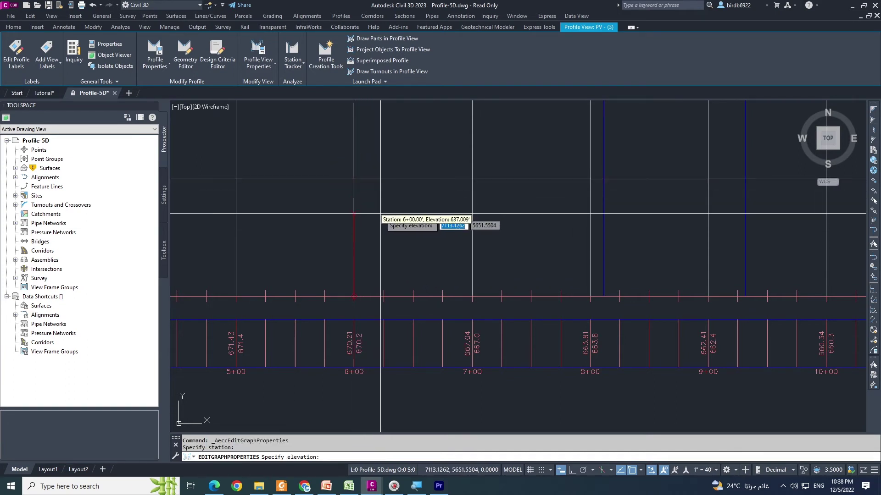
pyautogui.click(380, 213)
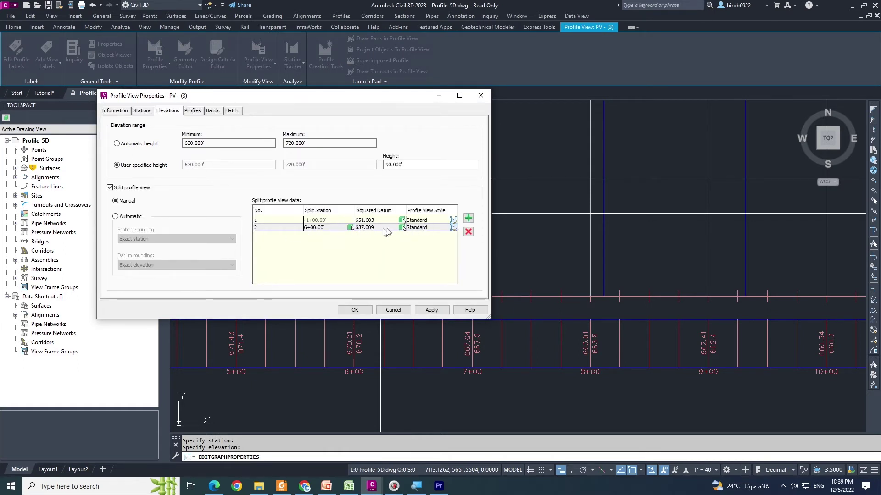
# - Add another split station at about 17+49 with an adjusted datum of about 637.1 ft, and apply the profile view properties
pyautogui.click(468, 218)
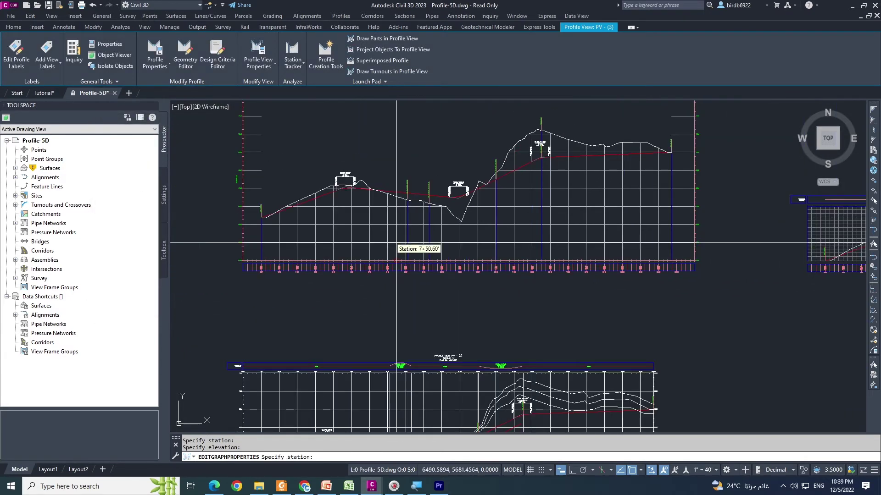
pyautogui.scroll(8, 573, 234)
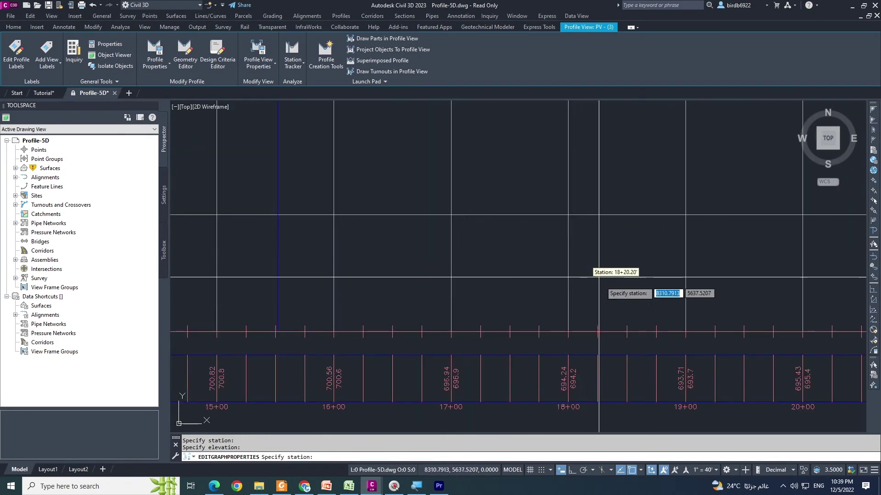
pyautogui.click(509, 189)
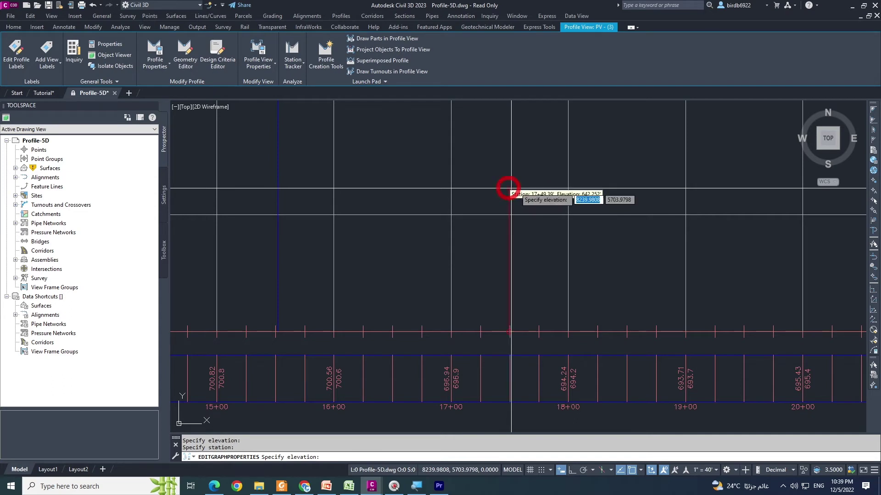
pyautogui.click(527, 248)
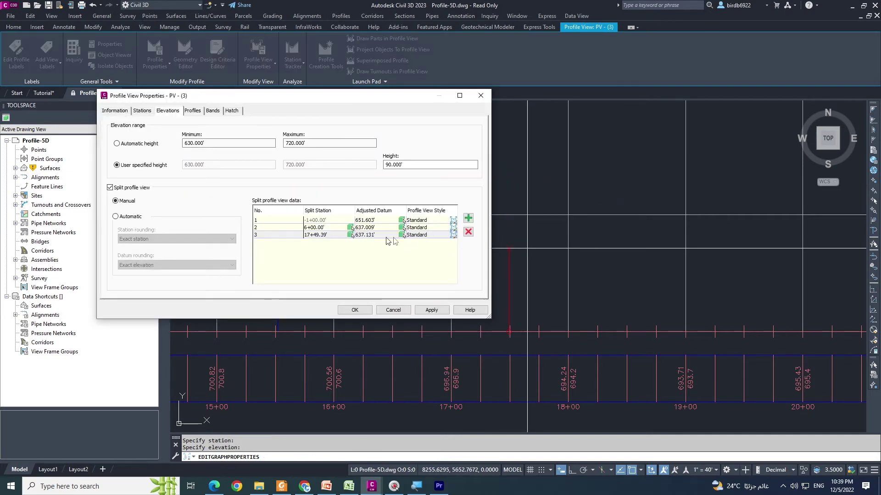
pyautogui.click(431, 310)
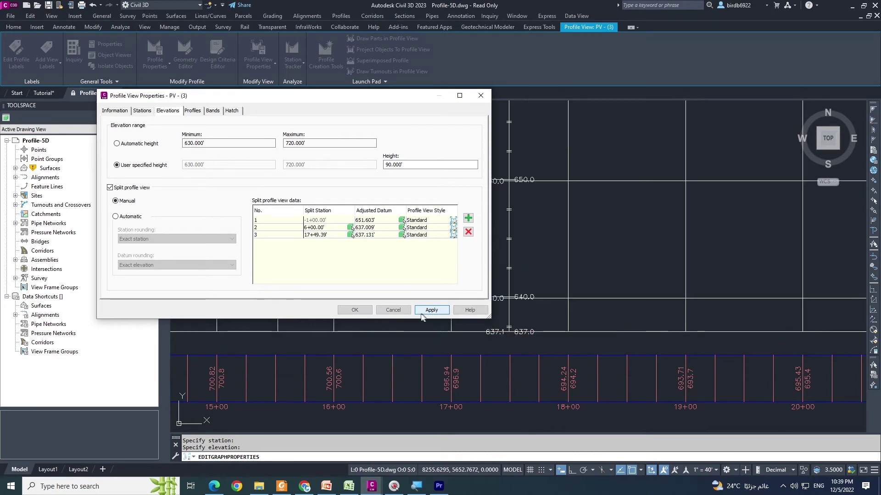
pyautogui.click(353, 310)
# - Examine the three manually split segments of profile view PV - (3), selecting the view and its Layout (1) profile
pyautogui.scroll(-5, 333, 261)
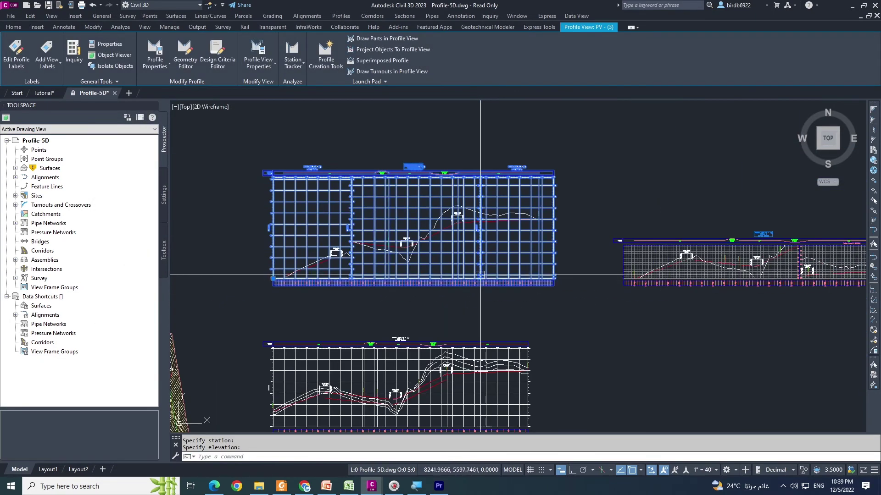
pyautogui.press('Escape')
pyautogui.press('Escape')
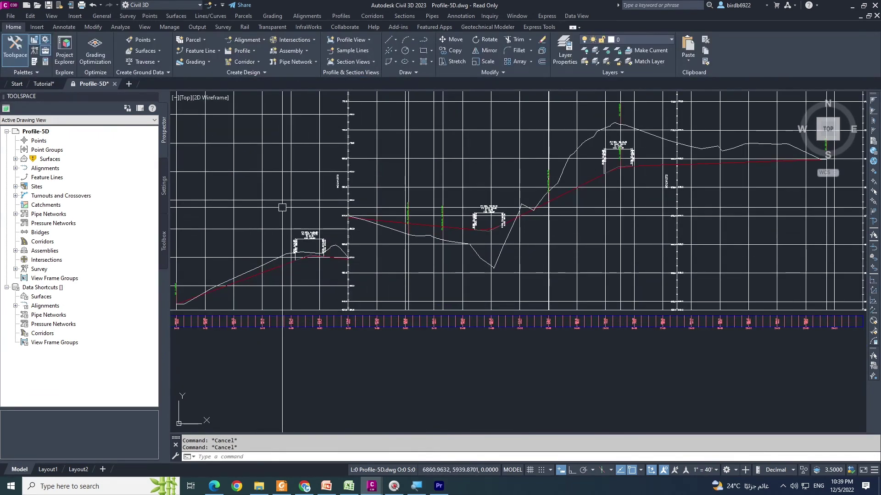
pyautogui.click(289, 205)
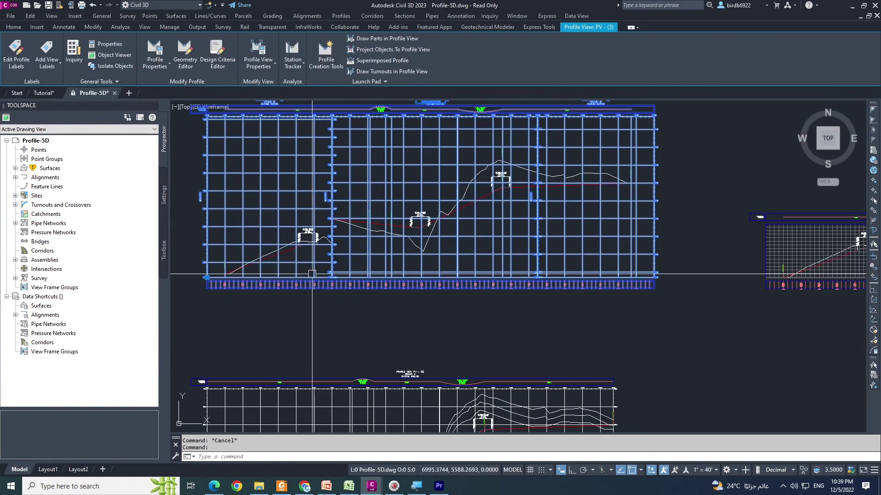
pyautogui.press('Escape')
pyautogui.click(283, 251)
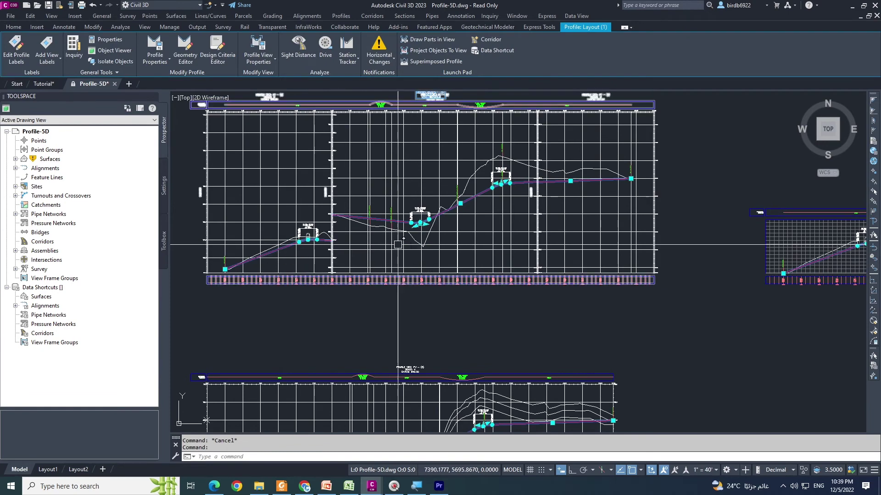
# - Inspect the split segments of profile view PV - (3) along the layout profile, clear the selection, and view the neighbouring profile views
pyautogui.press('Escape')
pyautogui.scroll(2, 419, 217)
pyautogui.click(420, 216)
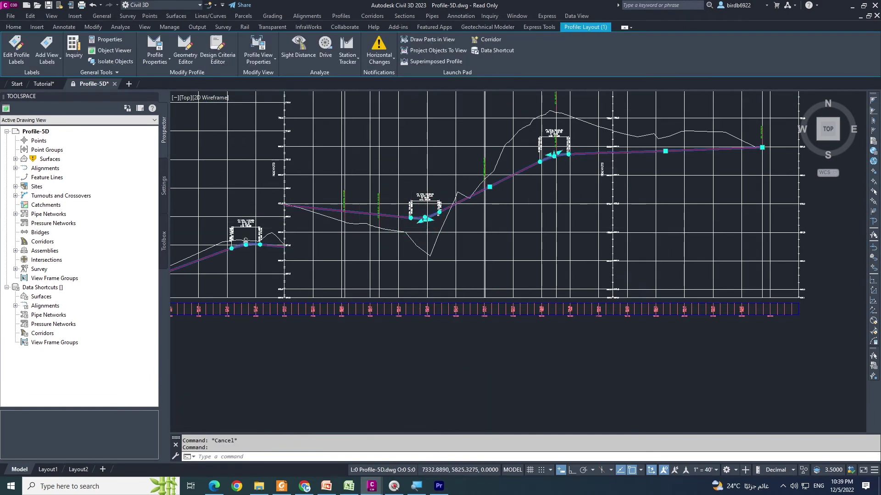
pyautogui.scroll(-4, 419, 216)
pyautogui.scroll(4, 491, 214)
pyautogui.press('Escape')
pyautogui.click(485, 168)
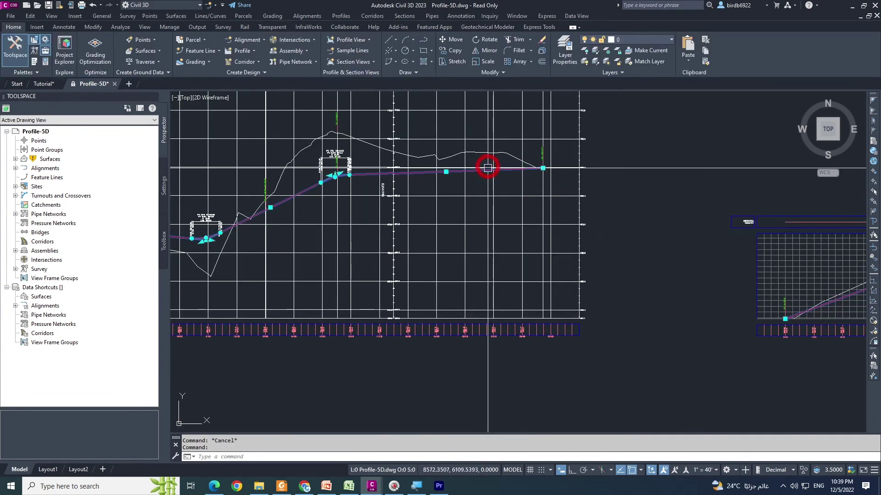
pyautogui.press('Escape')
pyautogui.scroll(-5, 421, 262)
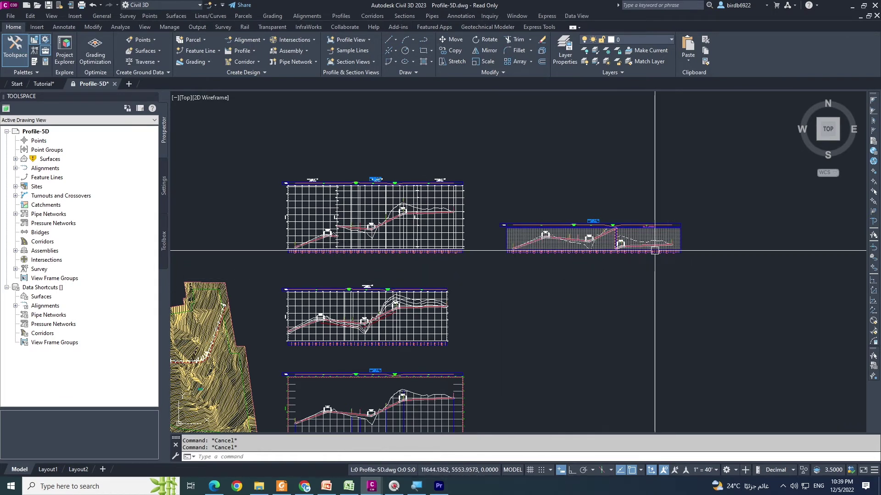
pyautogui.moveTo(286, 148); pyautogui.dragTo(284, 170, button='middle')
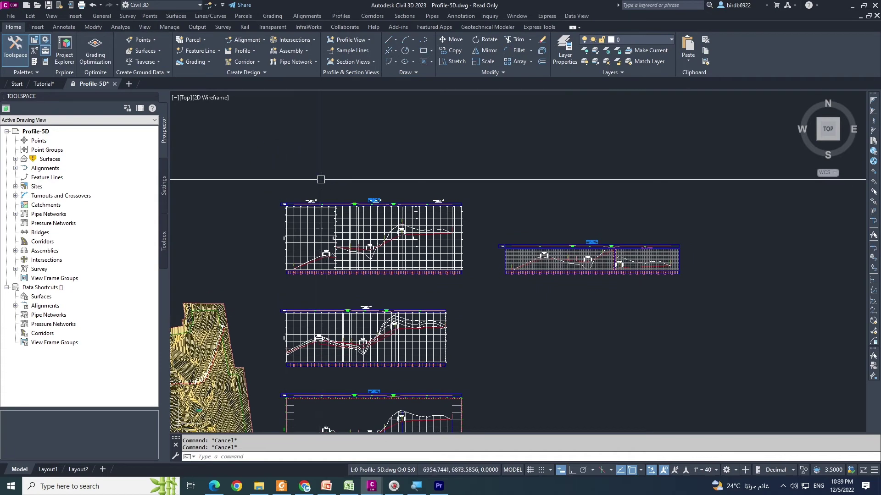
# - Check the Exercise 29 topic list in PowerPoint, and return to Civil 3D with the Tutorial drawing active
pyautogui.click(326, 486)
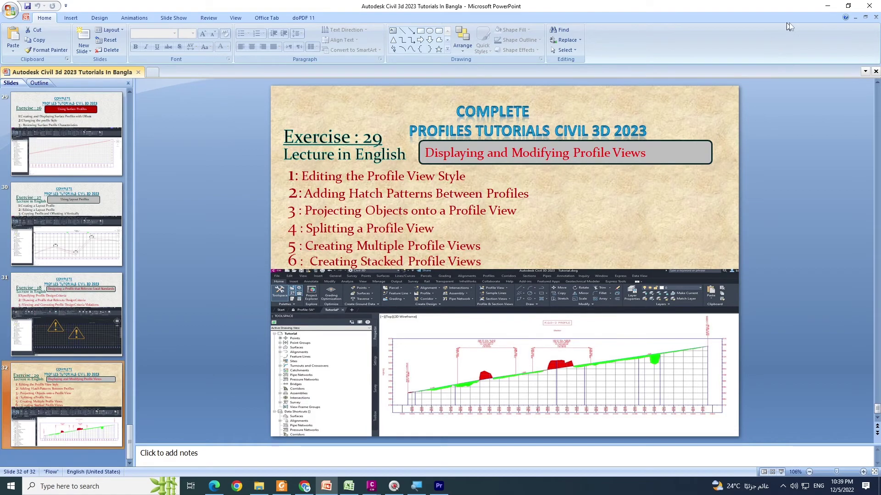
pyautogui.click(826, 9)
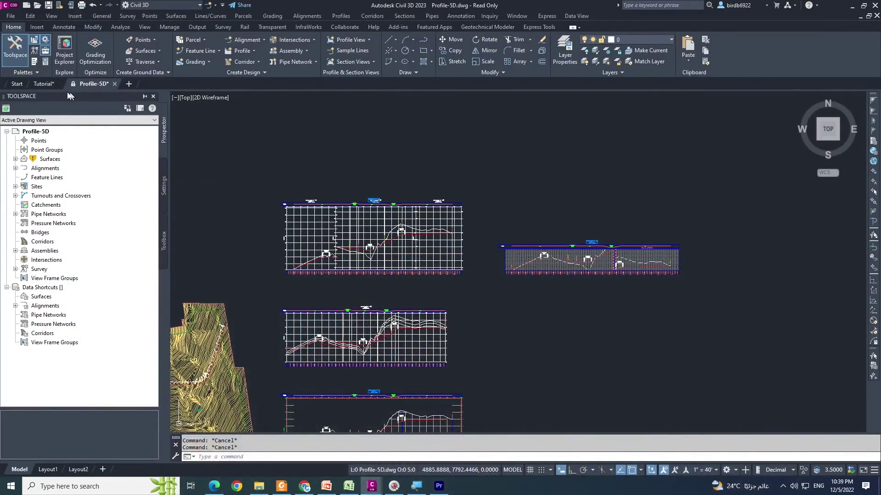
pyautogui.click(45, 84)
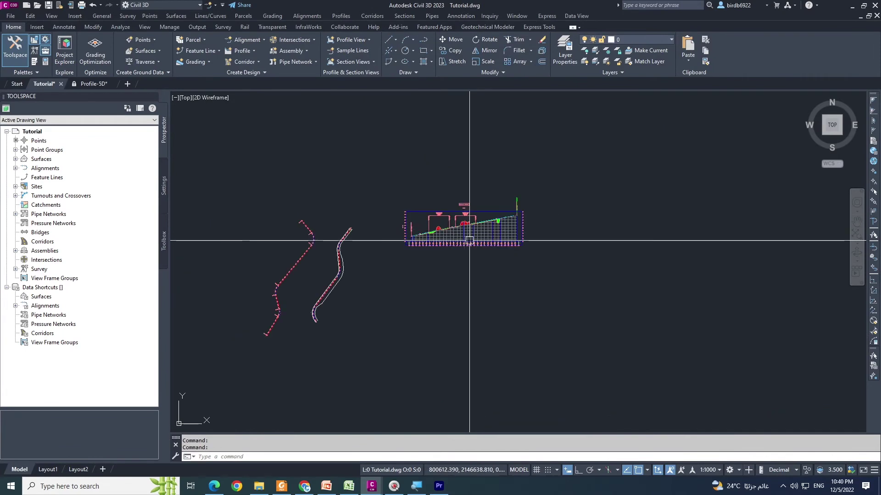
# - Examine the R.O.D-2 profile view in the Tutorial drawing, reading the station labels along its full length
pyautogui.moveTo(453, 226); pyautogui.dragTo(419, 227, button='middle')
pyautogui.scroll(3, 472, 261)
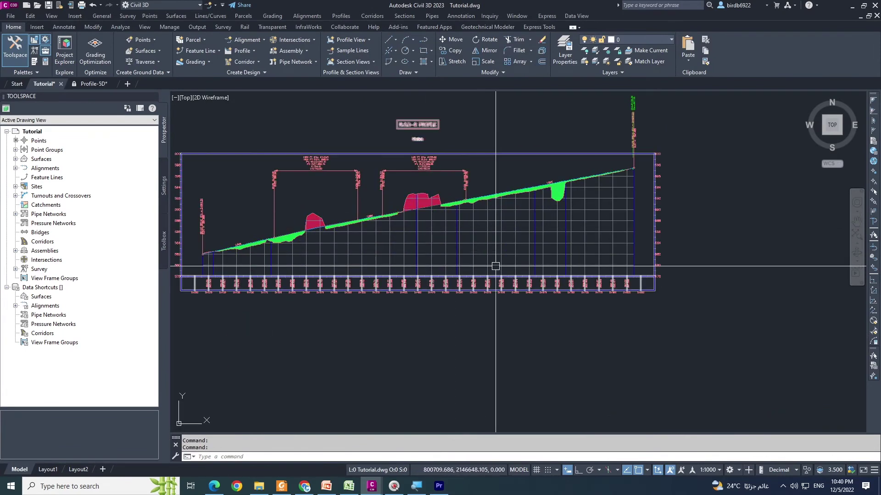
pyautogui.moveTo(496, 263); pyautogui.dragTo(518, 275, button='middle')
pyautogui.press('Escape')
pyautogui.scroll(-2, 522, 255)
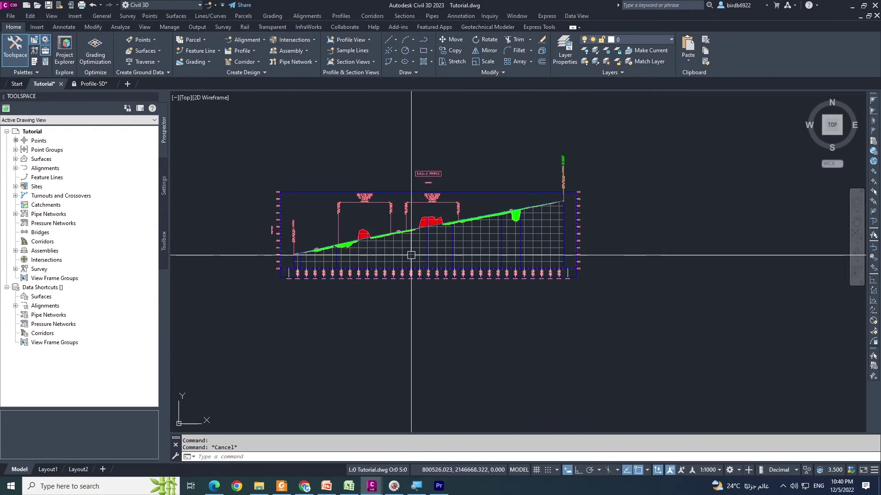
pyautogui.scroll(2, 414, 255)
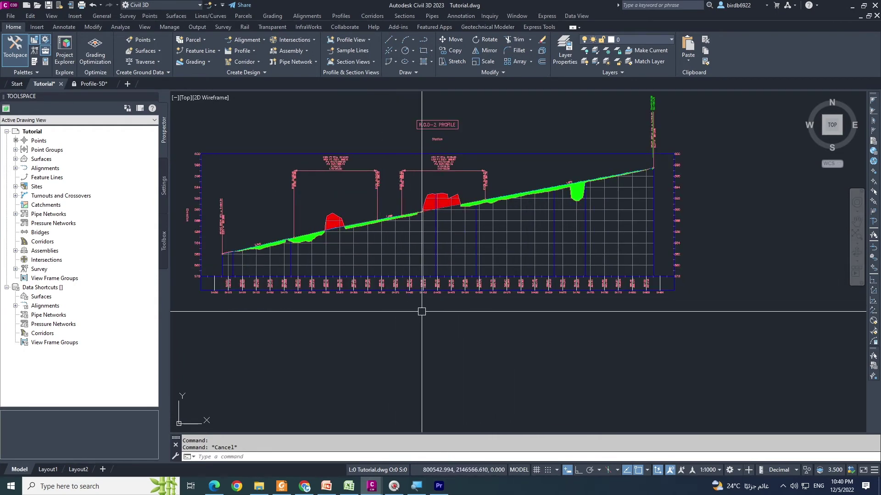
pyautogui.scroll(3, 246, 279)
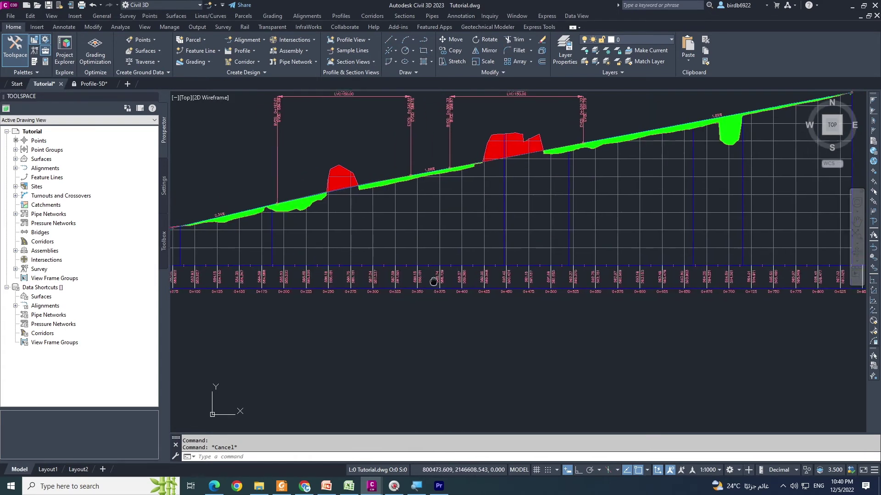
pyautogui.scroll(5, 246, 279)
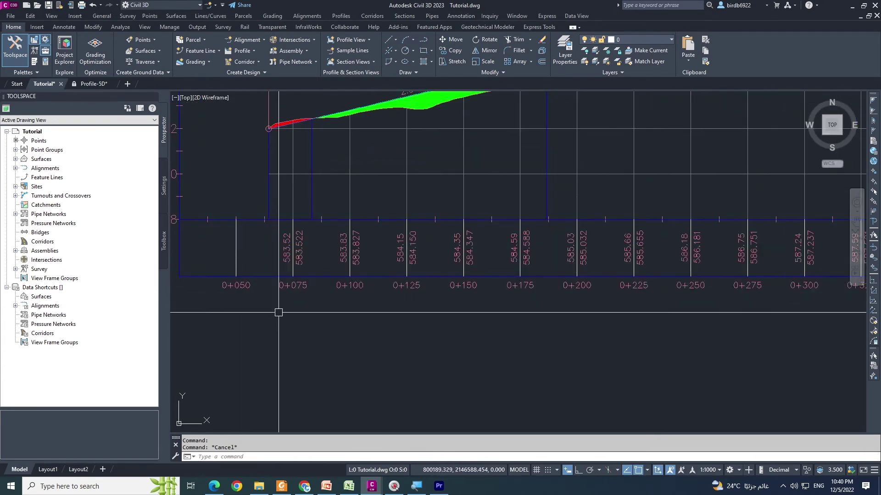
pyautogui.scroll(-8, 228, 285)
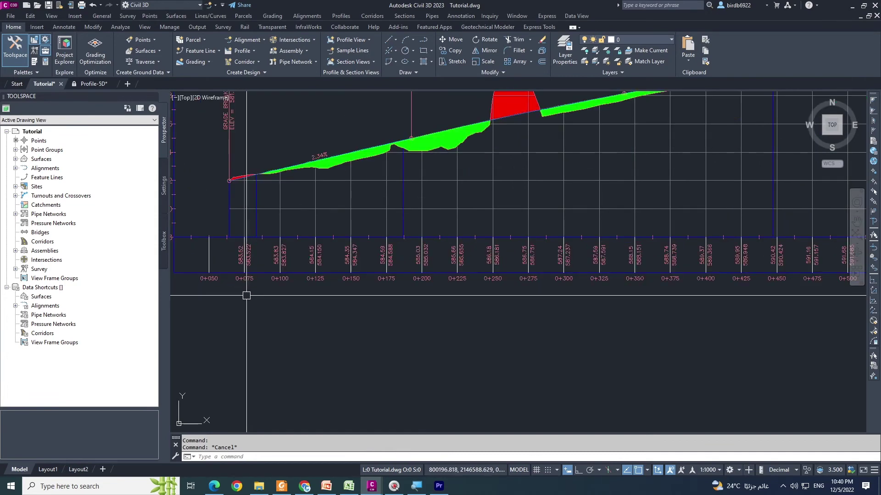
pyautogui.scroll(6, 411, 292)
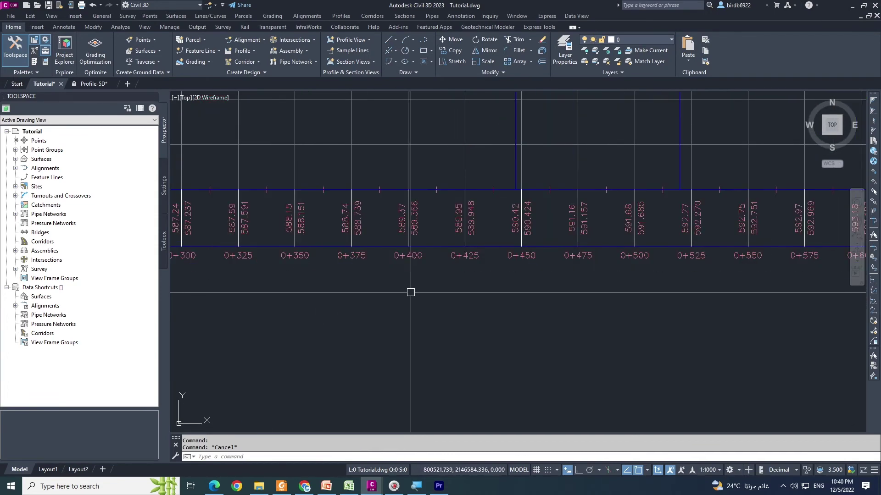
pyautogui.scroll(-4, 425, 271)
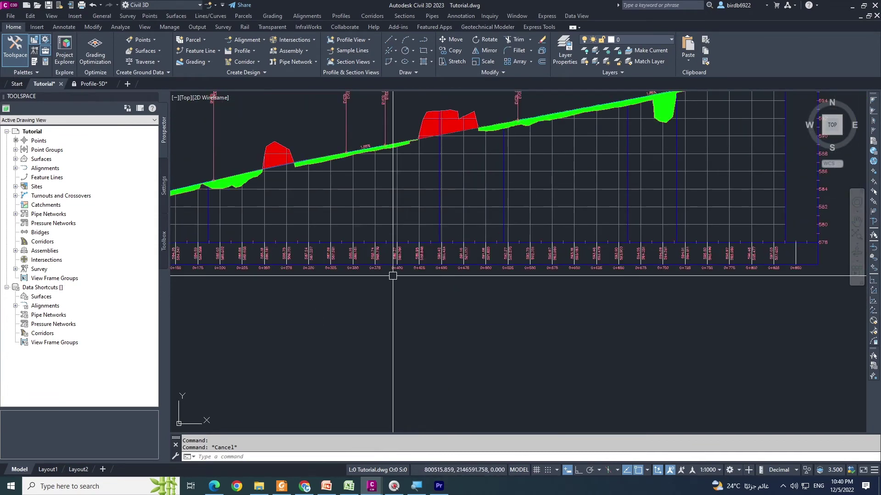
pyautogui.moveTo(442, 278); pyautogui.dragTo(403, 277, button='middle')
pyautogui.scroll(3, 757, 260)
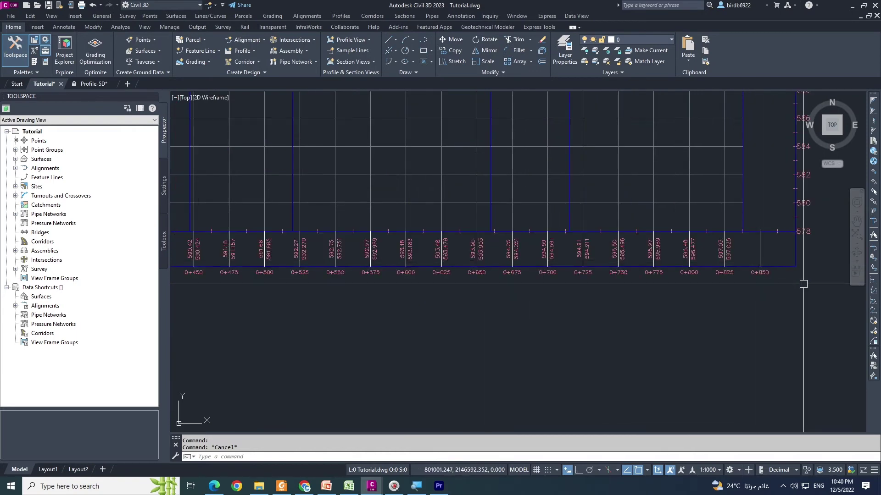
pyautogui.scroll(2, 793, 284)
pyautogui.scroll(-6, 731, 271)
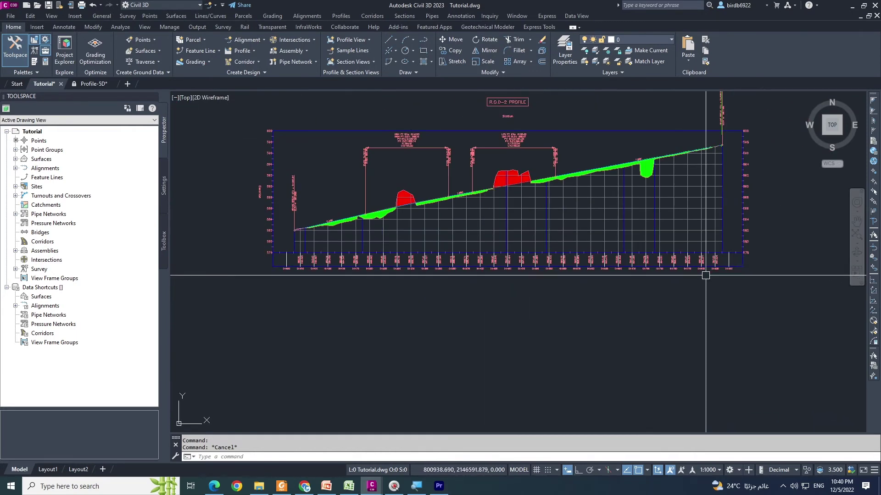
pyautogui.scroll(5, 632, 279)
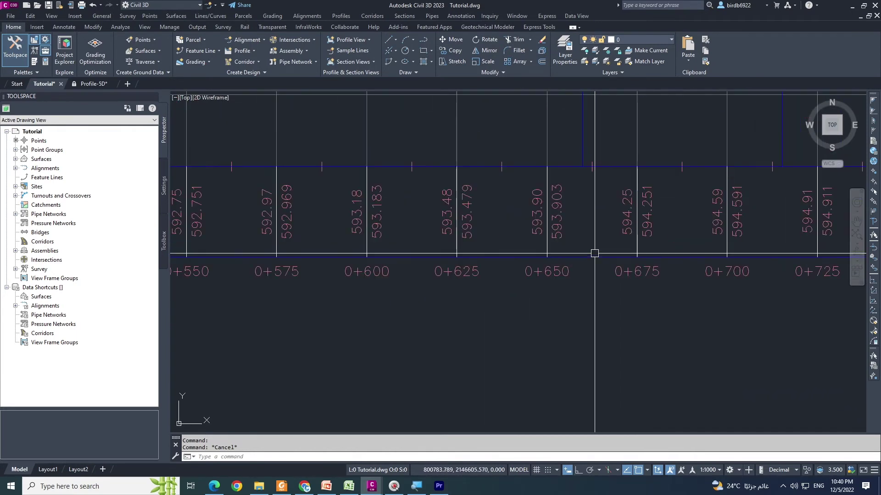
pyautogui.scroll(-5, 558, 279)
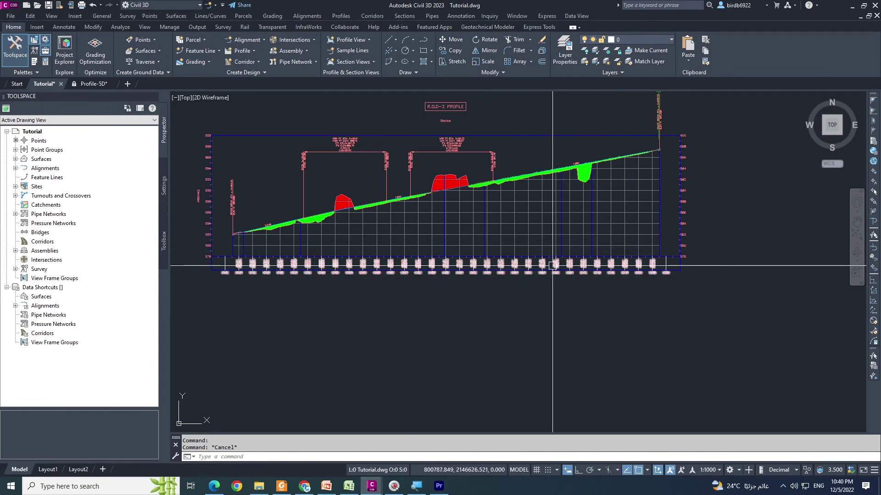
pyautogui.scroll(-4, 553, 265)
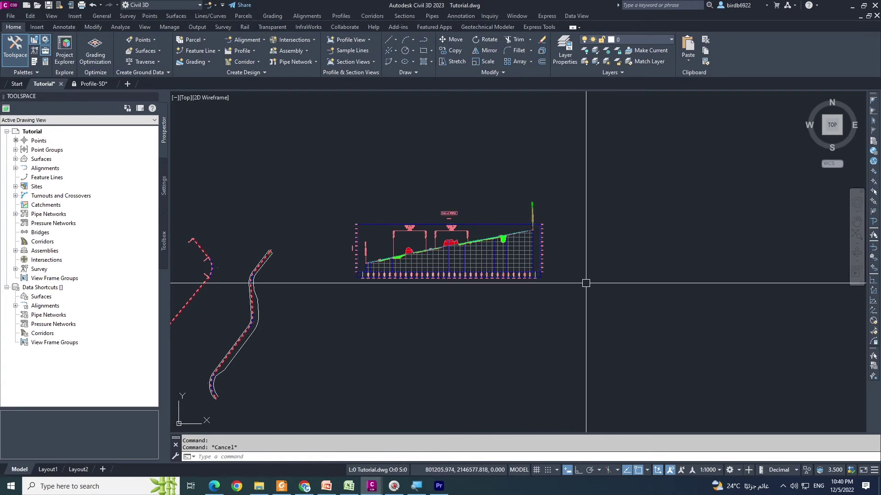
pyautogui.scroll(2, 514, 261)
pyautogui.scroll(-1, 472, 260)
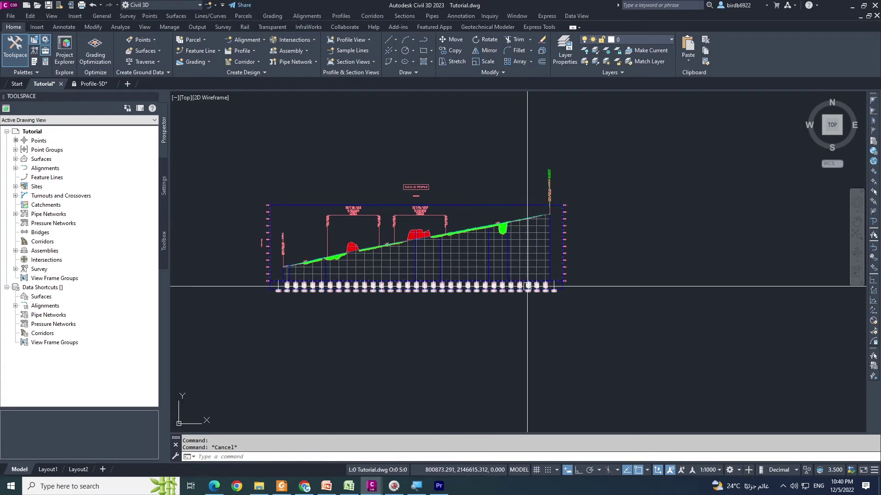
pyautogui.scroll(1, 470, 241)
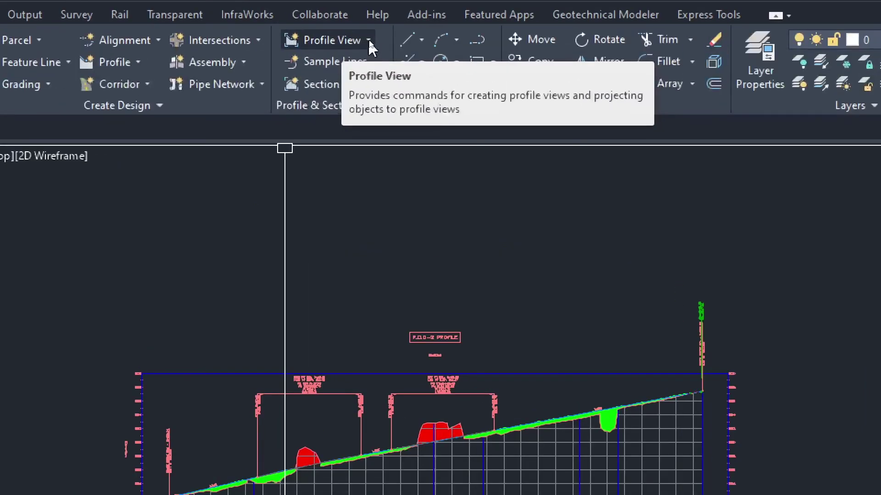
# - Start creating multiple profile views for alignment R.O.D-2 with the Major Grids profile view style, and proceed to the station range settings
pyautogui.click(368, 39)
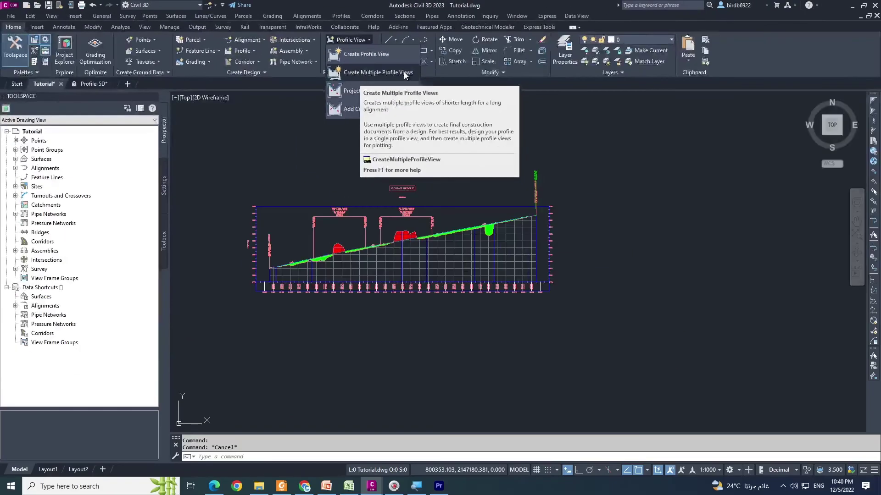
pyautogui.click(437, 104)
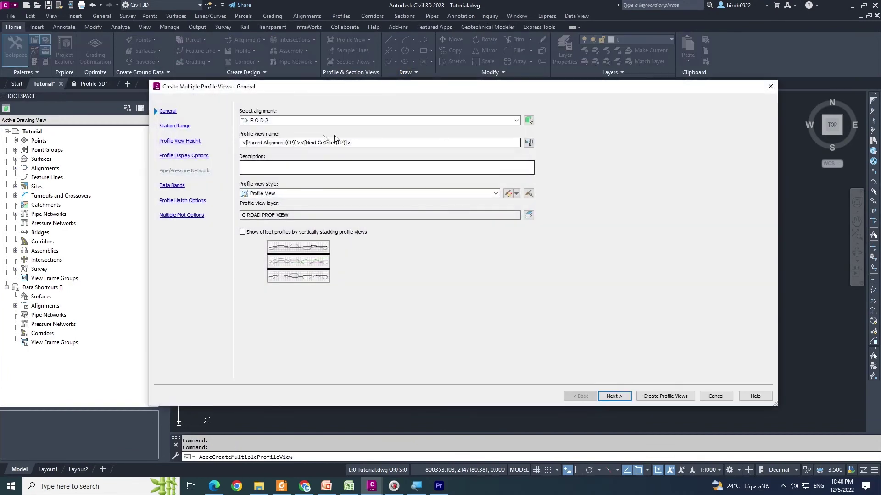
pyautogui.click(278, 122)
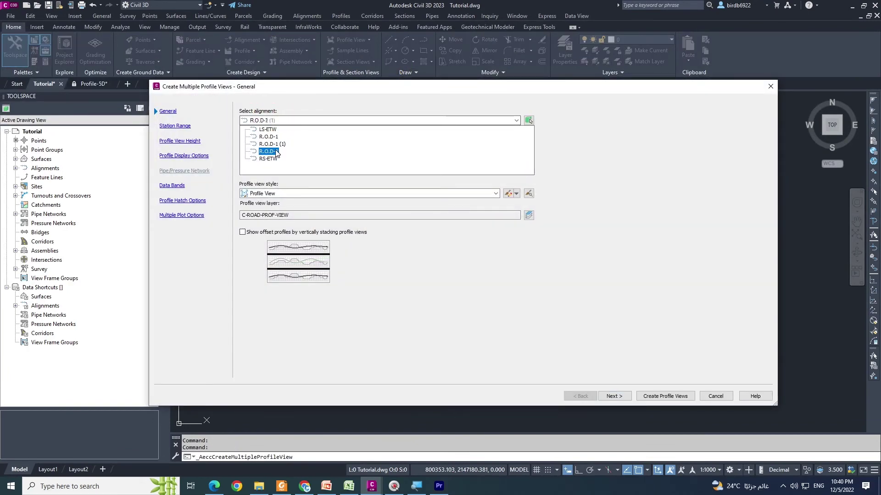
pyautogui.click(270, 152)
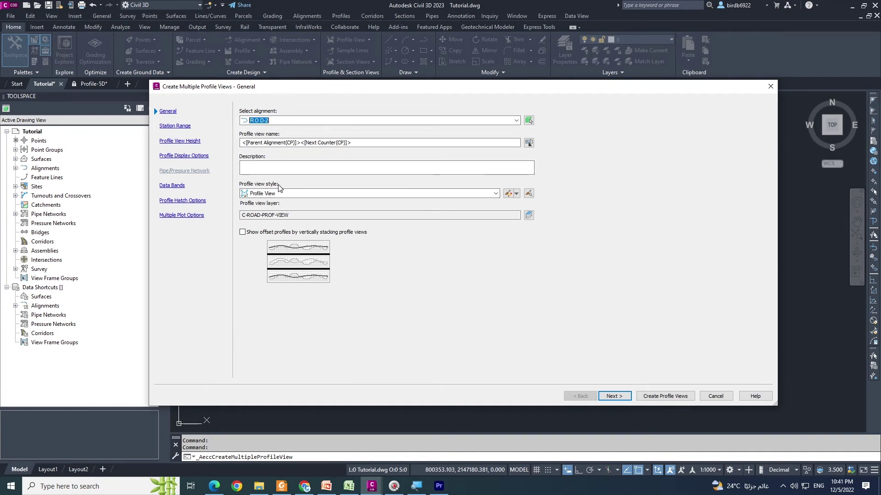
pyautogui.moveTo(352, 142); pyautogui.dragTo(243, 143)
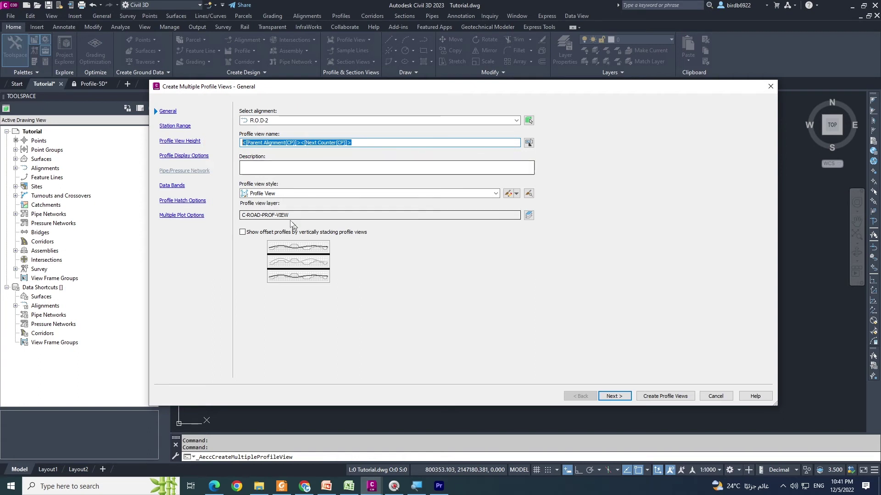
pyautogui.click(281, 193)
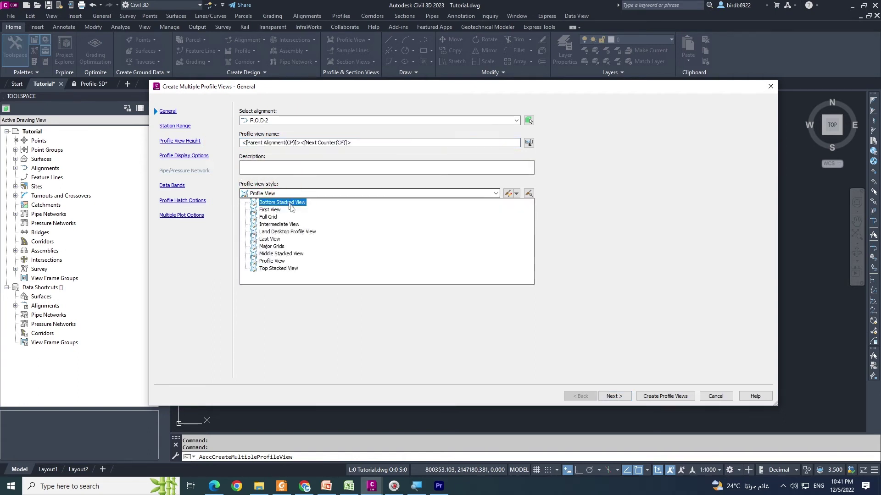
pyautogui.click(271, 246)
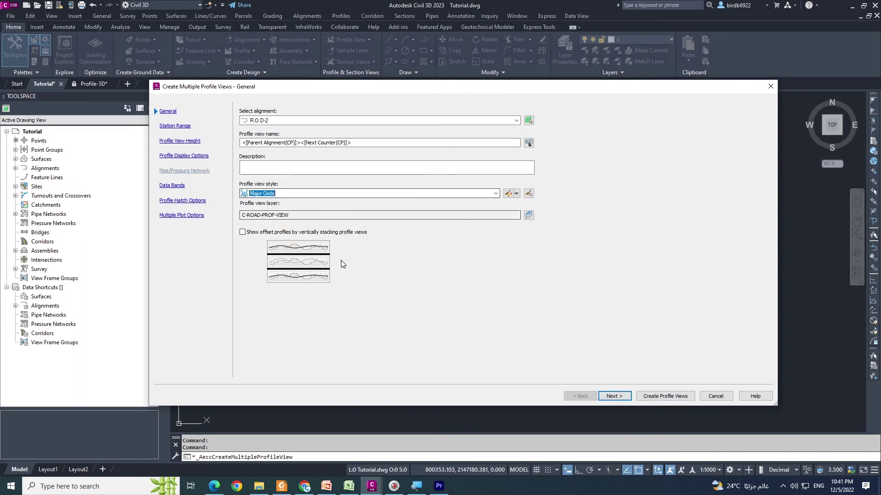
pyautogui.click(614, 396)
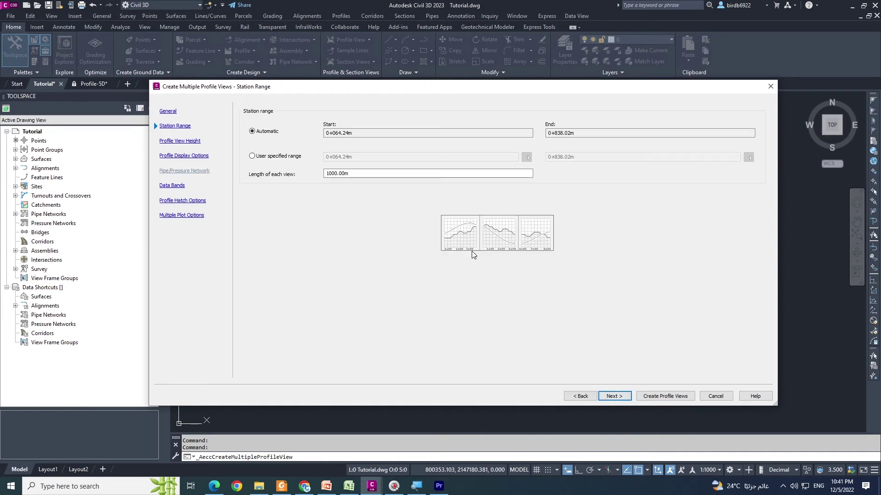
# - Compare the user specified and automatic station range options, keep automatic, and move the dialog clear of the R.O.D-2 profile
pyautogui.moveTo(310, 86); pyautogui.dragTo(301, 142)
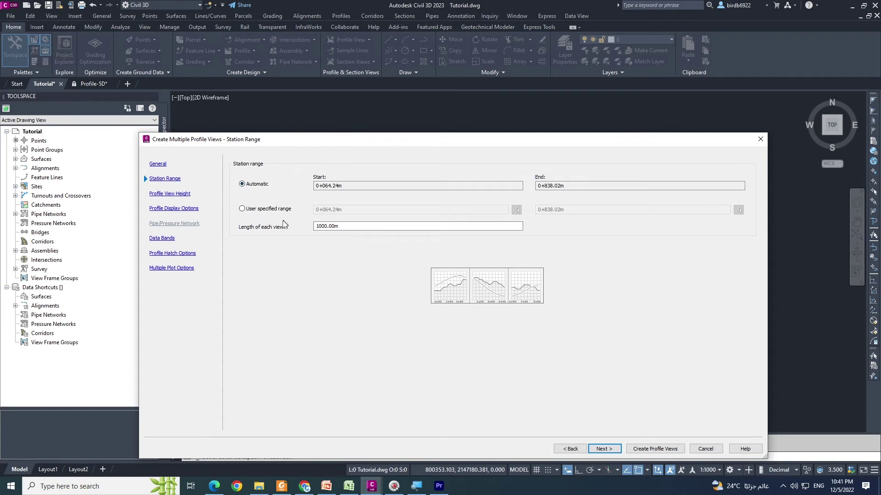
pyautogui.click(244, 210)
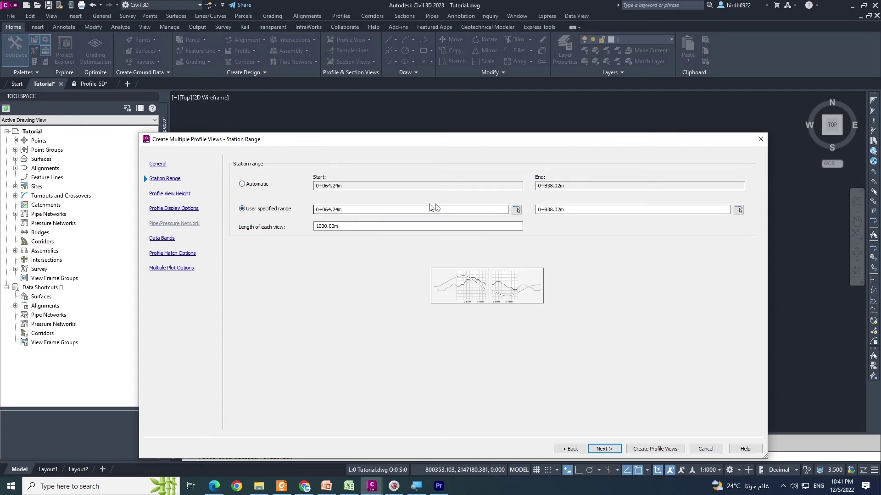
pyautogui.click(242, 184)
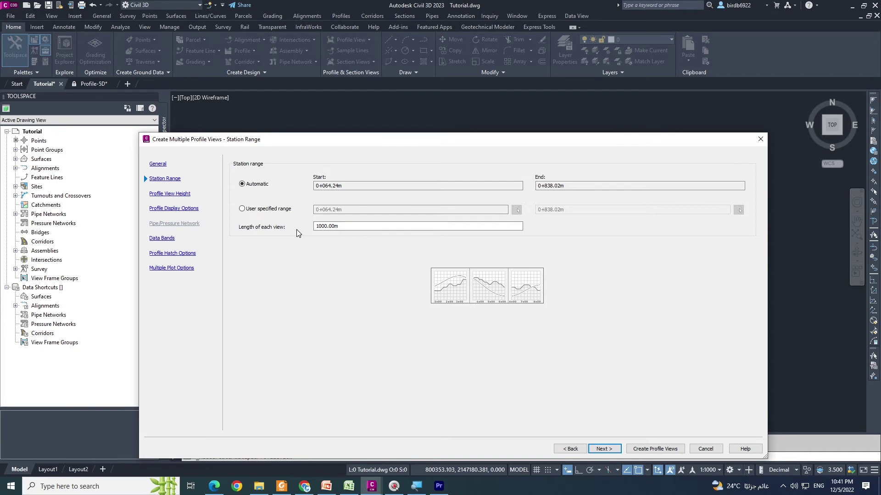
pyautogui.moveTo(395, 141)
pyautogui.mouseDown()
pyautogui.moveTo(415, 262)
pyautogui.moveTo(407, 312)
pyautogui.mouseUp()
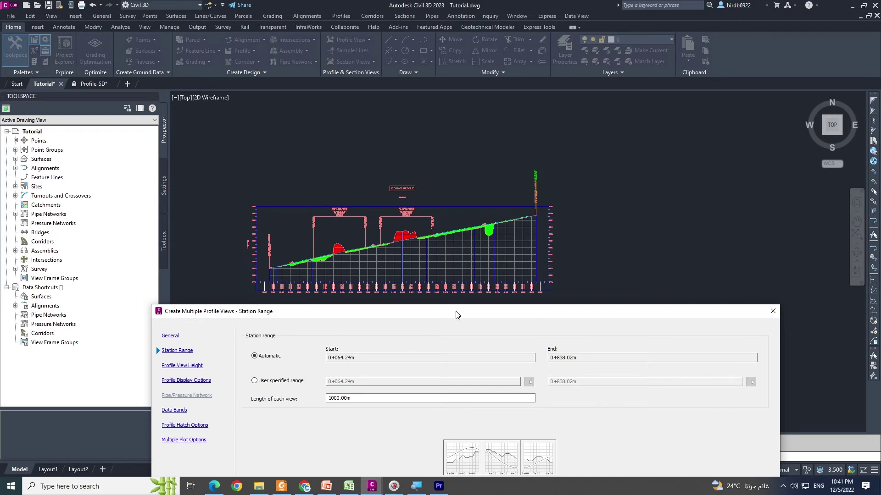
pyautogui.moveTo(456, 314)
pyautogui.mouseDown()
pyautogui.moveTo(445, 163)
pyautogui.moveTo(430, 349)
pyautogui.mouseUp()
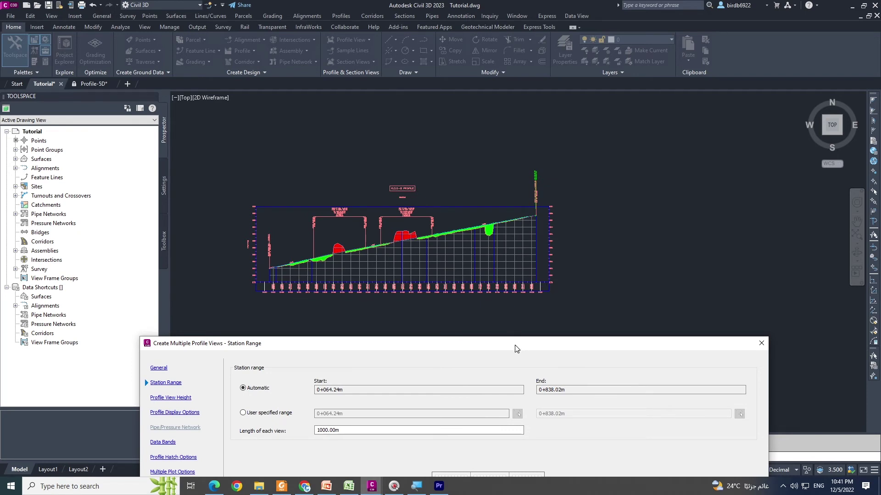
# - Set the length of each profile view to 400 m and proceed to the profile view height settings
pyautogui.moveTo(517, 349); pyautogui.dragTo(514, 141)
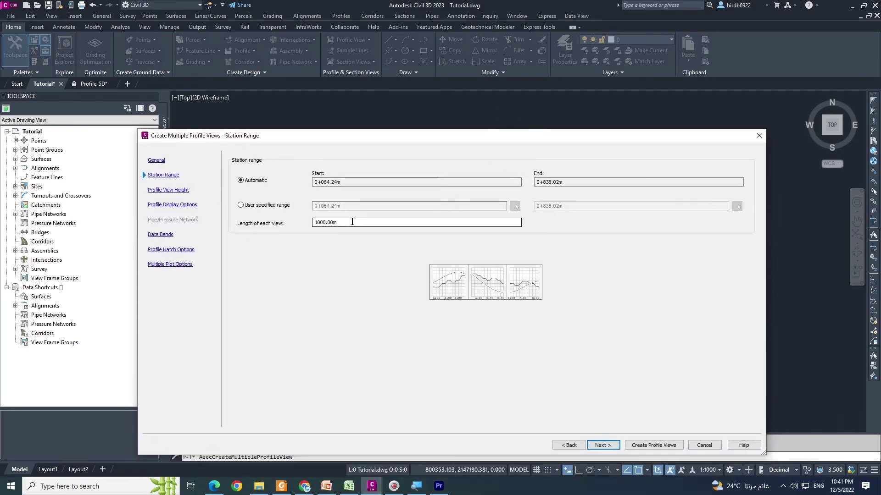
pyautogui.click(290, 222)
pyautogui.write('400')
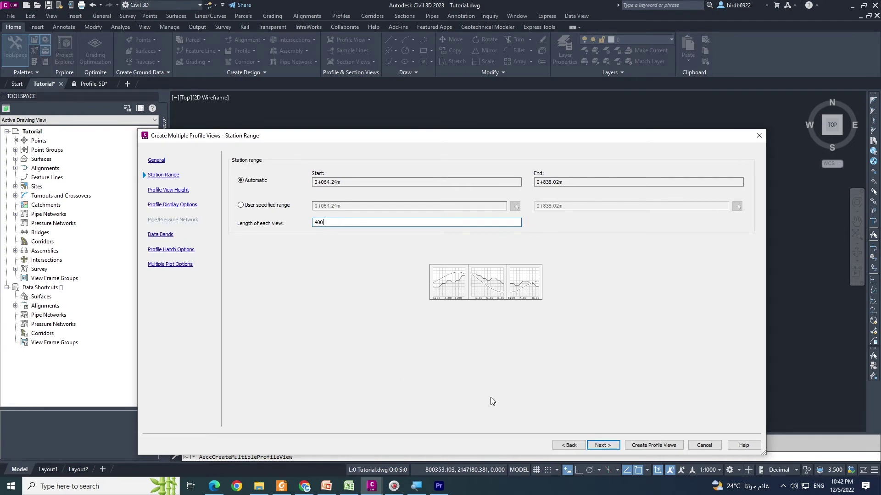
pyautogui.click(599, 445)
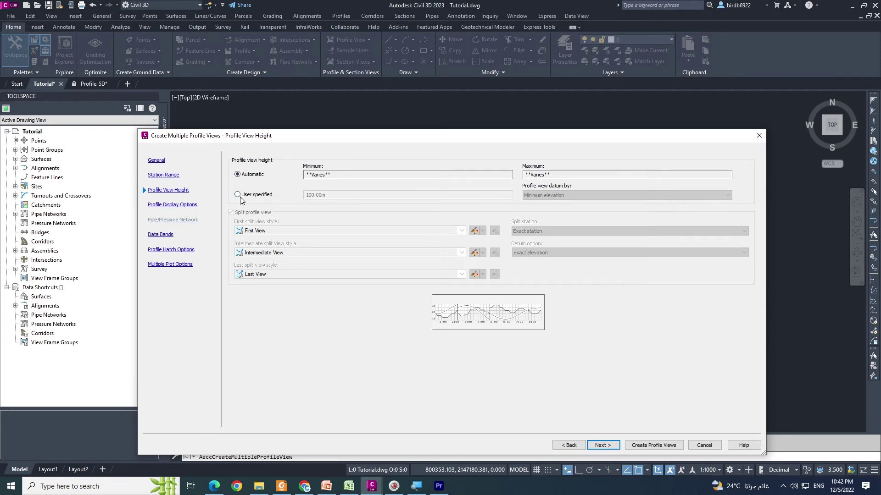
# - Switch the profile view height to user specified and set the first, intermediate and last split view styles to Major Grids
pyautogui.click(237, 194)
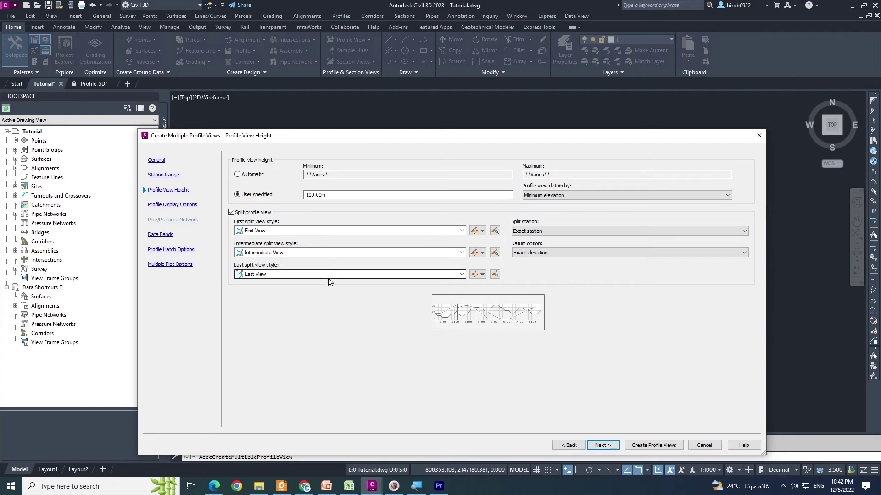
pyautogui.click(277, 232)
pyautogui.click(271, 282)
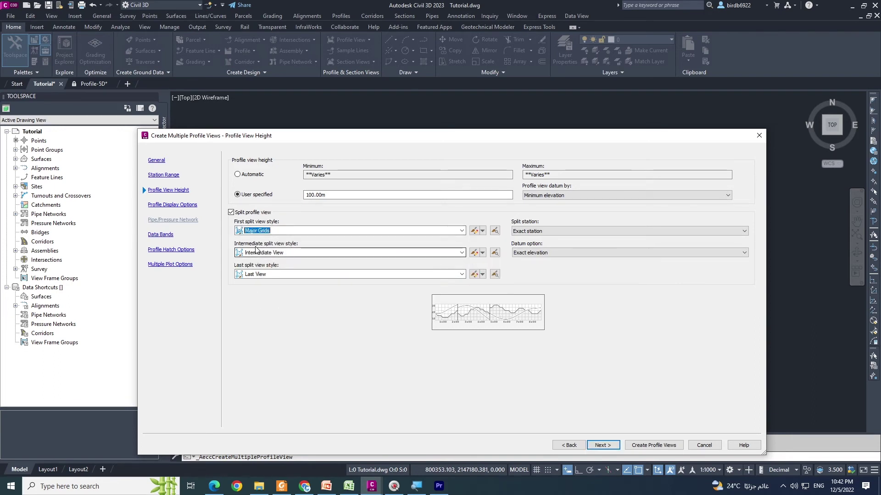
pyautogui.click(293, 252)
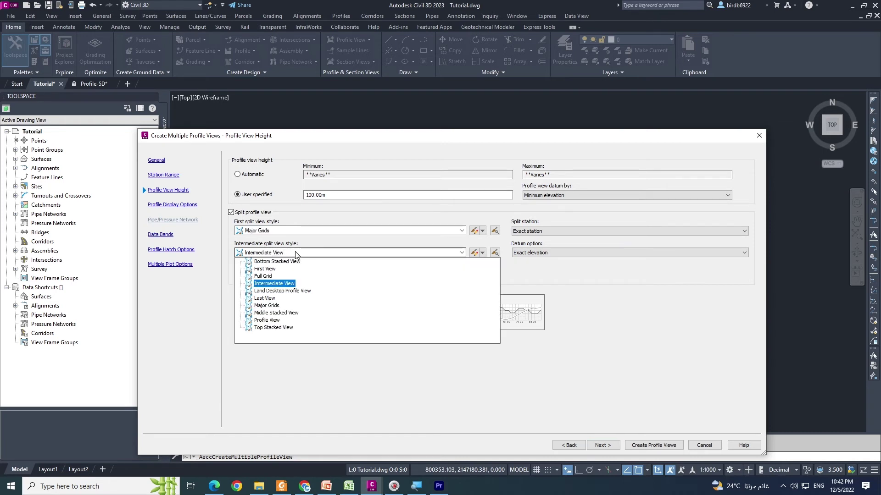
pyautogui.click(275, 306)
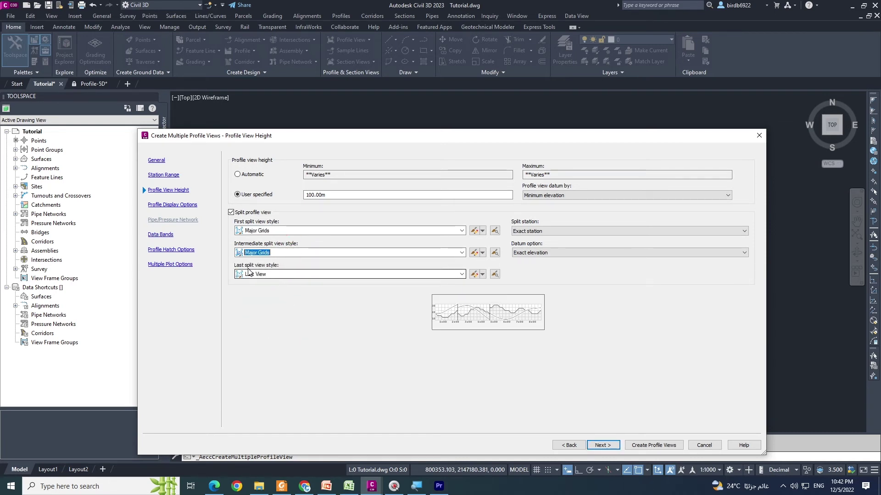
pyautogui.click(272, 275)
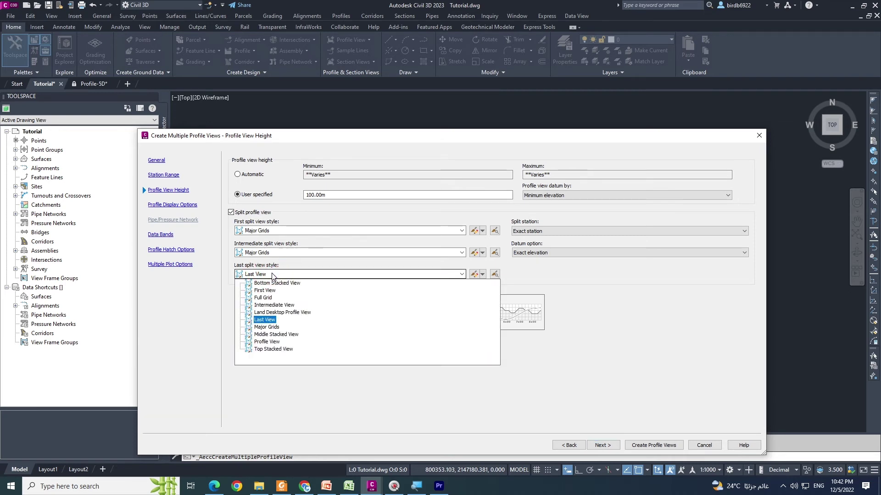
pyautogui.click(275, 327)
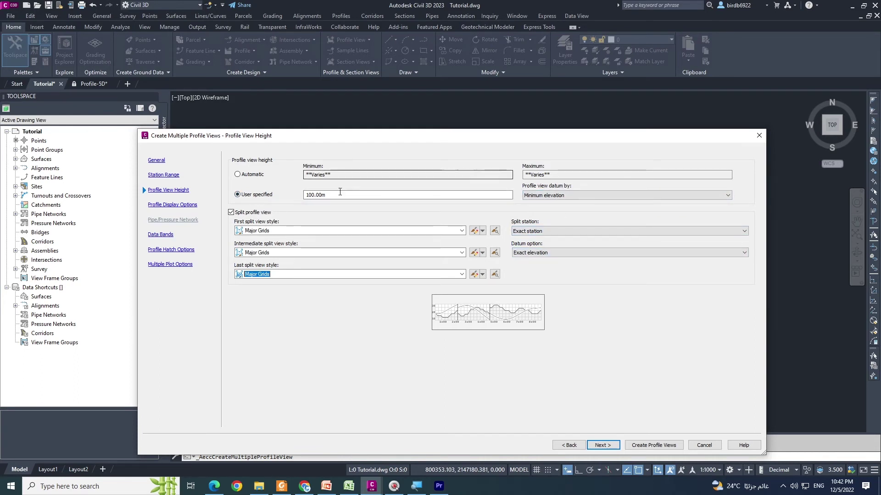
# - Set the profile view height to 20 m with the datum by mean elevation, and proceed to the profile display options
pyautogui.moveTo(334, 195); pyautogui.dragTo(304, 195)
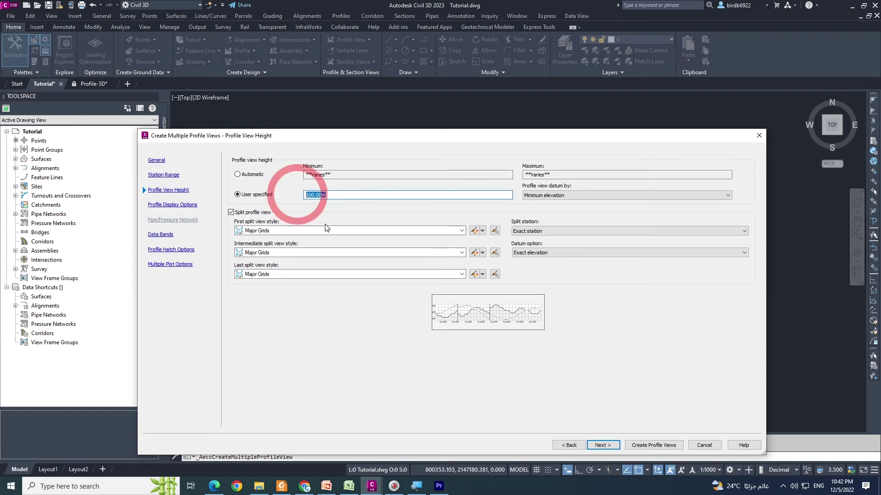
pyautogui.write('20')
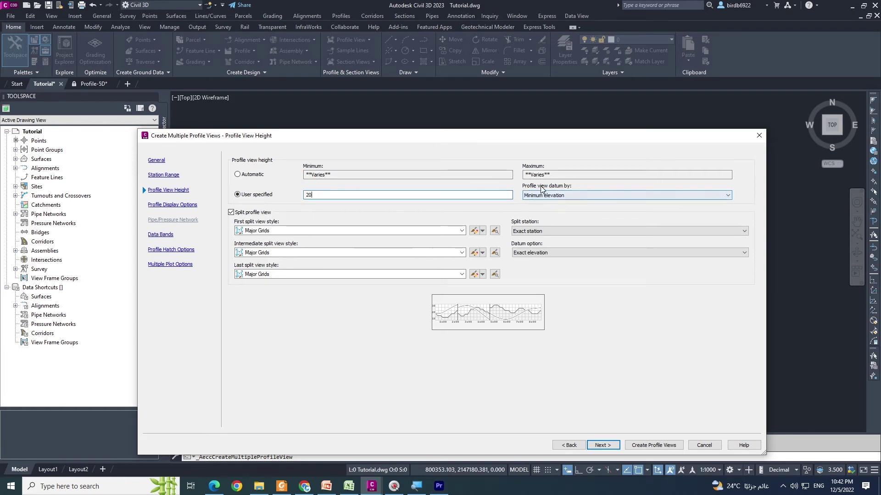
pyautogui.click(576, 192)
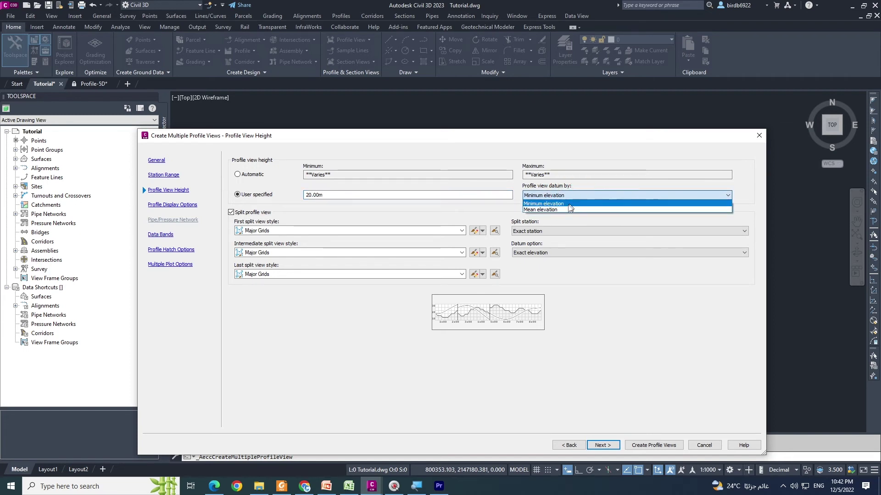
pyautogui.click(545, 210)
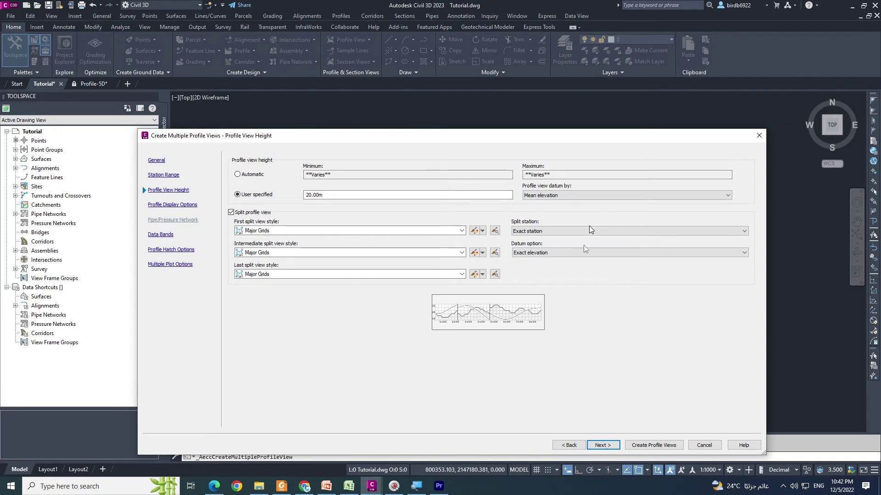
pyautogui.click(604, 443)
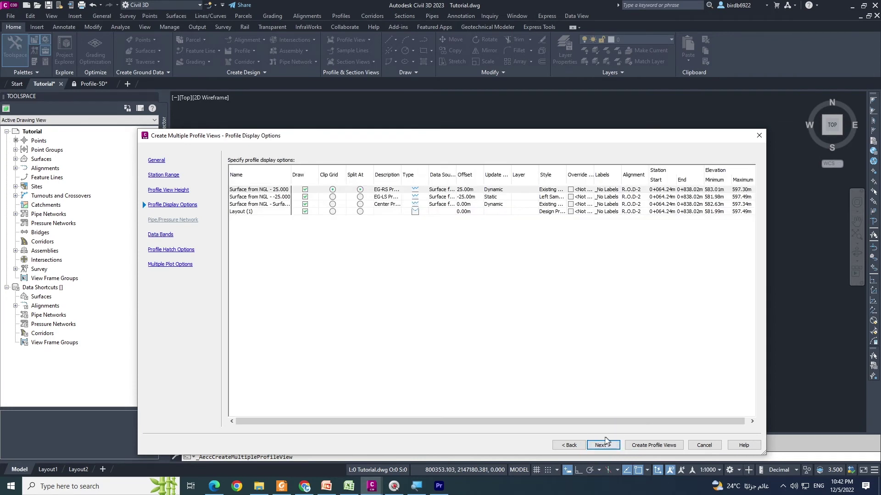
# - Turn off drawing of the Surface from NGL - 25.000 and Surface from NGL - Surface (4) profiles
pyautogui.moveTo(443, 138); pyautogui.dragTo(365, 111)
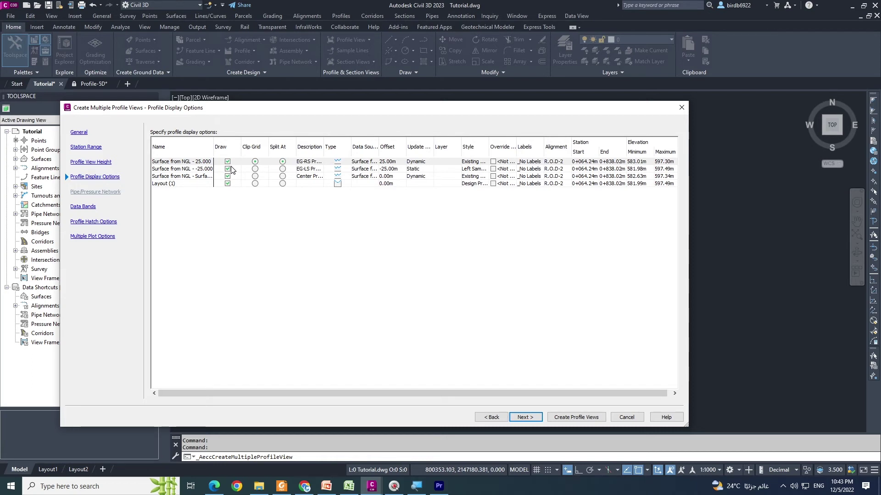
pyautogui.click(187, 162)
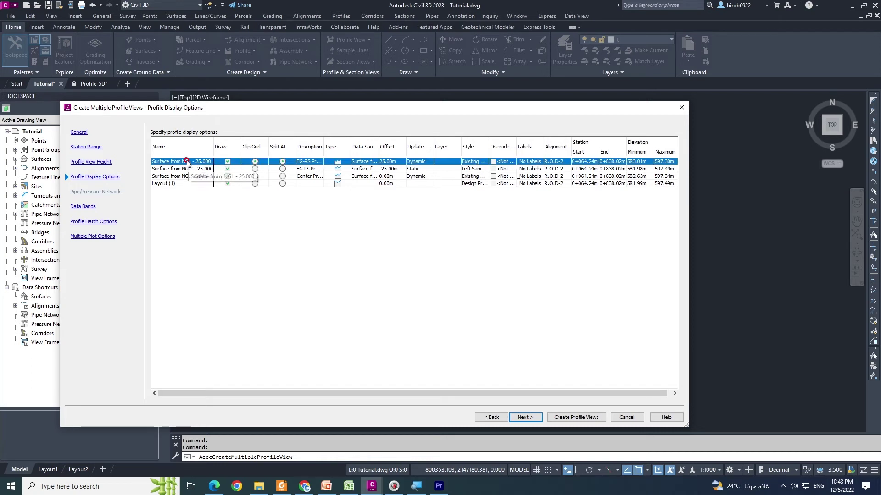
pyautogui.click(228, 161)
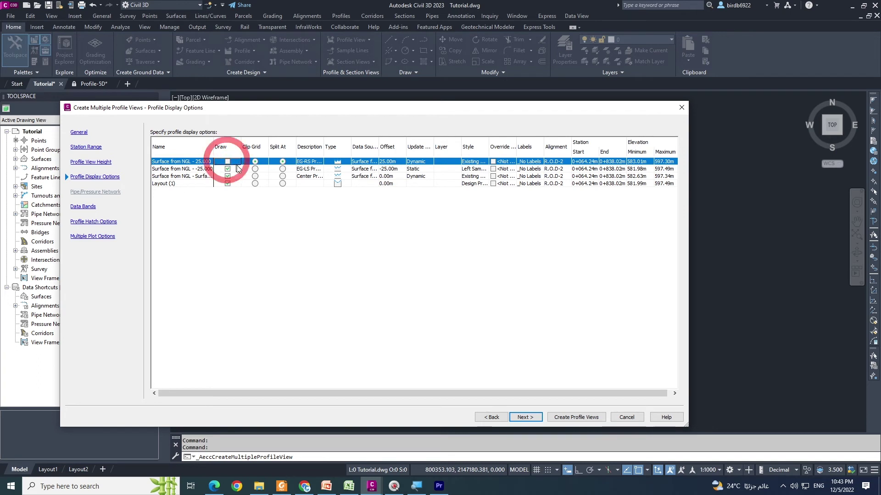
pyautogui.click(228, 177)
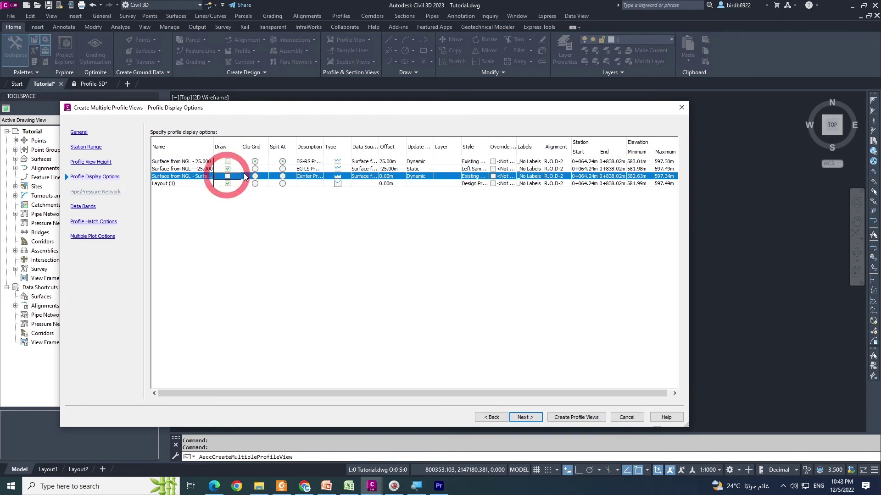
pyautogui.click(184, 169)
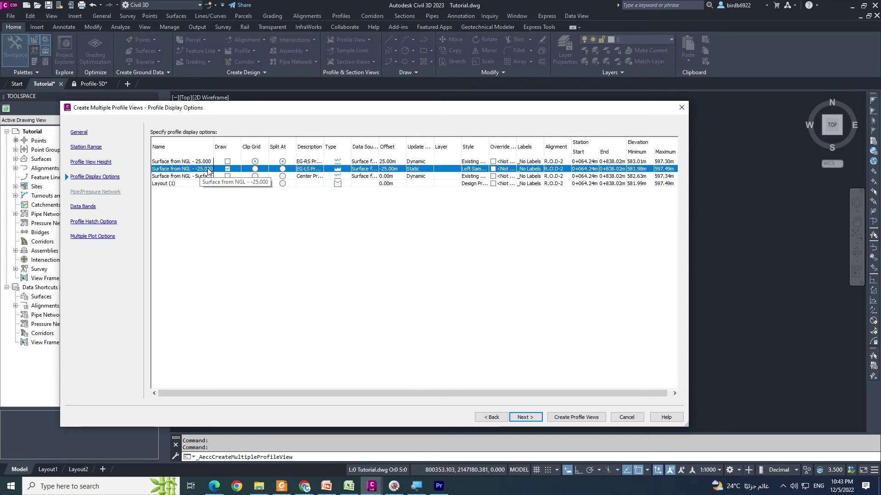
# - Make Layout (1) the profile to split at, assign it the Complete Label Set, and proceed to the data bands
pyautogui.click(189, 184)
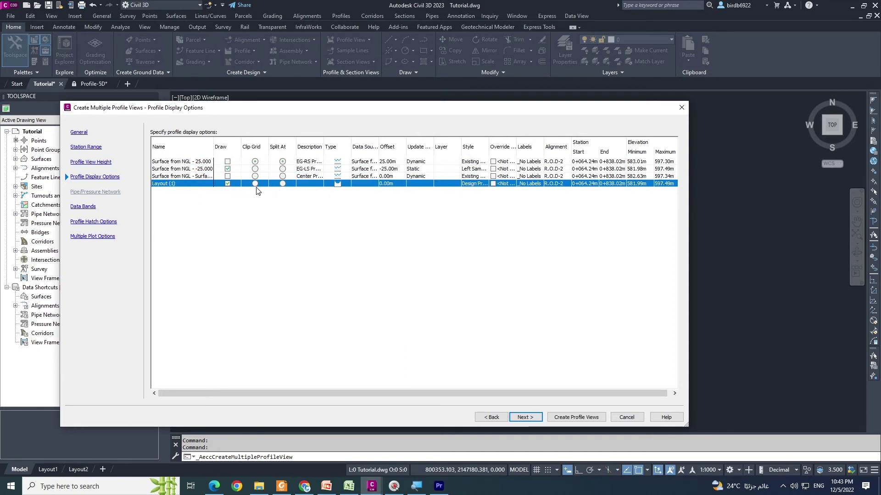
pyautogui.click(283, 183)
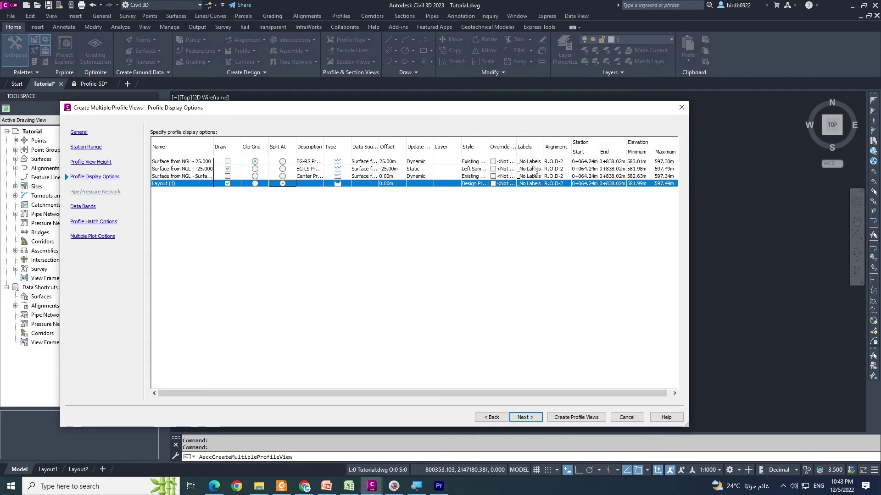
pyautogui.click(532, 186)
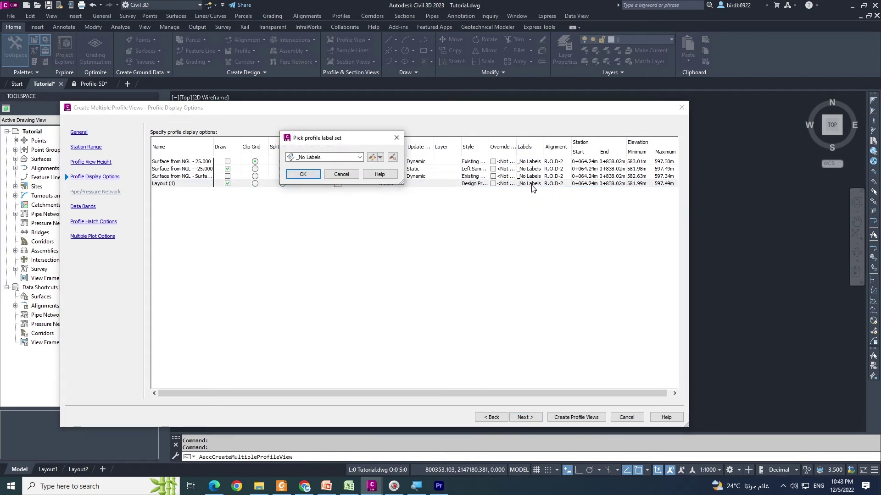
pyautogui.press('Return')
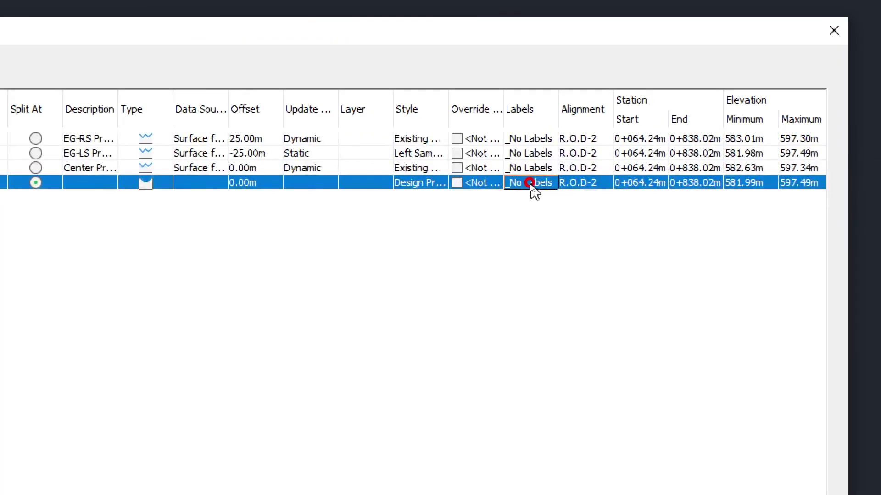
pyautogui.click(530, 184)
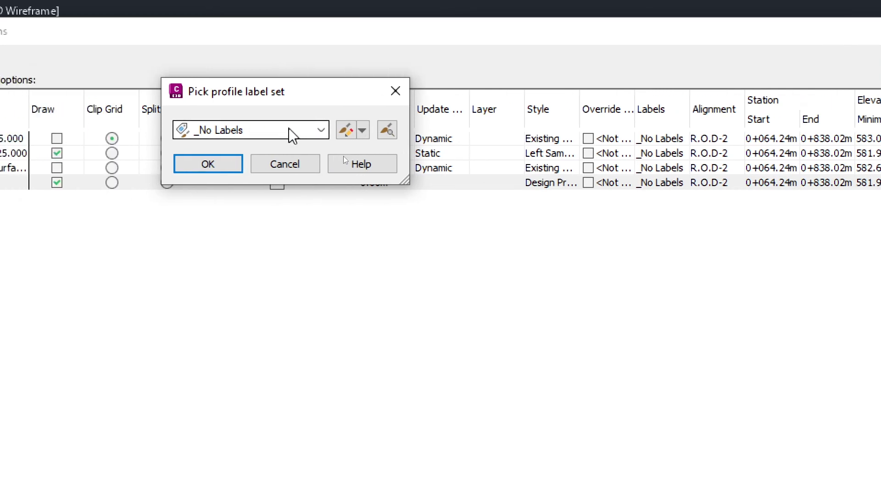
pyautogui.click(157, 129)
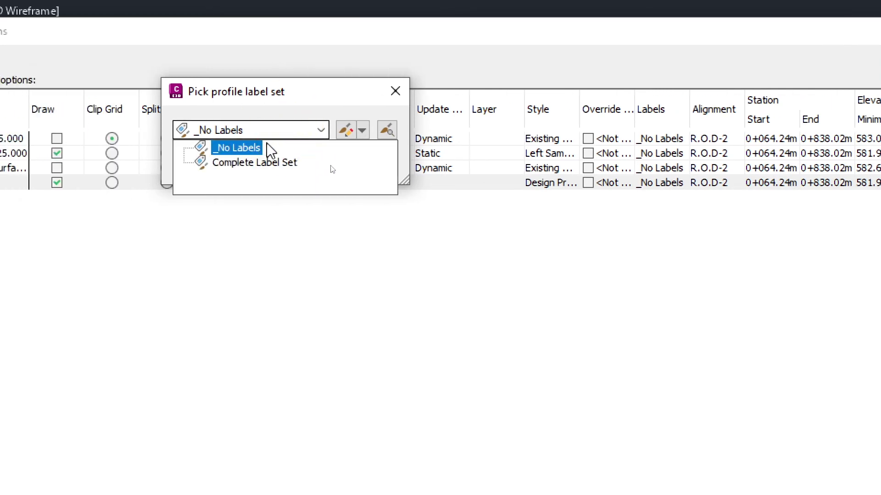
pyautogui.click(234, 166)
pyautogui.click(226, 168)
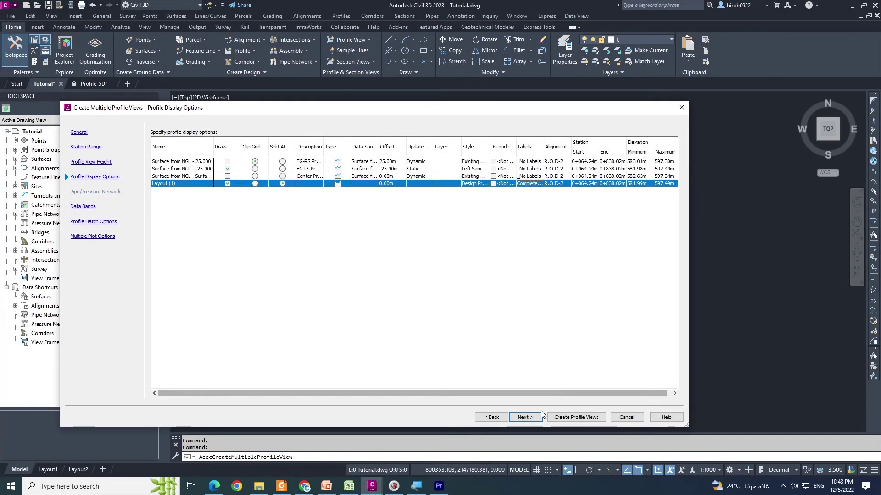
pyautogui.click(525, 417)
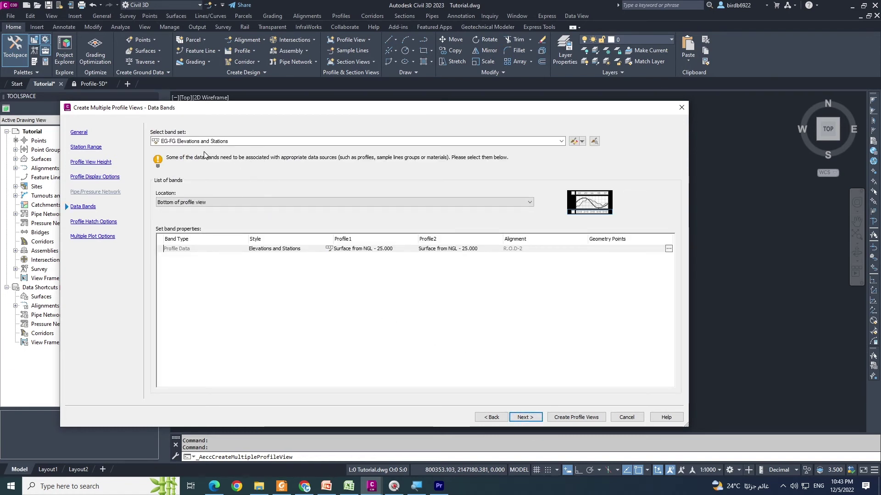
# - Keep the data bands as they are and add a cut area hatch with Surface from NGL - -25.000 as its upper boundary
pyautogui.click(526, 417)
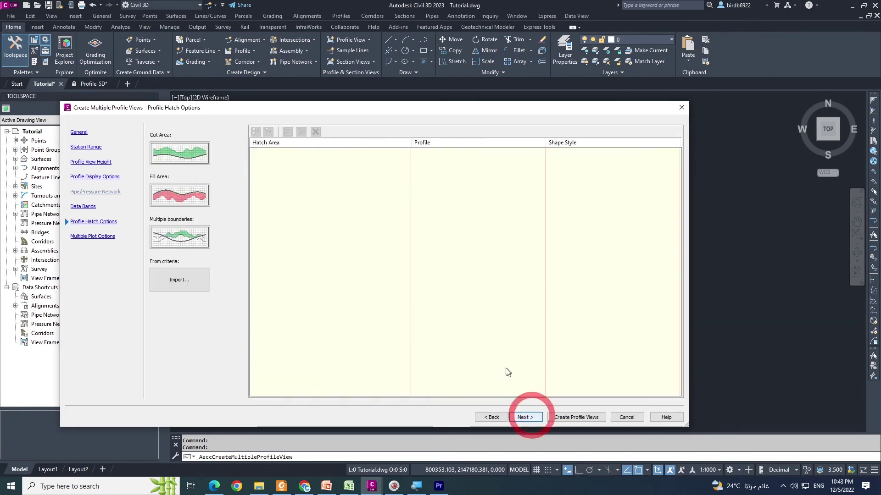
pyautogui.click(186, 151)
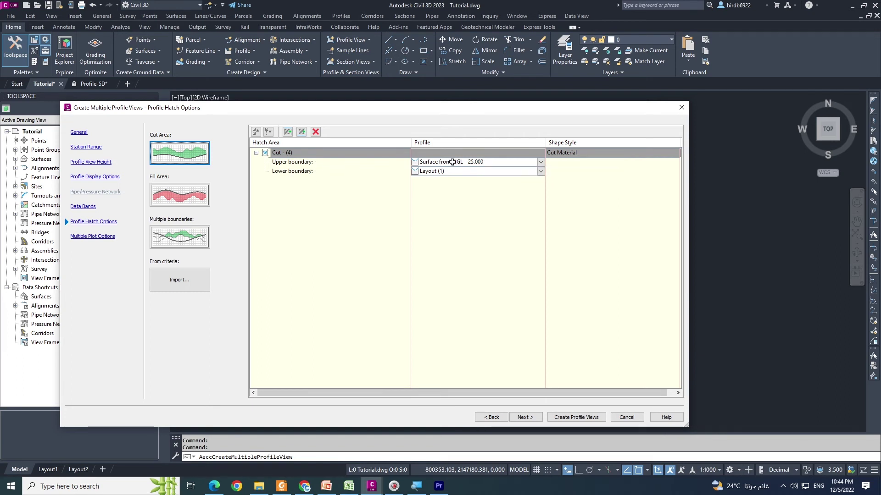
pyautogui.click(479, 162)
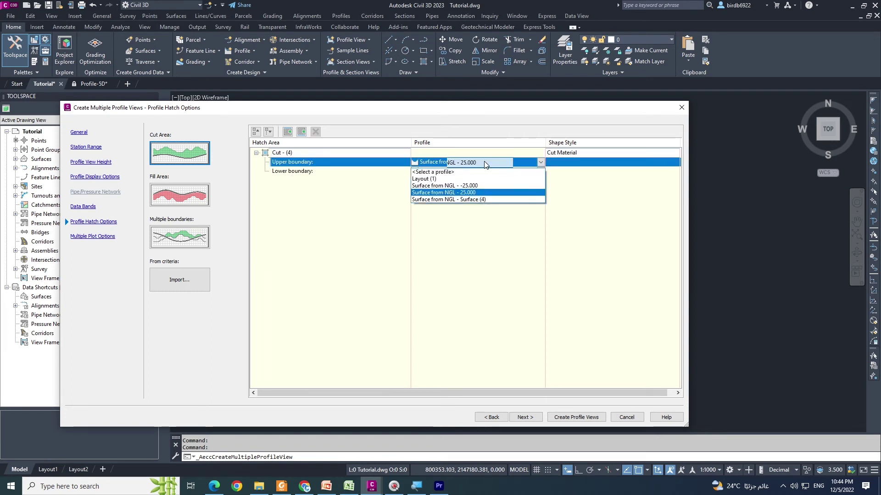
pyautogui.click(474, 186)
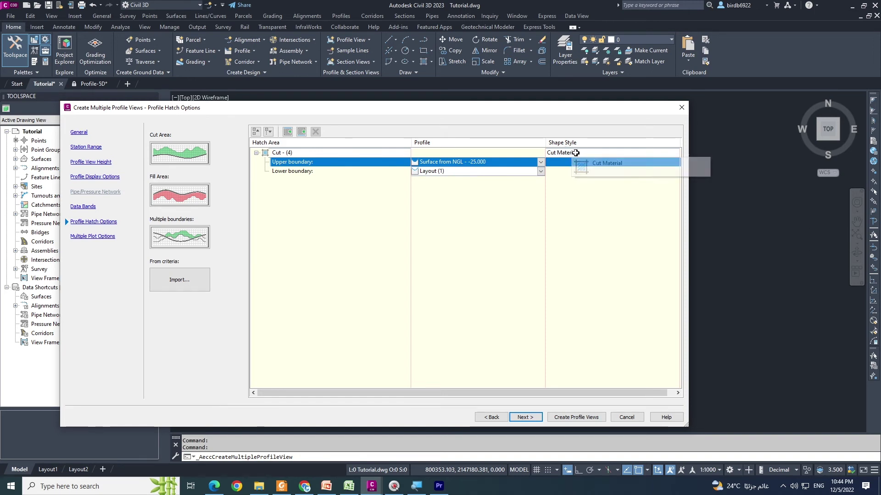
pyautogui.click(450, 197)
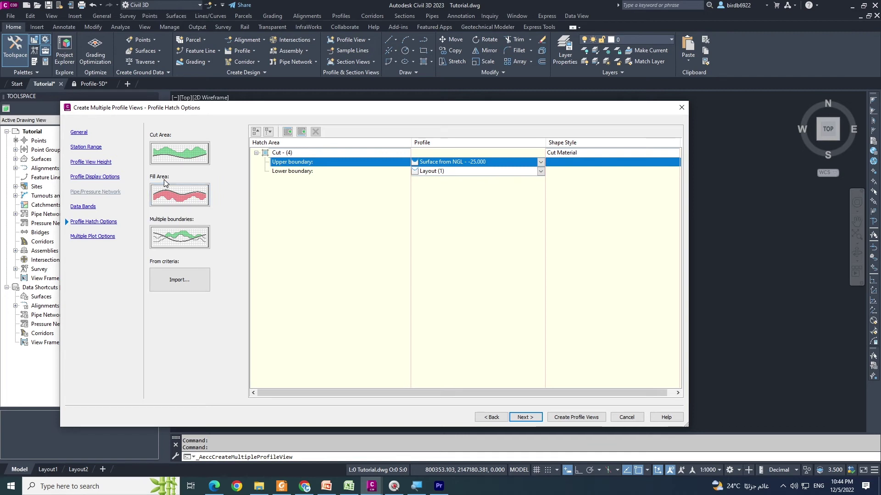
# - Add a fill area hatch with Surface from NGL - -25.000 as its lower boundary
pyautogui.click(179, 197)
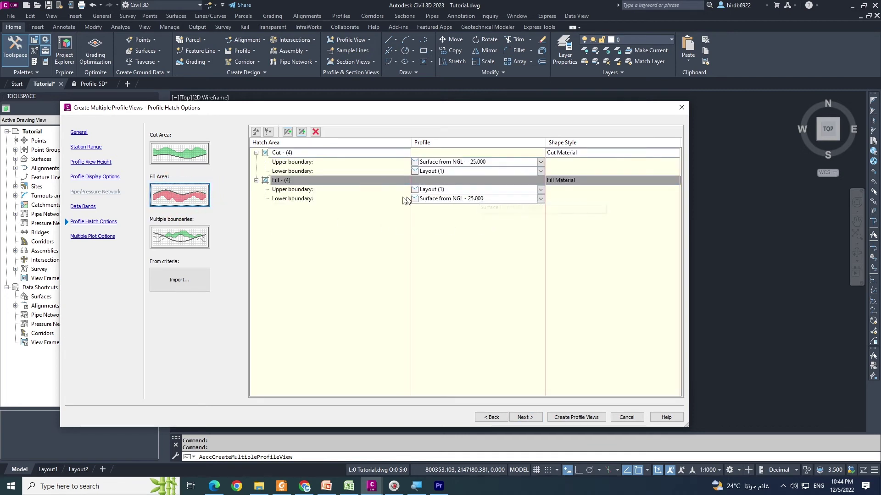
pyautogui.click(498, 200)
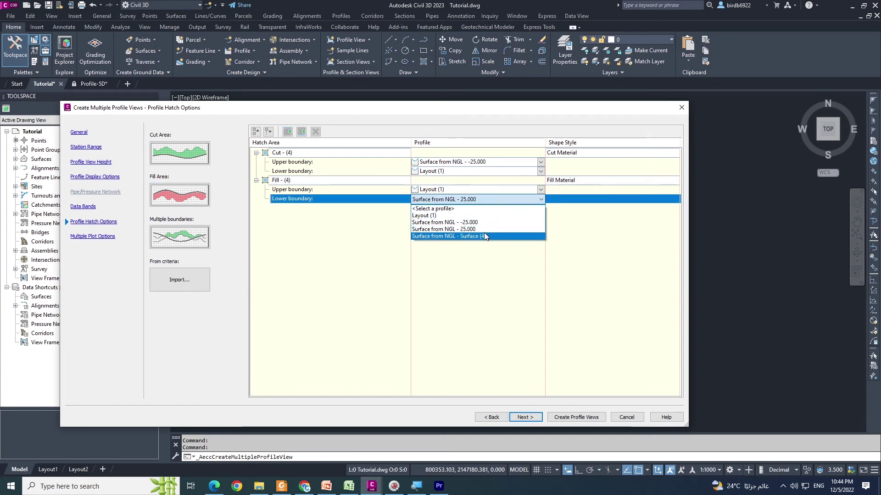
pyautogui.click(470, 222)
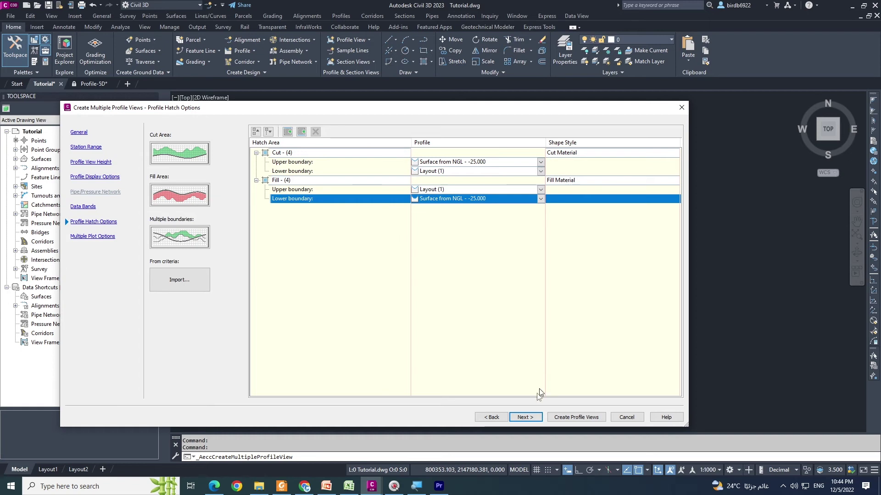
# - Keep the default multiple plot options and create the profile views, placing their origin in the empty space beside the existing R.O.D-2 profile view
pyautogui.click(525, 417)
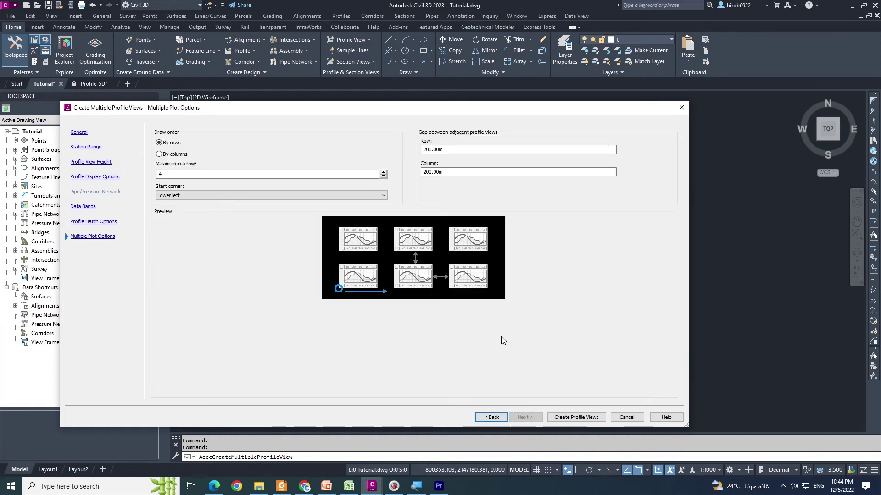
pyautogui.click(577, 419)
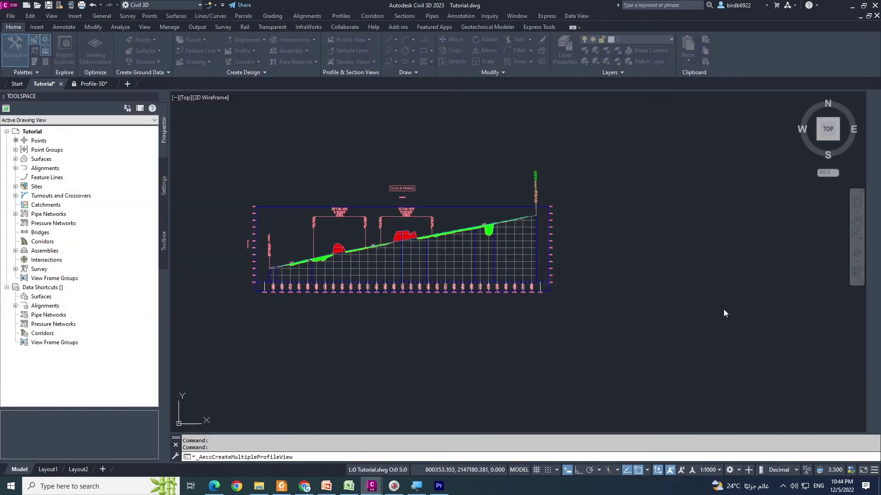
pyautogui.scroll(-2, 321, 296)
pyautogui.scroll(5, 456, 293)
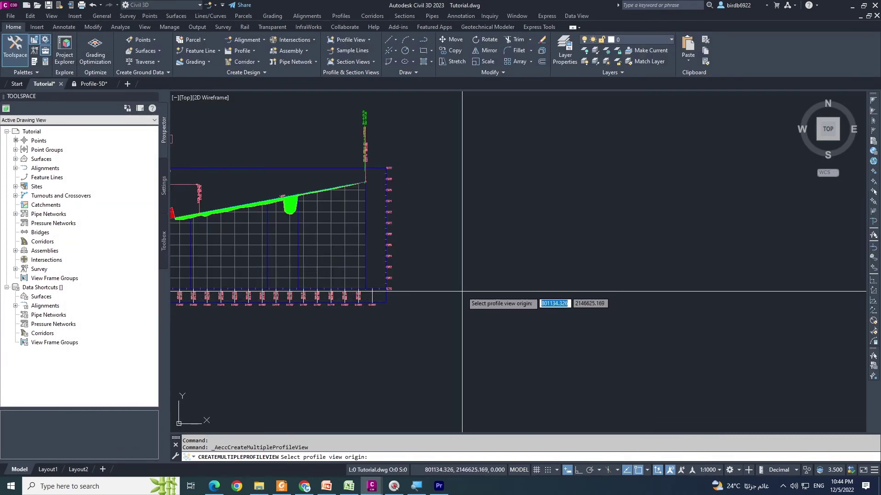
pyautogui.click(496, 289)
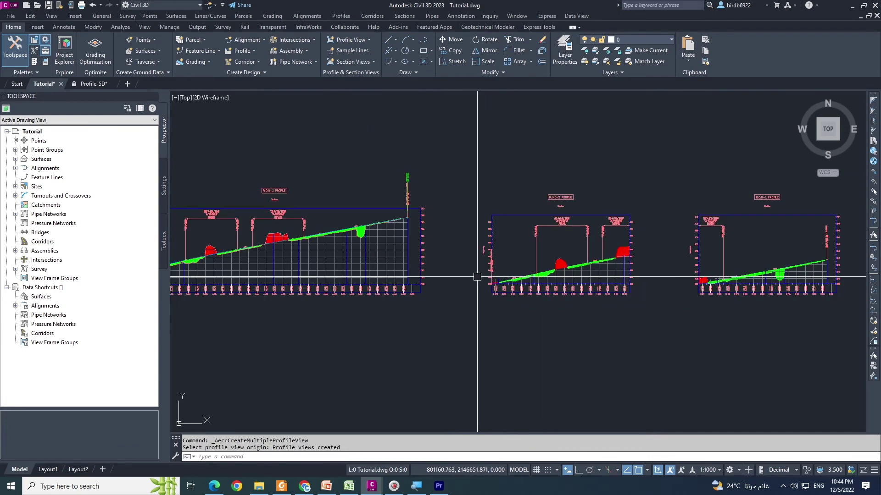
# - Examine the new R.O.D-2 profile views and compare them with the original full-length profile view
pyautogui.scroll(2, 601, 269)
pyautogui.scroll(-2, 519, 274)
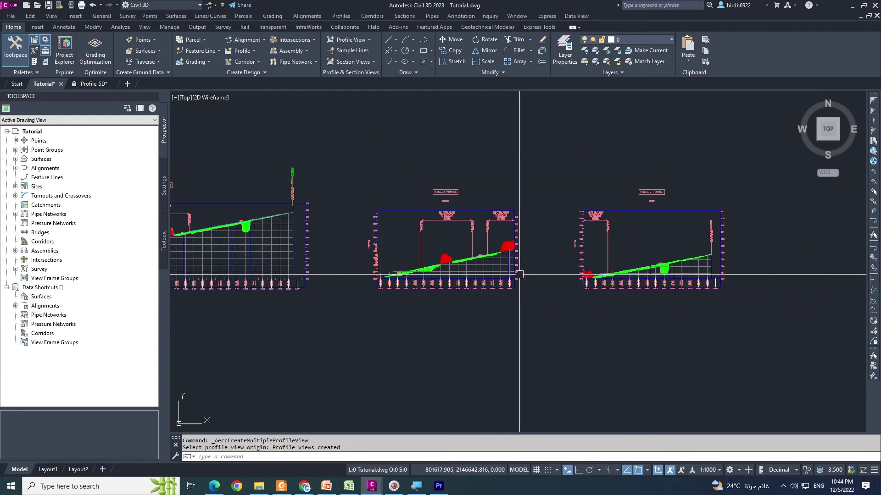
pyautogui.press('Escape')
pyautogui.click(497, 267)
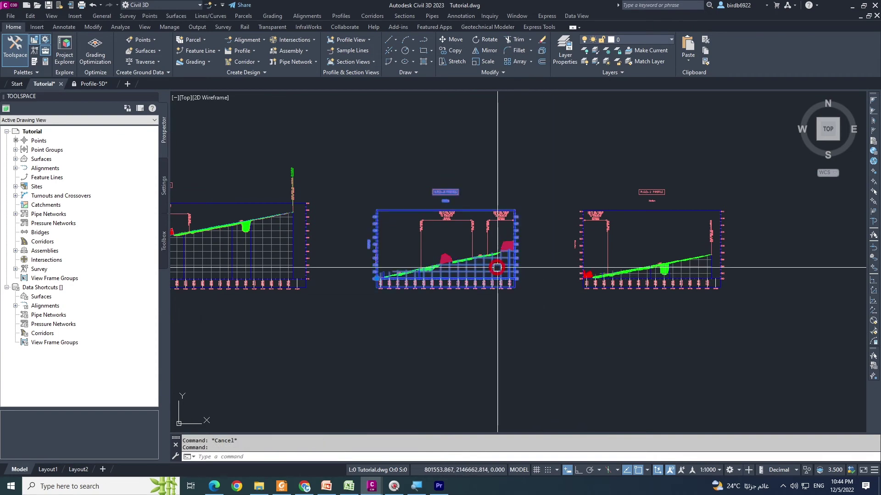
pyautogui.scroll(-2, 575, 271)
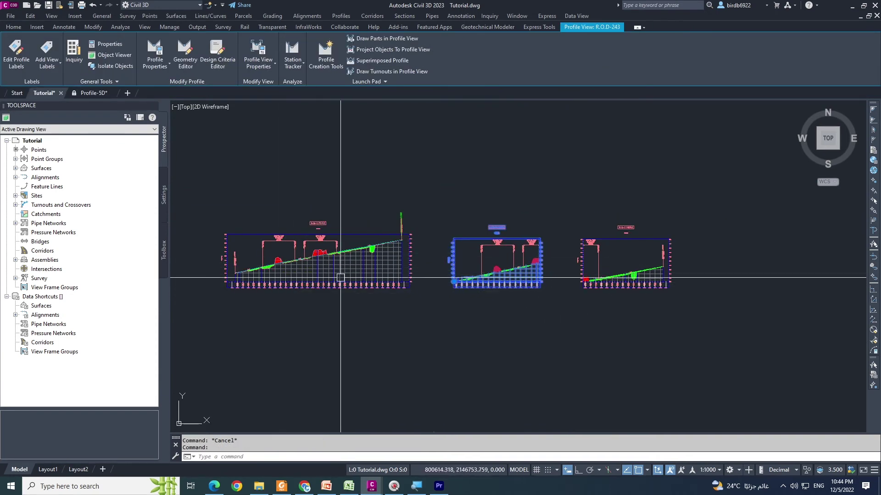
pyautogui.scroll(3, 540, 277)
pyautogui.press('Escape')
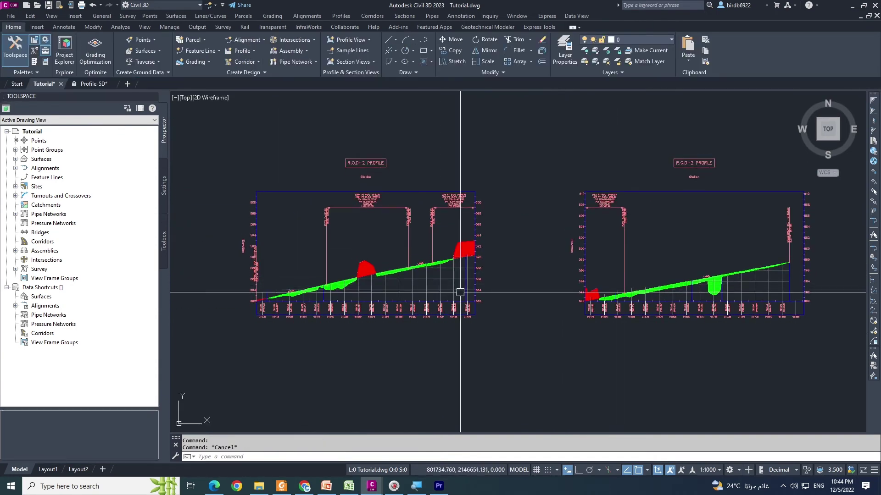
pyautogui.scroll(-2, 596, 268)
pyautogui.scroll(2, 677, 271)
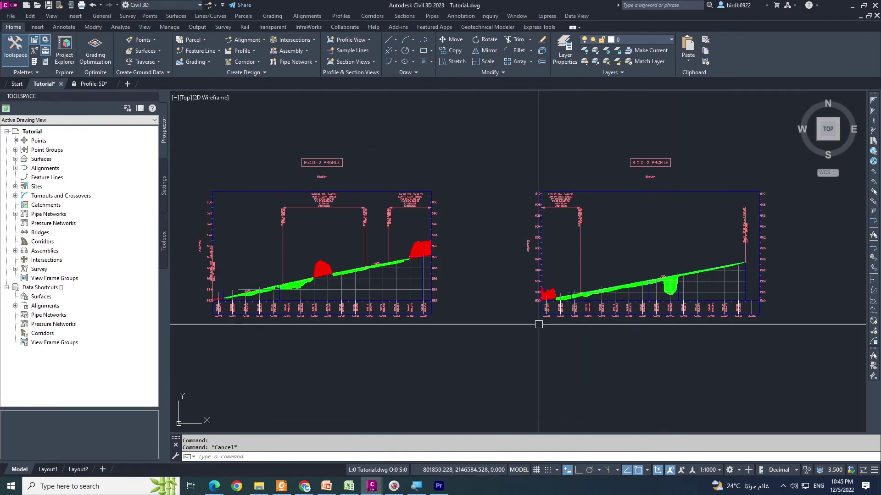
# - Inspect the station labels of the first new profile view from its start to its end
pyautogui.moveTo(363, 300); pyautogui.dragTo(439, 299, button='middle')
pyautogui.scroll(5, 294, 312)
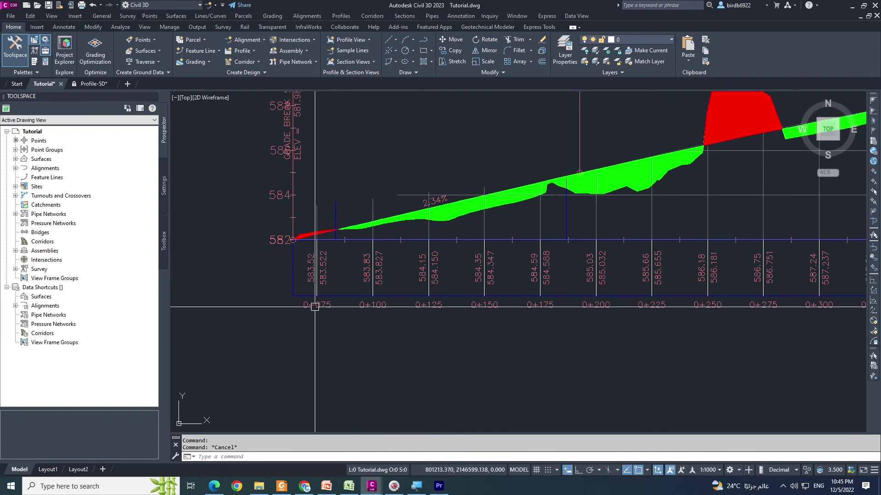
pyautogui.scroll(3, 315, 308)
pyautogui.scroll(-4, 316, 311)
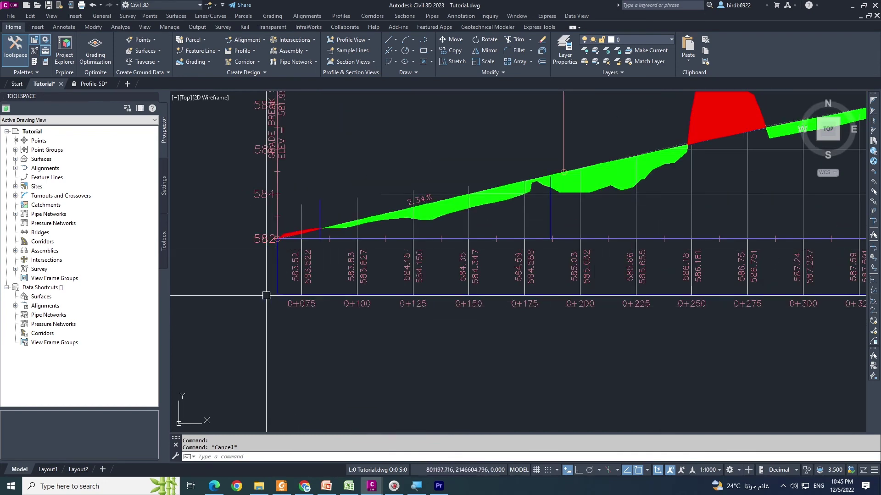
pyautogui.scroll(3, 288, 304)
pyautogui.scroll(2, 275, 304)
pyautogui.scroll(-5, 256, 303)
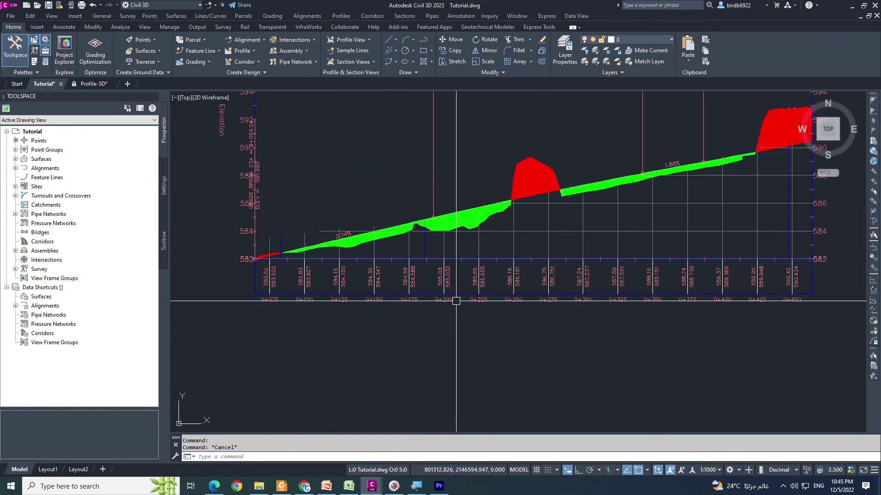
pyautogui.moveTo(694, 287); pyautogui.dragTo(501, 281, button='middle')
pyautogui.scroll(3, 596, 298)
pyautogui.scroll(-3, 572, 349)
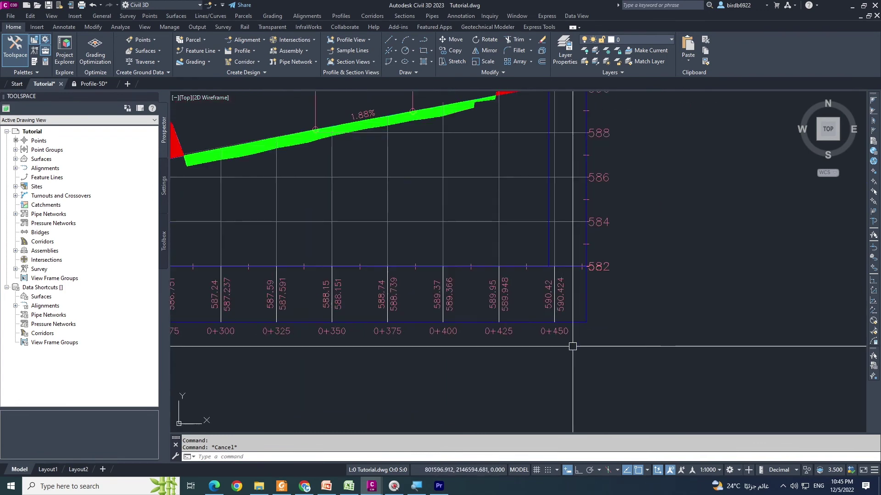
pyautogui.scroll(-3, 587, 339)
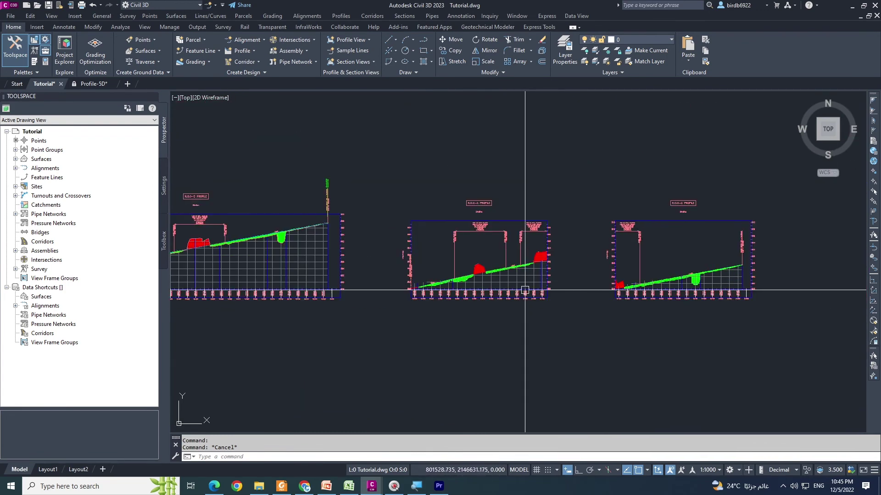
# - Inspect the second new profile view's station labels and its end grade break label, and compare all the views again
pyautogui.scroll(3, 657, 300)
pyautogui.scroll(2, 632, 312)
pyautogui.moveTo(499, 310); pyautogui.dragTo(416, 309, button='middle')
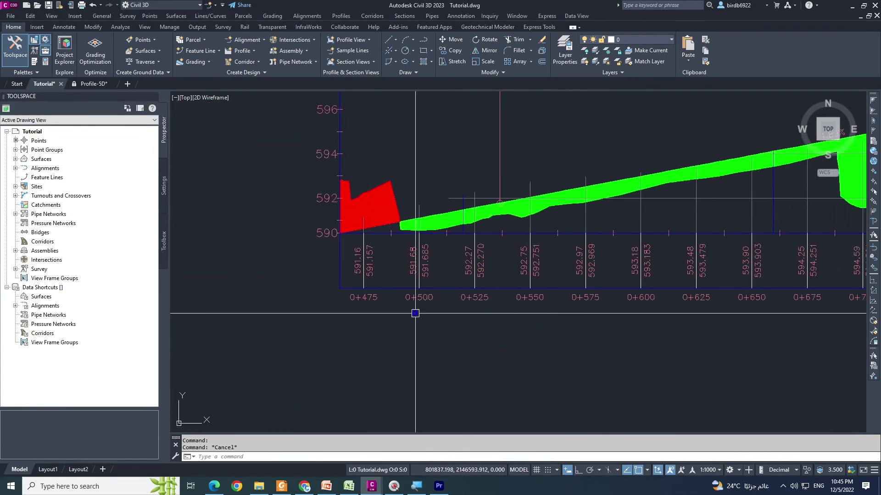
pyautogui.scroll(-3, 499, 202)
pyautogui.scroll(3, 614, 334)
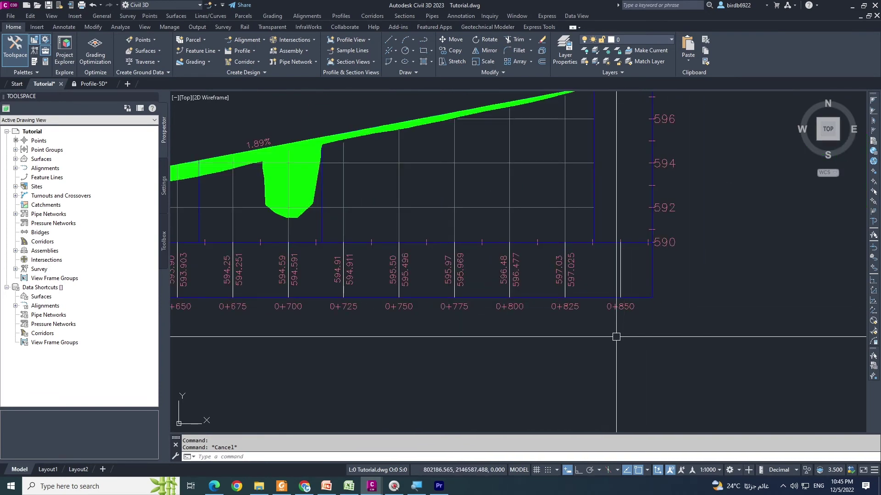
pyautogui.scroll(-2, 612, 338)
pyautogui.scroll(2, 603, 324)
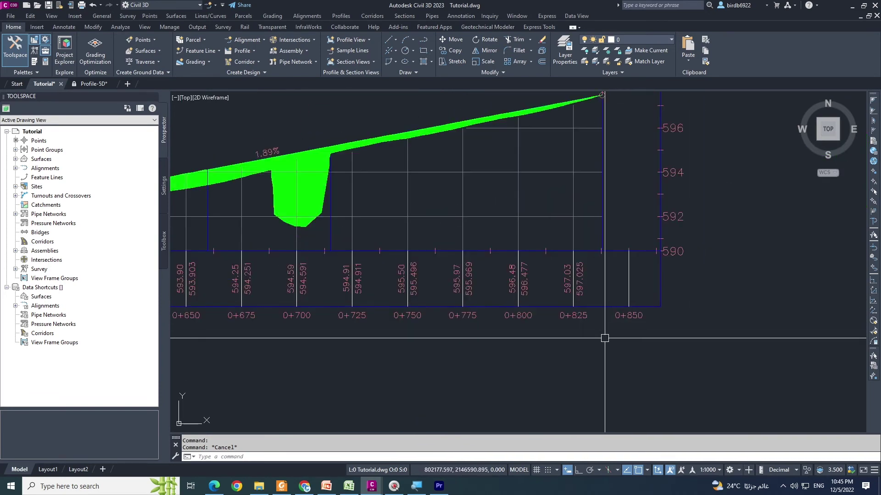
pyautogui.scroll(-2, 625, 256)
pyautogui.moveTo(603, 188); pyautogui.dragTo(628, 305, button='middle')
pyautogui.scroll(4, 623, 293)
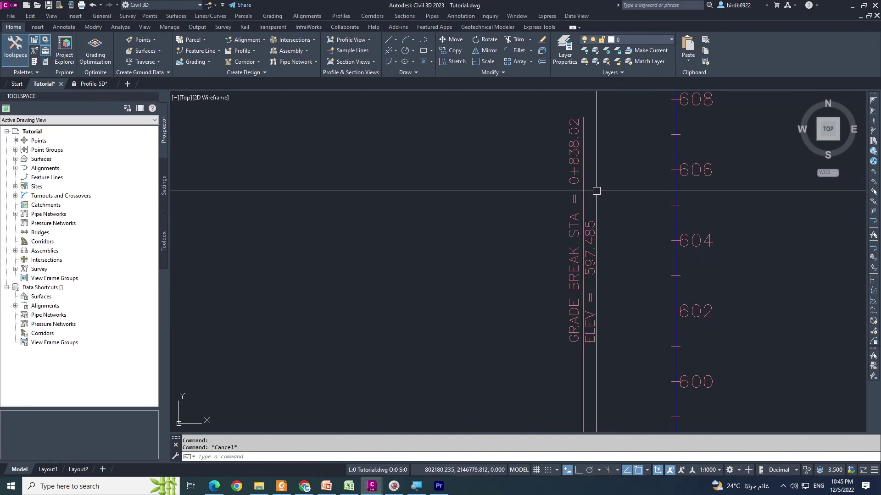
pyautogui.scroll(-6, 596, 190)
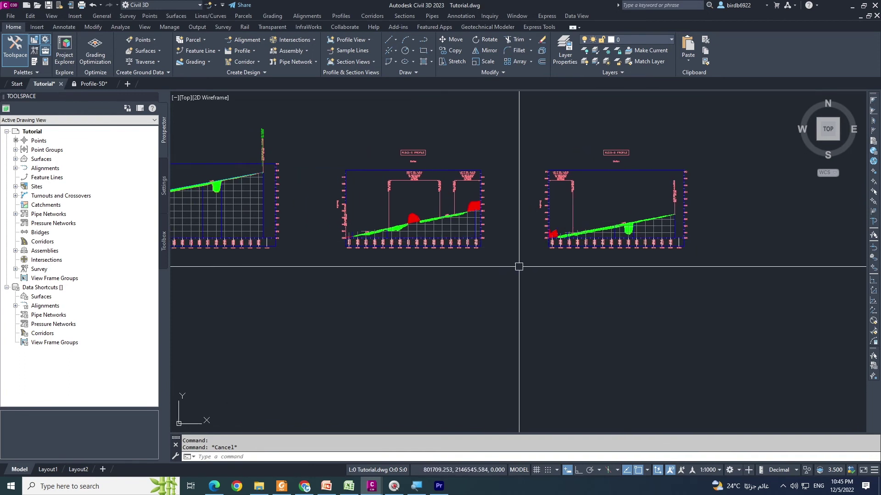
pyautogui.moveTo(546, 256); pyautogui.dragTo(596, 257, button='middle')
pyautogui.scroll(2, 509, 255)
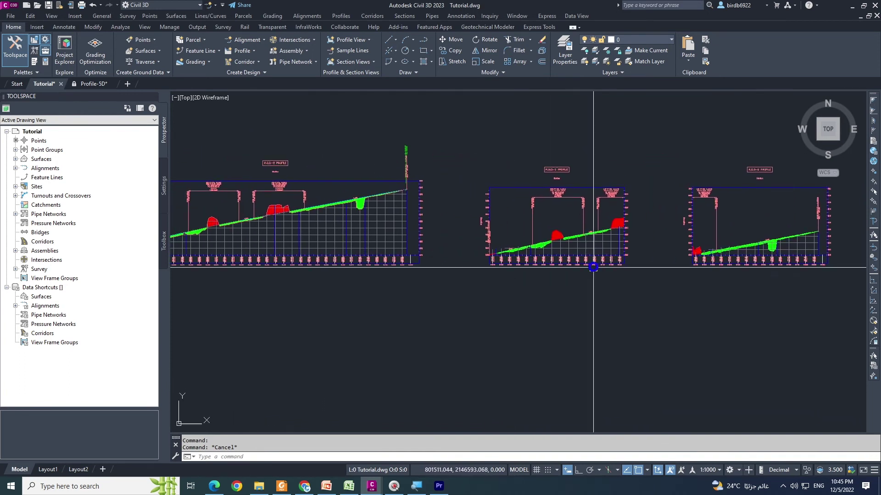
pyautogui.scroll(-3, 482, 265)
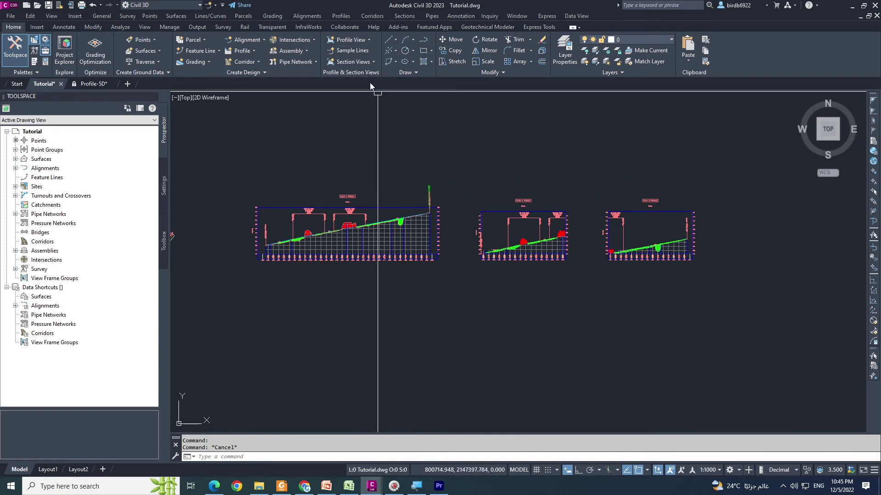
# - Switch to PowerPoint to check the Exercise 29 topic list, and return to Civil 3D
pyautogui.click(367, 40)
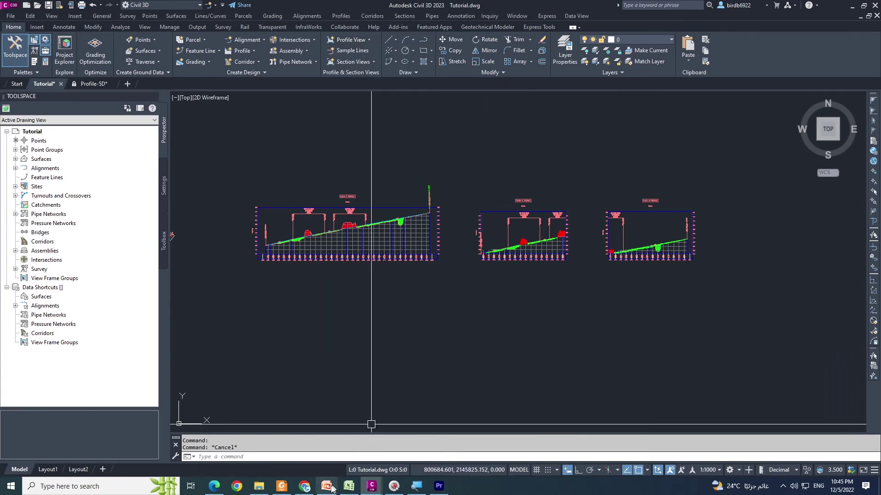
pyautogui.hotkey('alt', 'Tab')
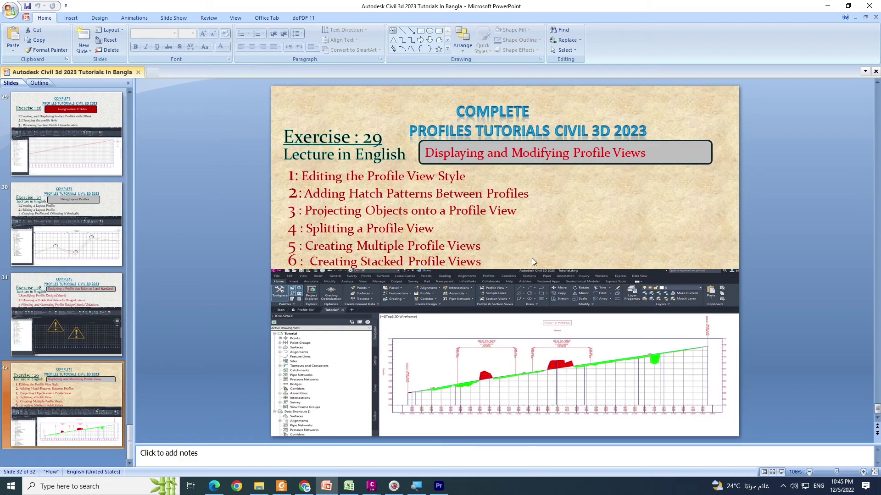
pyautogui.click(826, 10)
pyautogui.click(828, 10)
# - Examine the North-South Road profile view in the Profile-5F drawing, including its closely spaced centre and offset profiles
pyautogui.scroll(2, 428, 291)
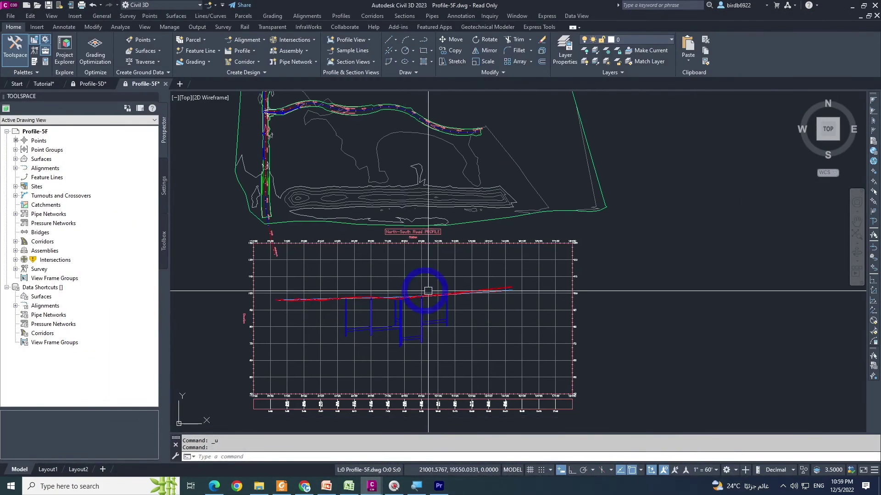
pyautogui.scroll(-1, 477, 289)
pyautogui.scroll(5, 467, 327)
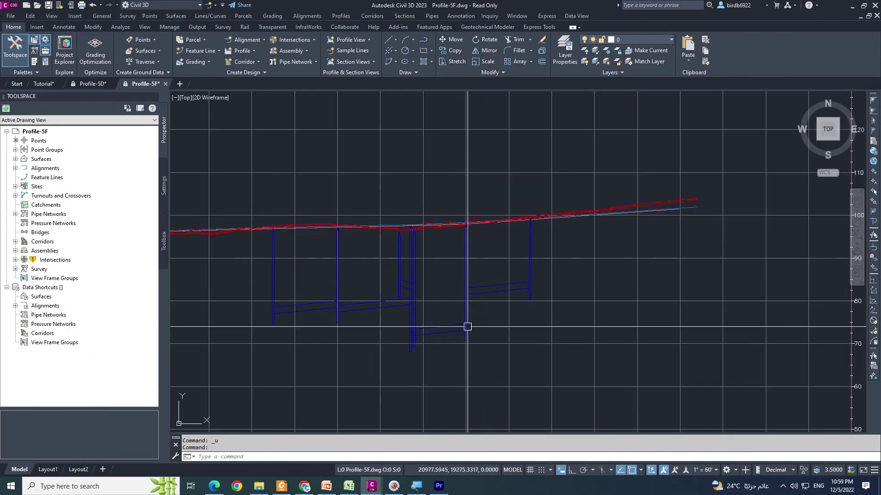
pyautogui.scroll(4, 441, 247)
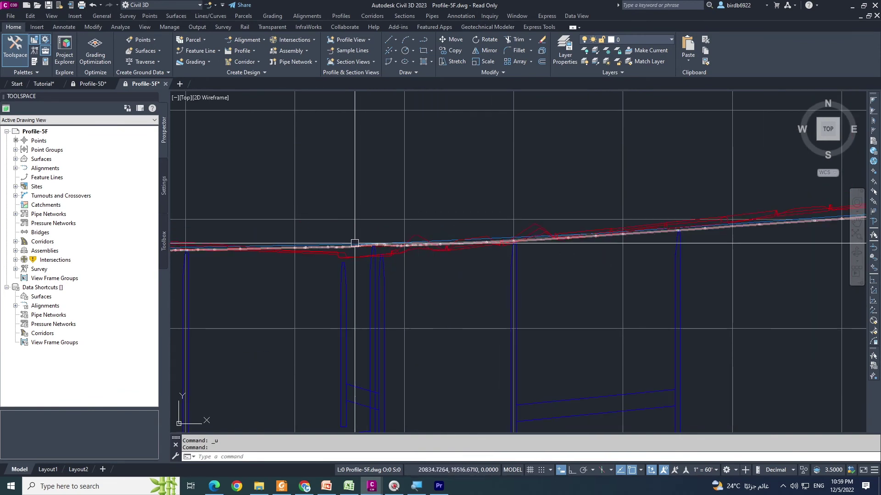
pyautogui.scroll(2, 354, 243)
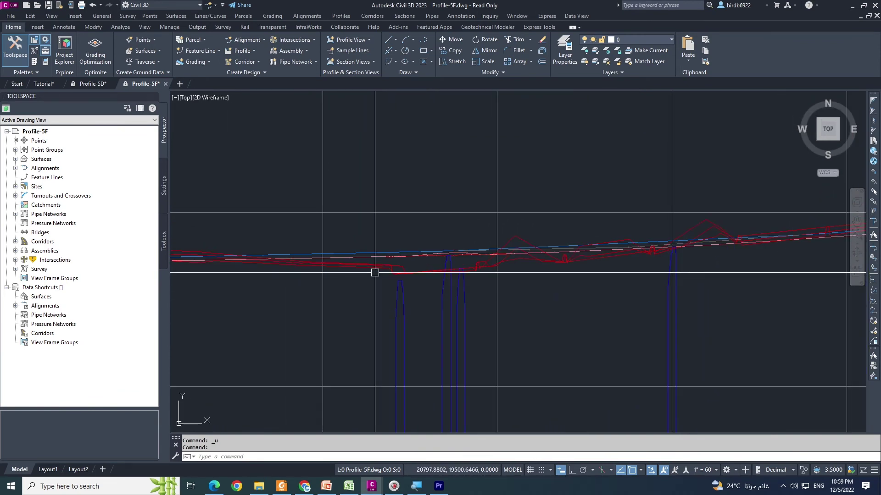
pyautogui.scroll(2, 394, 271)
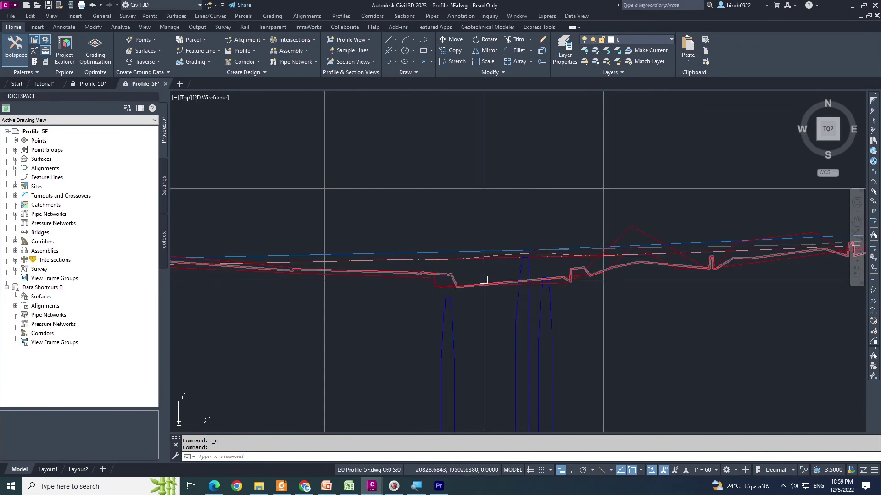
pyautogui.scroll(-7, 458, 280)
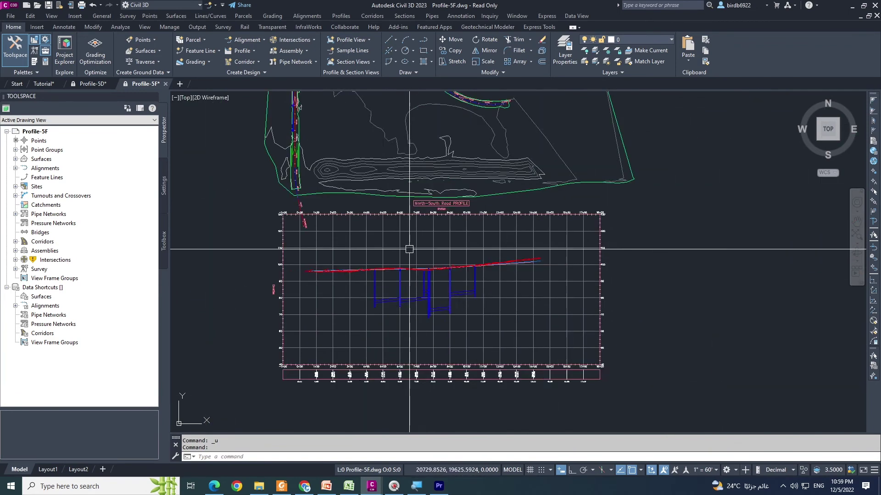
pyautogui.scroll(-2, 409, 249)
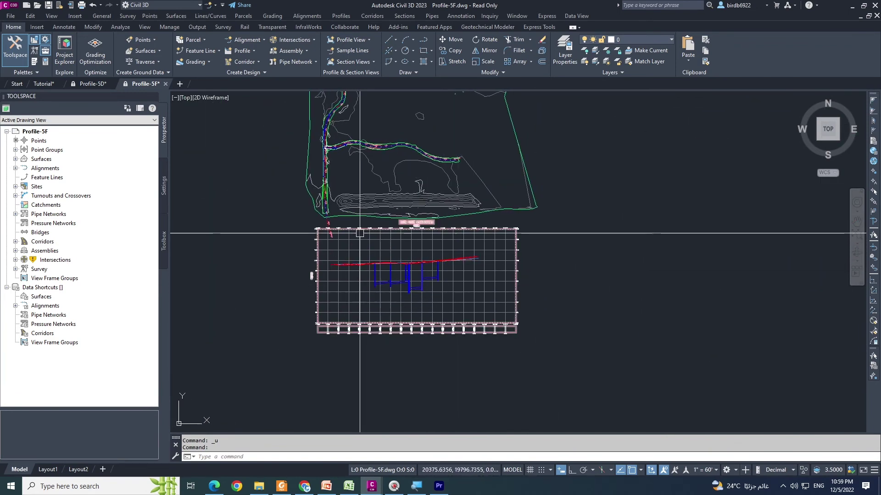
pyautogui.scroll(2, 463, 259)
pyautogui.click(515, 319)
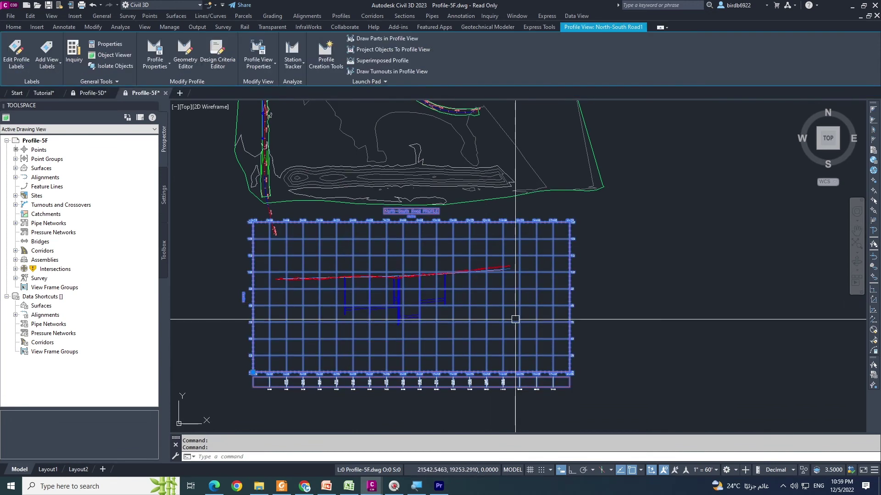
pyautogui.press('Escape')
pyautogui.press('Escape')
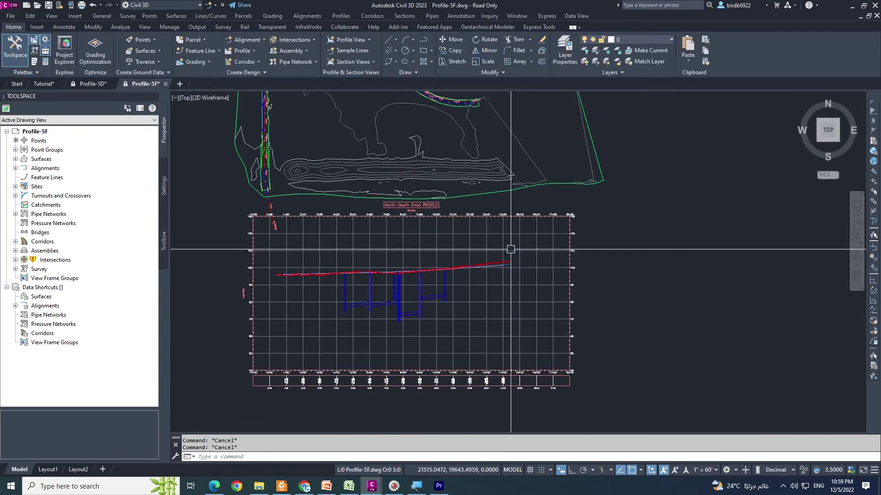
# - Start a new profile view for the North-South Road alignment with the Major Grids style
pyautogui.click(369, 40)
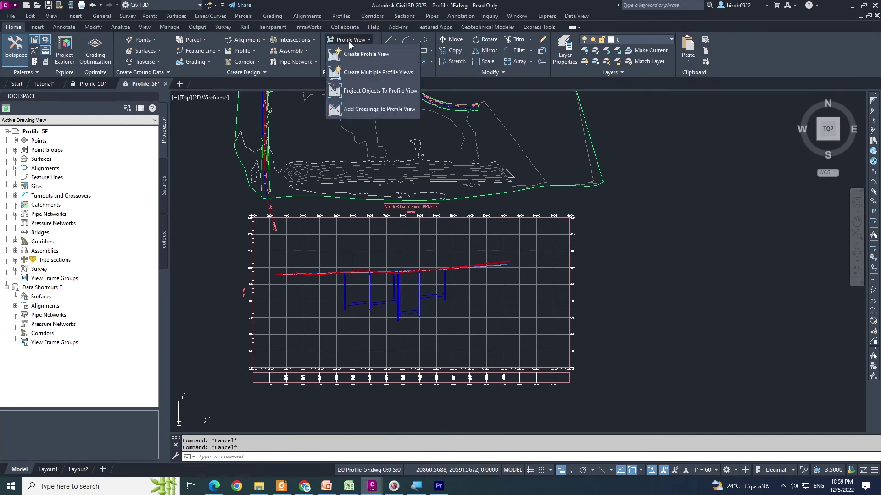
pyautogui.click(370, 54)
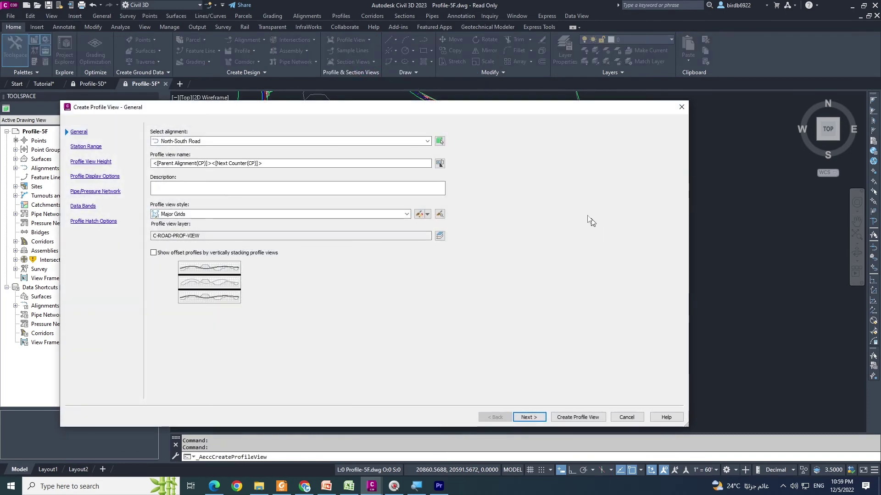
pyautogui.click(214, 142)
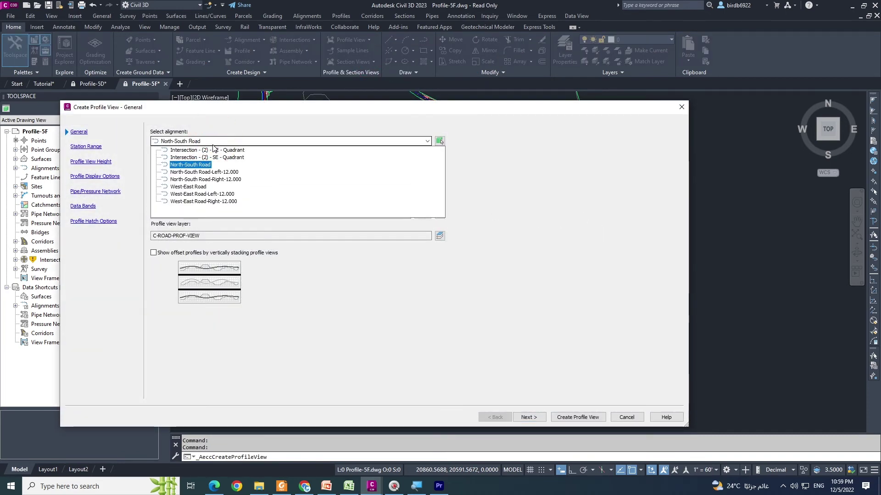
pyautogui.click(213, 145)
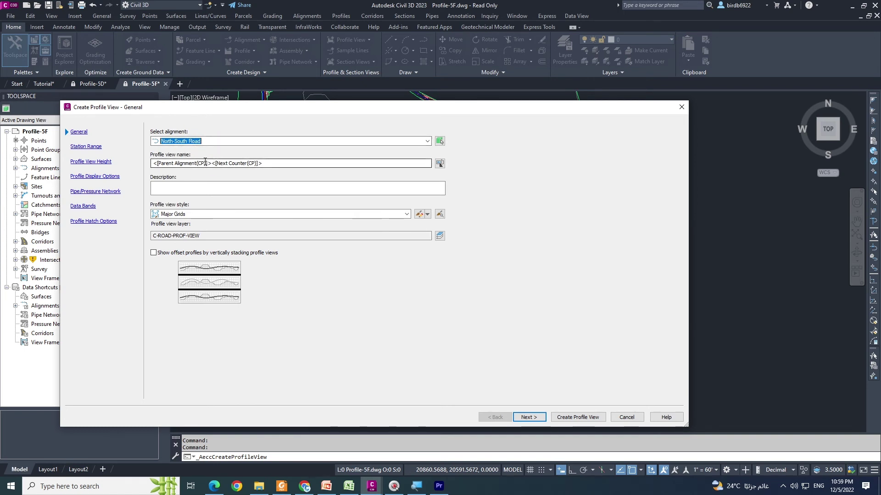
pyautogui.click(185, 215)
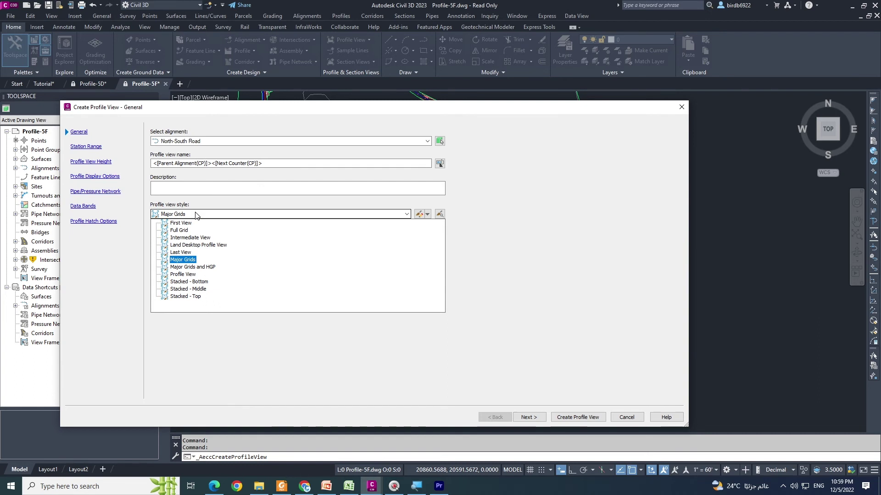
pyautogui.click(195, 215)
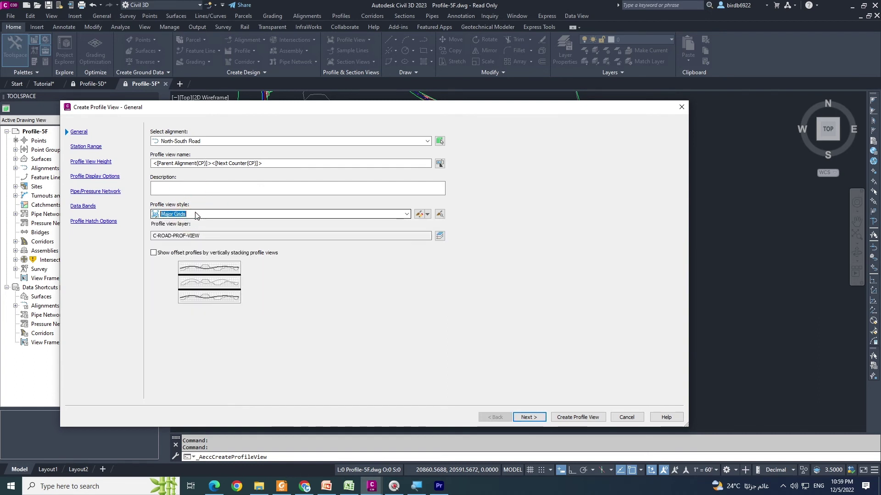
# - Show the offset profiles by vertically stacking the profile views, and accept the automatic station range and view height
pyautogui.click(529, 417)
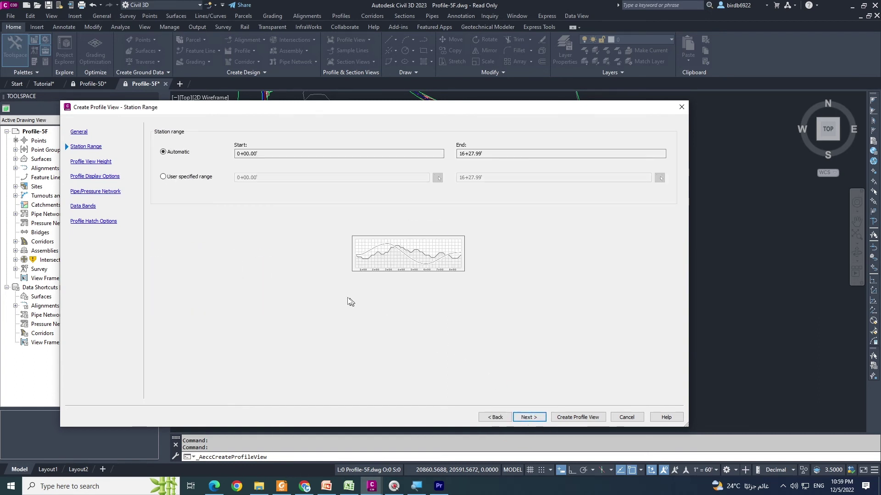
pyautogui.click(495, 417)
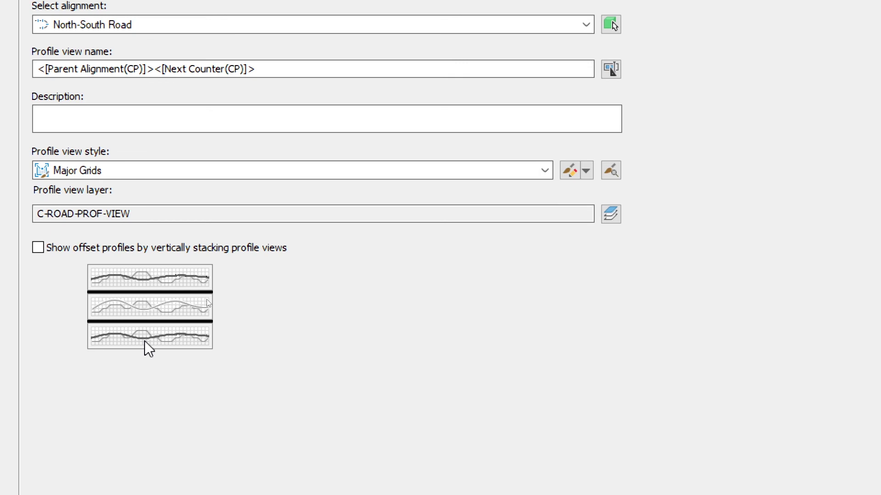
pyautogui.click(80, 248)
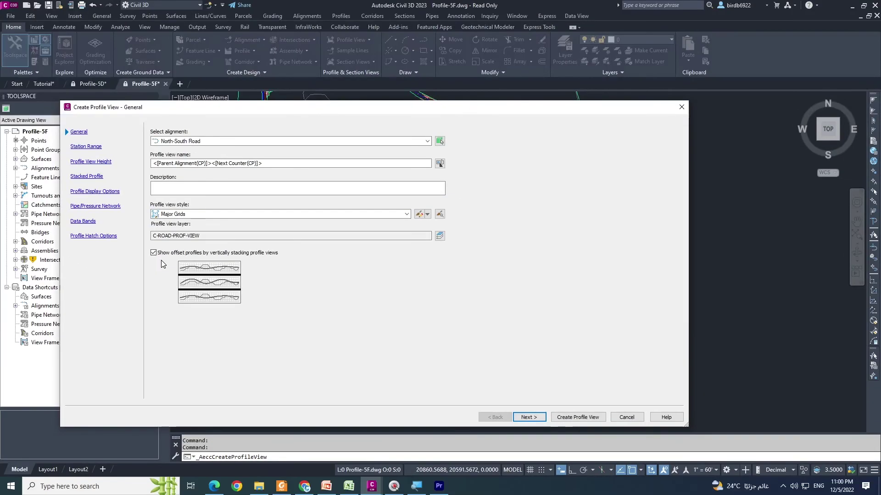
pyautogui.click(521, 417)
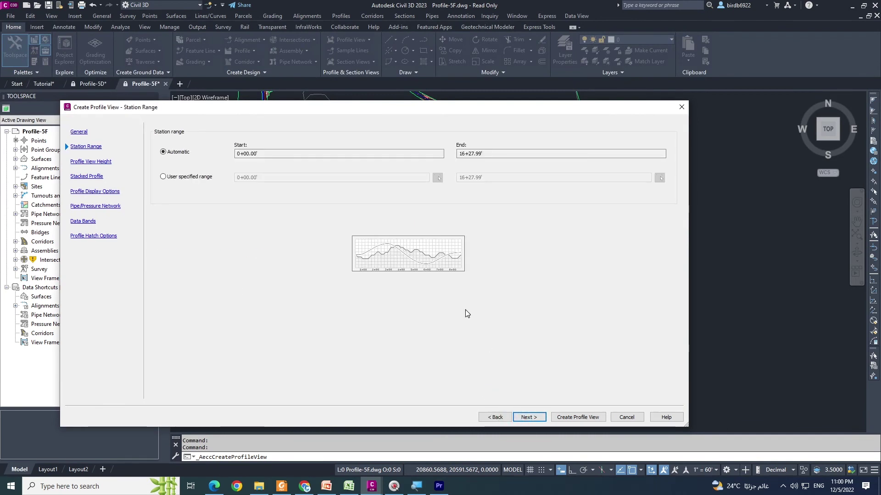
pyautogui.click(534, 419)
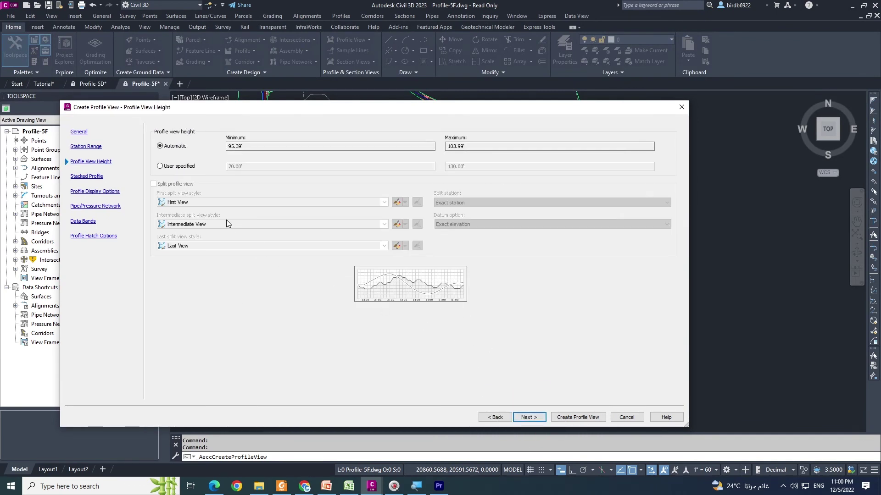
pyautogui.click(529, 417)
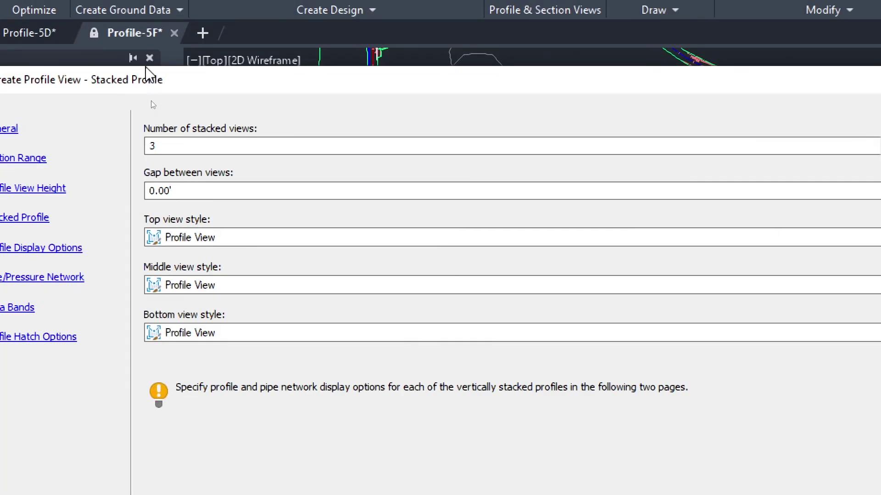
# - Accept 3 stacked views with a 0.00' gap and the Profile View style for the top, middle and bottom views
pyautogui.moveTo(146, 73); pyautogui.dragTo(222, 64)
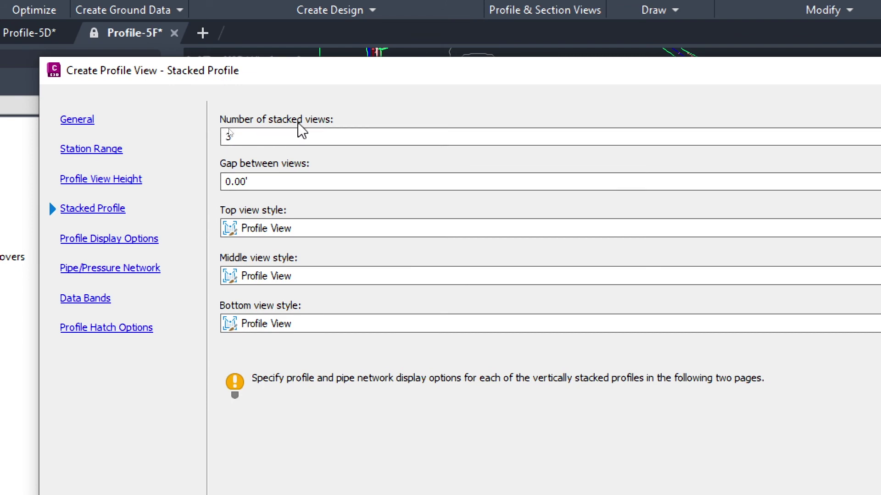
pyautogui.click(255, 135)
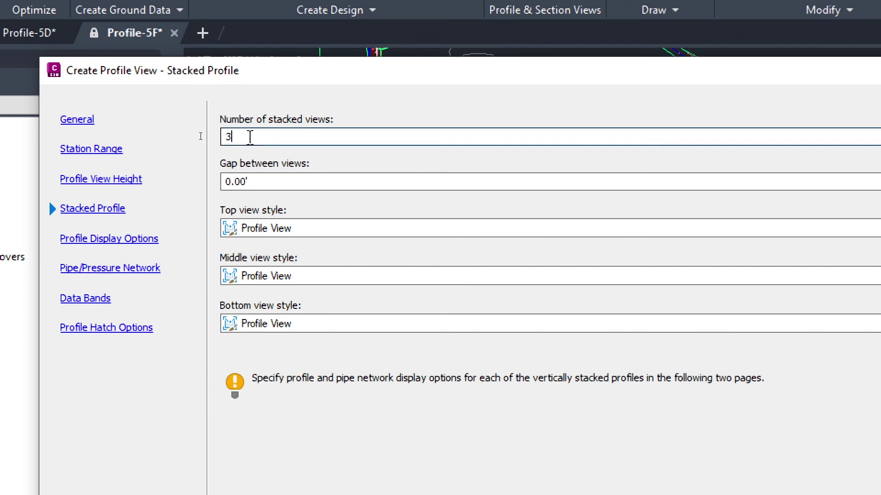
pyautogui.doubleClick(253, 139)
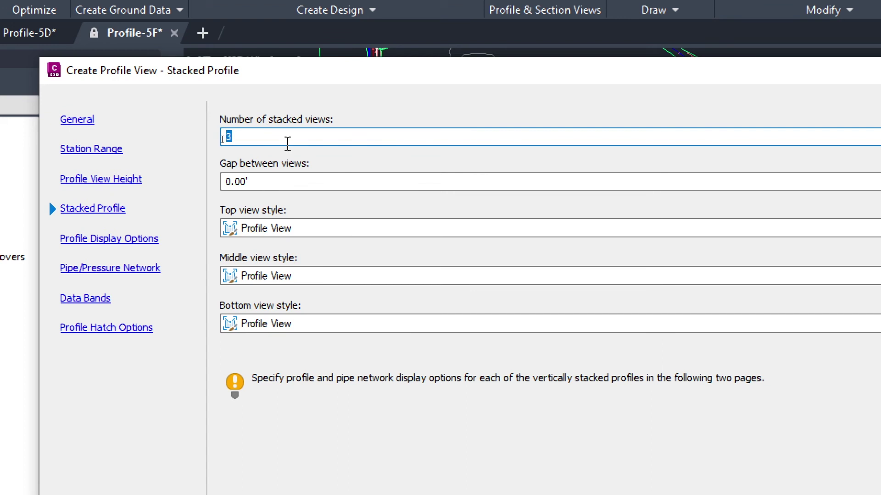
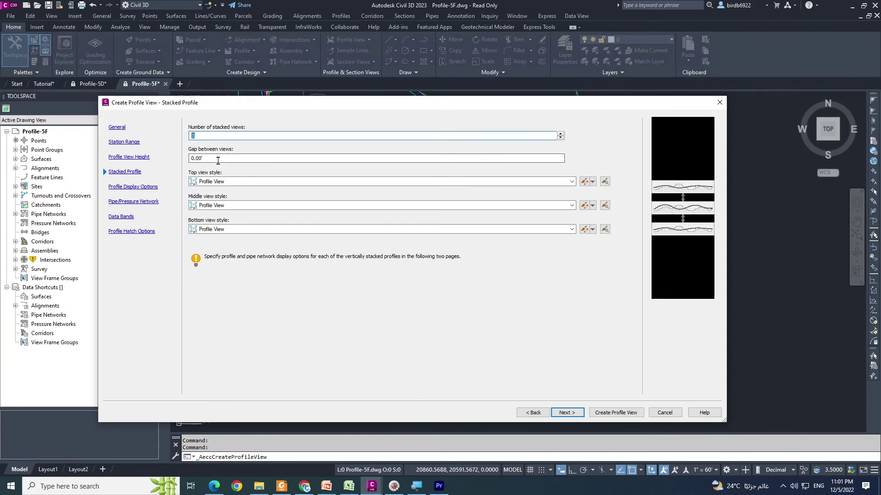
pyautogui.click(218, 159)
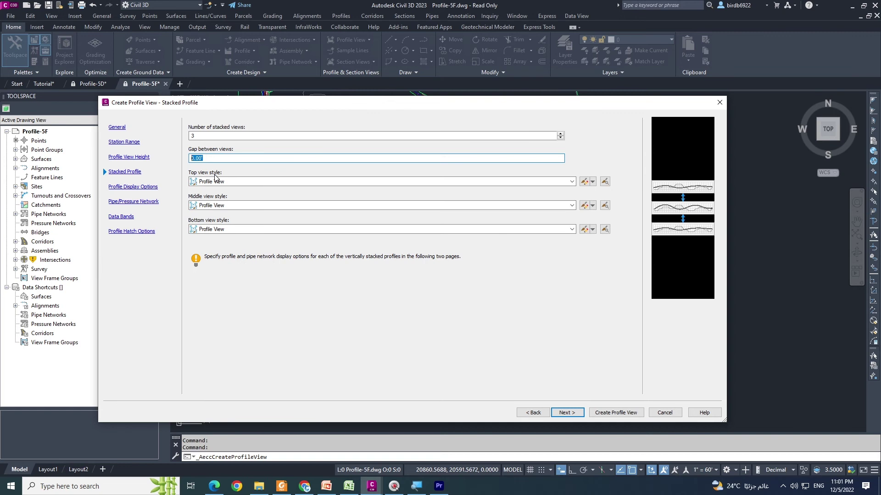
pyautogui.write('1')
pyautogui.click(225, 183)
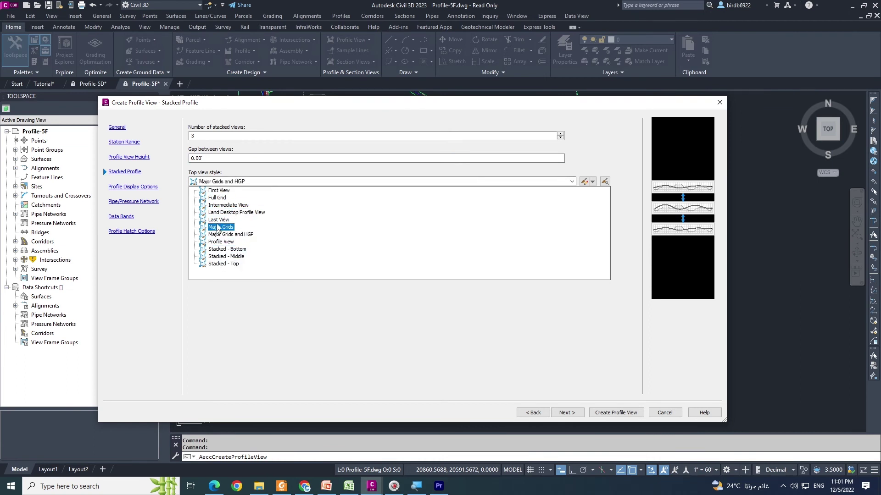
pyautogui.press('Escape')
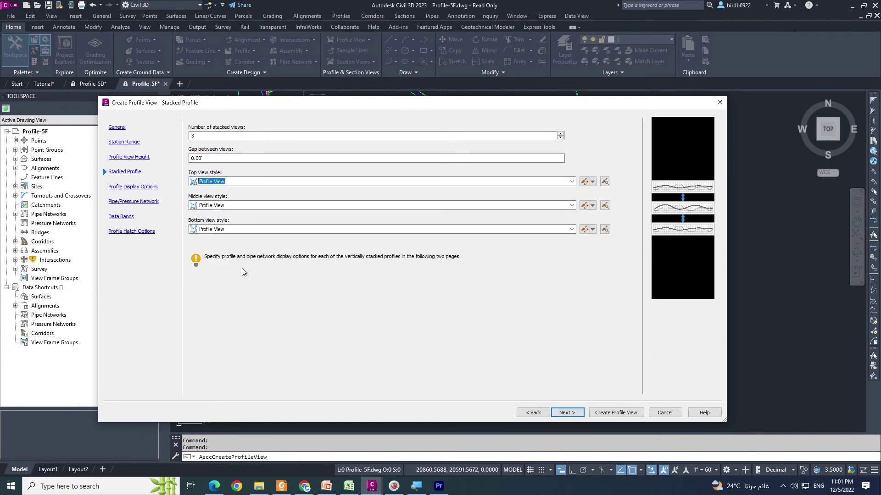
pyautogui.click(568, 413)
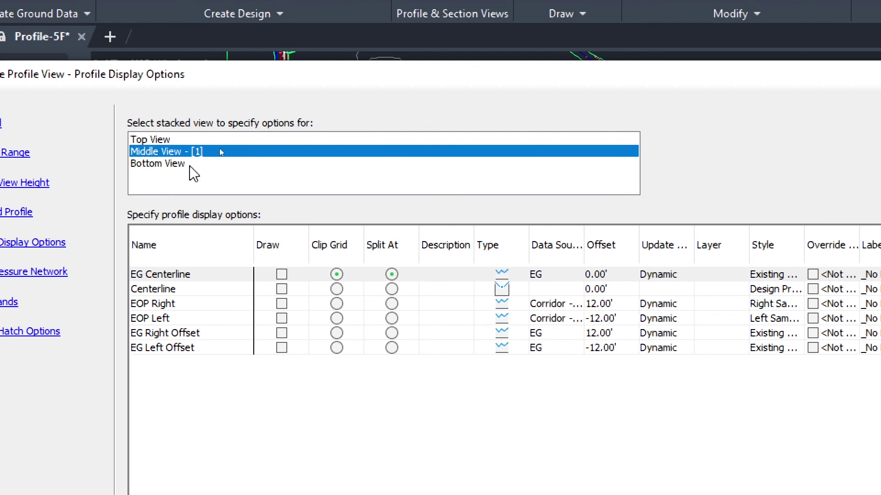
# - Set the top stacked view to draw only the EOP Left and EG Left Offset profiles
pyautogui.click(169, 139)
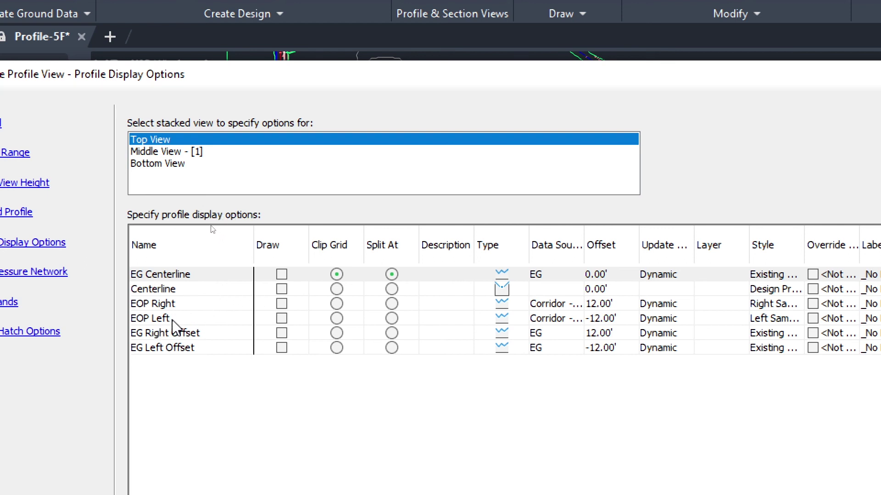
pyautogui.click(280, 319)
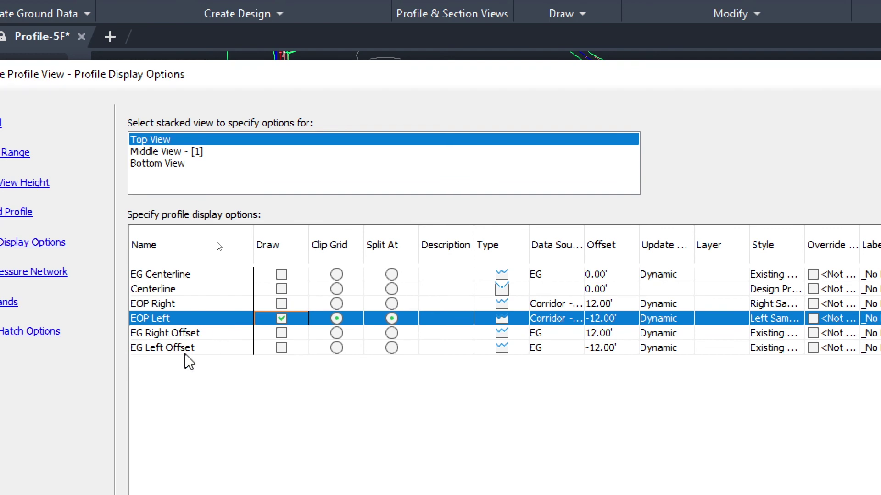
pyautogui.click(281, 348)
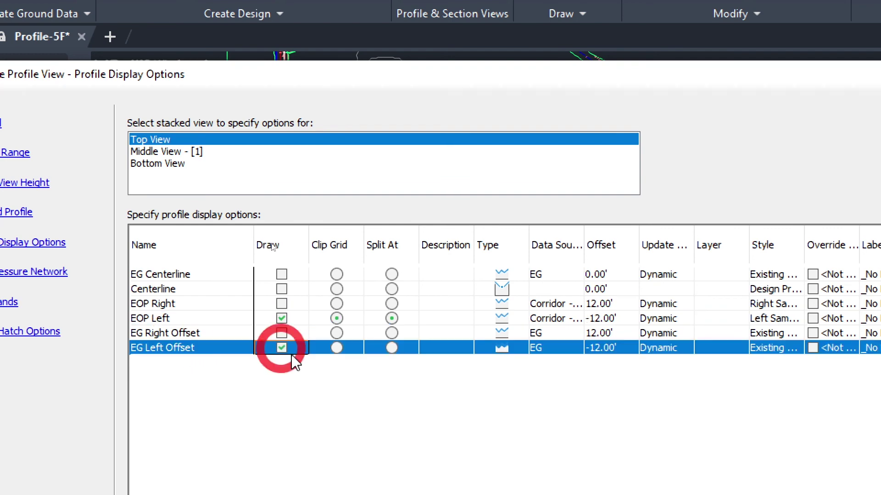
# - Set the middle stacked view to draw only the EG Centerline and Centerline profiles
pyautogui.click(156, 152)
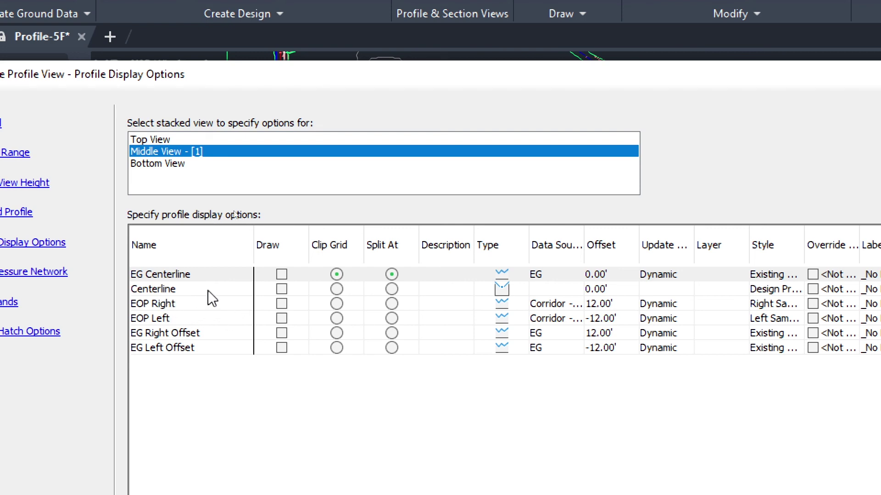
pyautogui.click(281, 274)
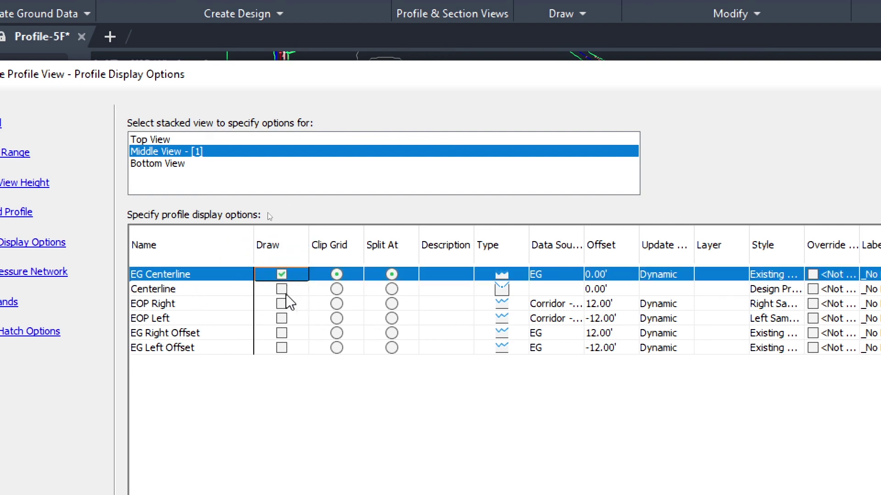
pyautogui.click(281, 289)
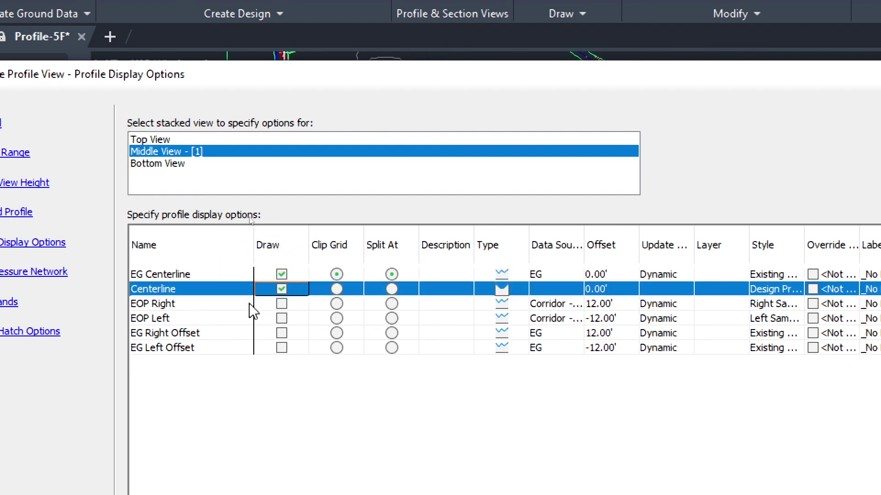
# - Set the bottom stacked view to draw only the EG Right Offset and EOP Right profiles
pyautogui.click(159, 165)
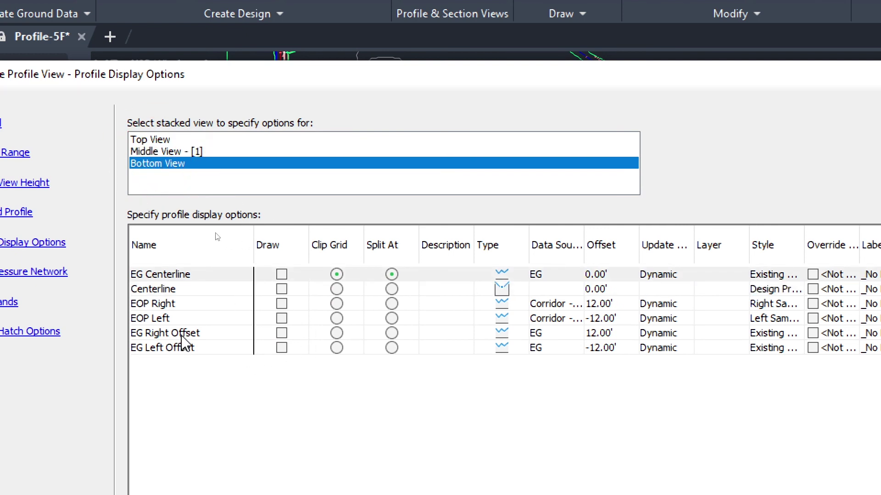
pyautogui.click(282, 334)
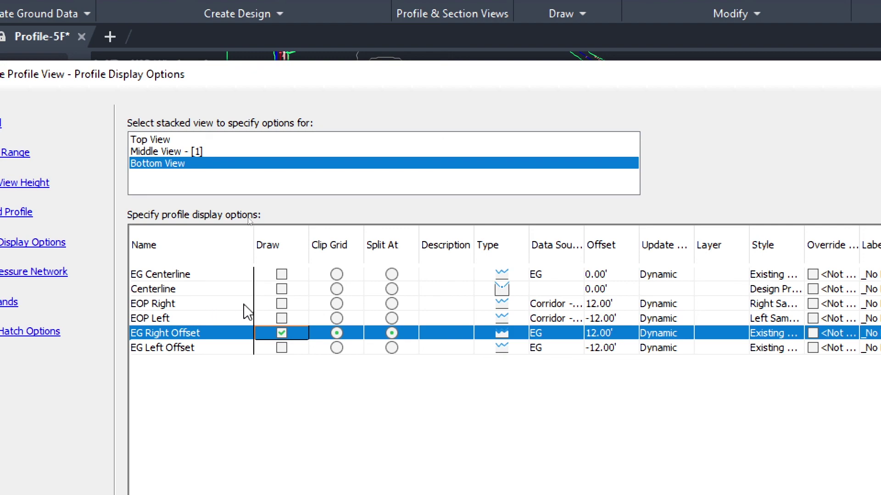
pyautogui.click(282, 303)
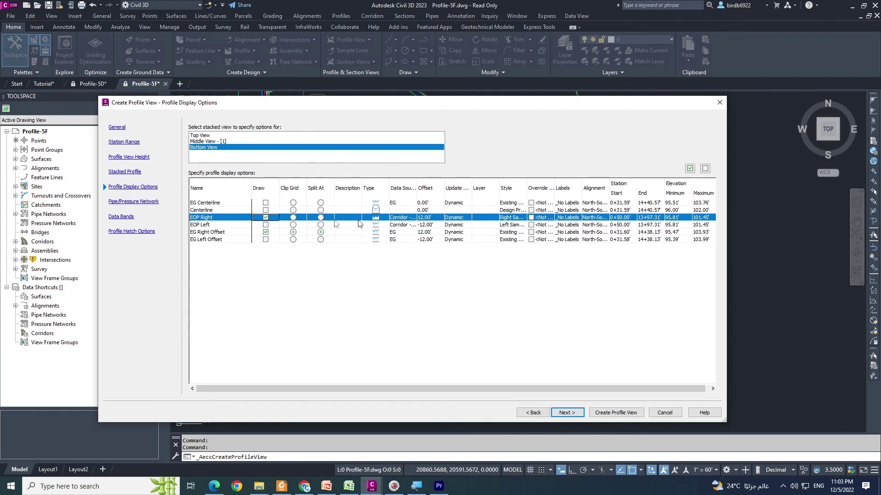
# - Try to assign the Complete Label Set to the Centerline profile in the bottom view's display options
pyautogui.click(214, 210)
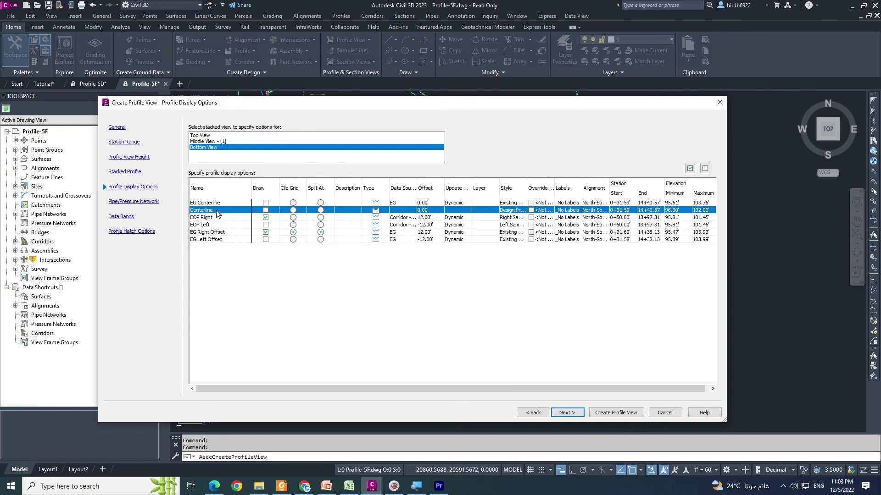
pyautogui.click(602, 212)
pyautogui.click(573, 210)
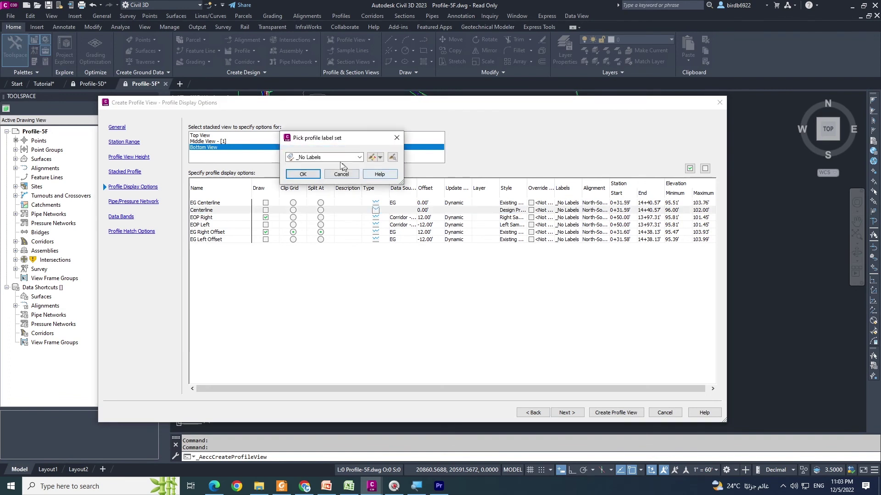
pyautogui.click(335, 158)
pyautogui.click(325, 173)
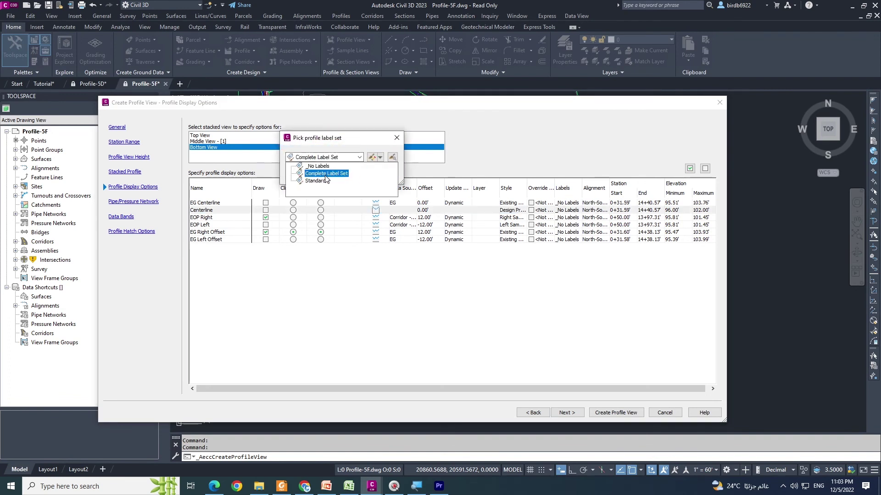
pyautogui.click(323, 173)
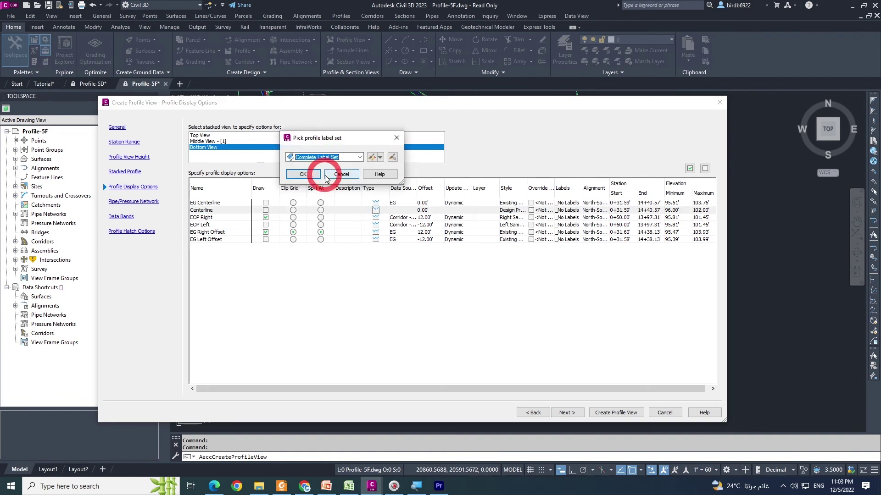
pyautogui.click(316, 173)
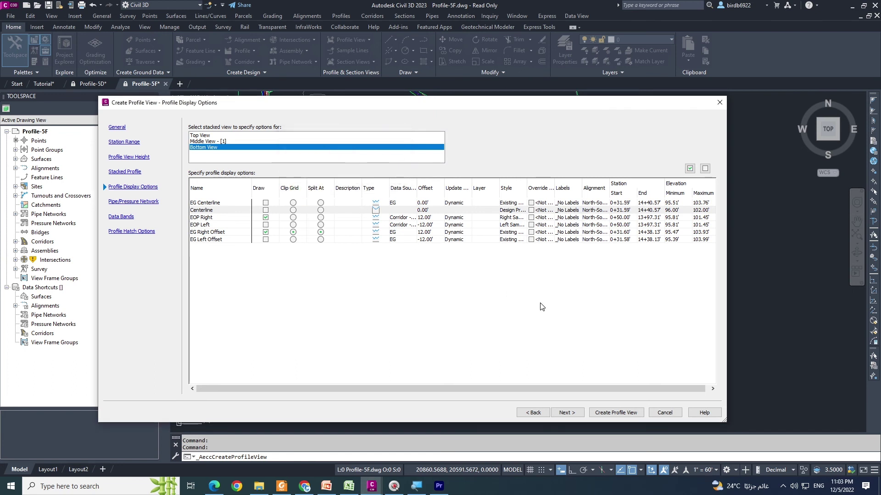
# - Include the whole pipe network Network - (1) in the middle stacked view and expand its list of parts
pyautogui.click(567, 413)
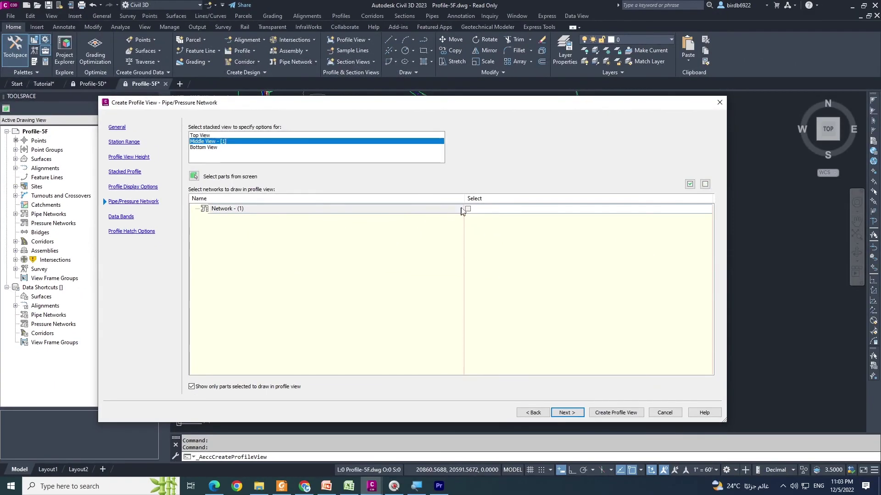
pyautogui.click(468, 208)
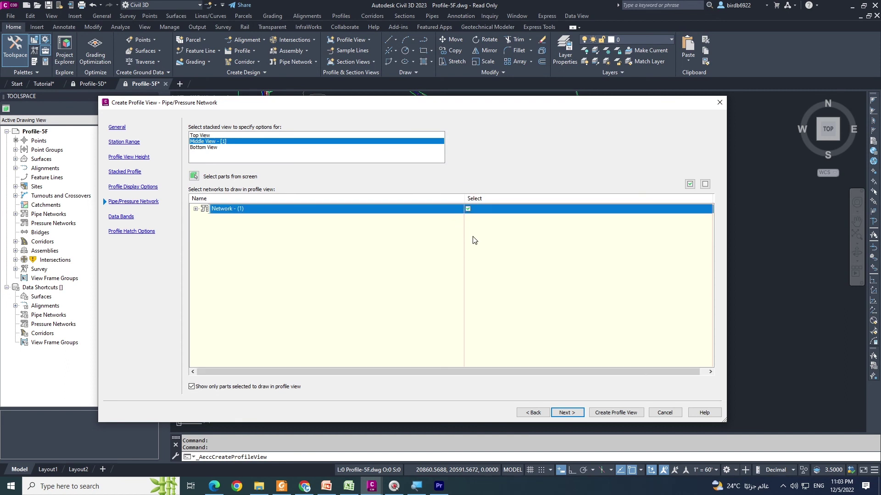
pyautogui.click(196, 209)
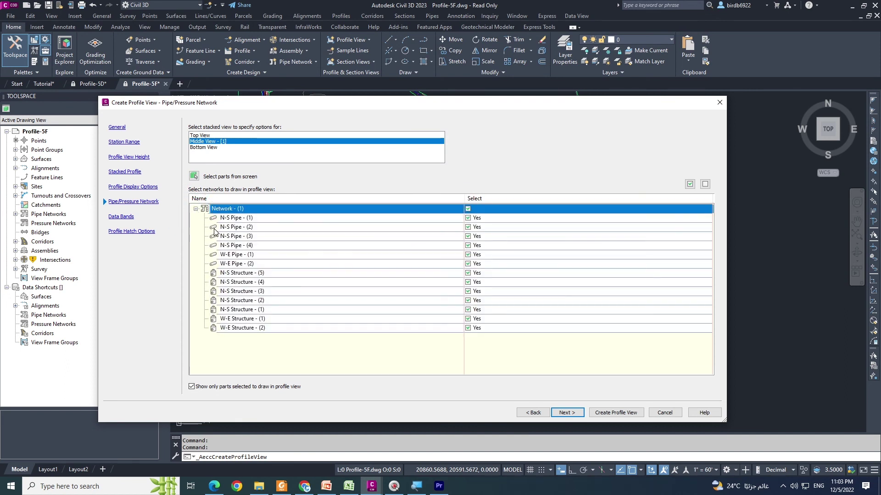
# - Exclude N-S Pipe - (1) and N-S Pipe - (2) from the parts drawn in the middle view
pyautogui.click(274, 220)
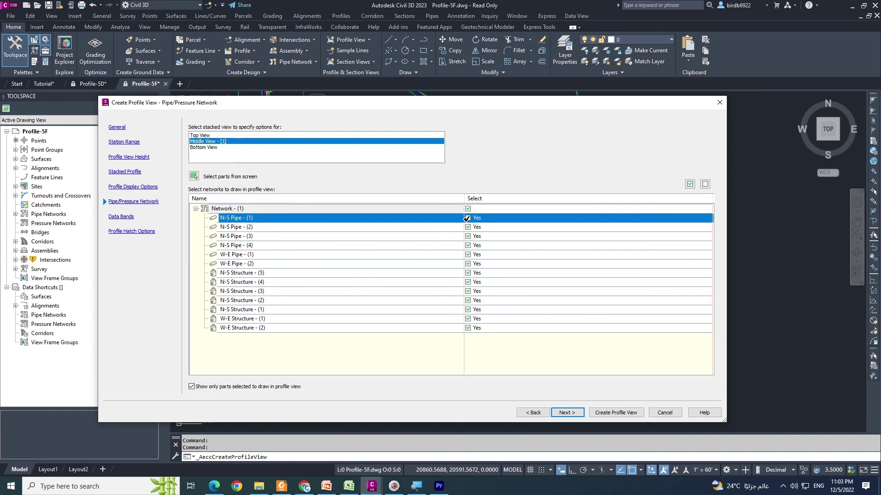
pyautogui.click(468, 218)
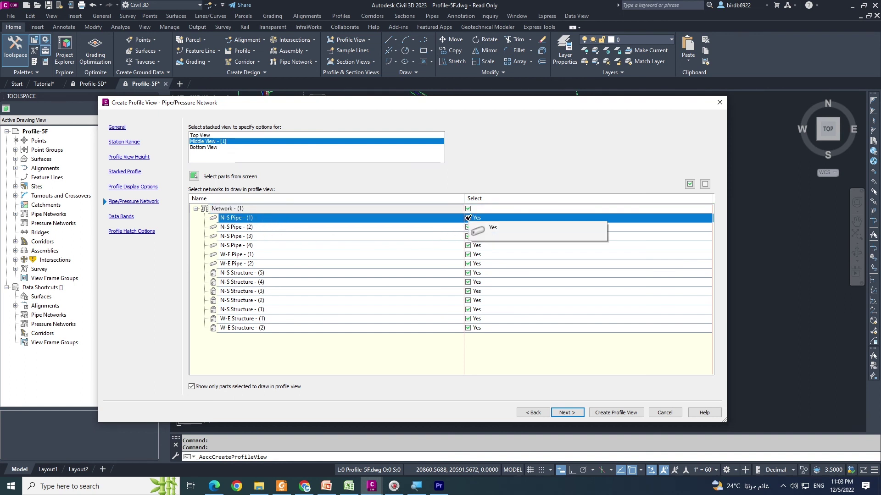
pyautogui.click(468, 226)
pyautogui.click(469, 226)
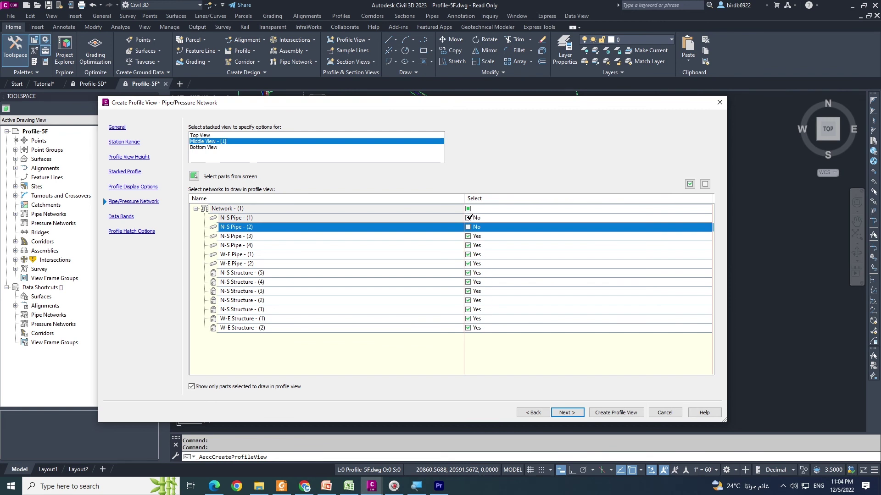
pyautogui.click(468, 219)
pyautogui.click(477, 237)
# - Exclude W-E Pipe - (1), W-E Pipe - (2) and N-S Structure - (1) from the middle view
pyautogui.click(265, 255)
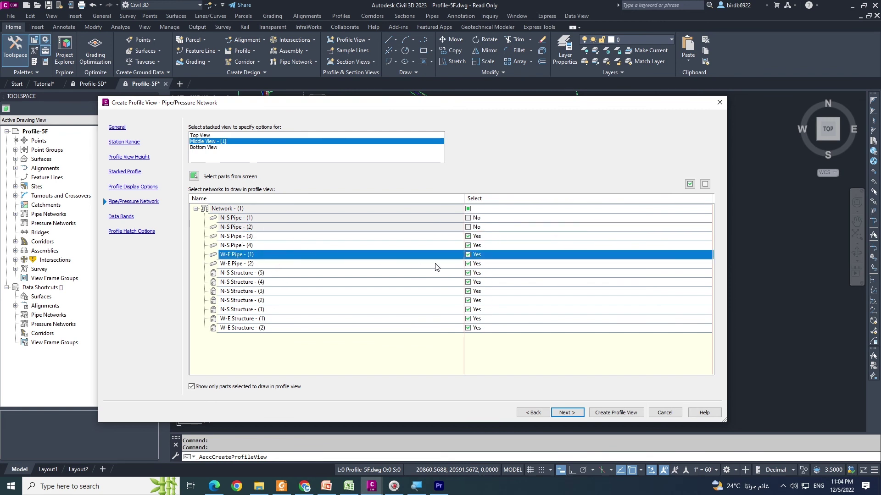
pyautogui.click(468, 254)
pyautogui.click(477, 267)
pyautogui.click(467, 264)
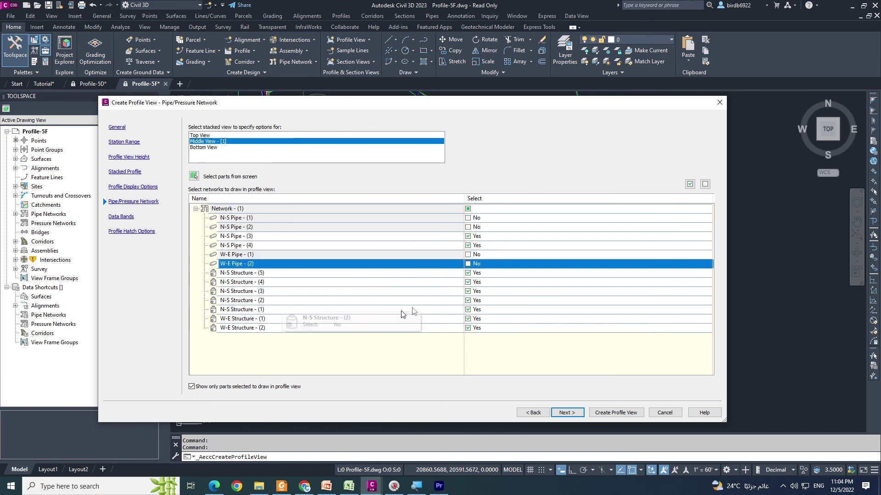
pyautogui.click(277, 310)
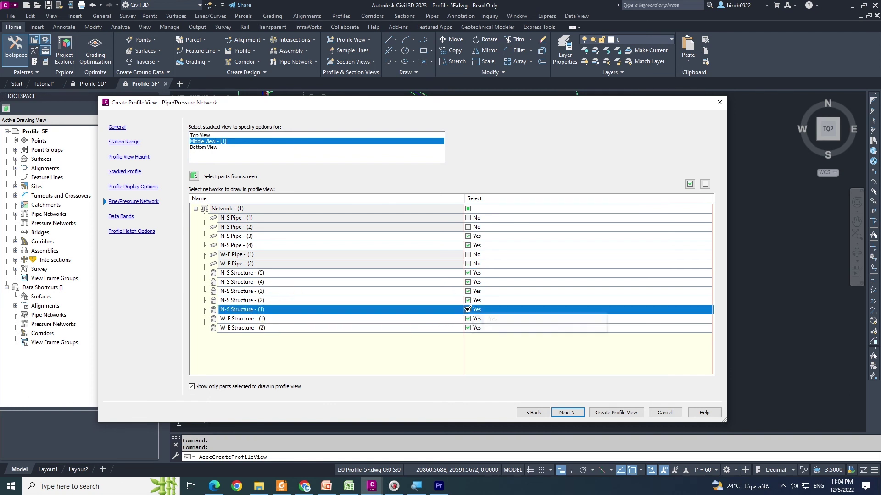
pyautogui.click(469, 309)
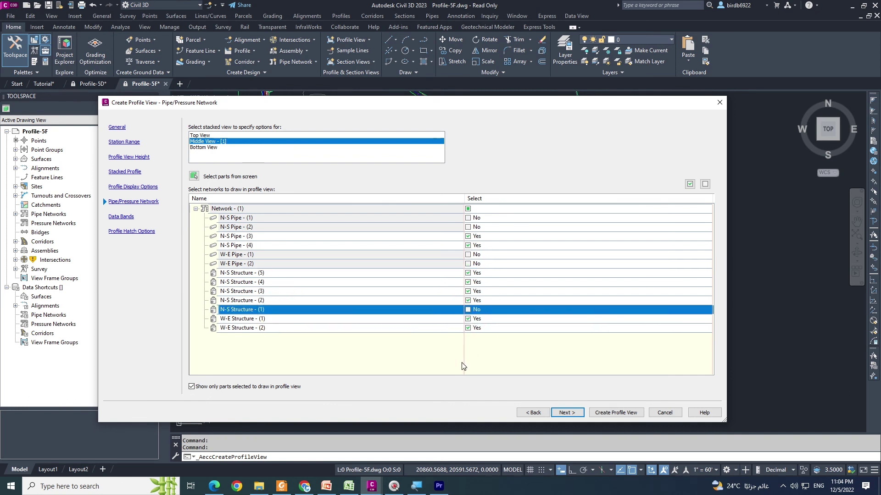
# - Keep the band set at _No Bands and create the stacked profile views in the empty area right of the existing profile view
pyautogui.click(571, 414)
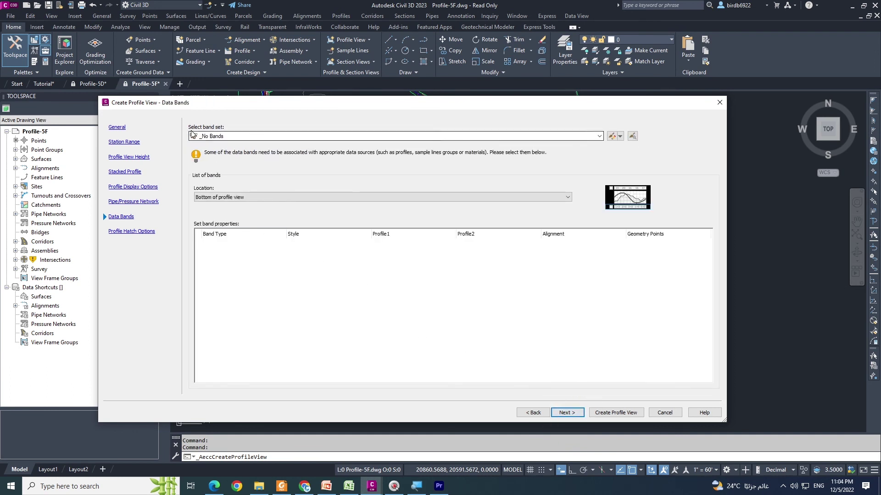
pyautogui.click(234, 136)
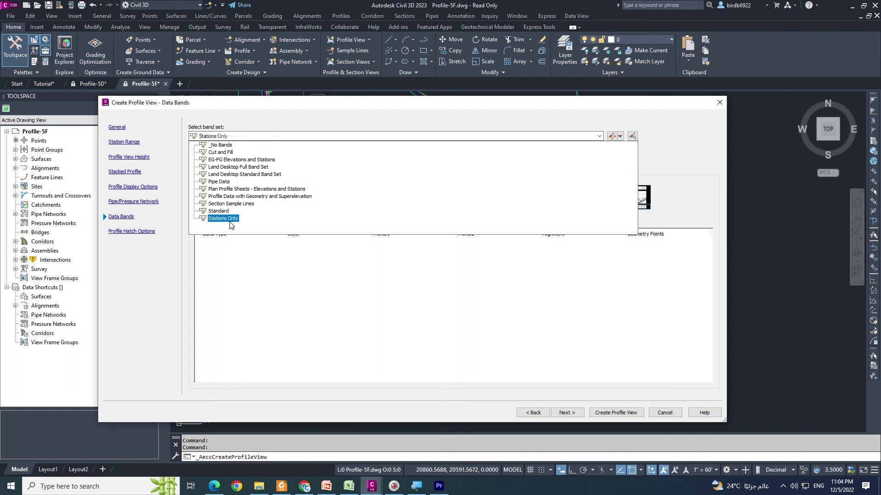
pyautogui.click(243, 135)
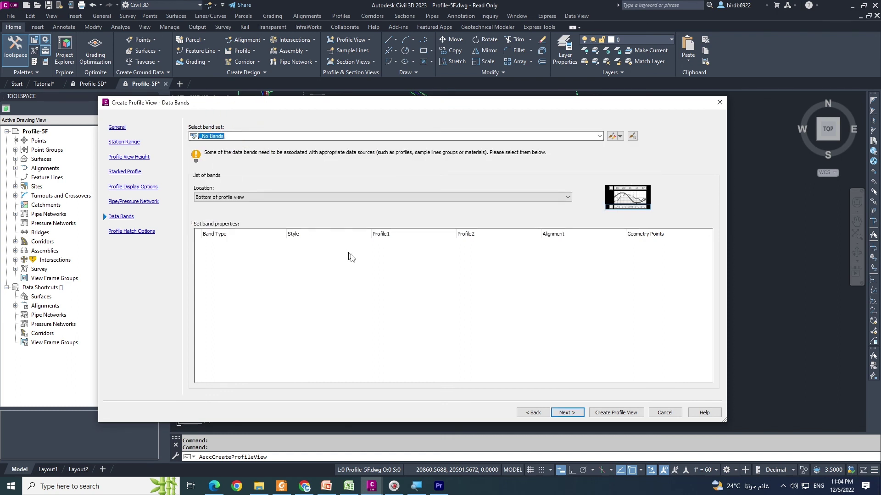
pyautogui.click(569, 414)
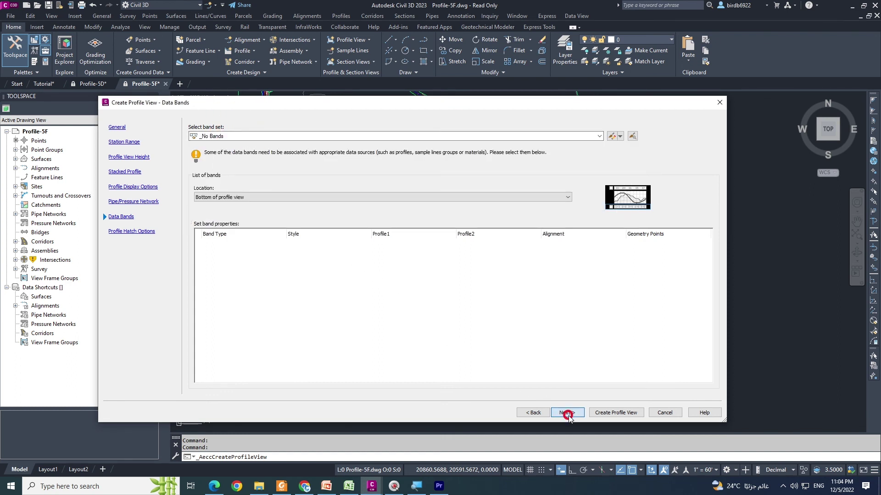
pyautogui.click(616, 412)
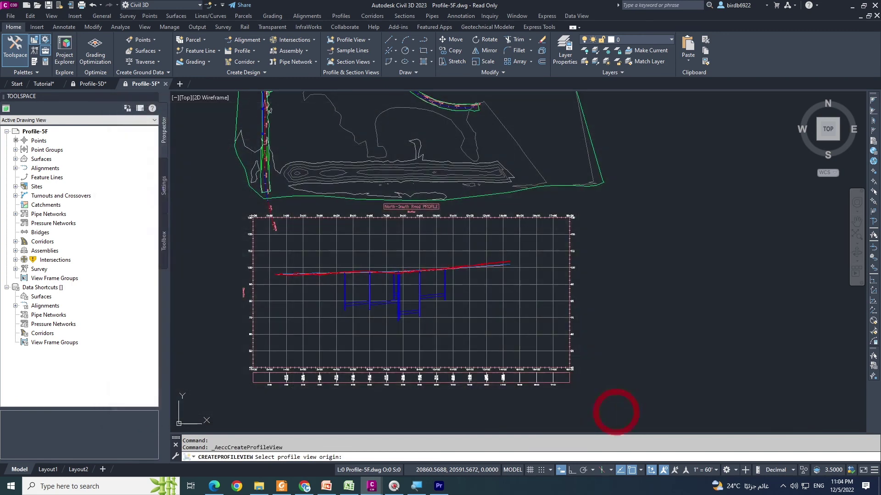
pyautogui.scroll(-2, 348, 303)
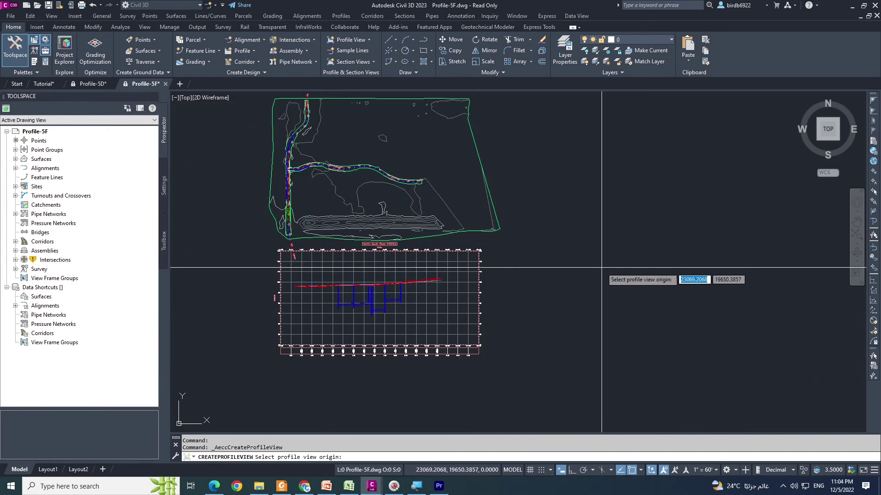
pyautogui.click(576, 348)
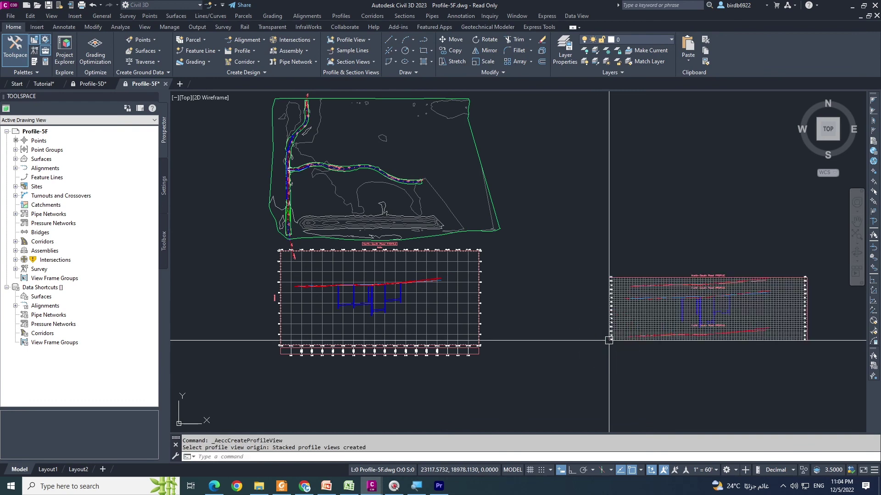
# - Examine the profiles, pipes and spacing in the three new stacked profile views
pyautogui.scroll(2, 674, 348)
pyautogui.scroll(-1, 607, 368)
pyautogui.scroll(2, 601, 348)
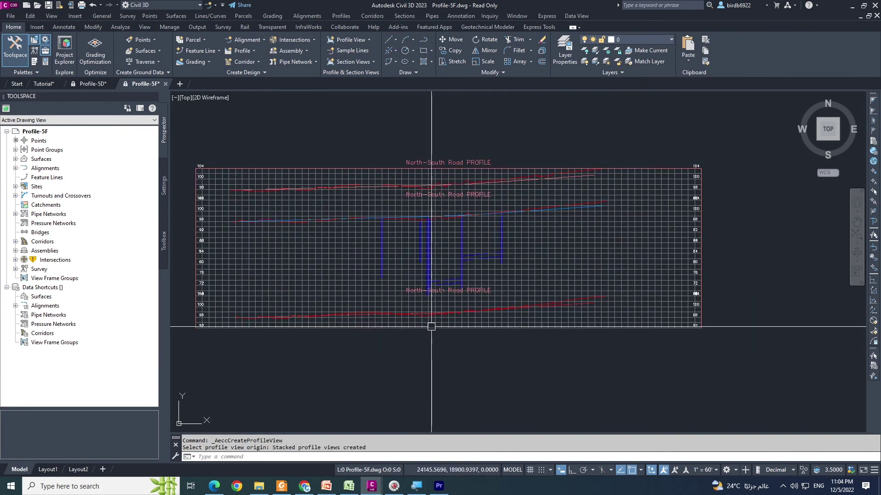
pyautogui.scroll(2, 363, 250)
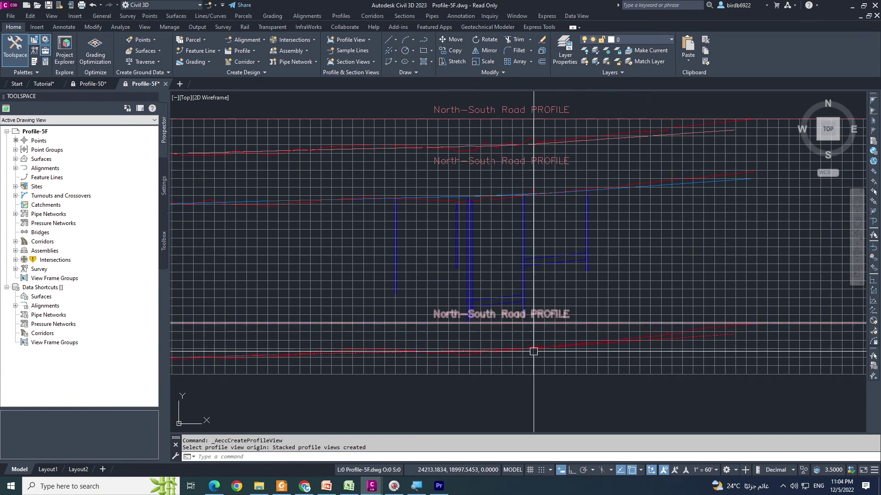
pyautogui.scroll(-2, 521, 321)
pyautogui.scroll(2, 412, 232)
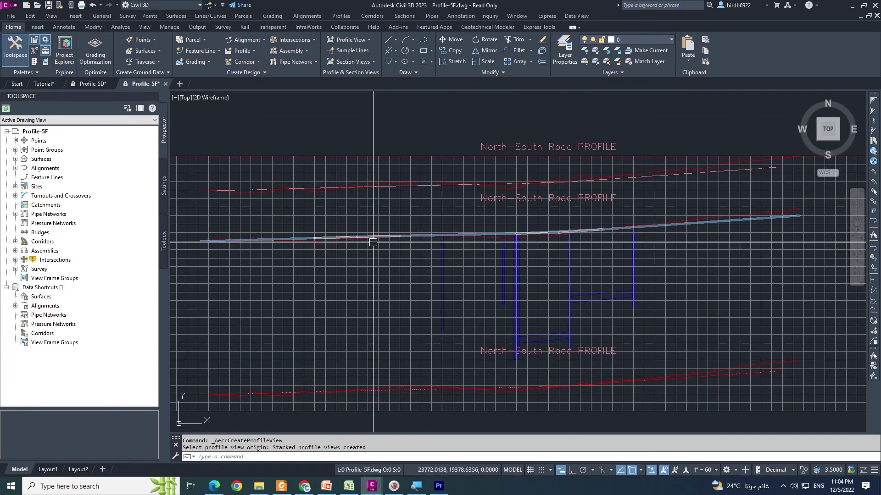
pyautogui.scroll(2, 487, 178)
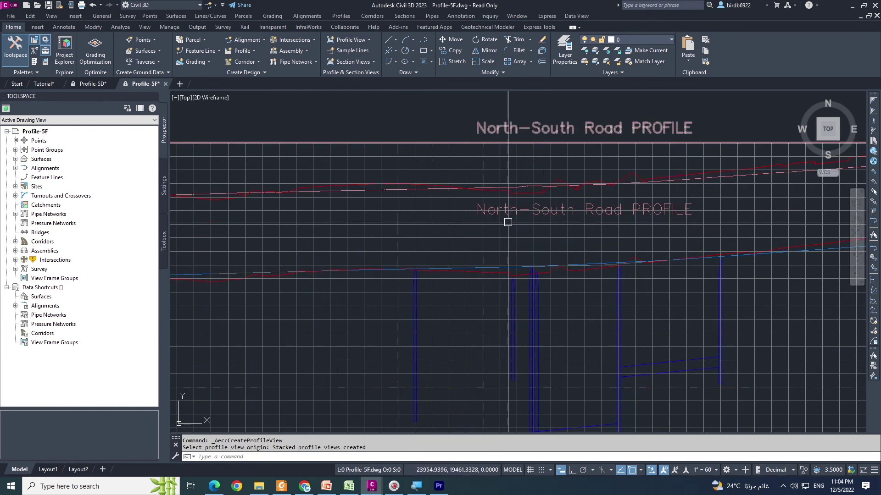
pyautogui.scroll(-2, 483, 191)
pyautogui.scroll(-2, 481, 191)
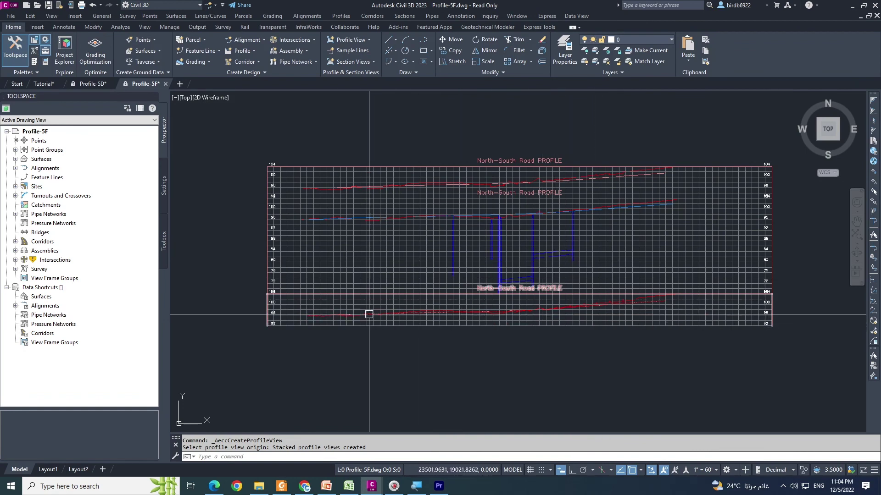
# - Select the bottom, middle and top stacked views one at a time to check the extent of each profile view
pyautogui.click(353, 310)
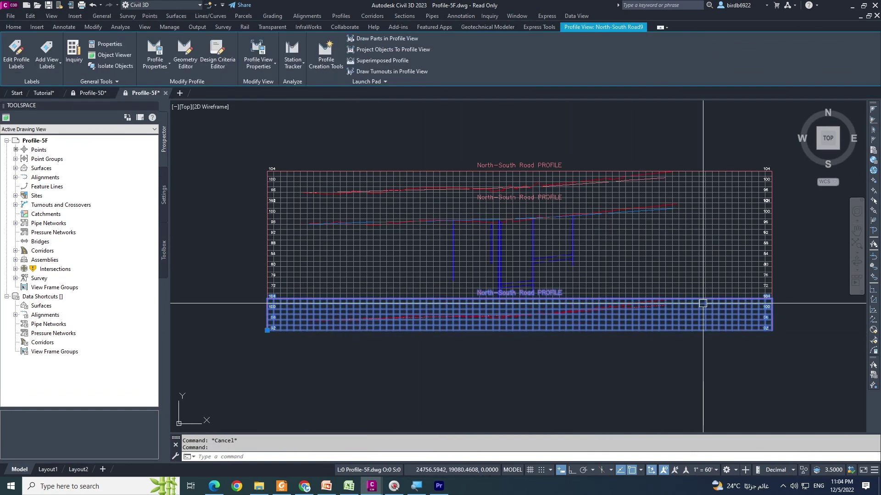
pyautogui.press('Escape')
pyautogui.click(367, 275)
pyautogui.press('Escape')
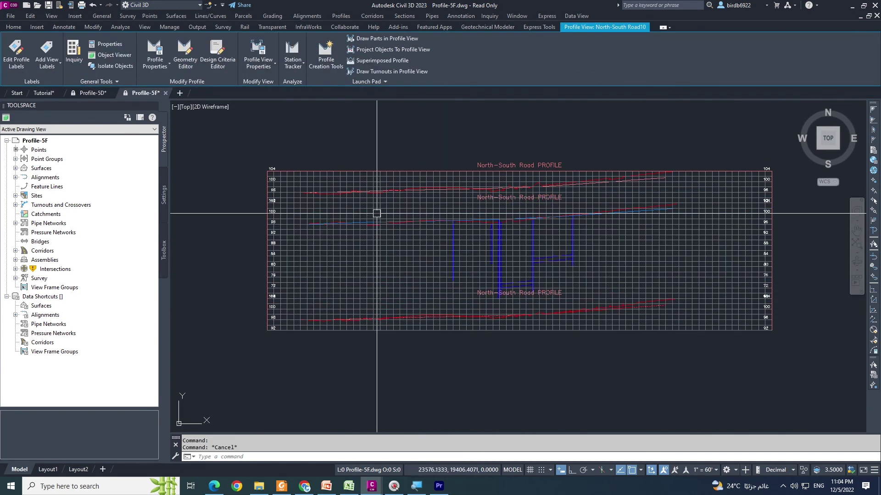
pyautogui.click(314, 181)
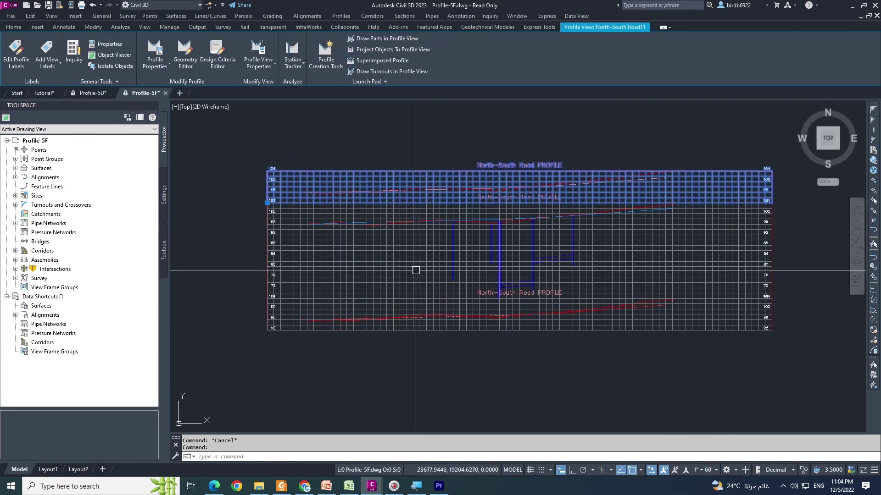
pyautogui.press('Escape')
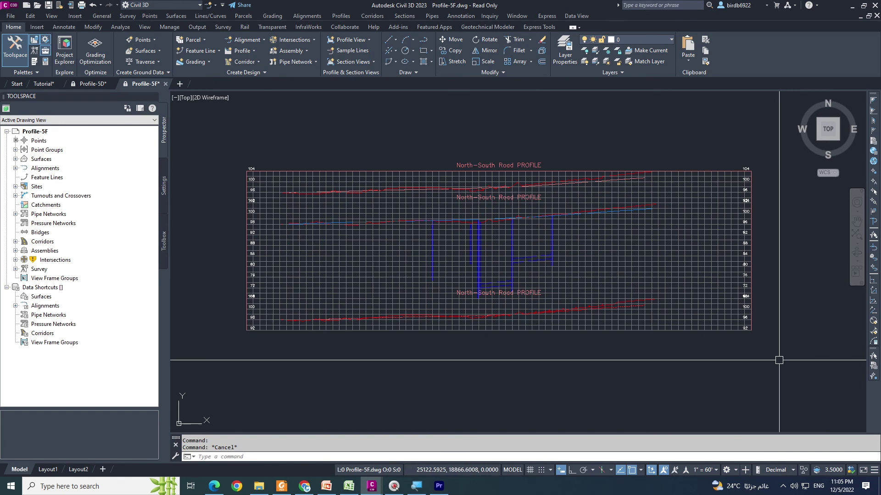
pyautogui.click(660, 320)
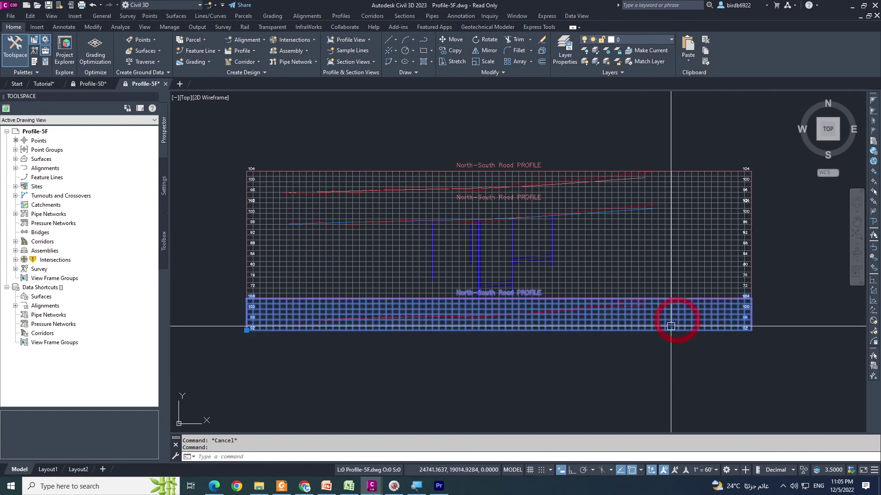
pyautogui.press('Escape')
# - Start another vertically stacked profile view for North-South Road, keeping the station range and automatic height settings
pyautogui.scroll(-5, 412, 256)
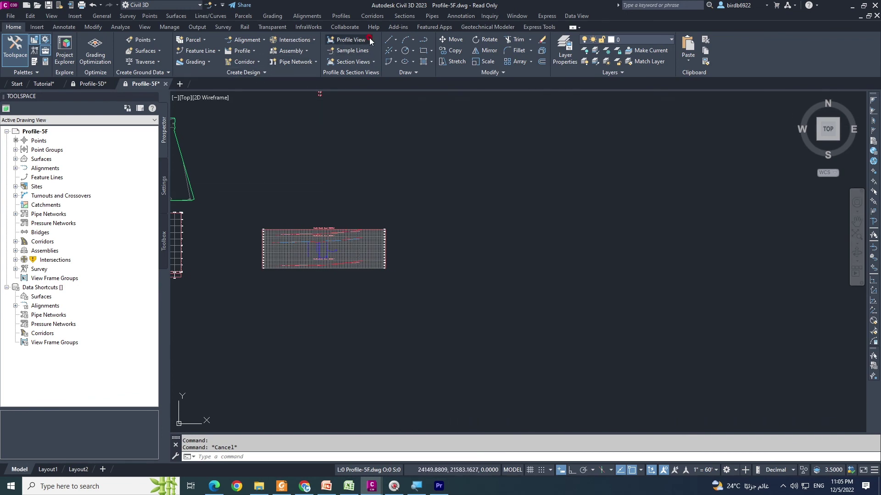
pyautogui.click(354, 41)
pyautogui.click(370, 53)
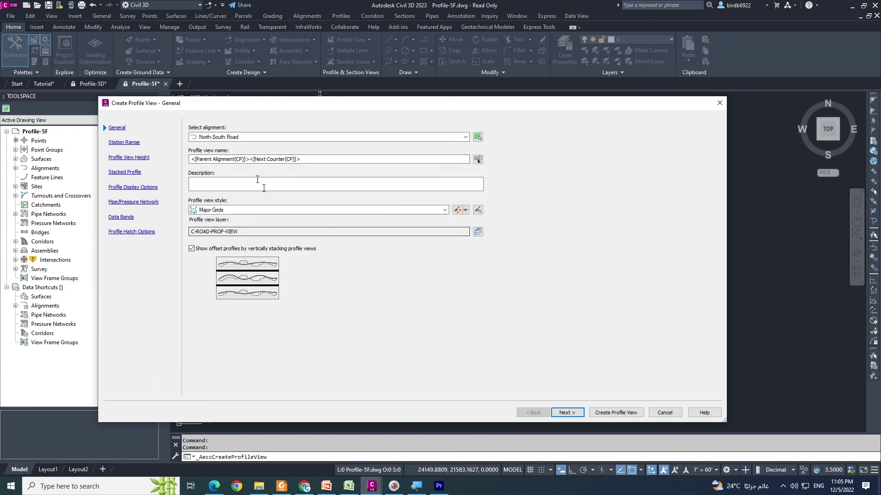
pyautogui.click(568, 412)
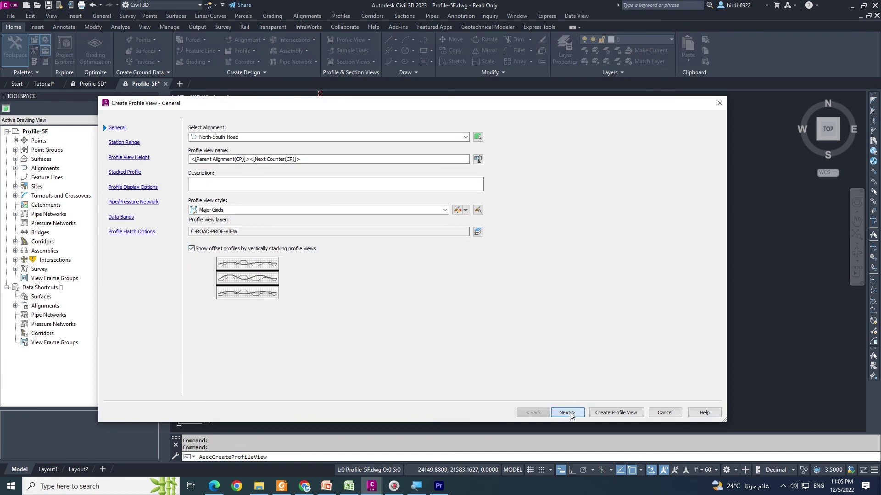
pyautogui.click(562, 411)
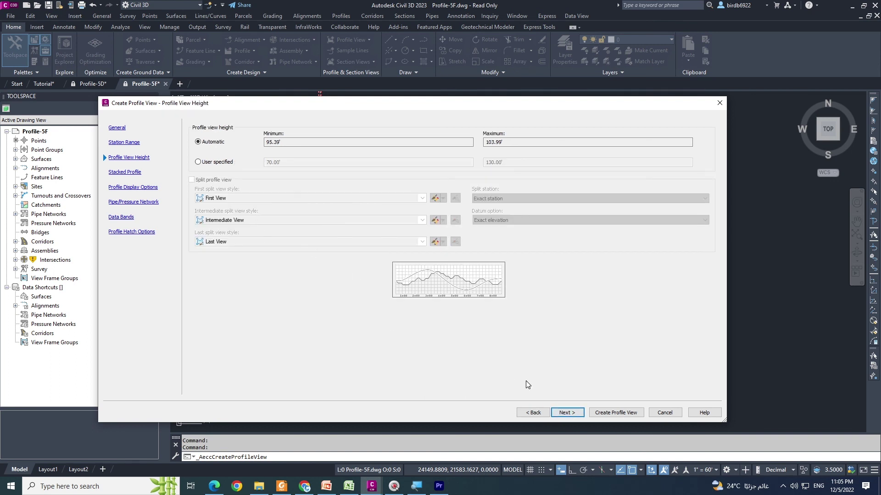
pyautogui.click(576, 413)
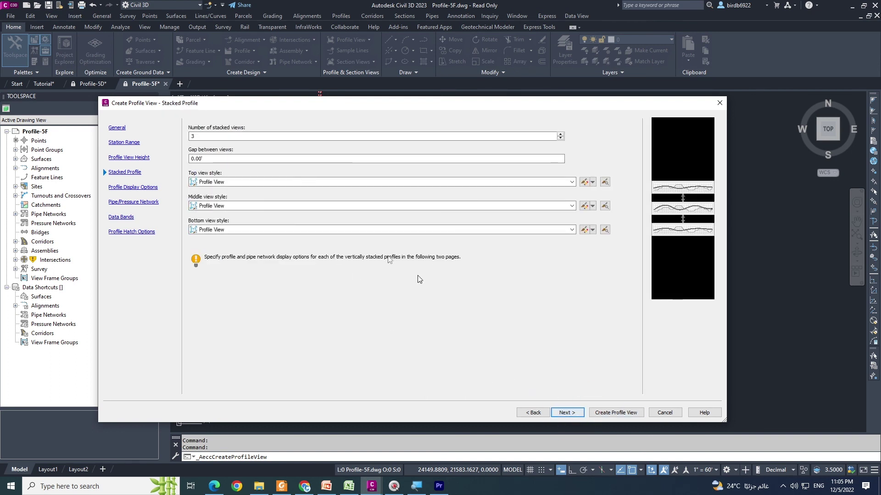
# - Set the gap between the three stacked views to 150 and proceed to the profile display options
pyautogui.moveTo(214, 158); pyautogui.dragTo(165, 157)
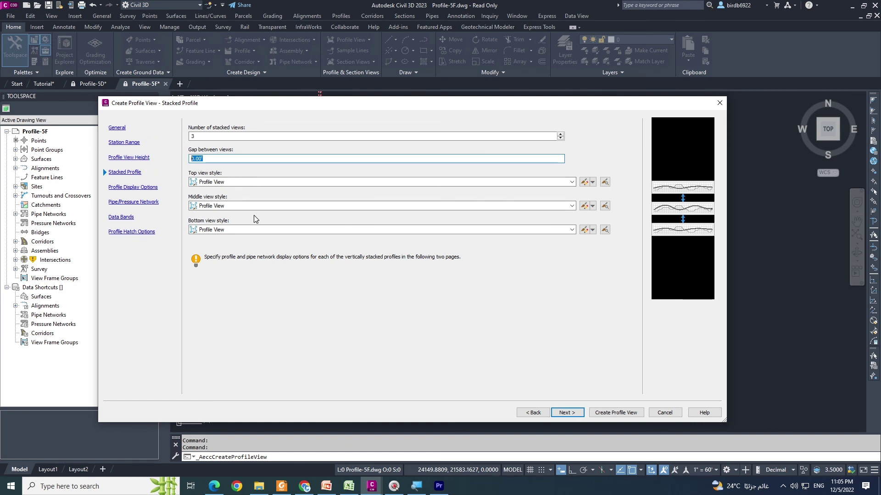
pyautogui.write('1')
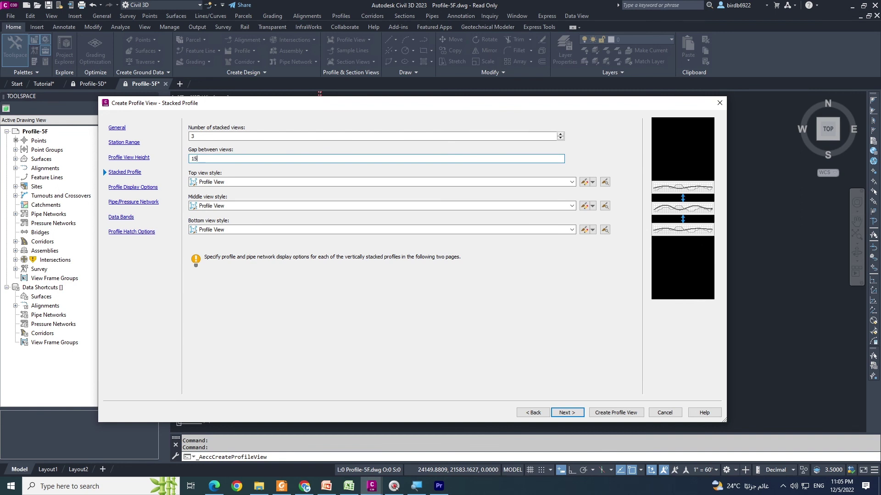
pyautogui.write('50')
pyautogui.click(567, 414)
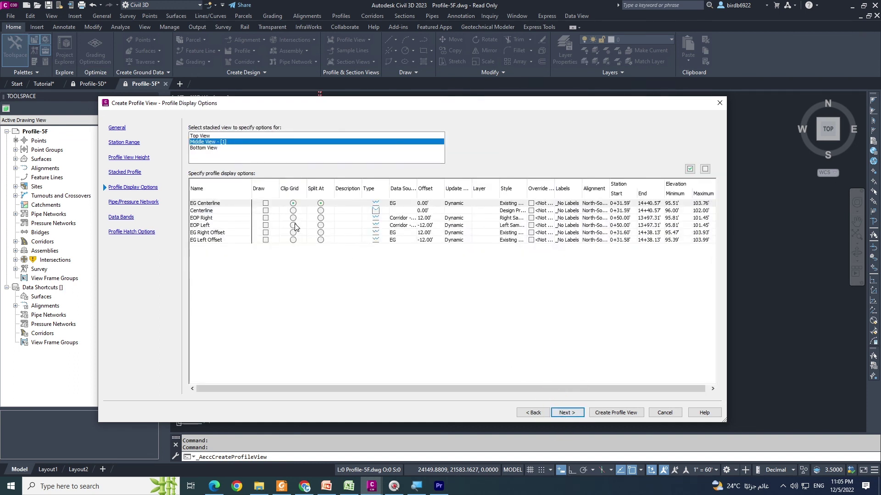
# - Set the top view to draw EG Left Offset and EOP Left, and the middle view to draw EG Centerline and Centerline
pyautogui.click(211, 137)
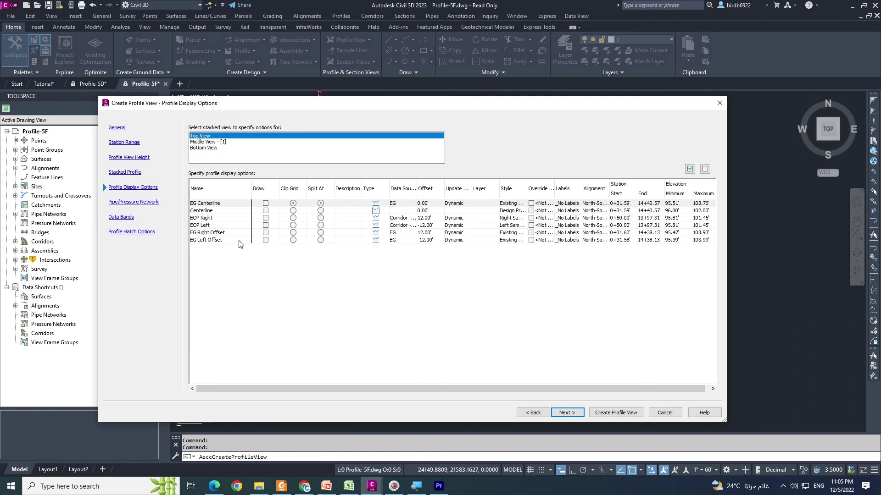
pyautogui.click(265, 240)
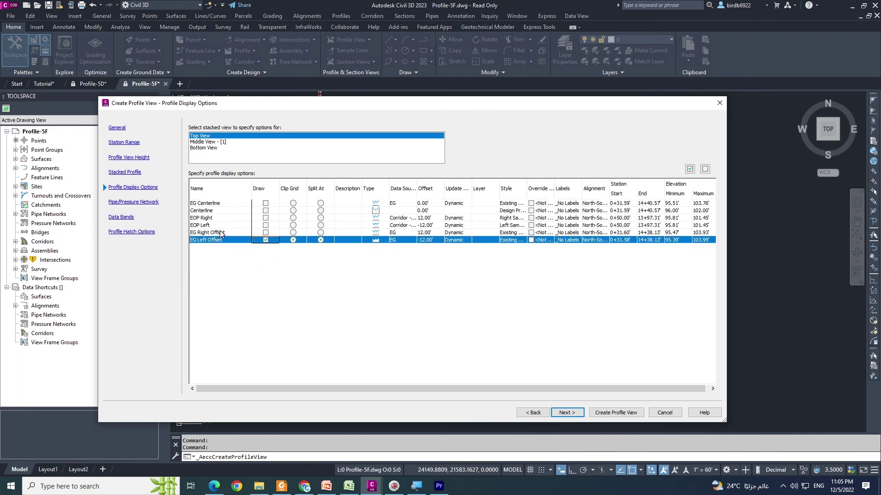
pyautogui.click(265, 225)
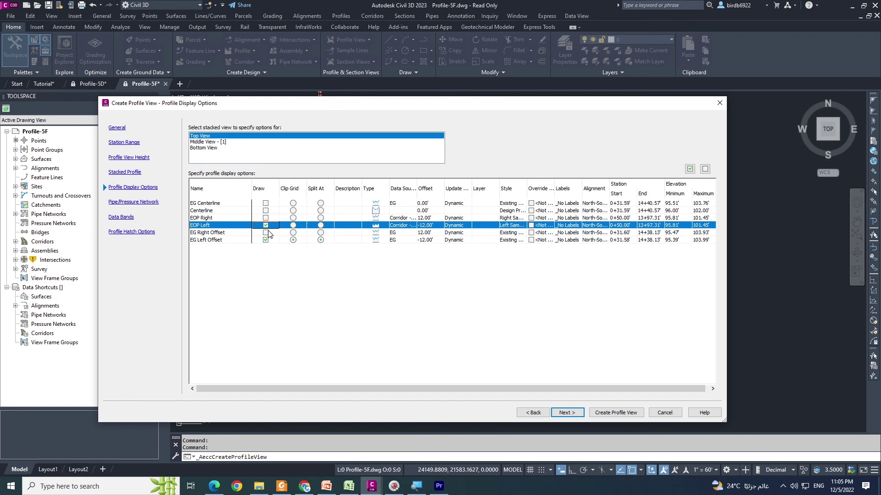
pyautogui.click(207, 143)
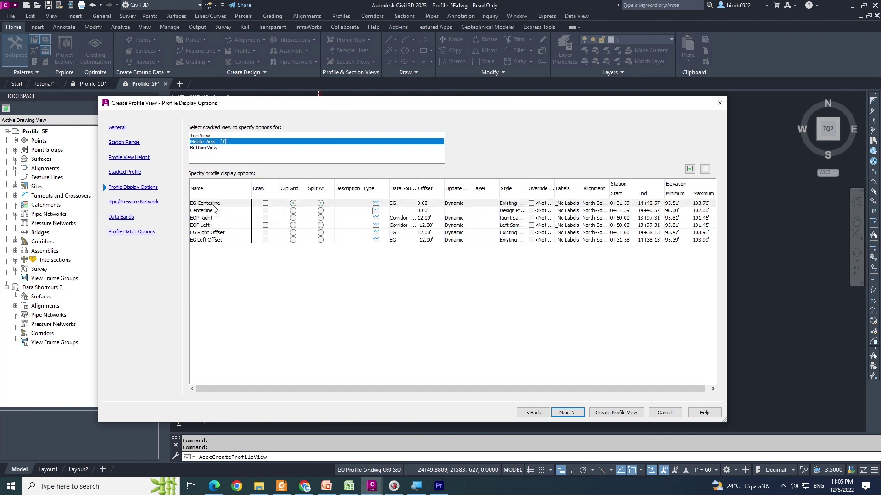
pyautogui.click(266, 203)
pyautogui.click(266, 211)
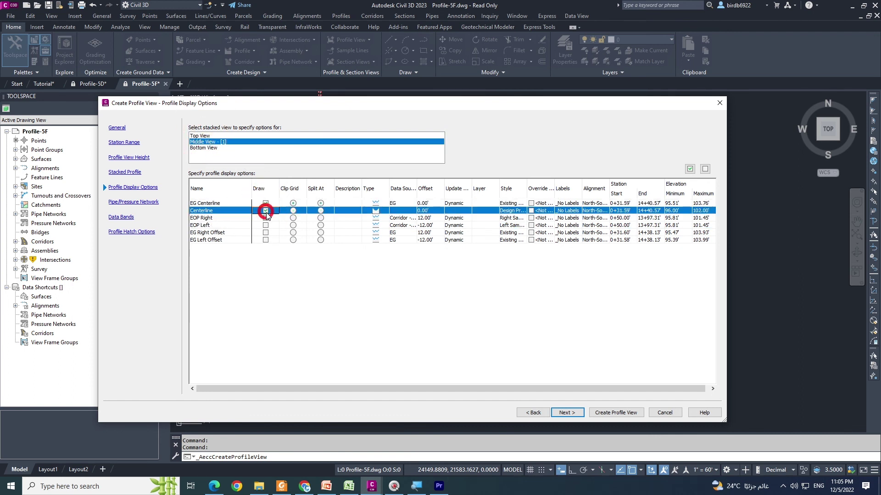
# - Set the bottom view to draw EG Right Offset and EOP Right, and proceed to the pipe network options
pyautogui.click(213, 149)
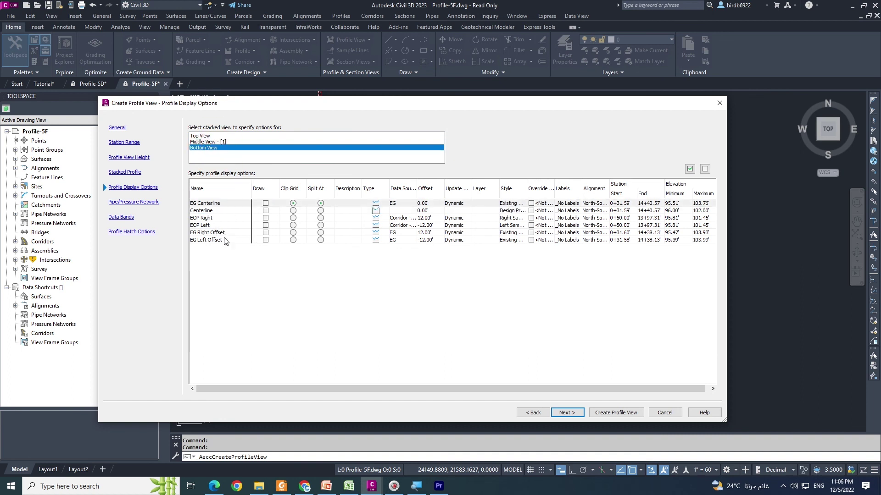
pyautogui.click(266, 233)
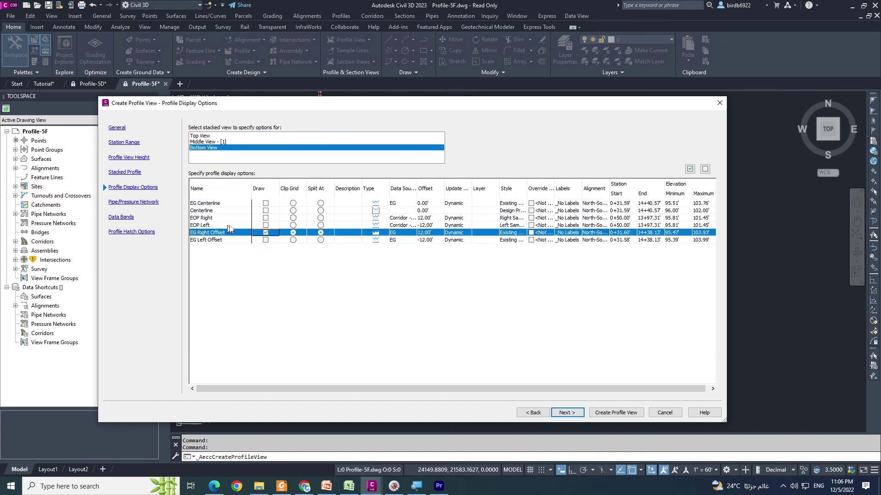
pyautogui.click(265, 219)
pyautogui.click(565, 413)
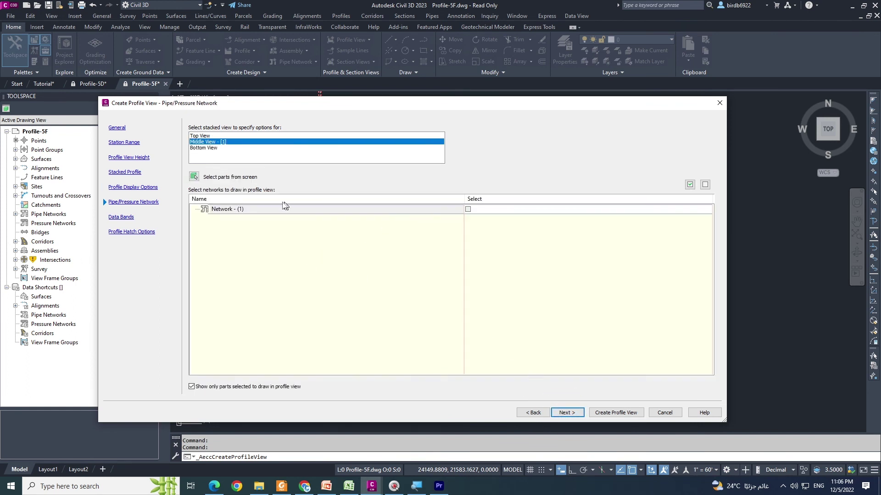
# - Include all pipes and structures of Network - (1) in the middle, top and bottom stacked views
pyautogui.click(275, 210)
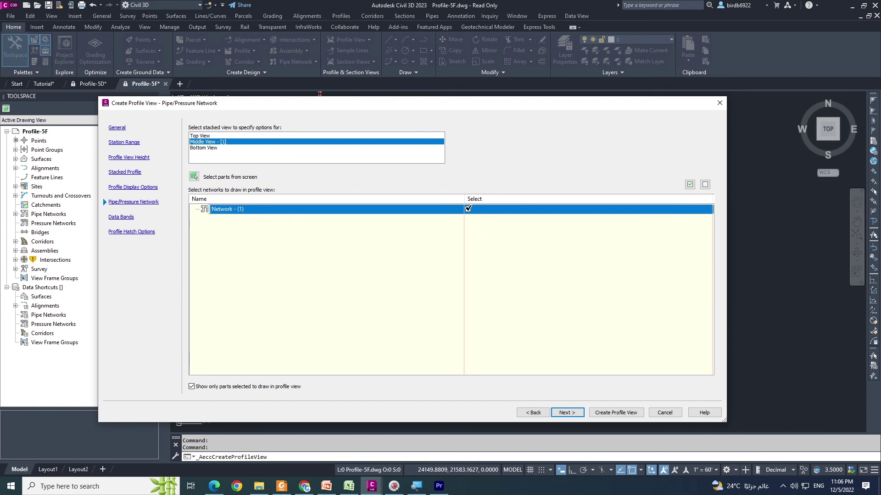
pyautogui.click(468, 209)
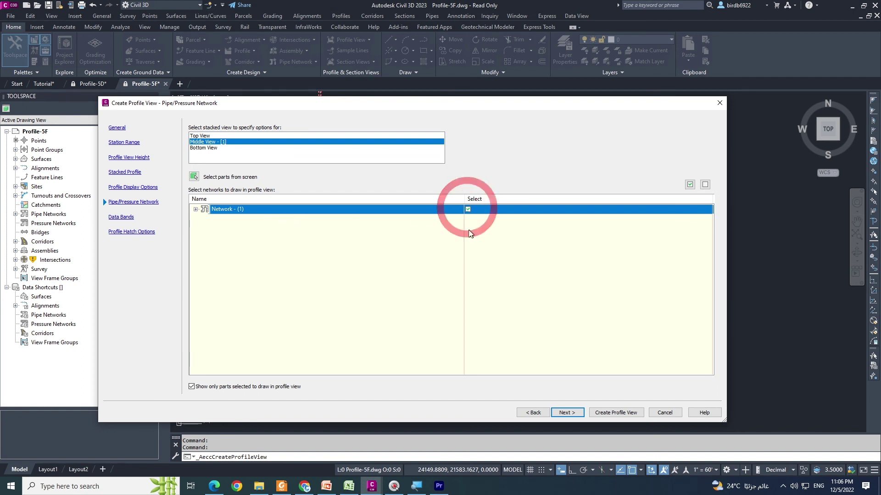
pyautogui.click(195, 210)
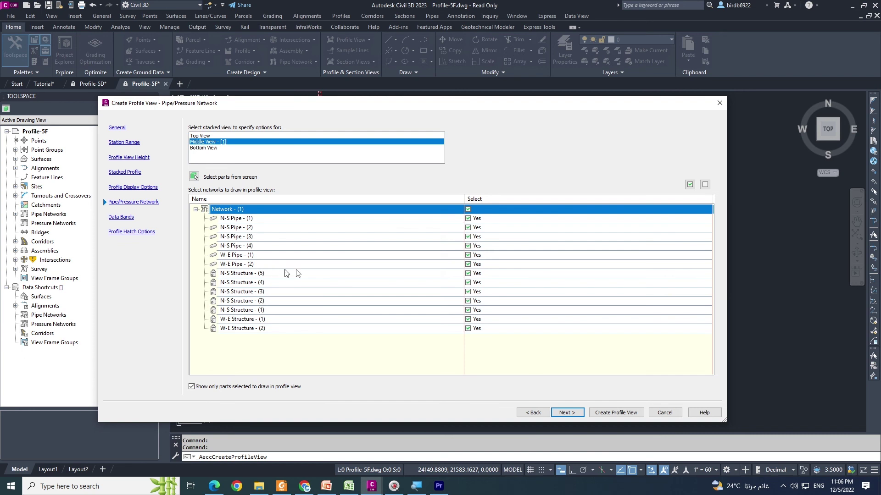
pyautogui.click(202, 136)
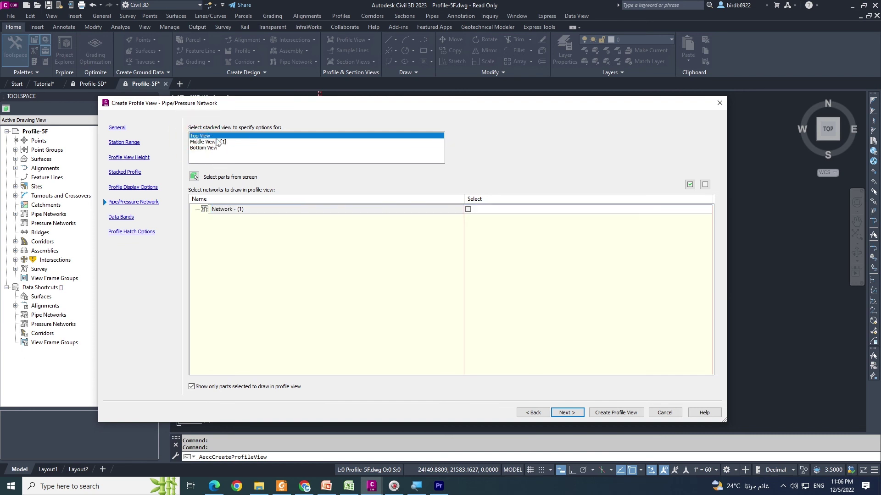
pyautogui.click(468, 209)
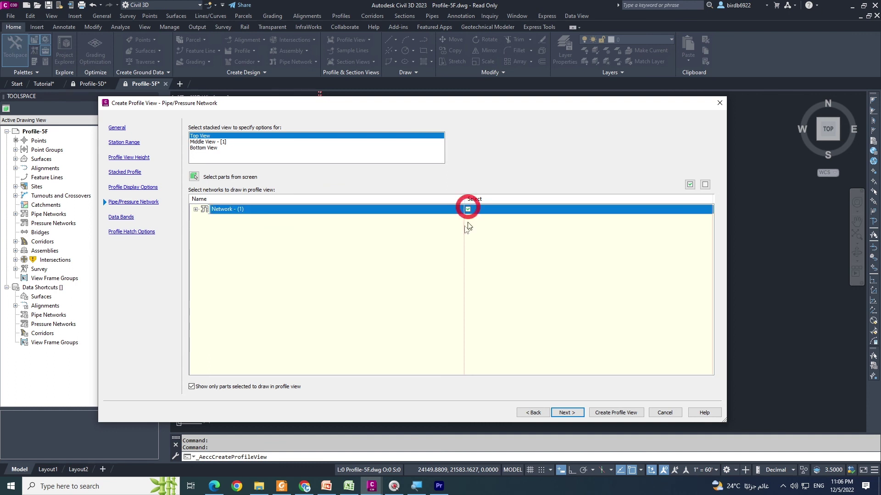
pyautogui.click(195, 209)
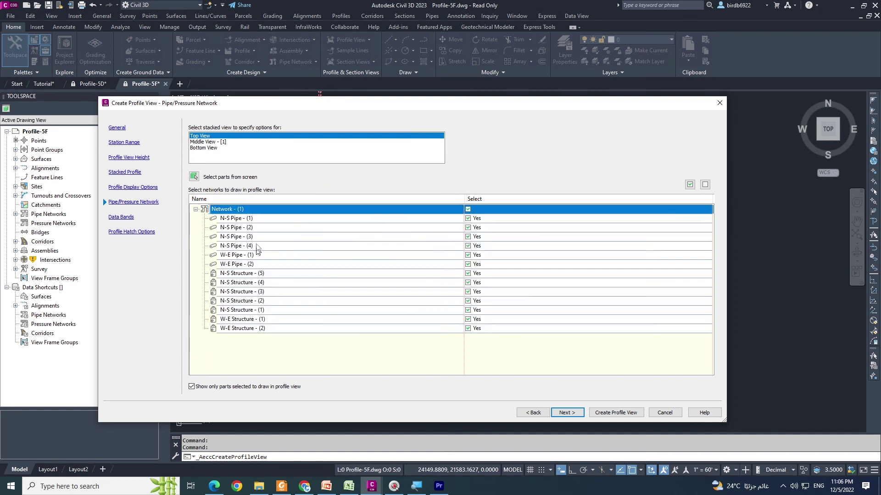
pyautogui.click(202, 148)
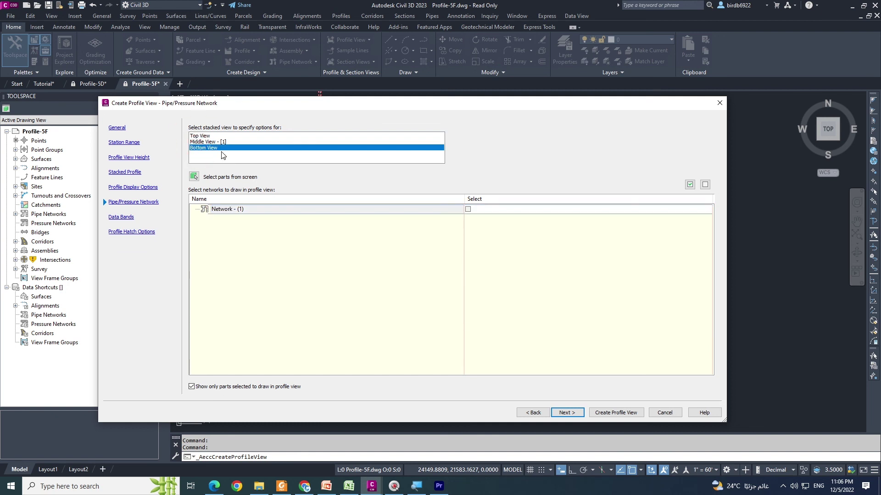
pyautogui.click(468, 208)
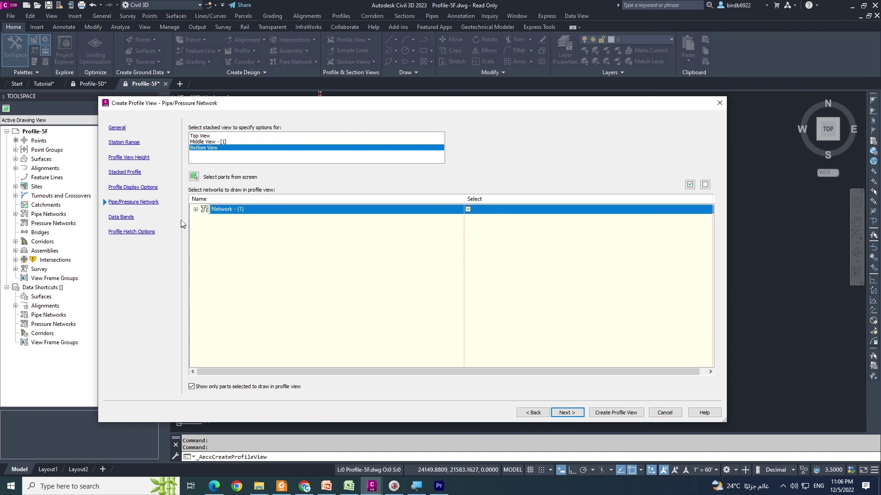
pyautogui.click(195, 210)
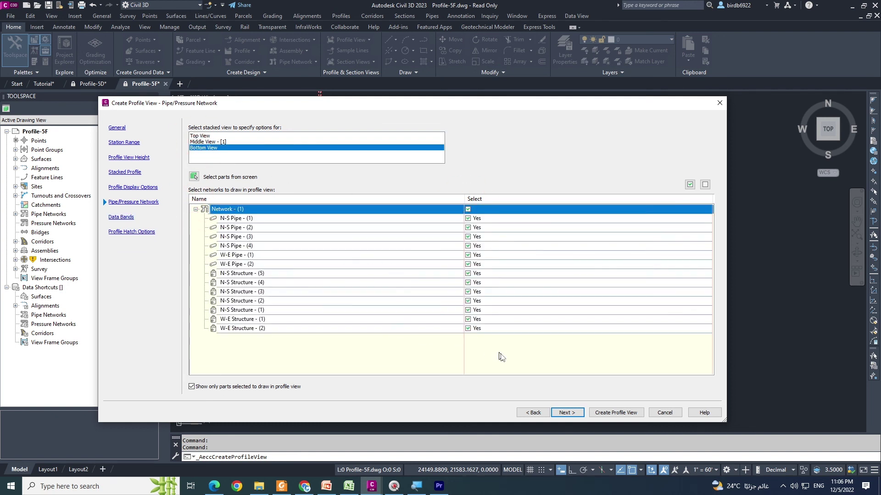
# - Keep the _No Bands set and no hatching, and create the stacked profile views in the empty area east of the existing ones
pyautogui.click(566, 413)
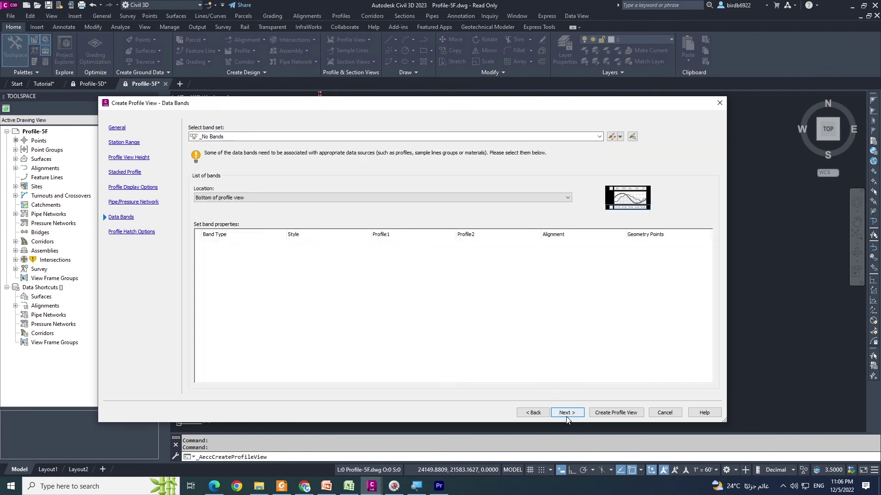
pyautogui.click(567, 415)
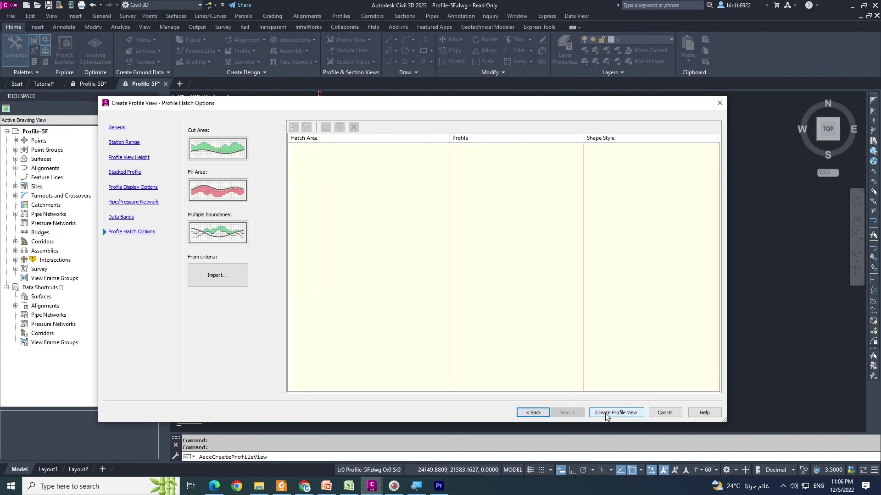
pyautogui.click(615, 412)
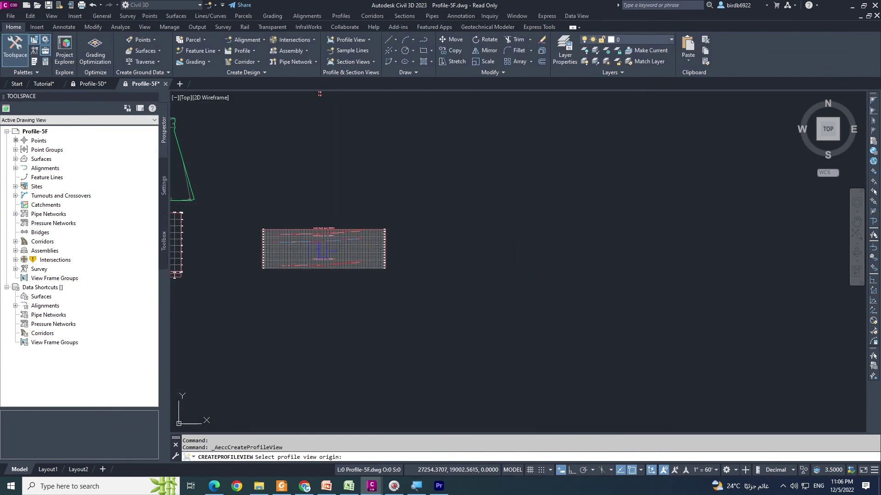
pyautogui.click(589, 289)
# - Examine the profiles, pipes and wider spacing in the three newly created North-South Road profile views
pyautogui.scroll(5, 590, 289)
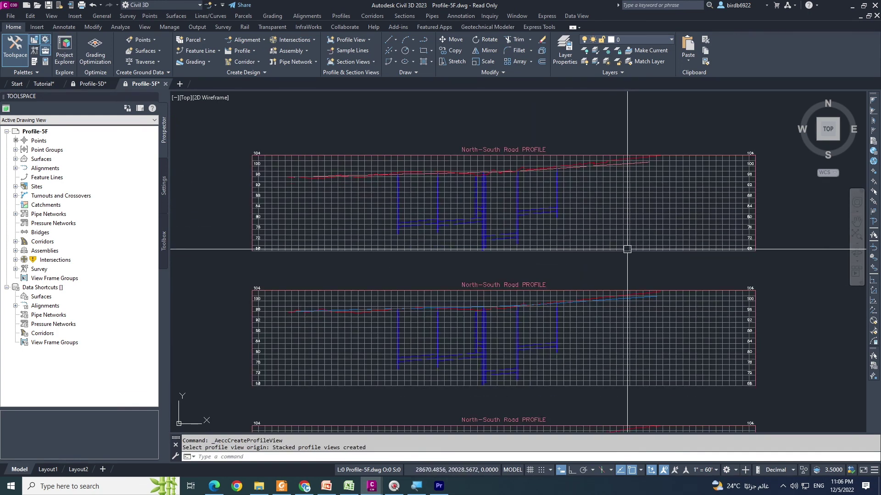
pyautogui.scroll(-2, 517, 181)
pyautogui.scroll(2, 548, 354)
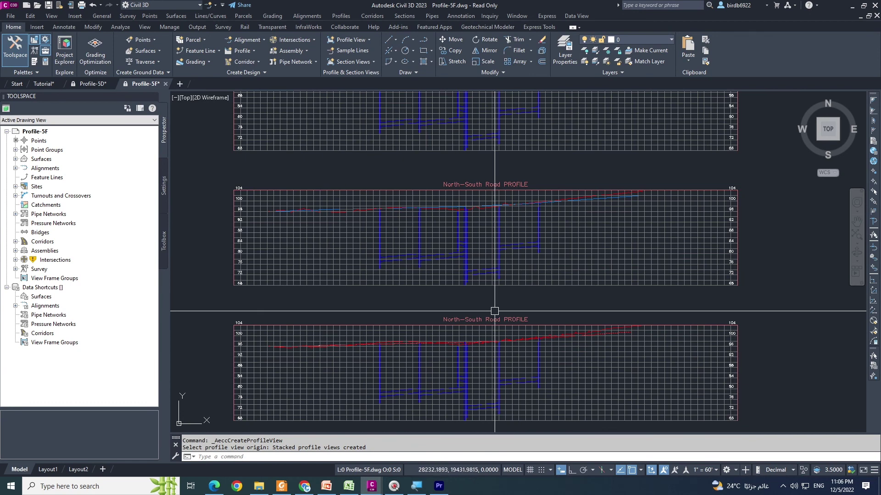
pyautogui.moveTo(476, 400); pyautogui.dragTo(482, 330, button='middle')
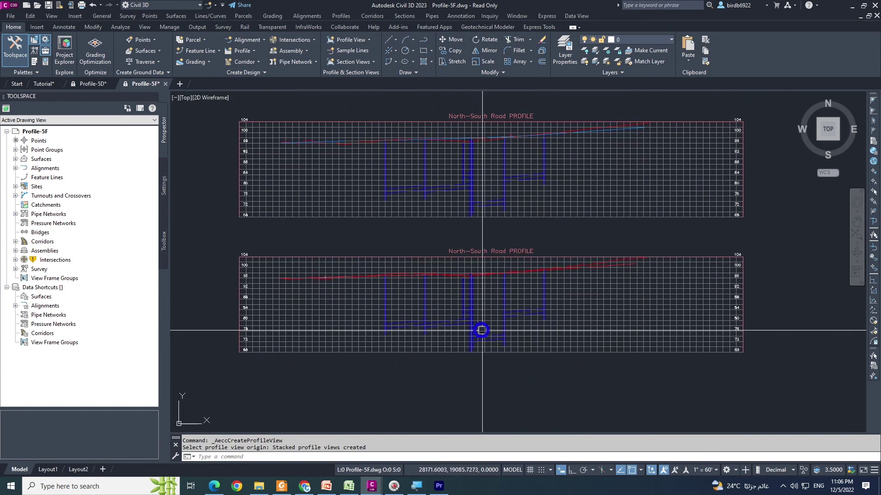
pyautogui.scroll(3, 481, 330)
pyautogui.scroll(-4, 420, 360)
pyautogui.scroll(3, 447, 238)
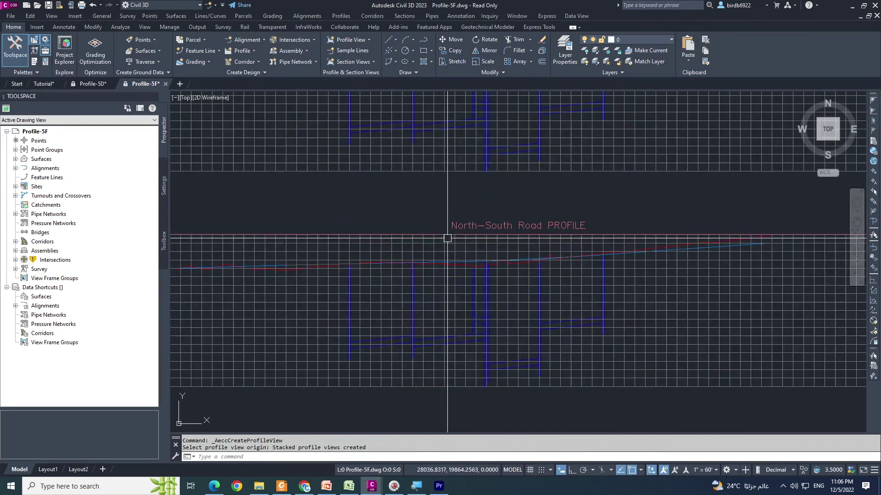
pyautogui.scroll(-4, 505, 191)
pyautogui.scroll(4, 507, 250)
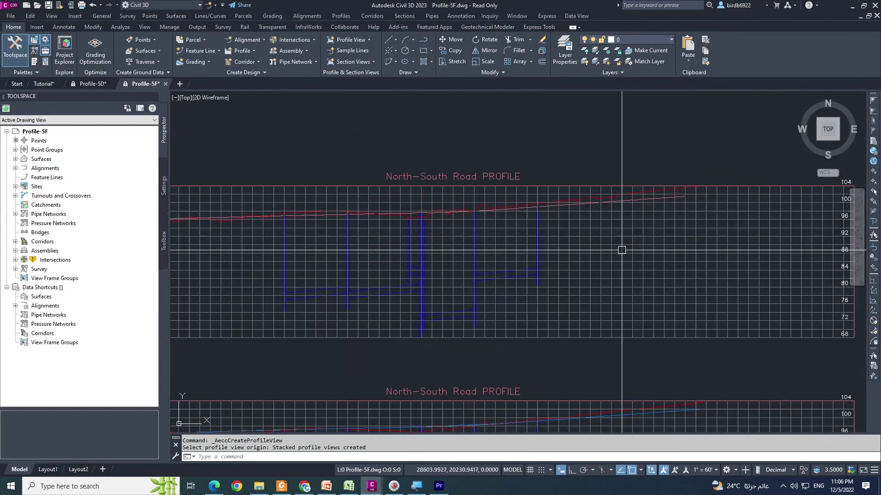
pyautogui.scroll(-4, 573, 215)
pyautogui.scroll(-1, 691, 344)
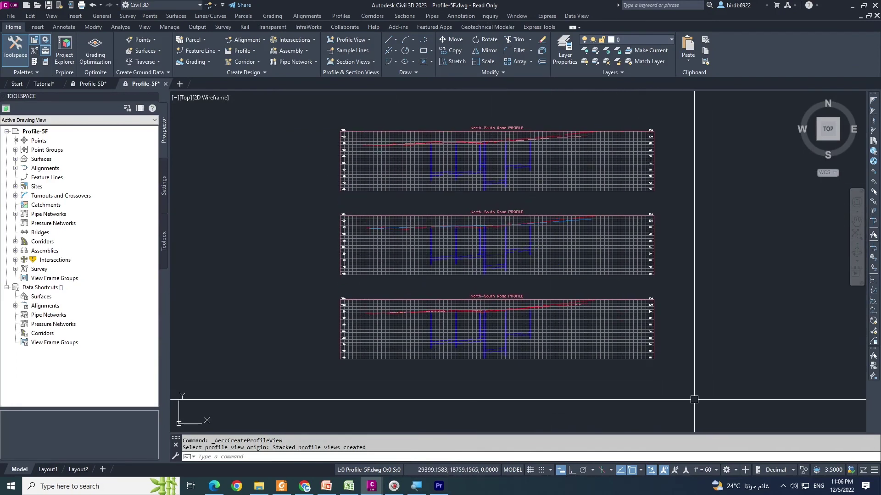
pyautogui.moveTo(662, 344); pyautogui.dragTo(645, 365, button='middle')
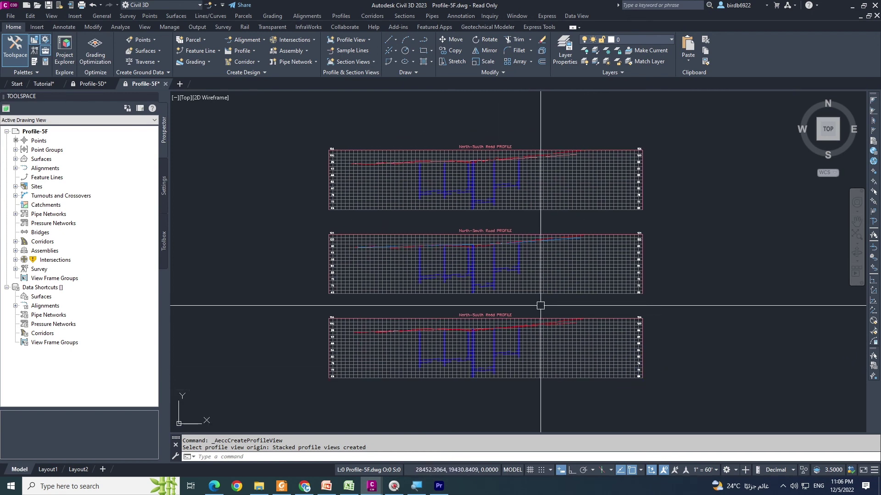
pyautogui.scroll(3, 610, 248)
pyautogui.scroll(-3, 612, 251)
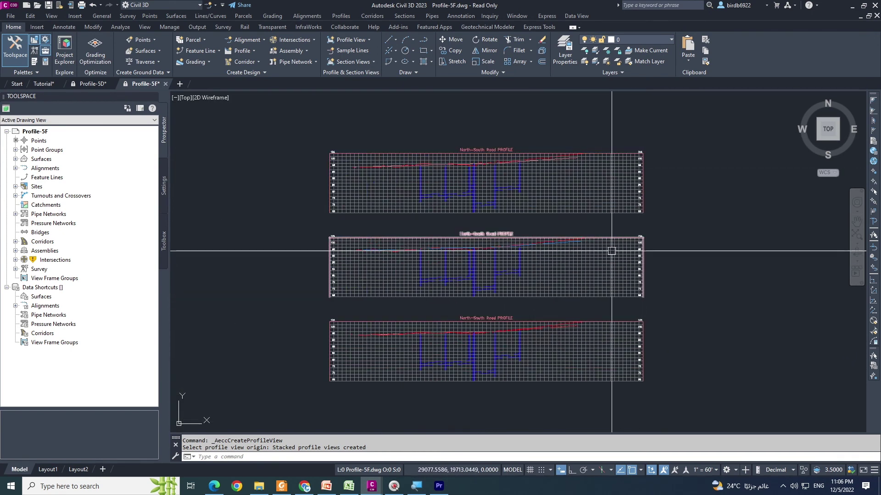
pyautogui.scroll(3, 507, 183)
pyautogui.scroll(-3, 508, 166)
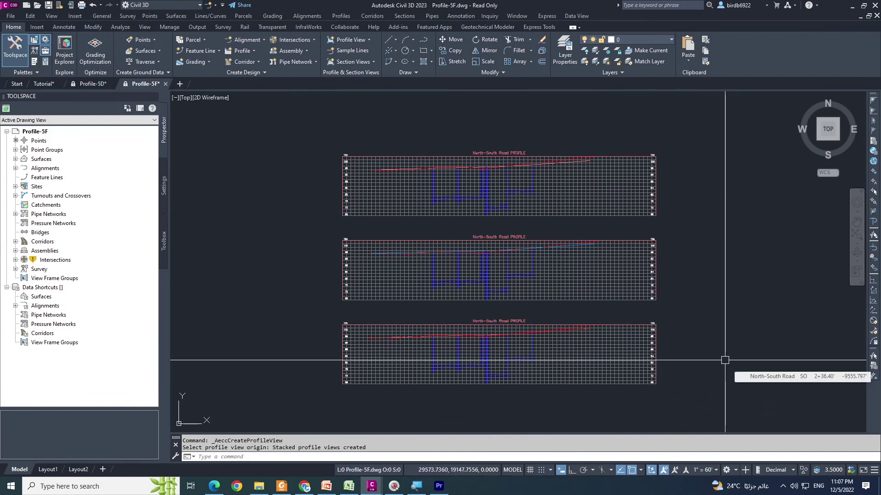
pyautogui.moveTo(688, 371); pyautogui.dragTo(673, 375, button='middle')
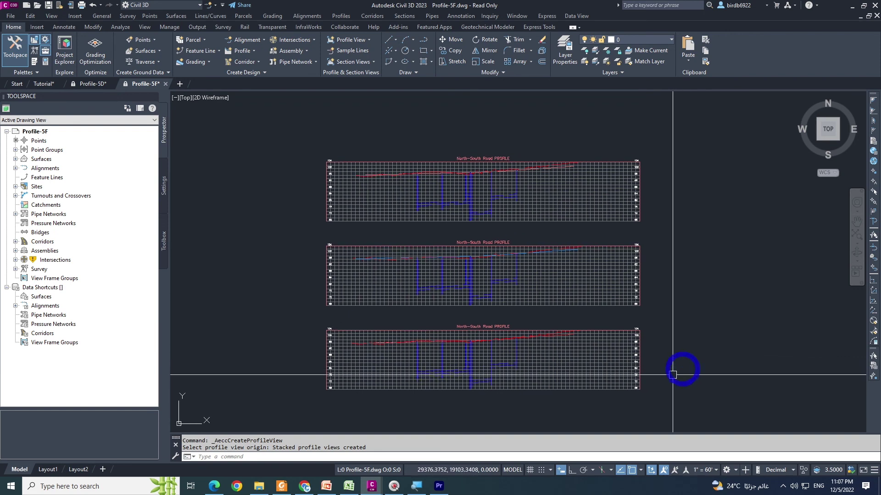
# - Review the graph, grid, title, axis and display settings in the bottom view's profile view style, and close it without changes
pyautogui.click(567, 359)
pyautogui.rightClick(564, 363)
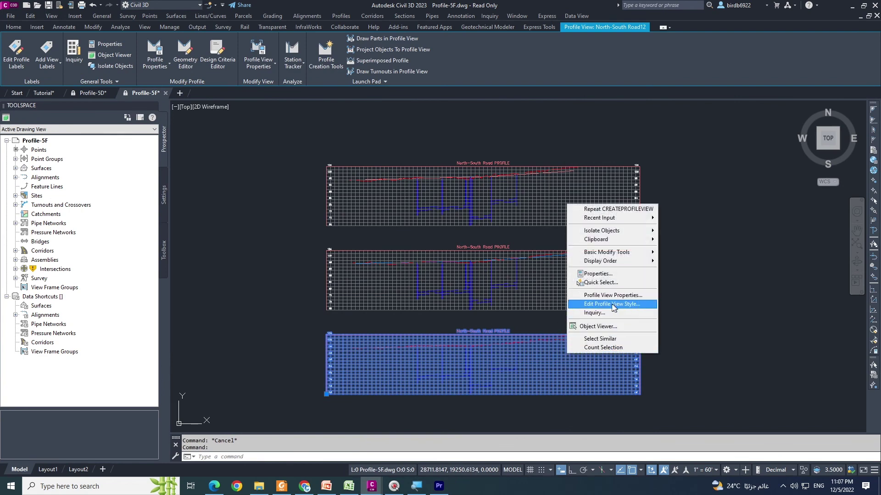
pyautogui.click(636, 304)
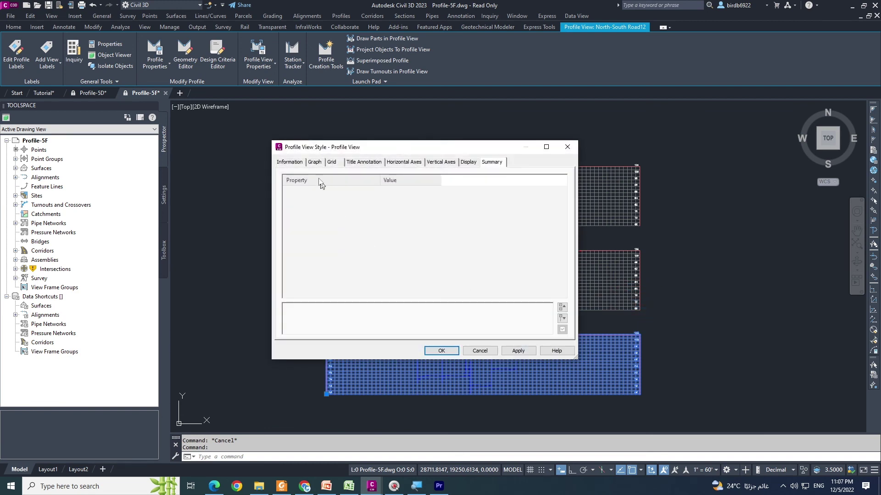
pyautogui.click(315, 162)
pyautogui.click(331, 162)
pyautogui.click(356, 163)
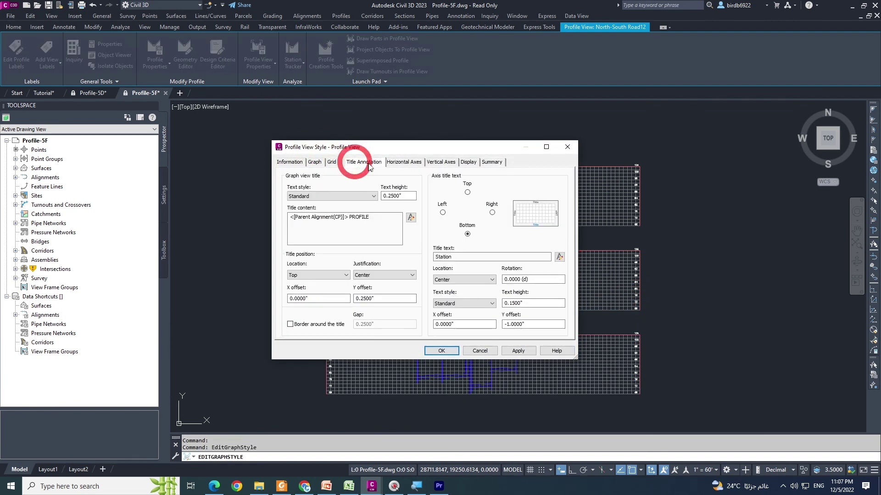
pyautogui.click(404, 162)
pyautogui.click(441, 161)
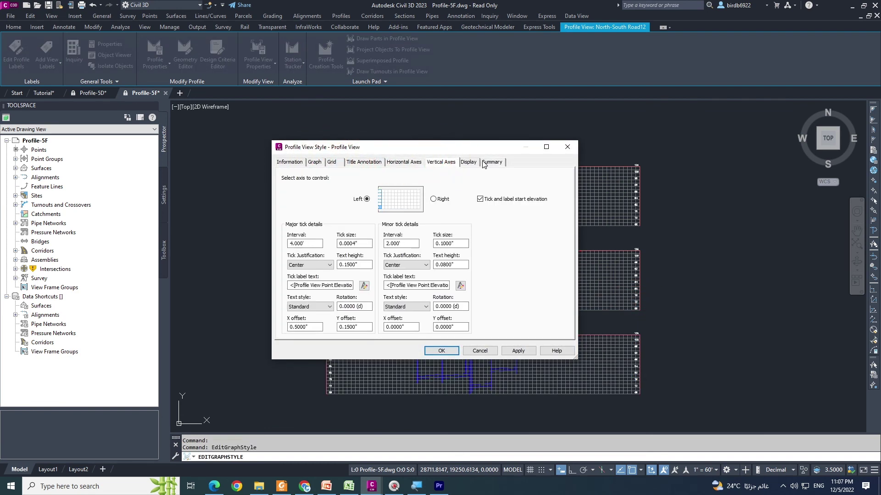
pyautogui.click(491, 162)
pyautogui.click(469, 162)
pyautogui.click(568, 147)
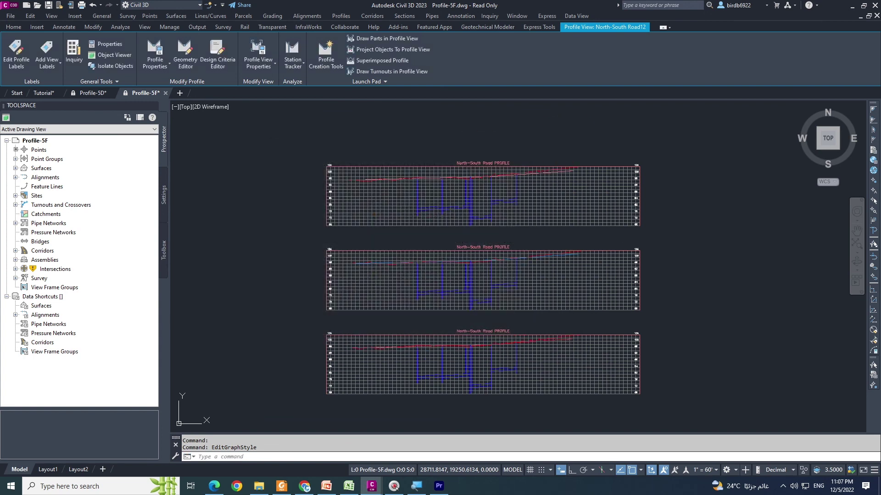